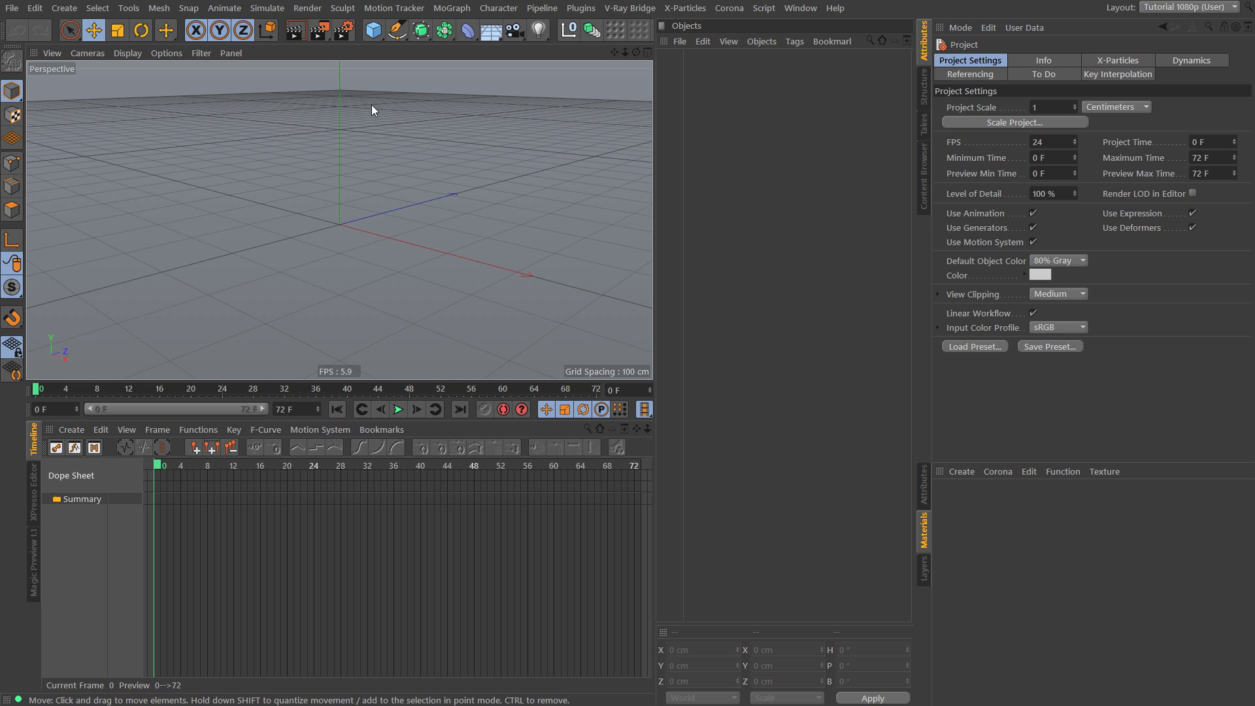
# Add a plane primitive to the scene and switch the viewport display to shading with lines
pyautogui.click(378, 32)
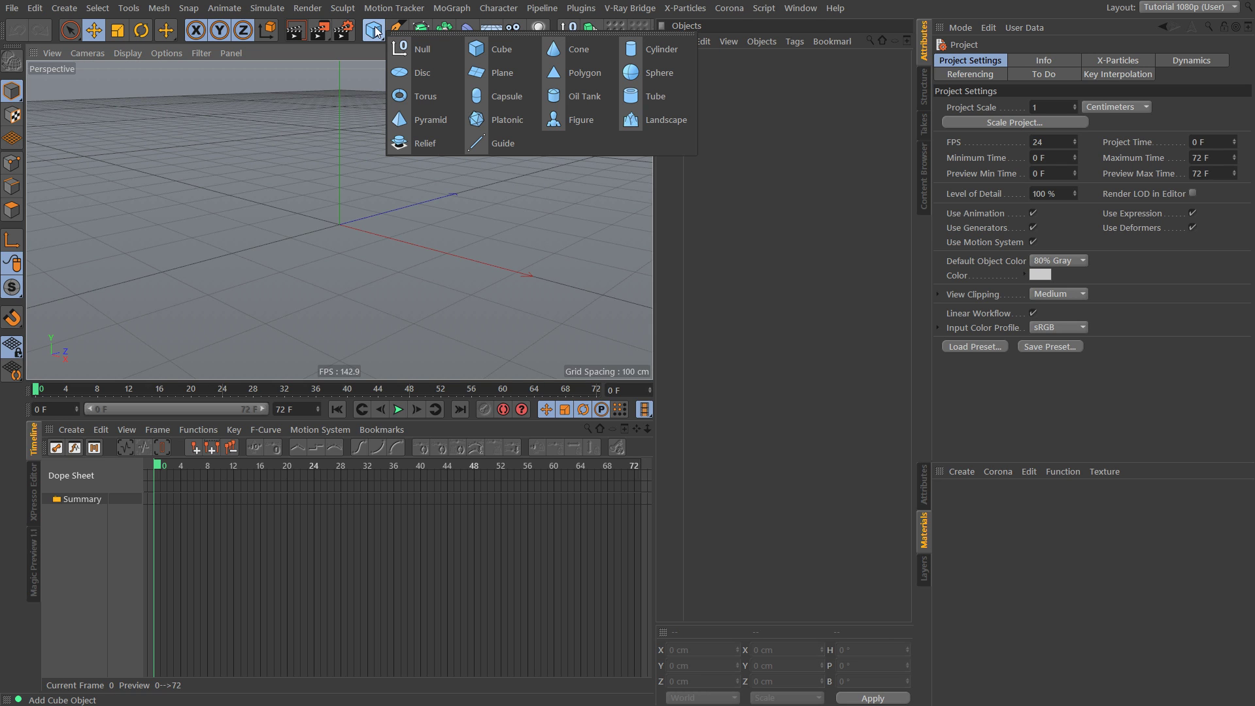
pyautogui.click(512, 73)
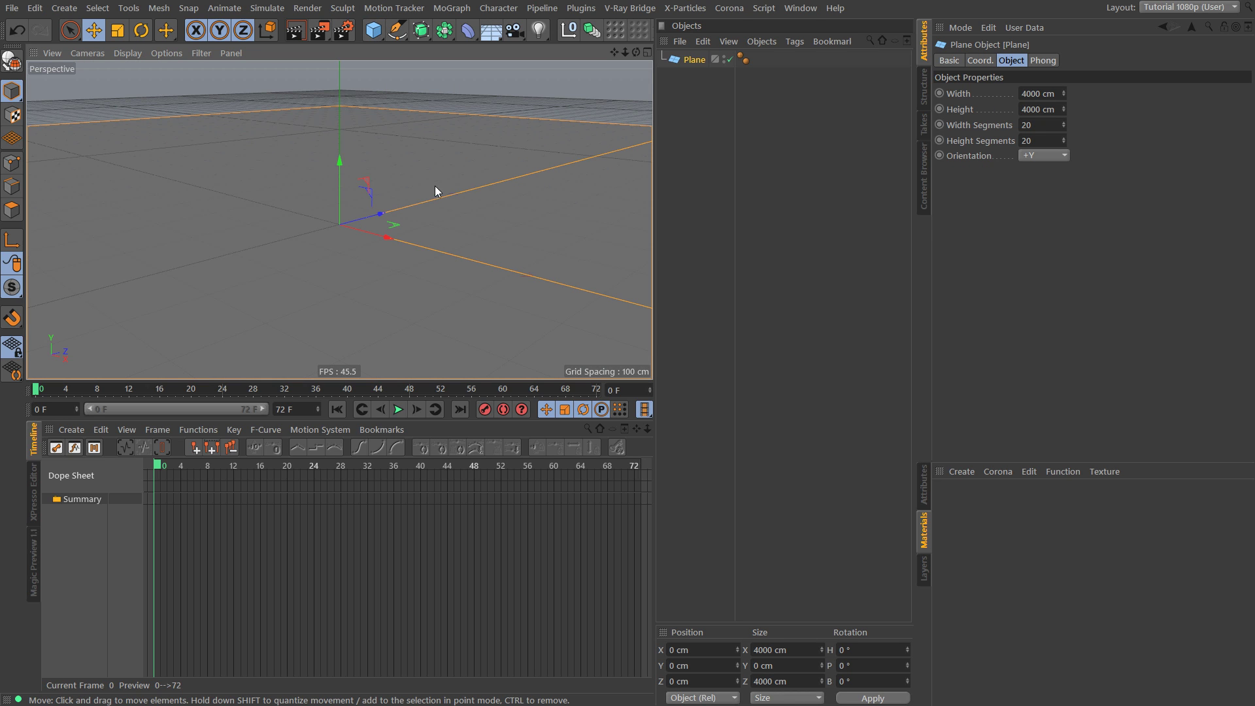
pyautogui.click(128, 56)
pyautogui.click(135, 90)
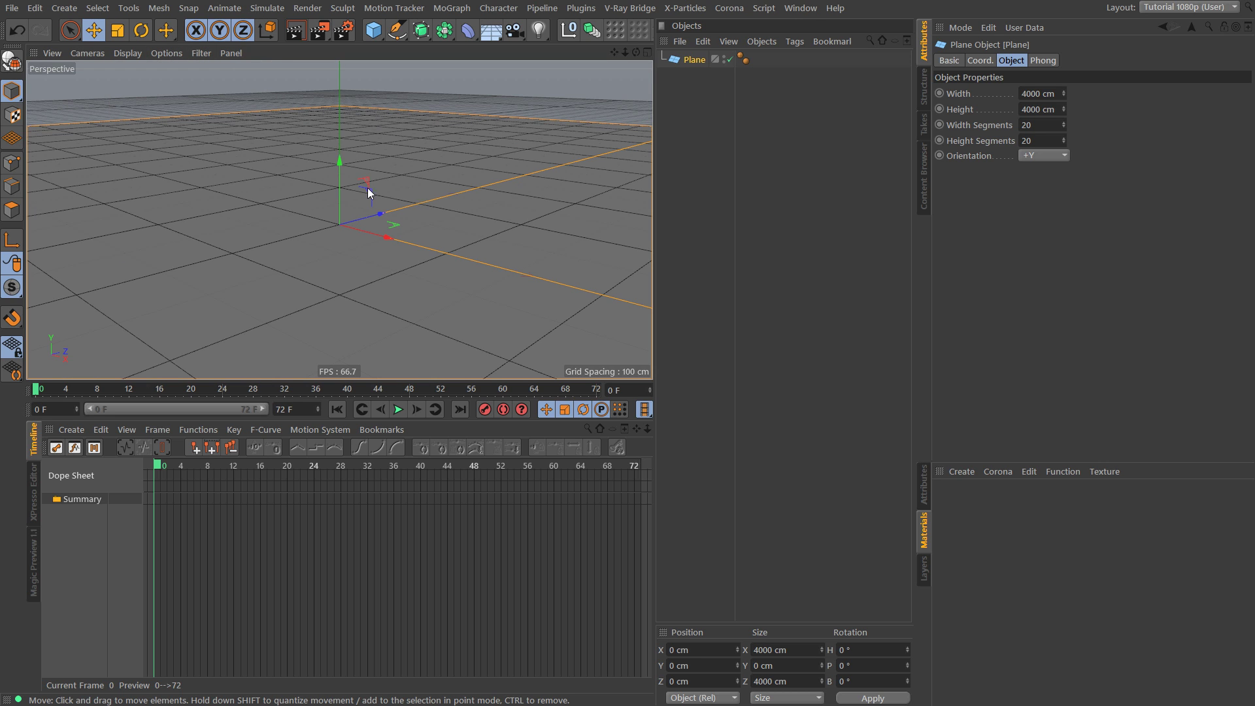
pyautogui.click(693, 95)
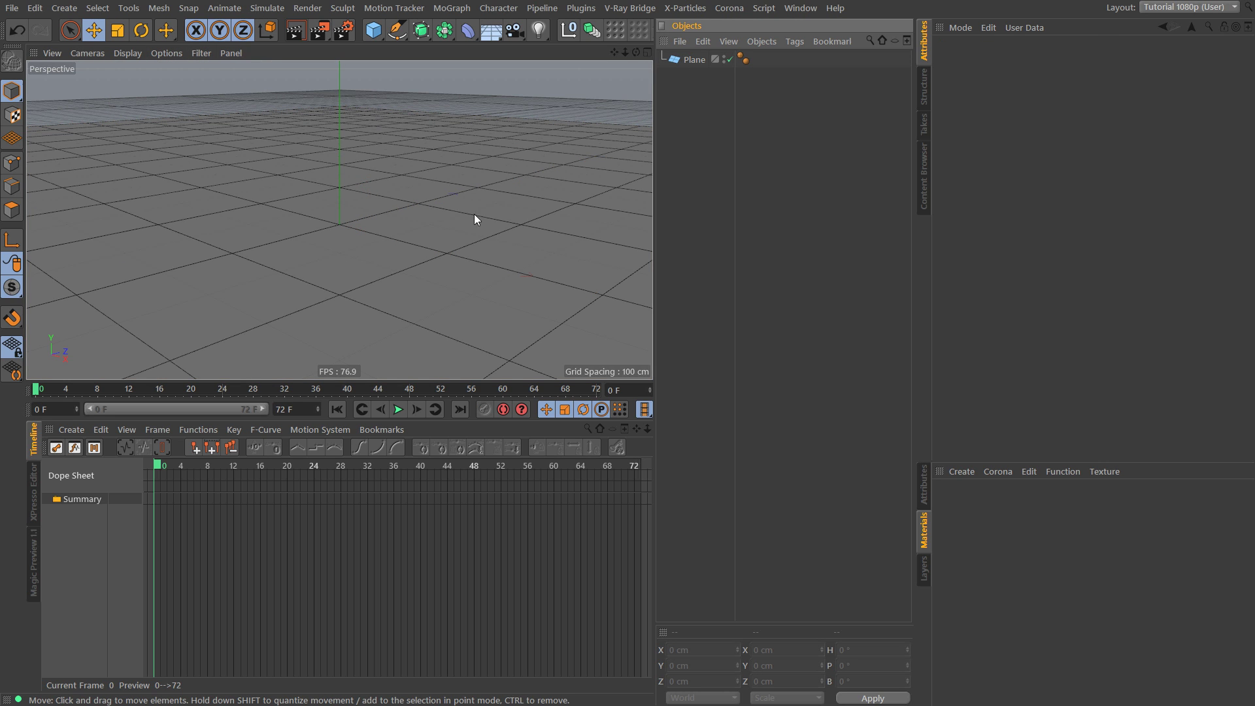
pyautogui.click(690, 61)
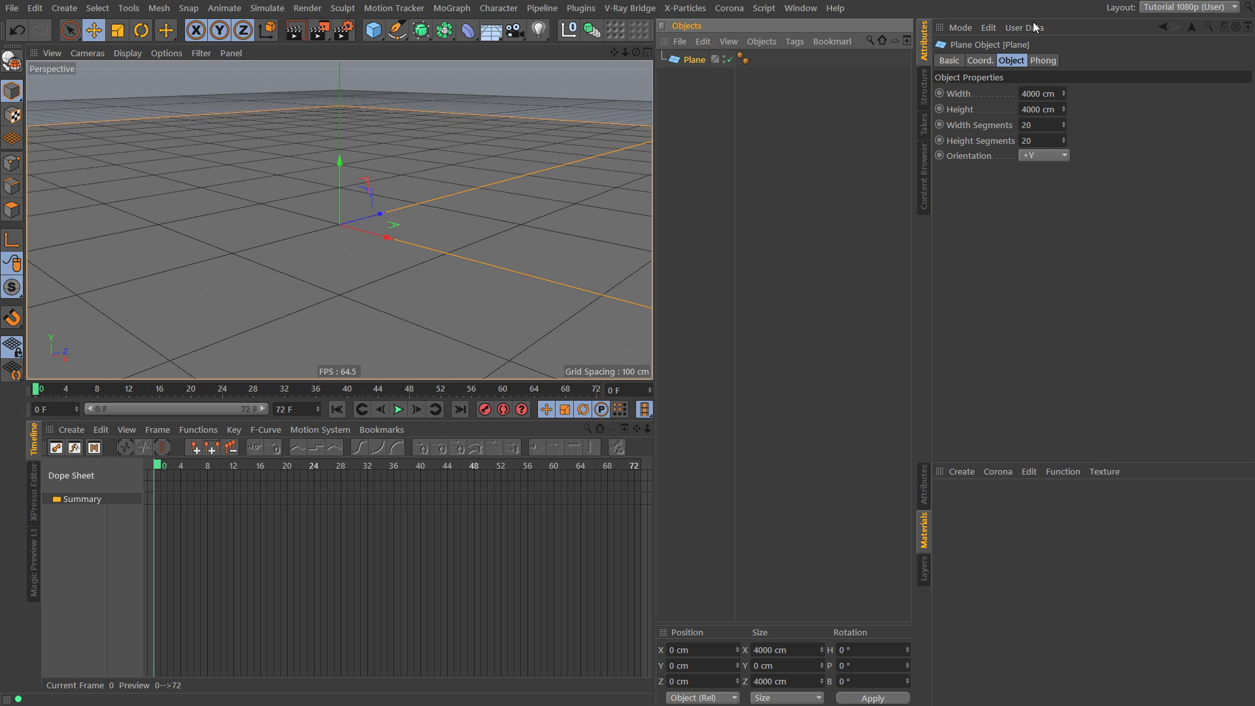
pyautogui.click(962, 27)
pyautogui.moveTo(999, 27)
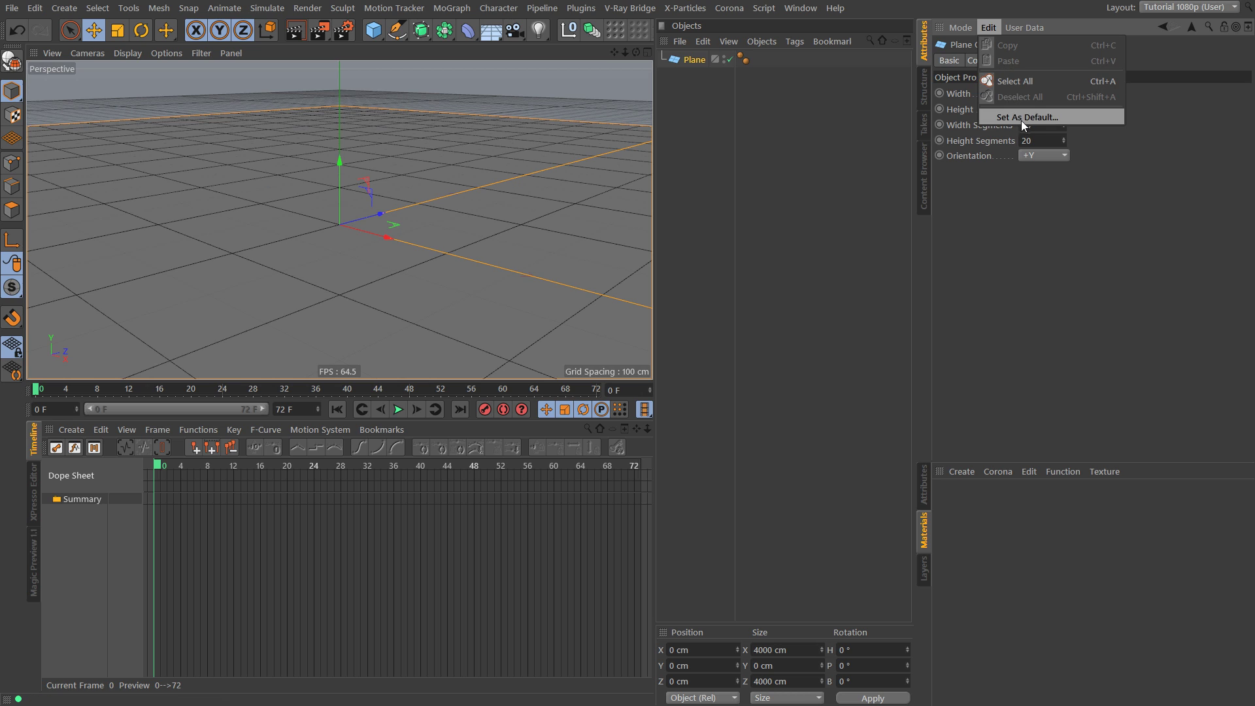
pyautogui.click(724, 97)
pyautogui.click(380, 31)
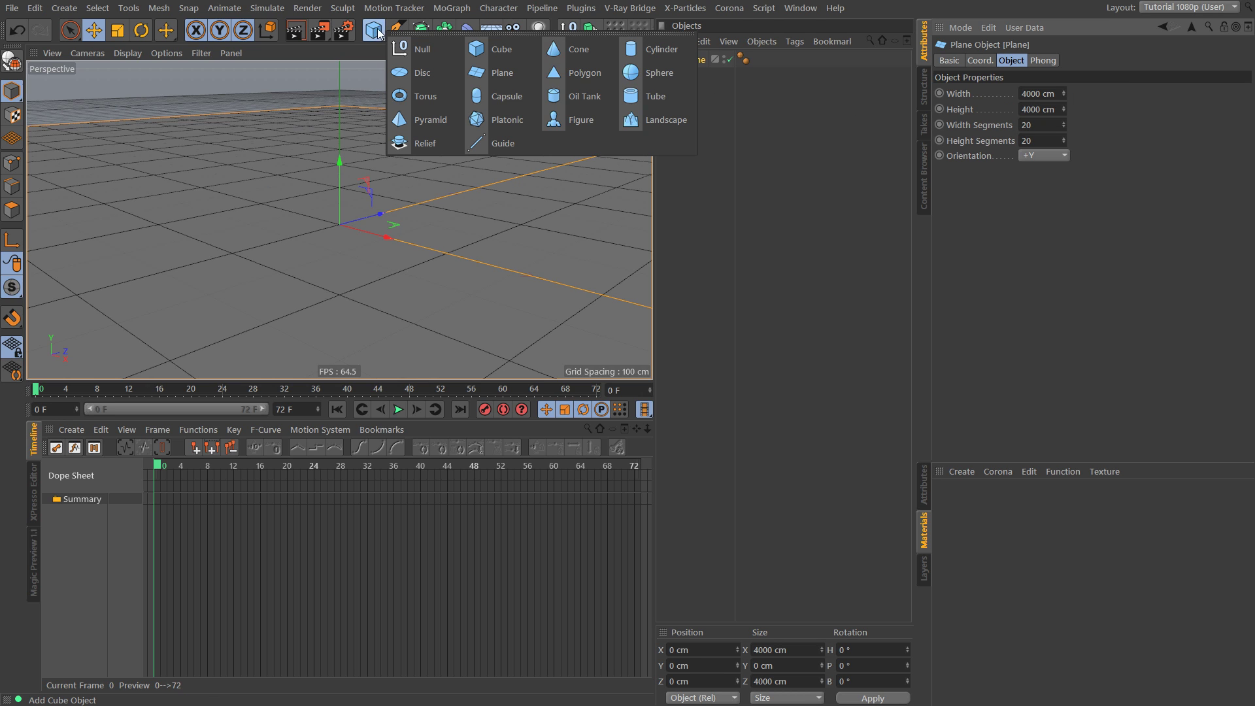
pyautogui.click(507, 118)
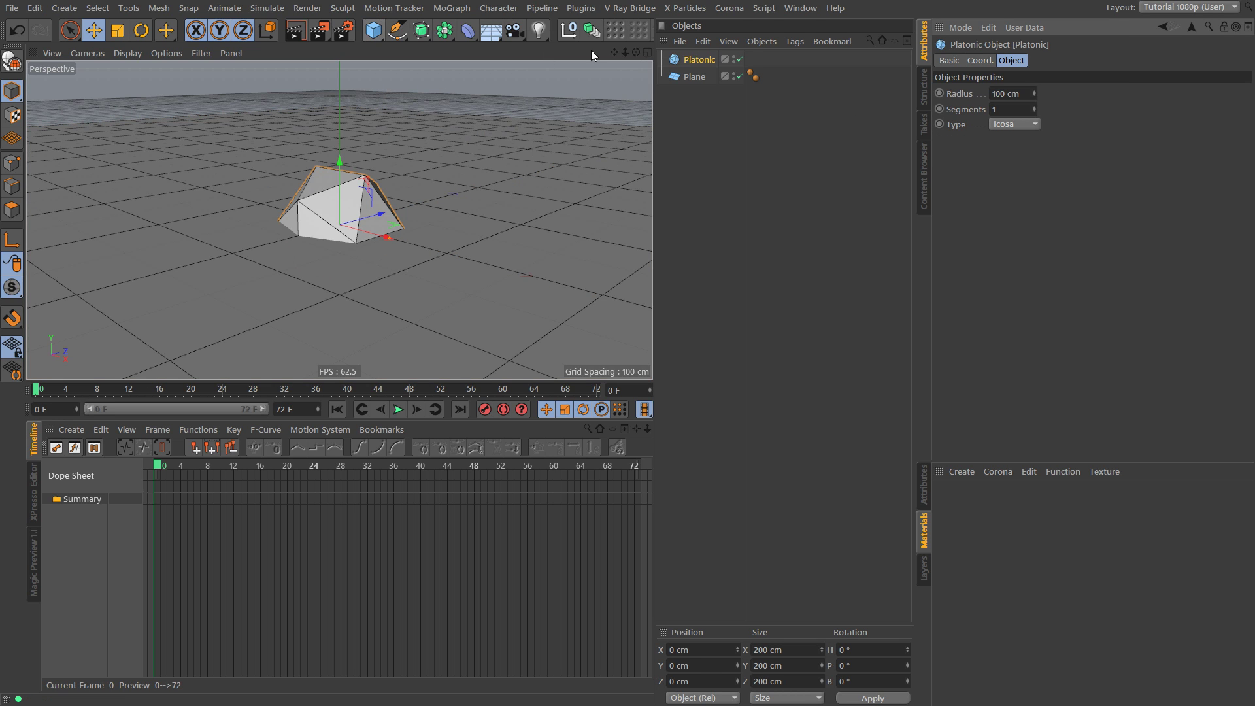
pyautogui.click(1012, 125)
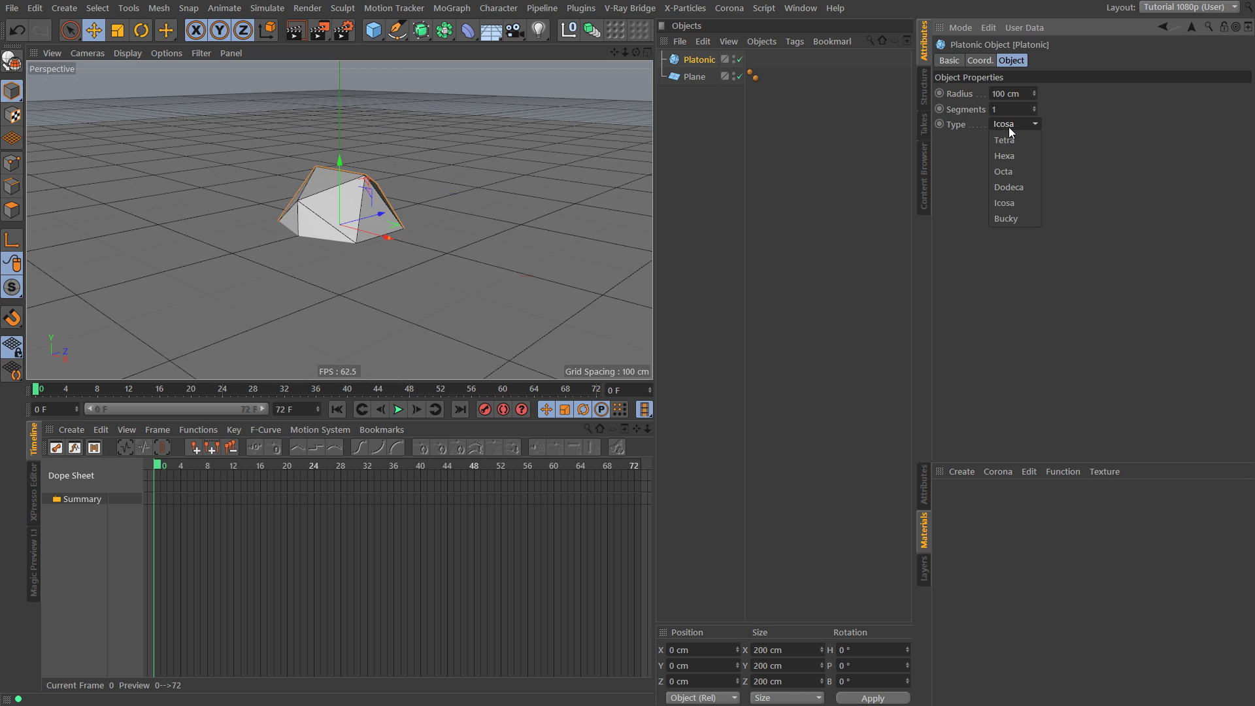
pyautogui.click(1013, 187)
pyautogui.click(723, 105)
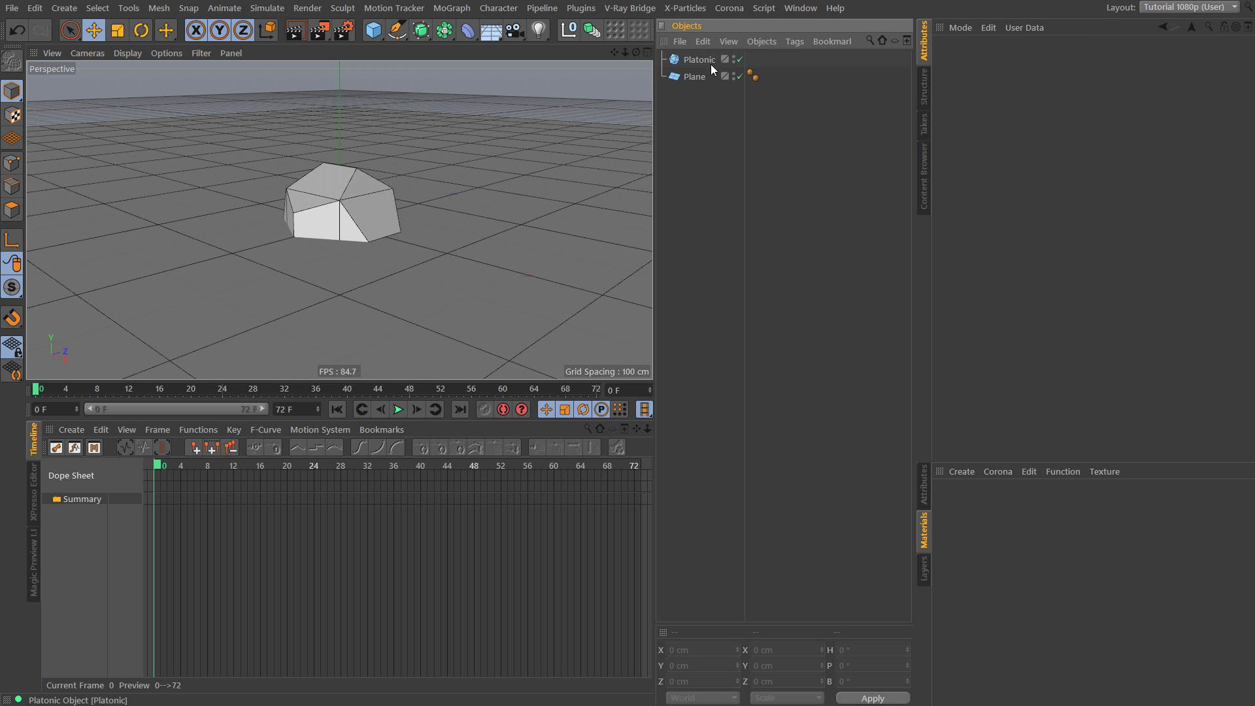
pyautogui.click(696, 62)
pyautogui.press('Delete')
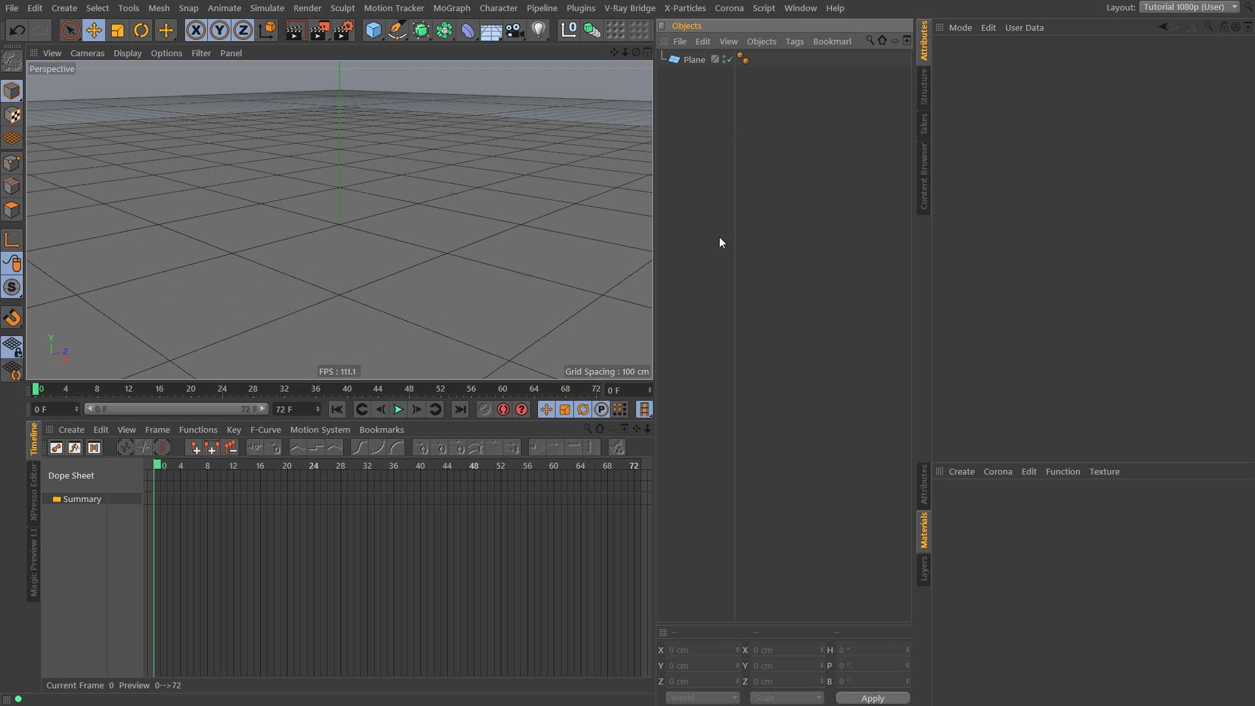
# Open the render settings, set the renderer to V-Ray Bridge and show its options page
pyautogui.hotkey('ctrl', 'b')
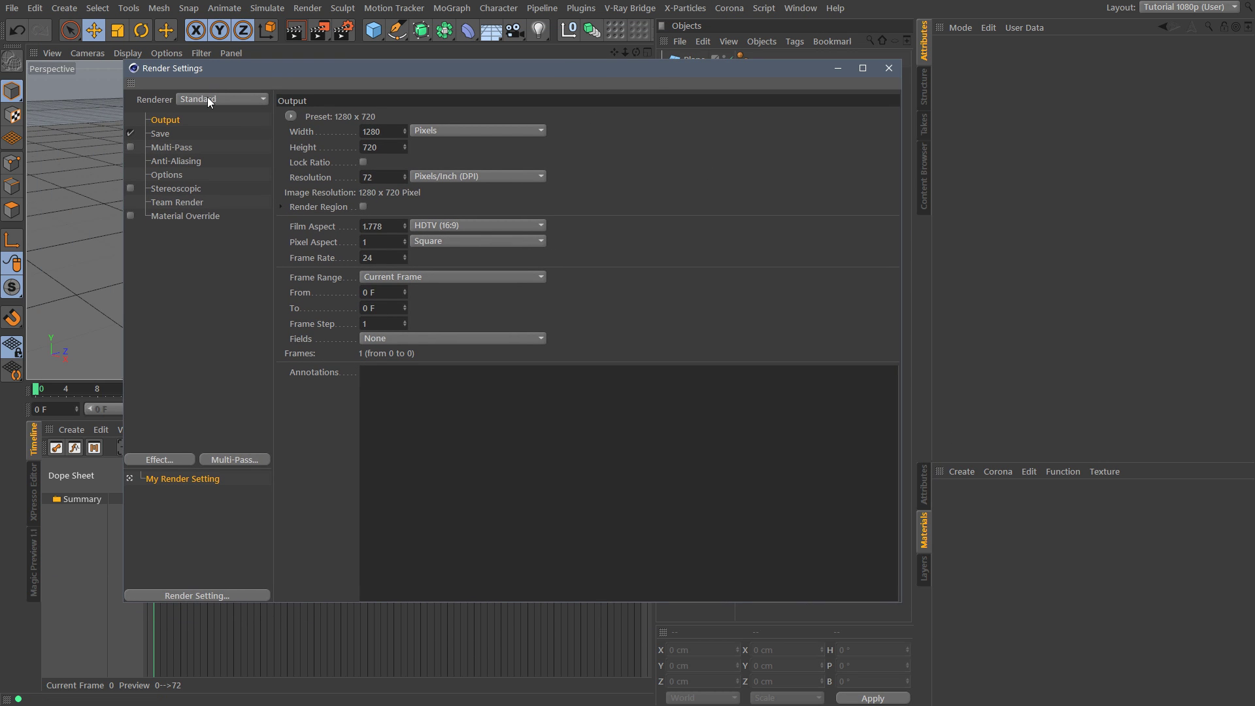
pyautogui.click(207, 100)
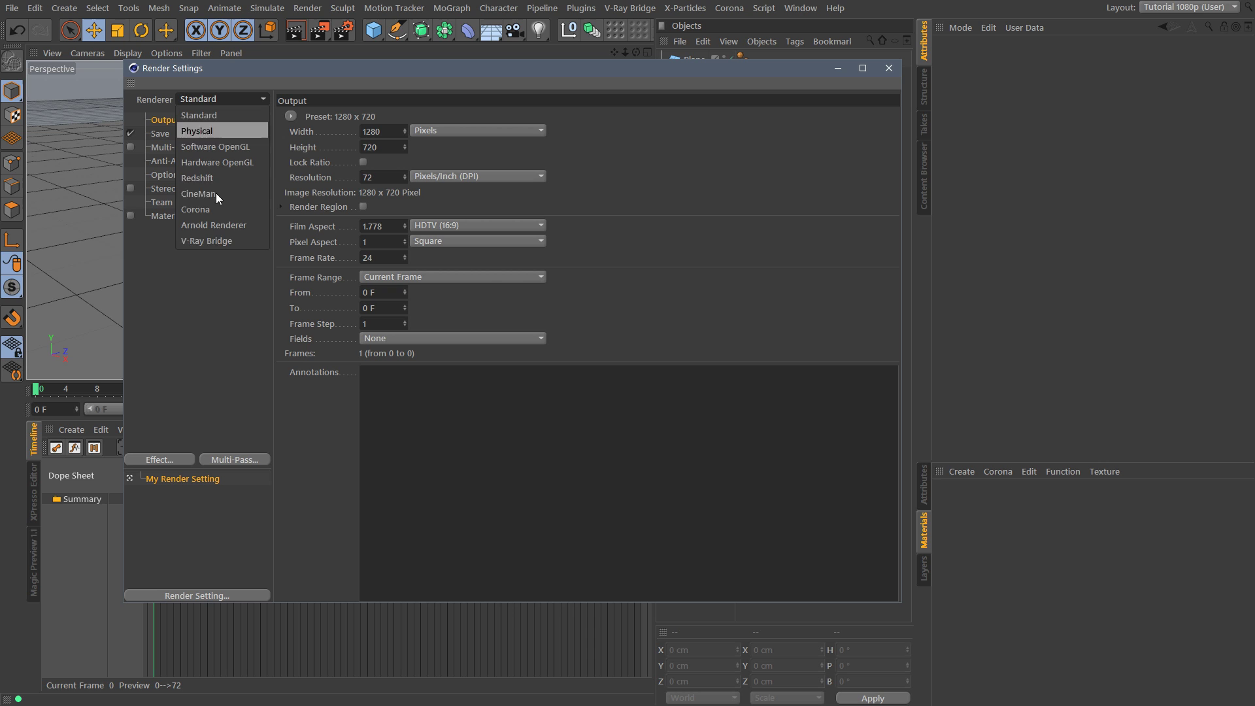
pyautogui.click(219, 239)
pyautogui.click(172, 202)
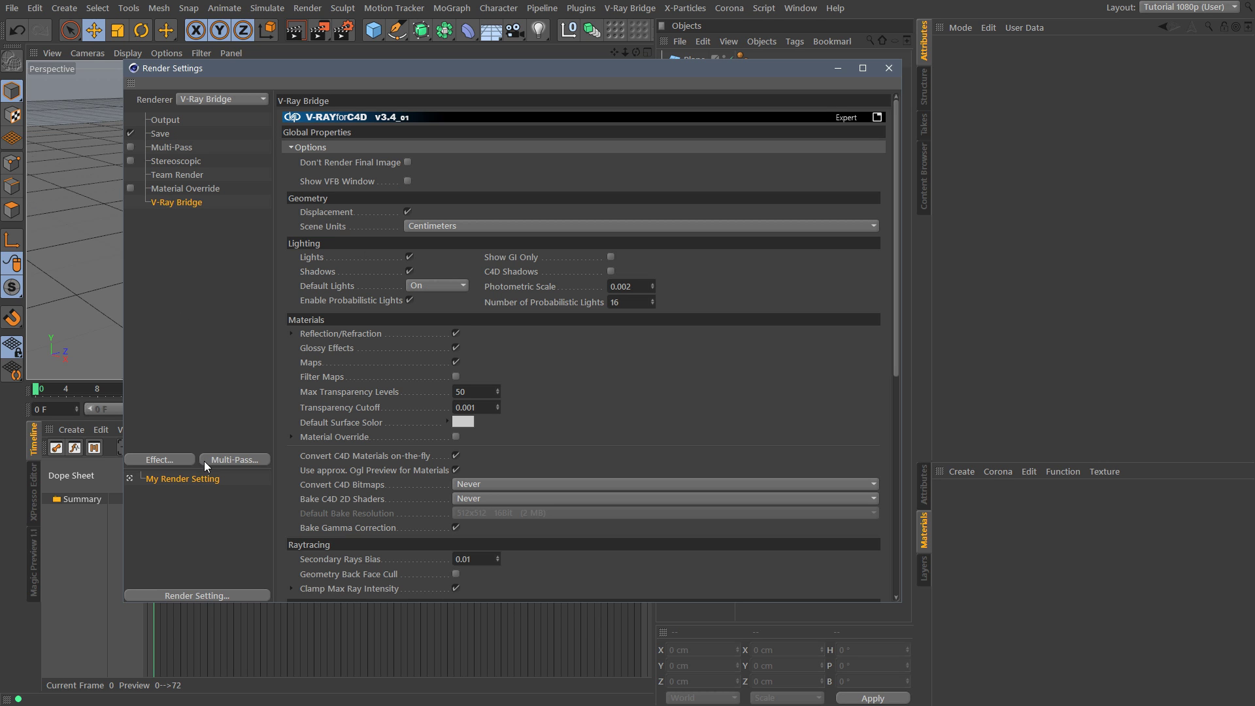
# Enable Time Dependent for the DMC Sampler and set the Progressive Image Sampler's maximum render time to 0 minutes
pyautogui.click(292, 147)
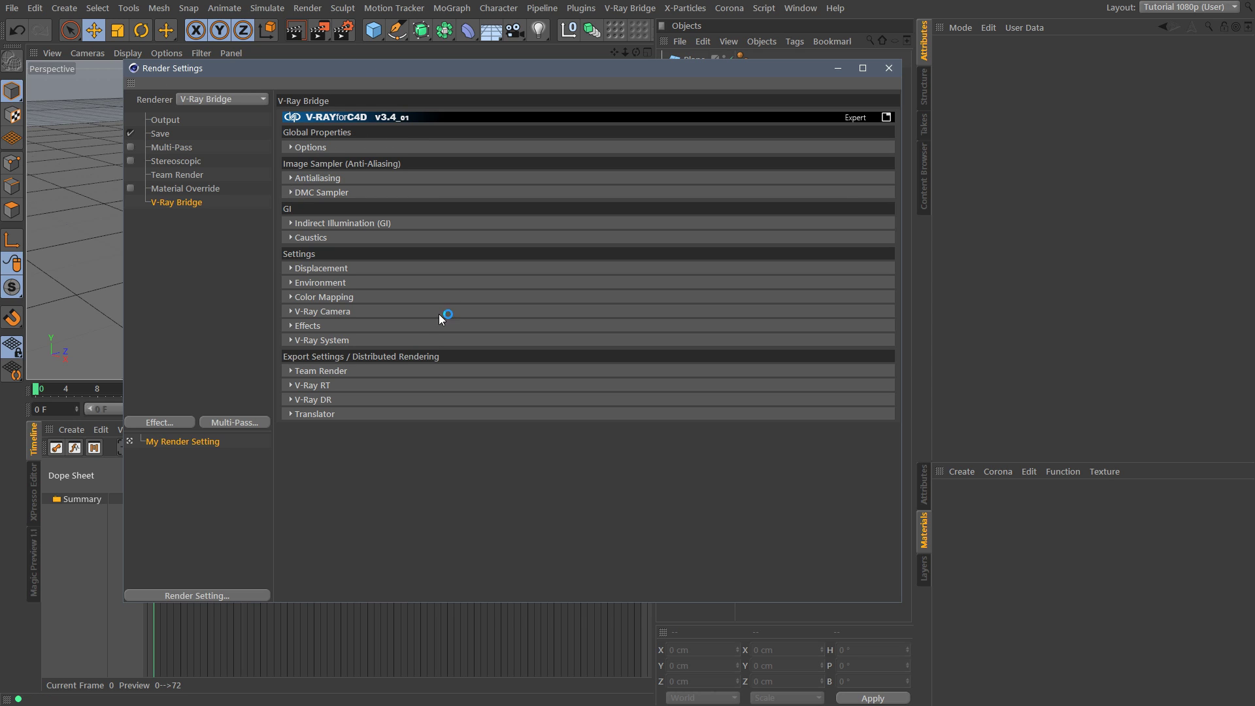
pyautogui.click(291, 192)
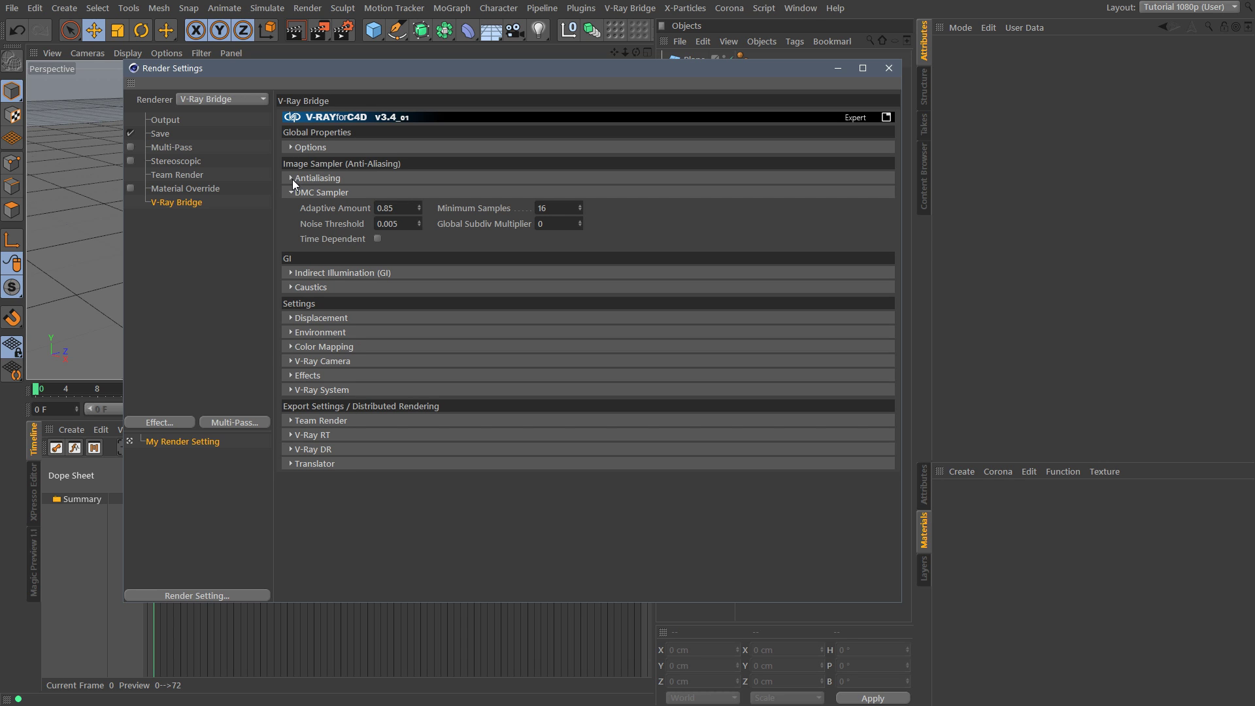
pyautogui.moveTo(749, 77); pyautogui.dragTo(730, 91)
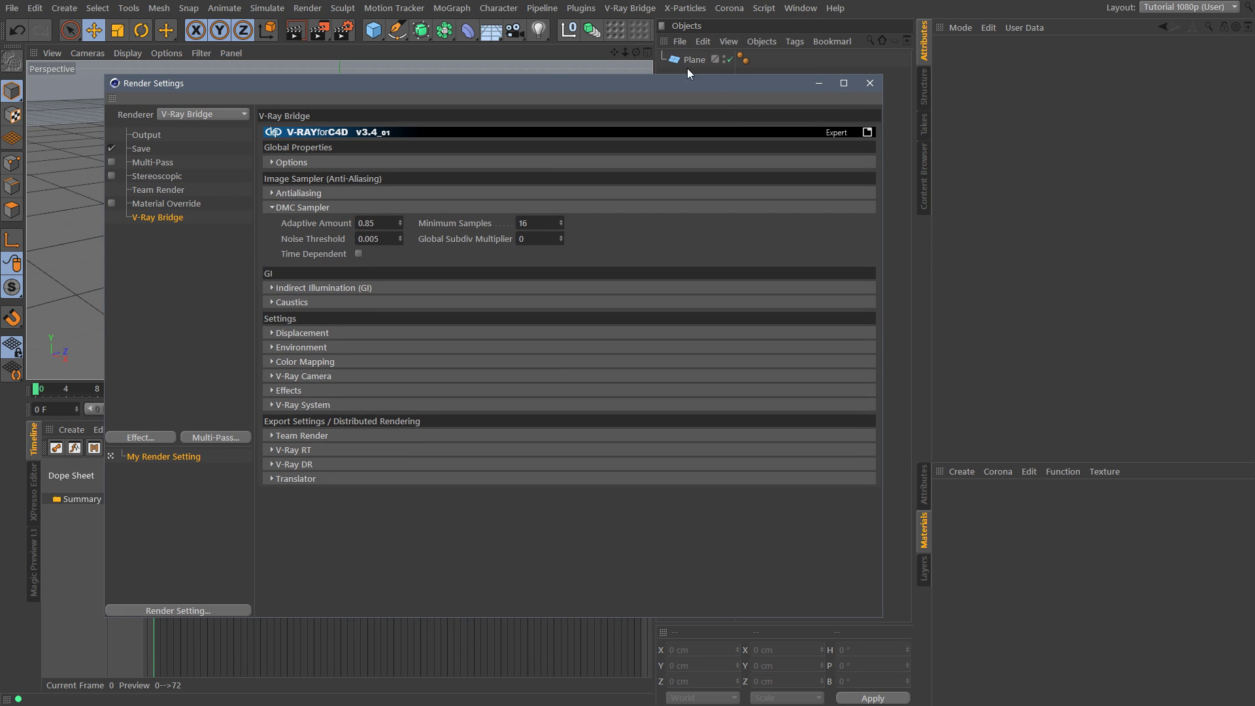
pyautogui.click(272, 192)
pyautogui.click(277, 301)
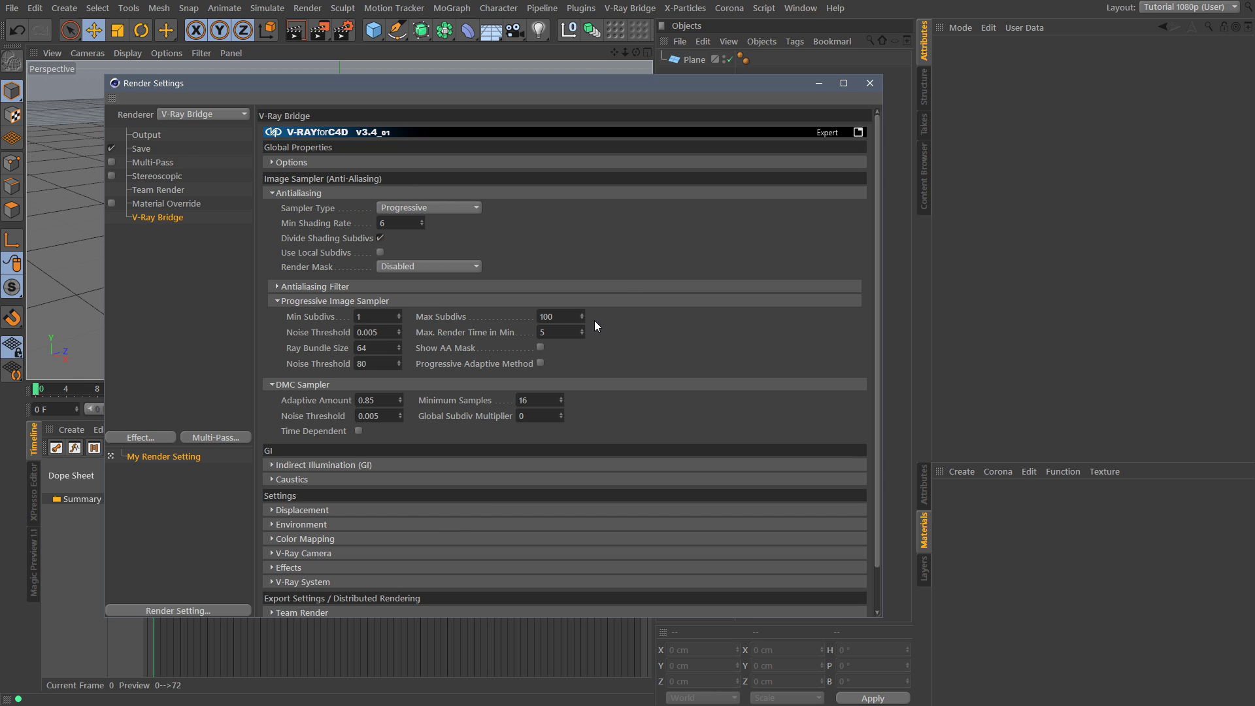
pyautogui.moveTo(556, 332); pyautogui.dragTo(430, 327)
pyautogui.write('0')
# Set the antialiasing filter to Triangle with a filter radius of 2
pyautogui.click(277, 288)
pyautogui.click(366, 316)
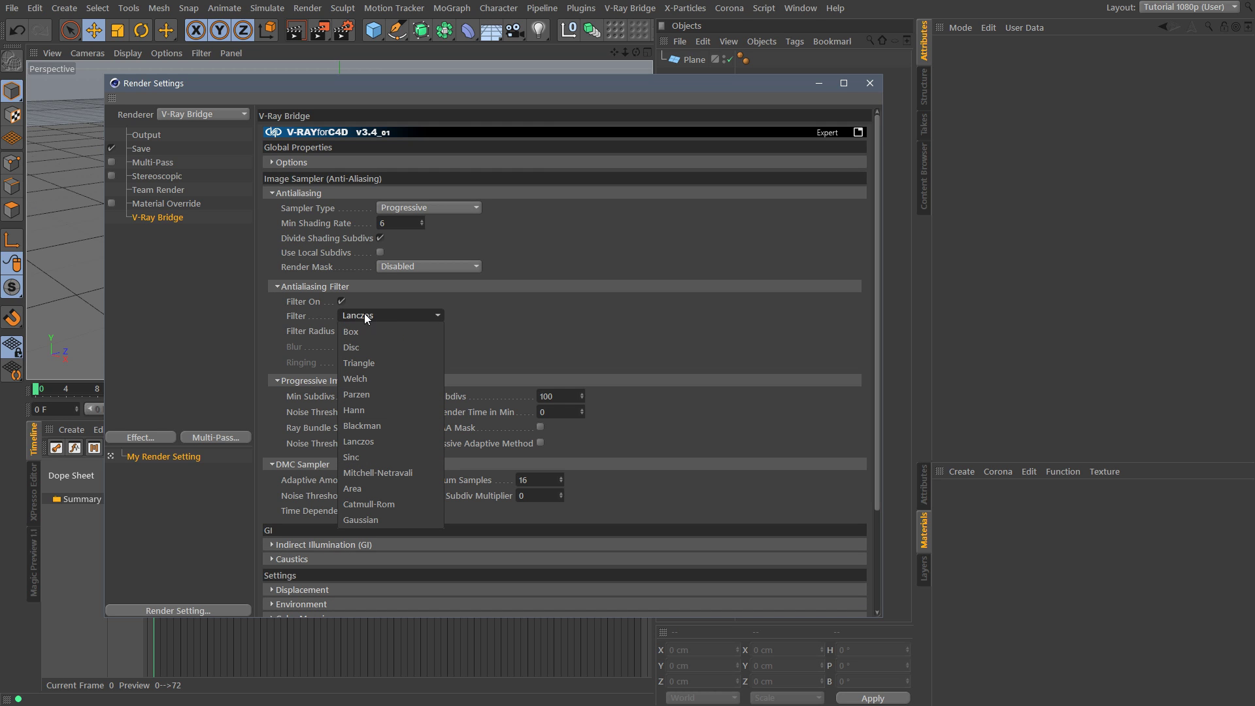
pyautogui.click(400, 318)
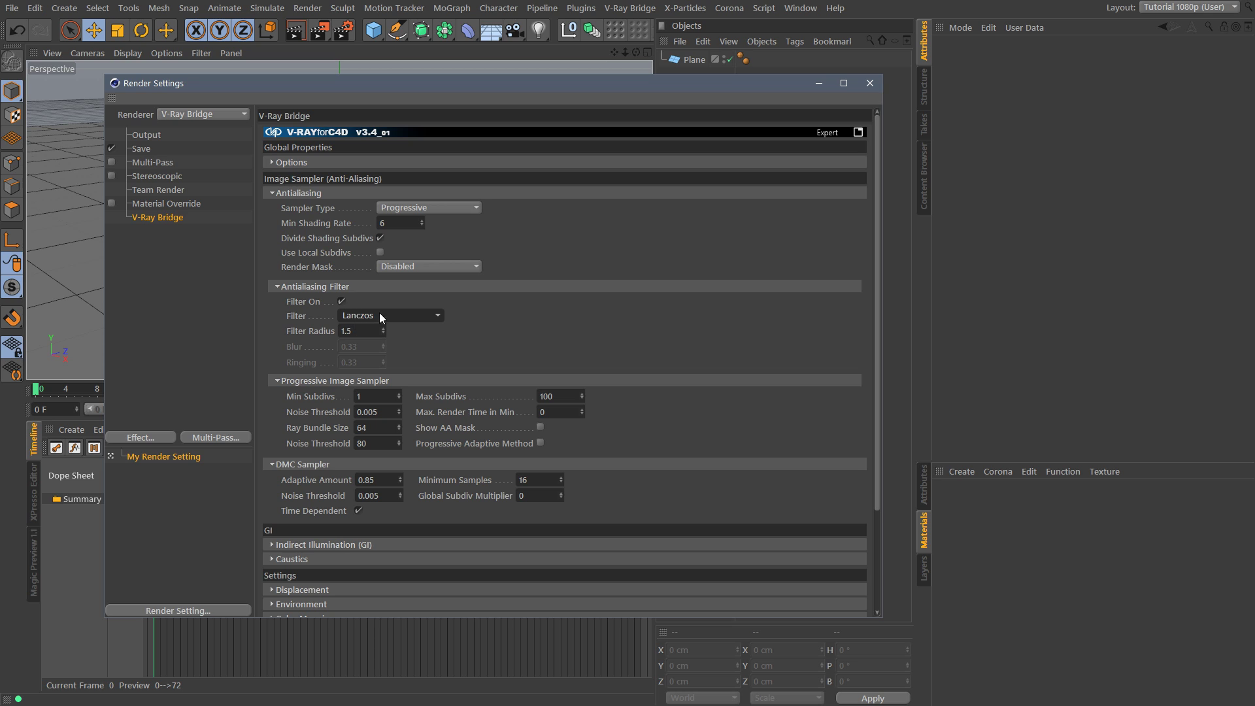
pyautogui.click(381, 315)
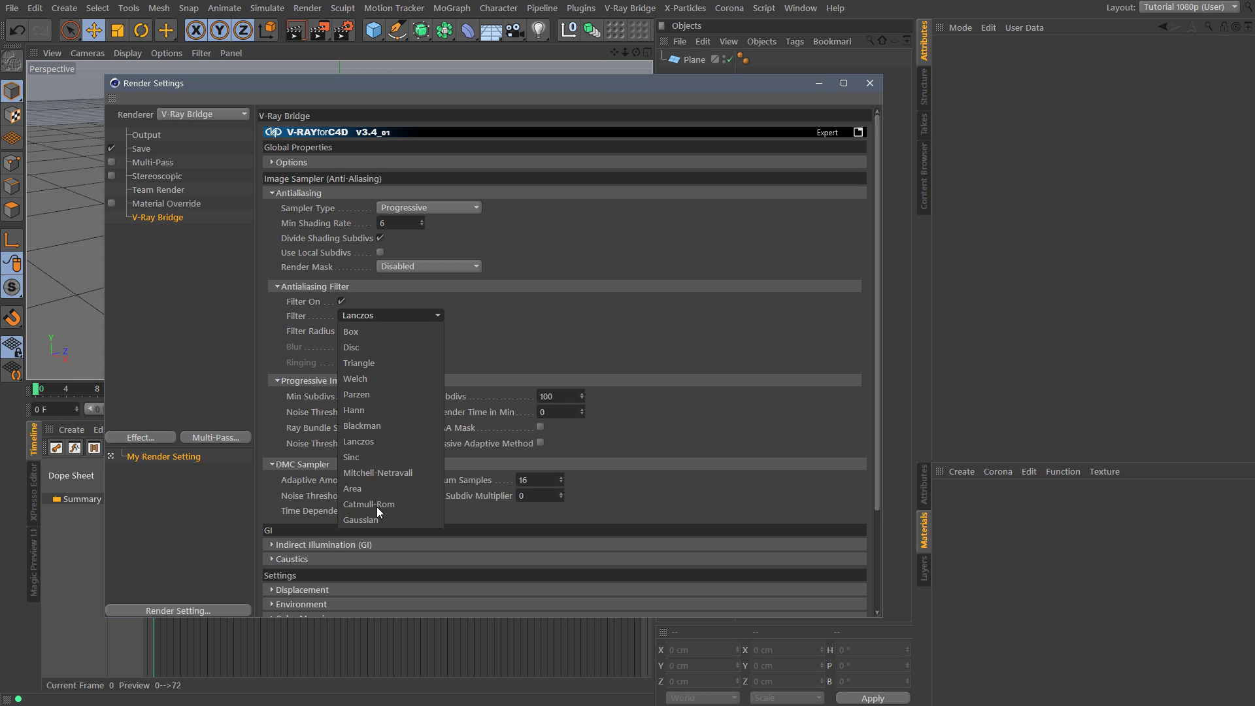
pyautogui.click(382, 362)
pyautogui.doubleClick(368, 333)
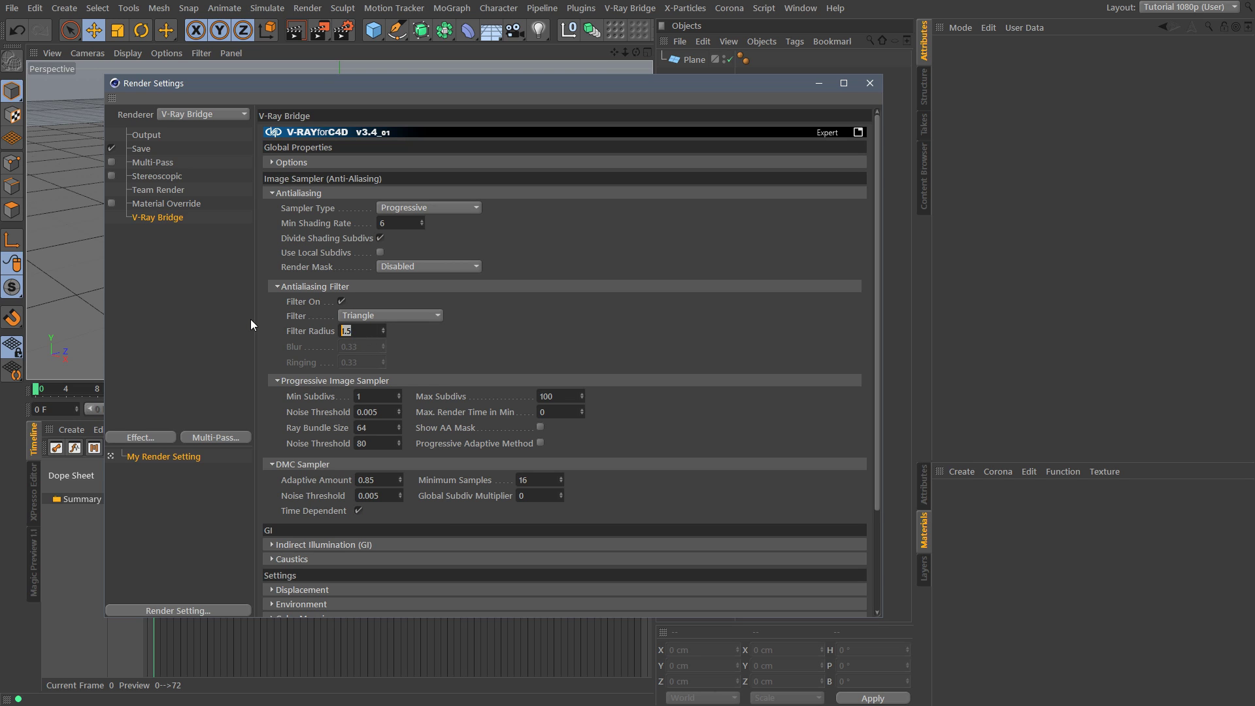
pyautogui.write('2')
pyautogui.click(273, 194)
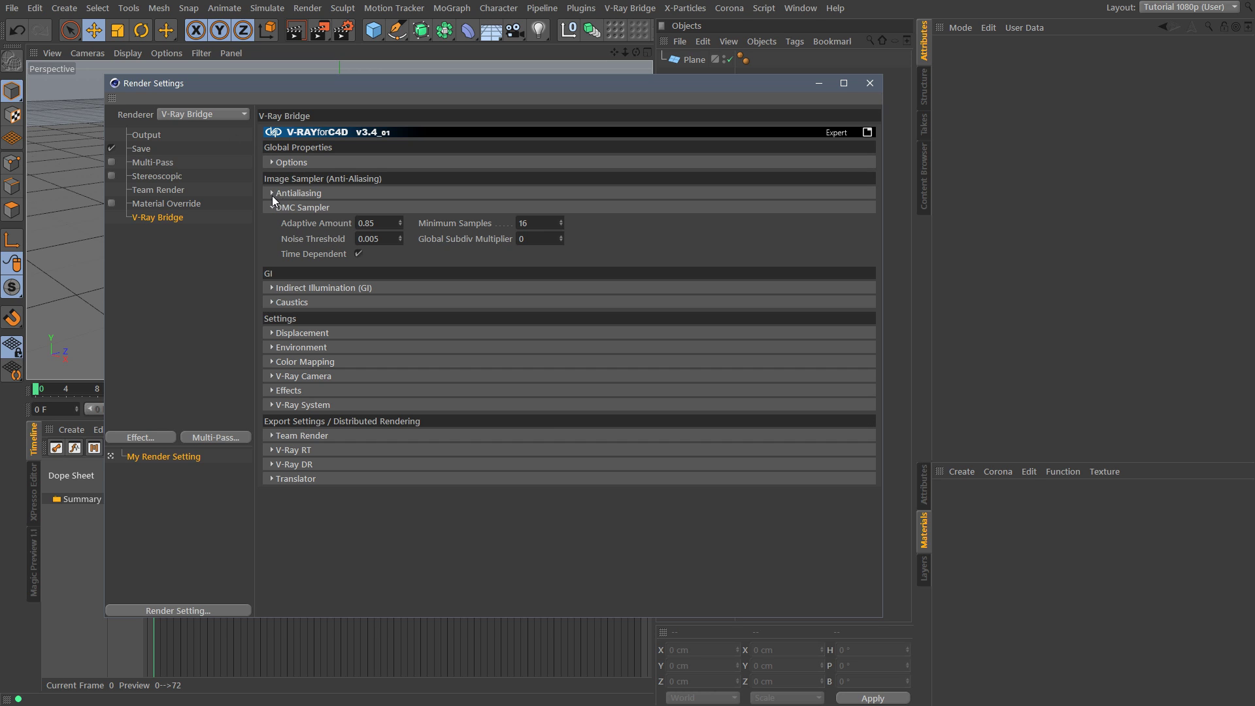
# Review the Indirect Illumination (GI) settings and close the render settings
pyautogui.click(270, 286)
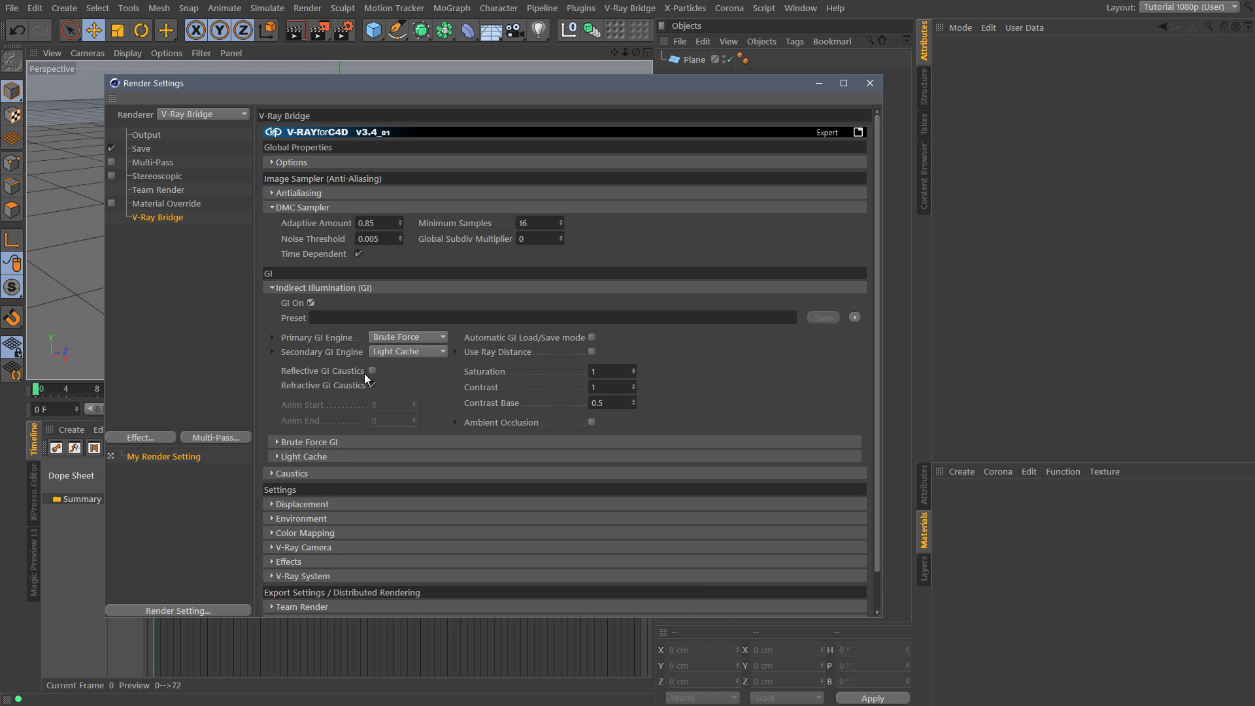
pyautogui.click(272, 288)
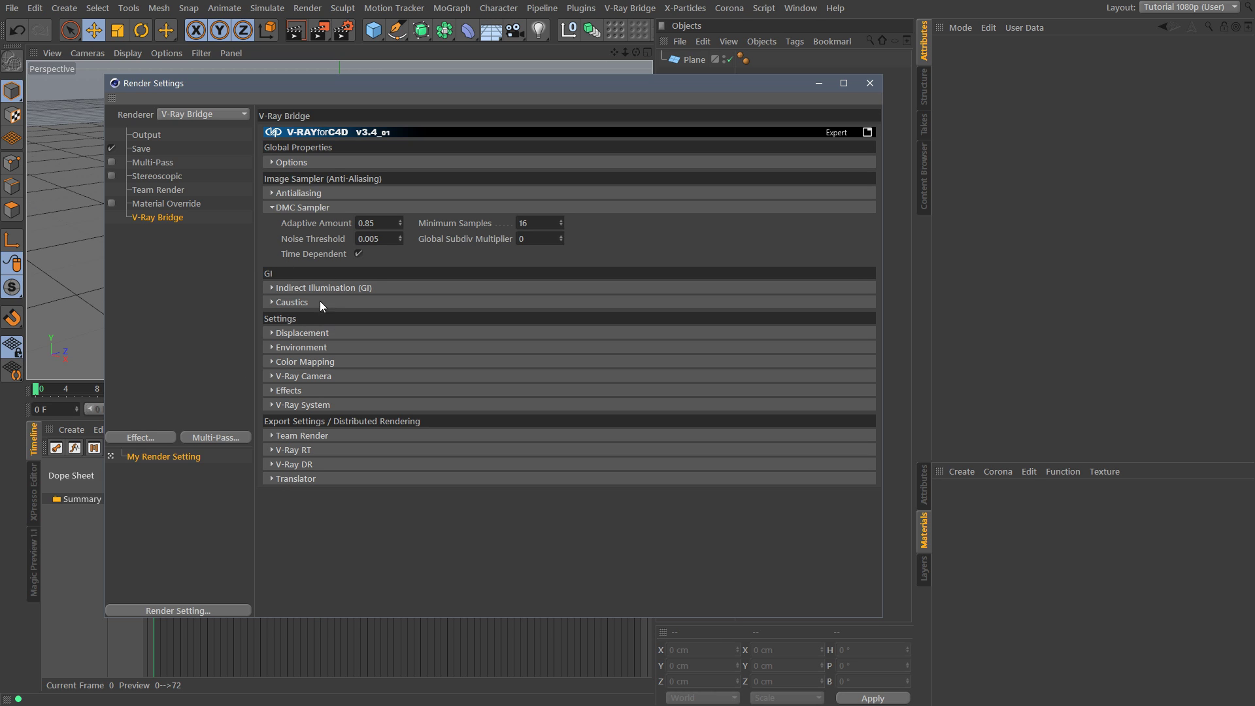
pyautogui.click(869, 83)
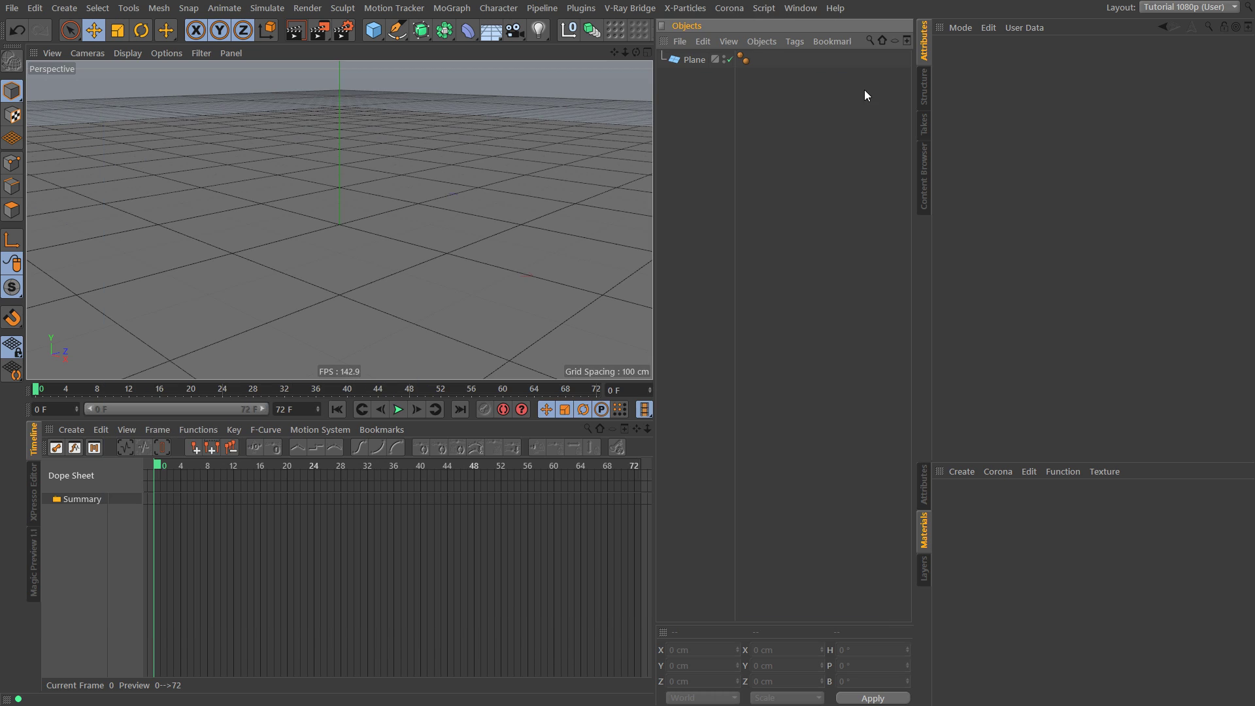
# Bring up Magic Preview and set its preview percentage to 100 %
pyautogui.click(34, 562)
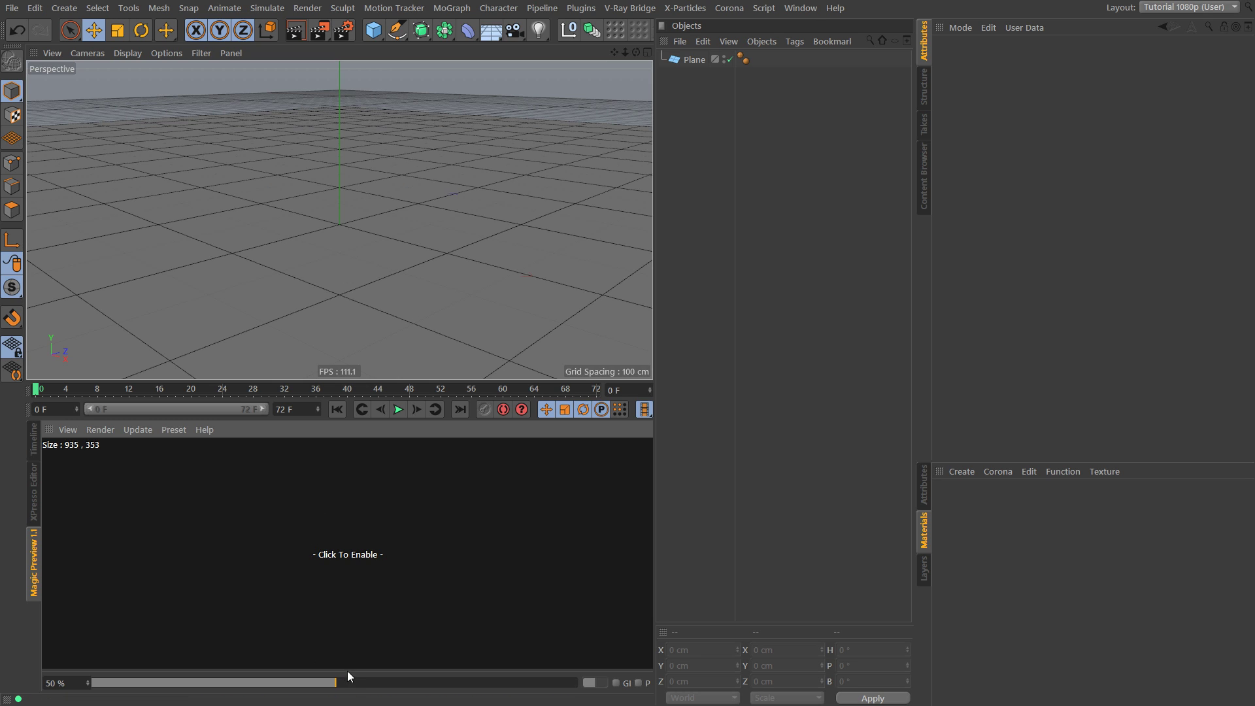
pyautogui.moveTo(340, 686); pyautogui.dragTo(578, 685)
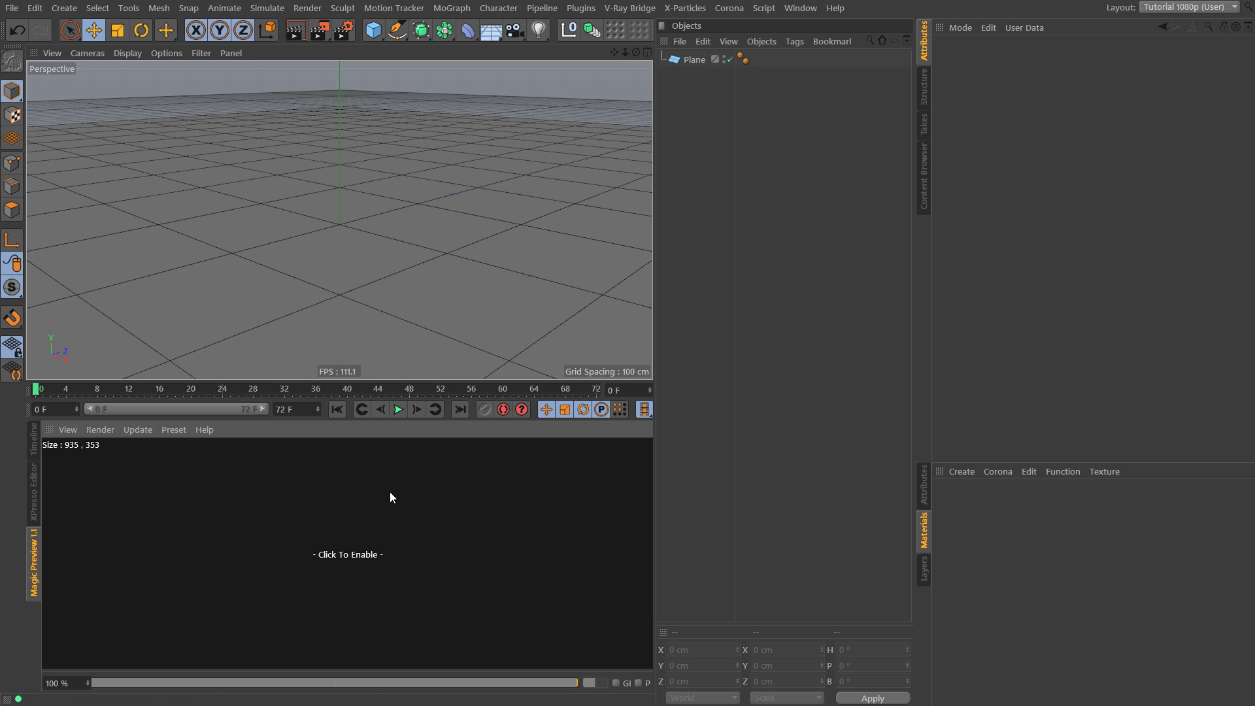
# Launch the V-Ray IPR, narrow its render window and move it clear of the object list
pyautogui.click(581, 8)
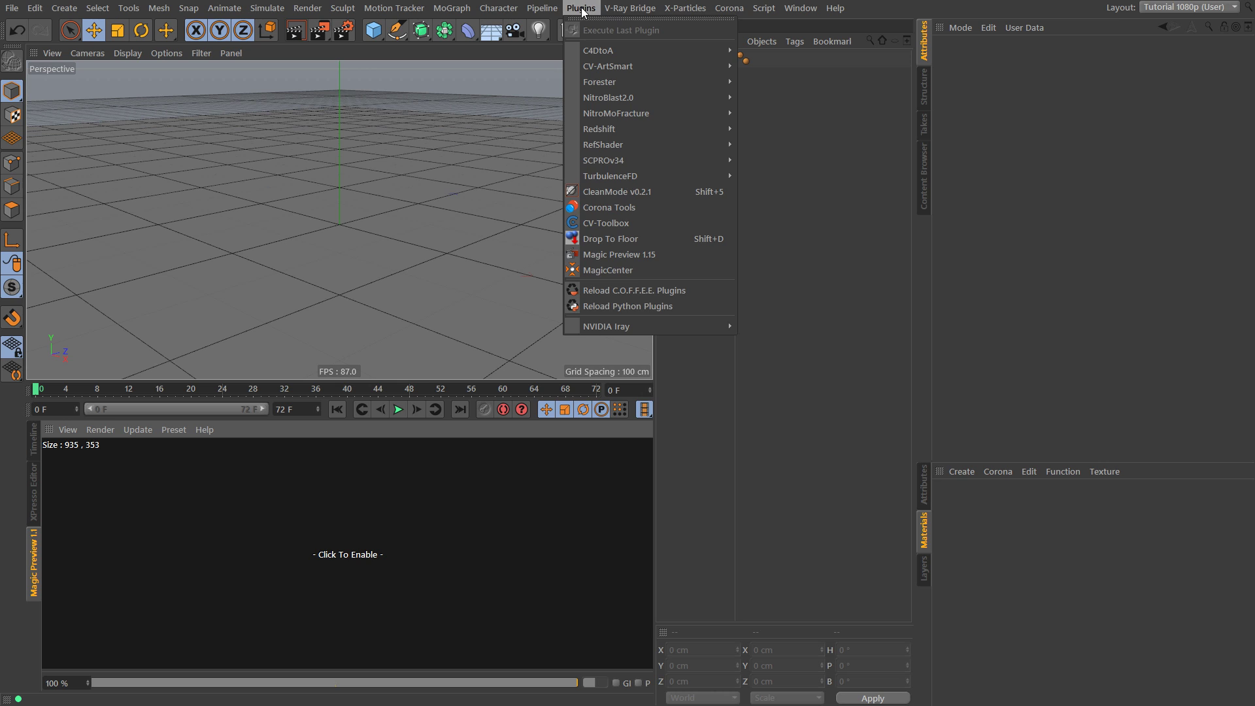
pyautogui.moveTo(639, 9)
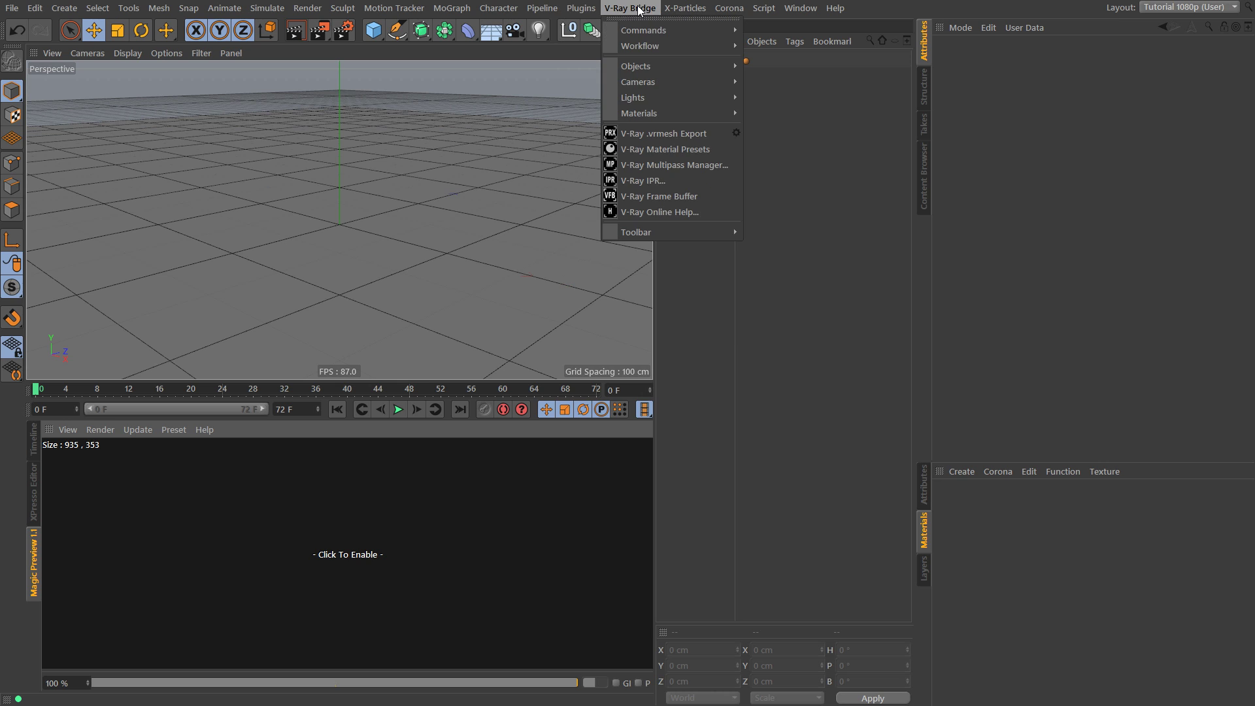
pyautogui.click(657, 181)
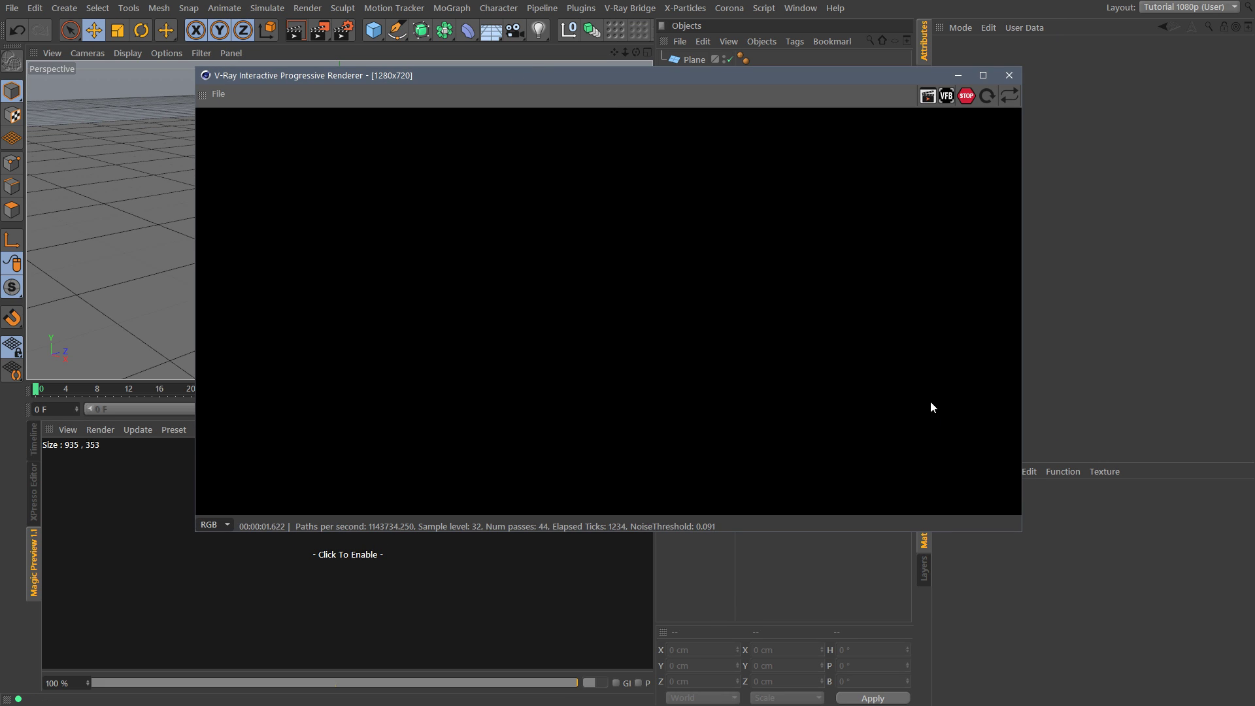
pyautogui.moveTo(1021, 497); pyautogui.dragTo(834, 438)
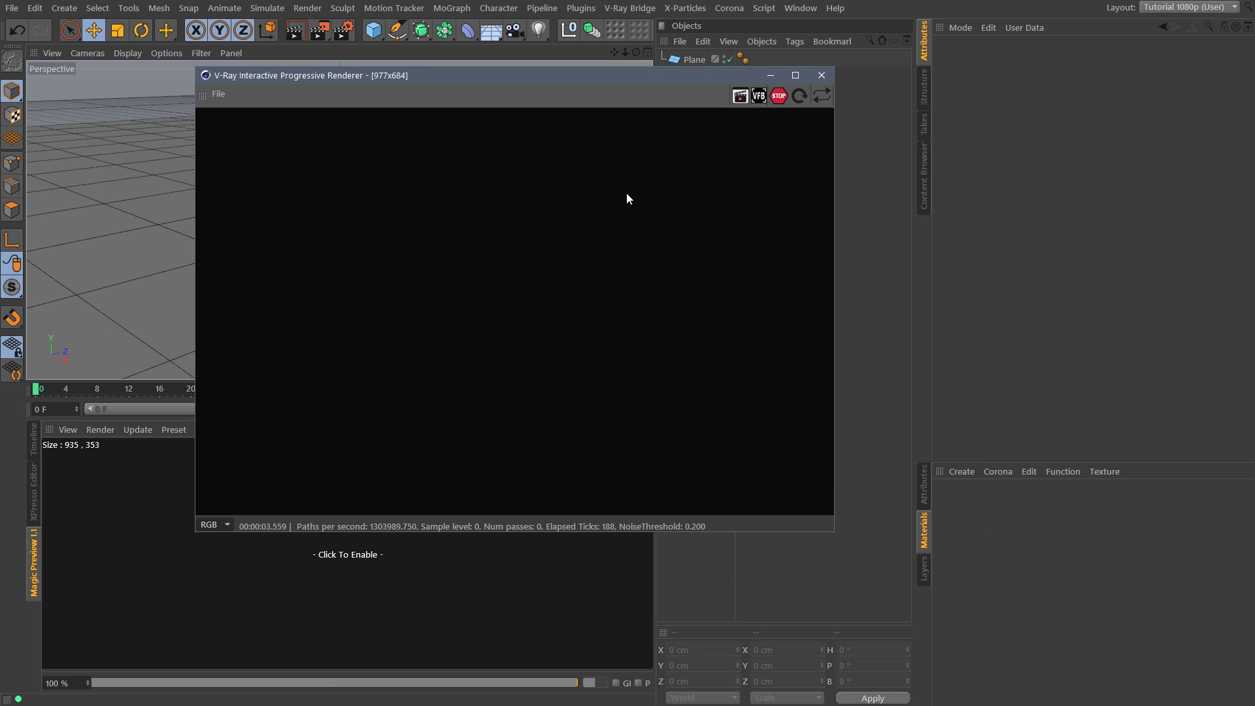
pyautogui.moveTo(636, 76); pyautogui.dragTo(608, 114)
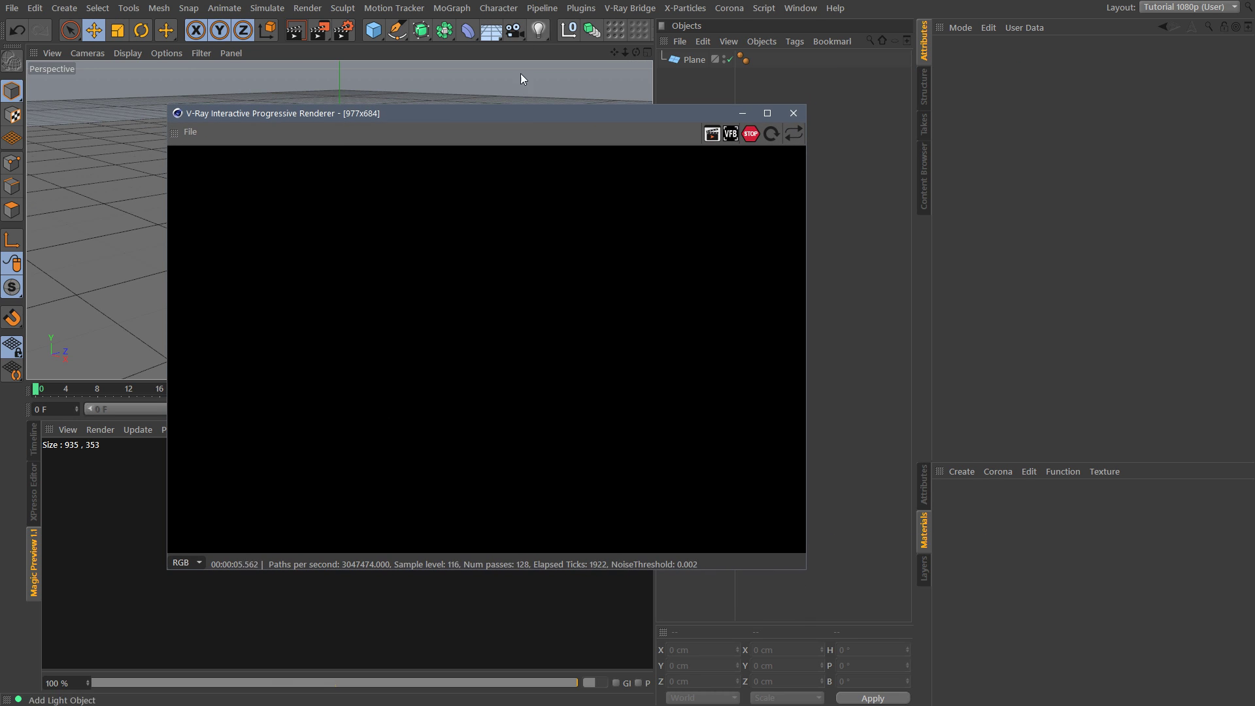
# Add a sphere primitive at the scene origin and close the V-Ray interactive renderer
pyautogui.moveTo(373, 30); pyautogui.dragTo(643, 76)
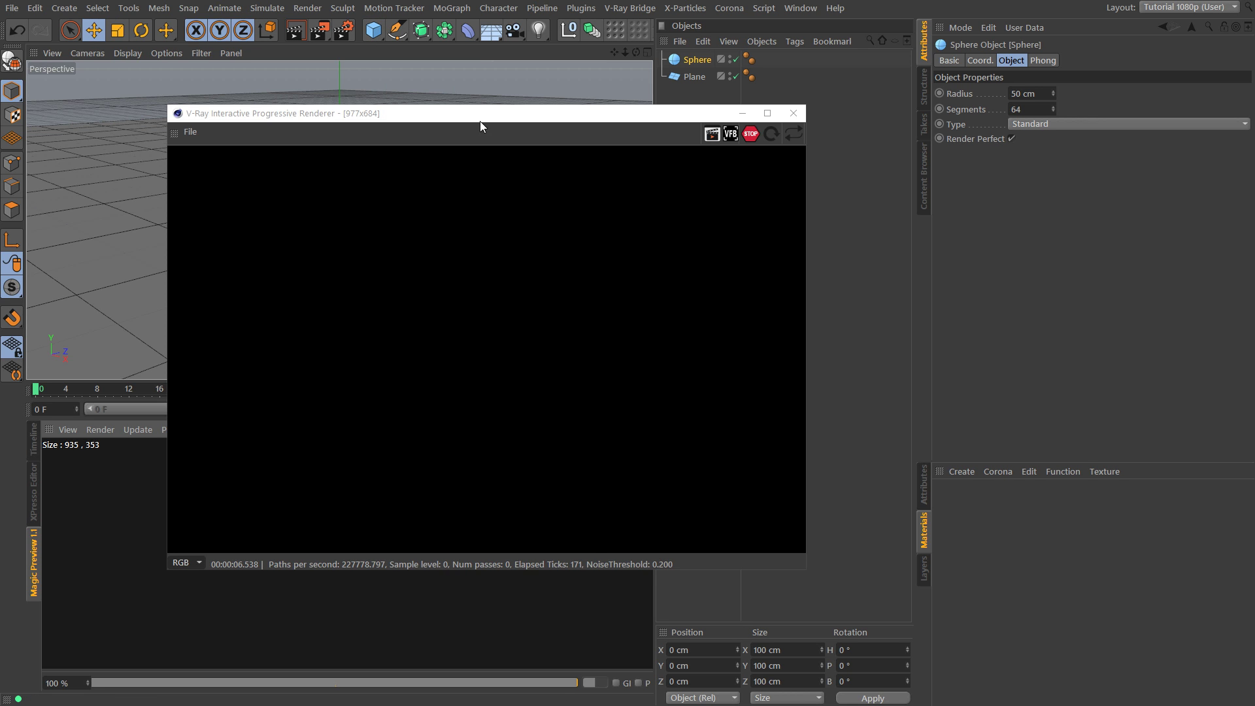
pyautogui.click(792, 113)
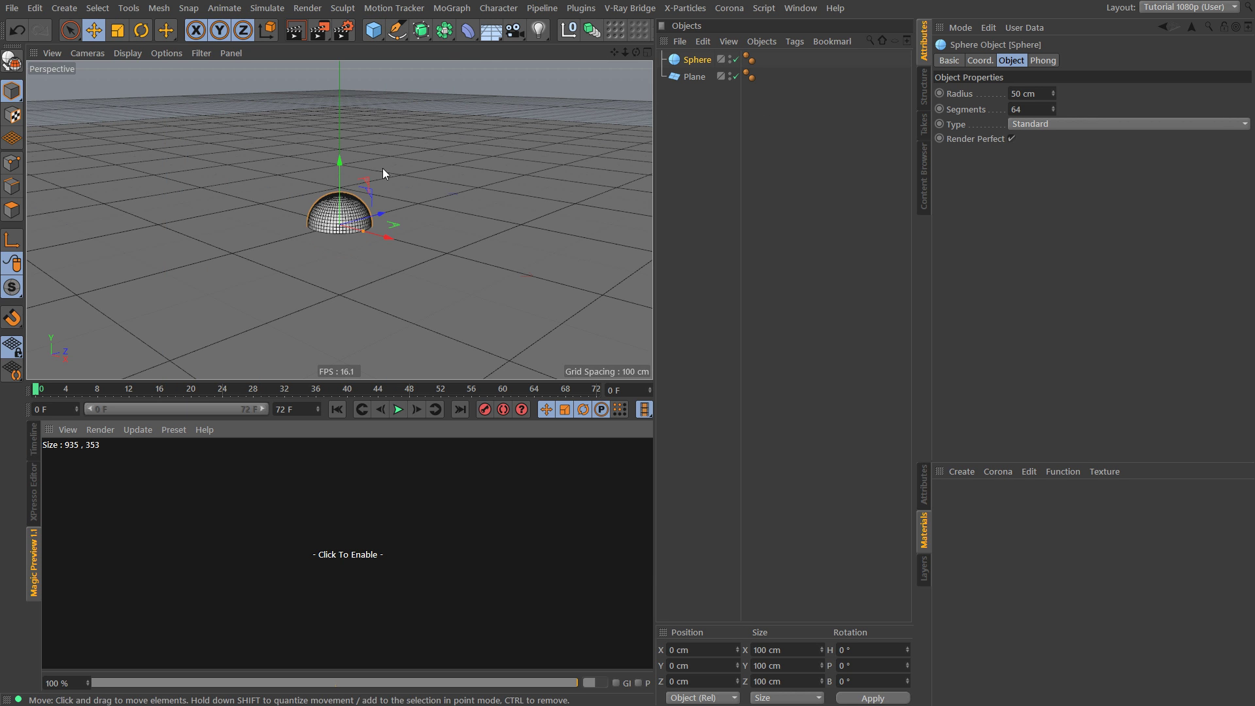
# Raise the sphere to Y 50 cm so that it rests on the plane
pyautogui.scroll(3, 398, 211)
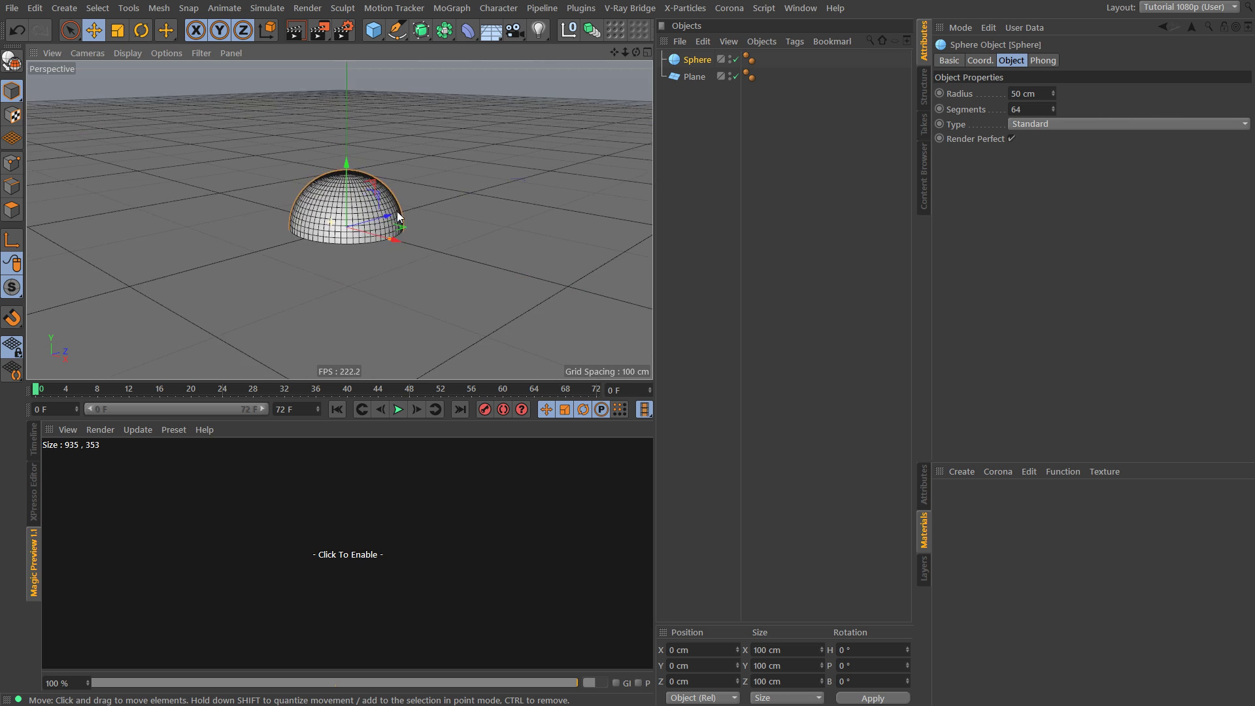
pyautogui.scroll(4, 383, 223)
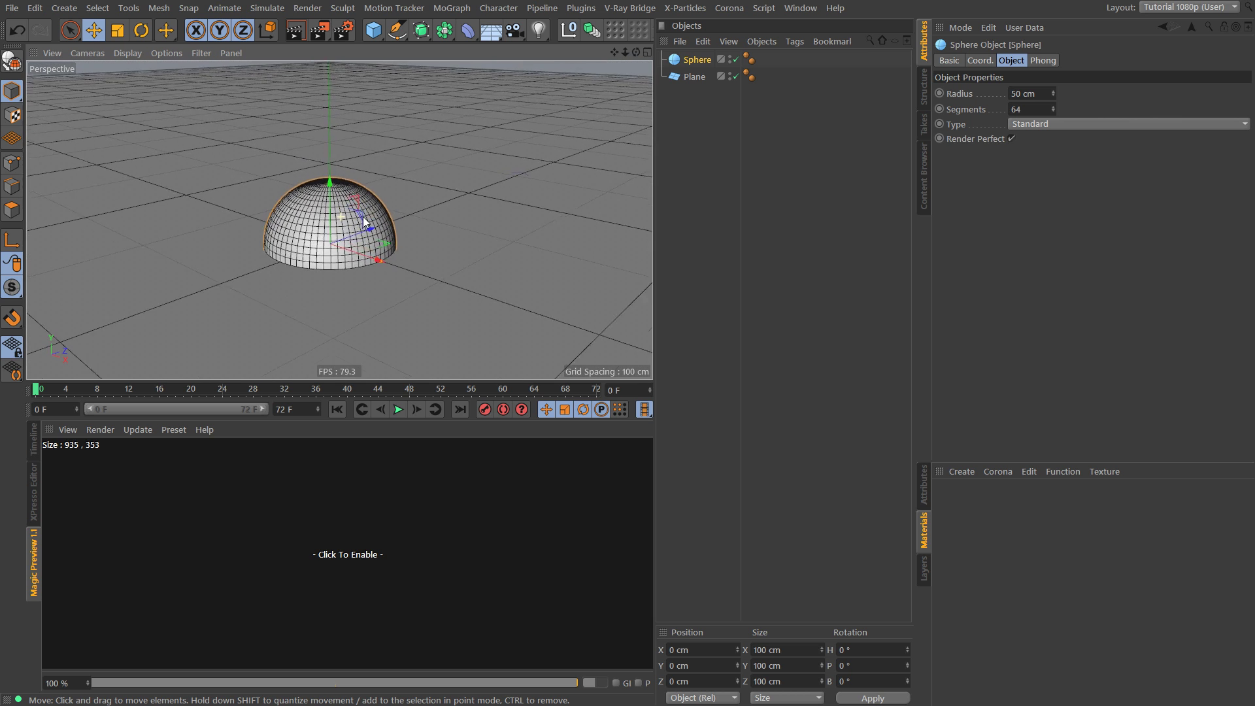
pyautogui.keyDown('alt'); pyautogui.moveTo(348, 224); pyautogui.dragTo(357, 219, button='middle'); pyautogui.keyUp('alt')
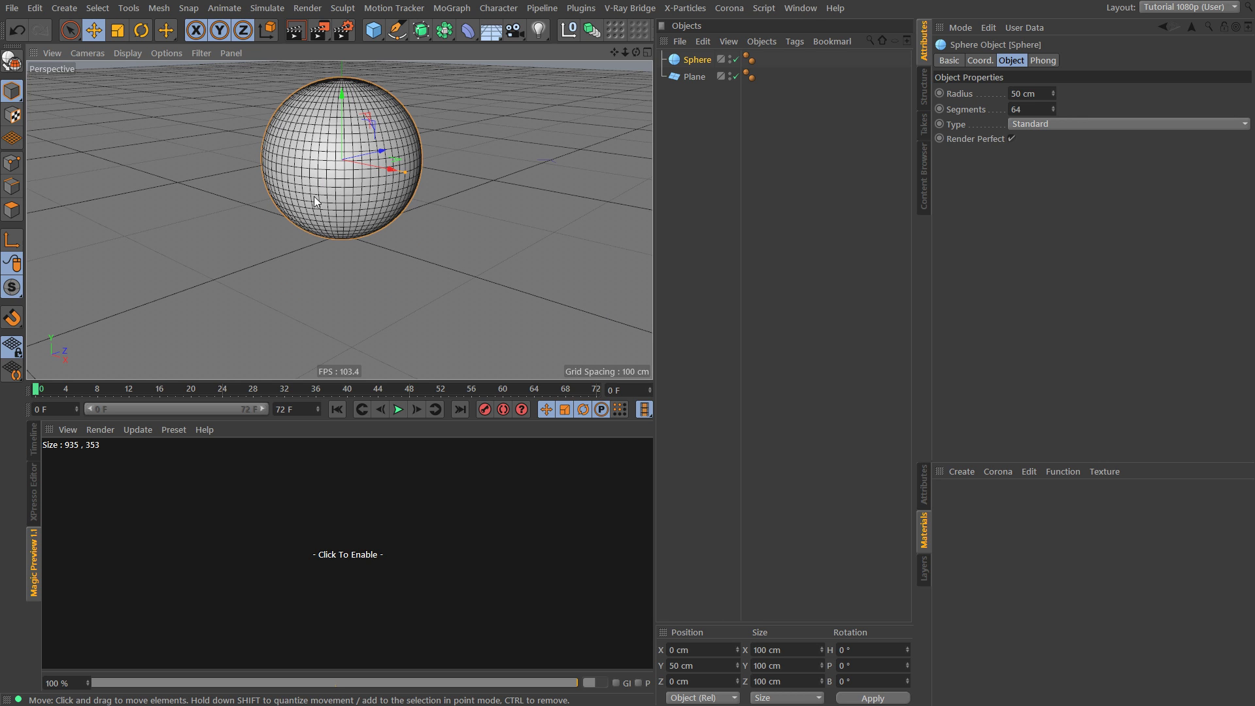
pyautogui.keyDown('alt'); pyautogui.moveTo(347, 213); pyautogui.dragTo(348, 255, button='middle'); pyautogui.keyUp('alt')
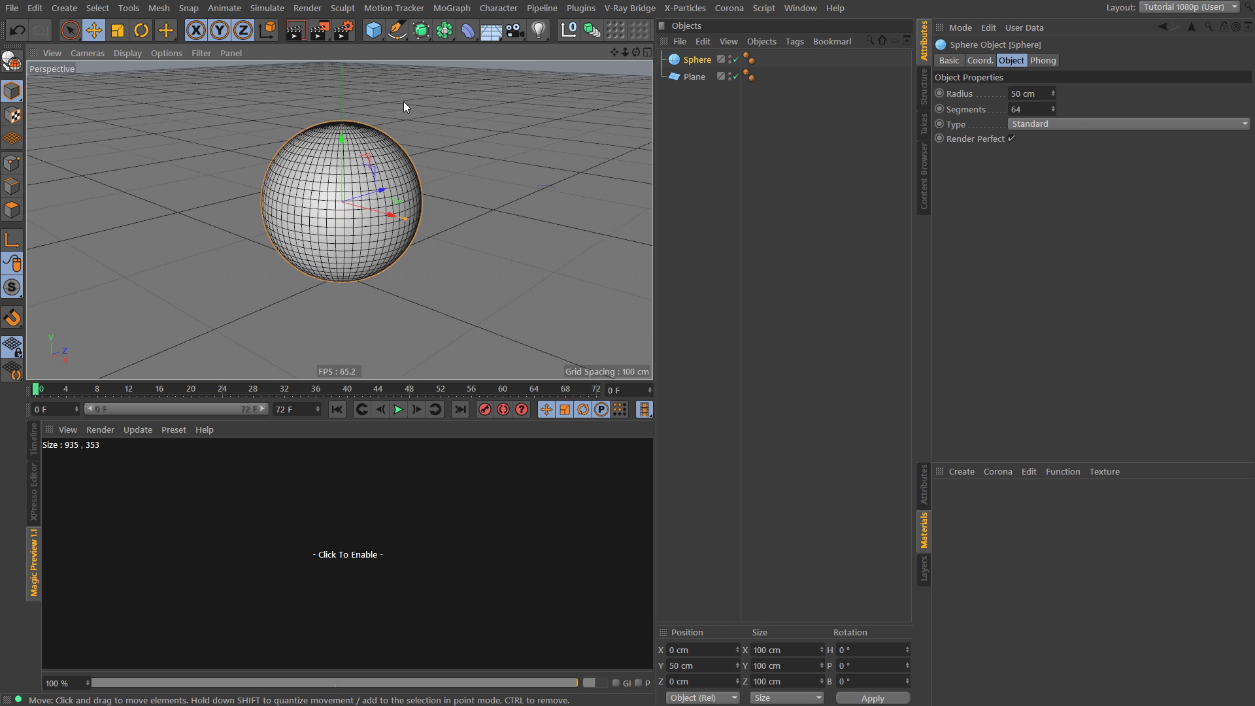
# Add a V-Ray Area Rectangle Light to the scene
pyautogui.click(631, 8)
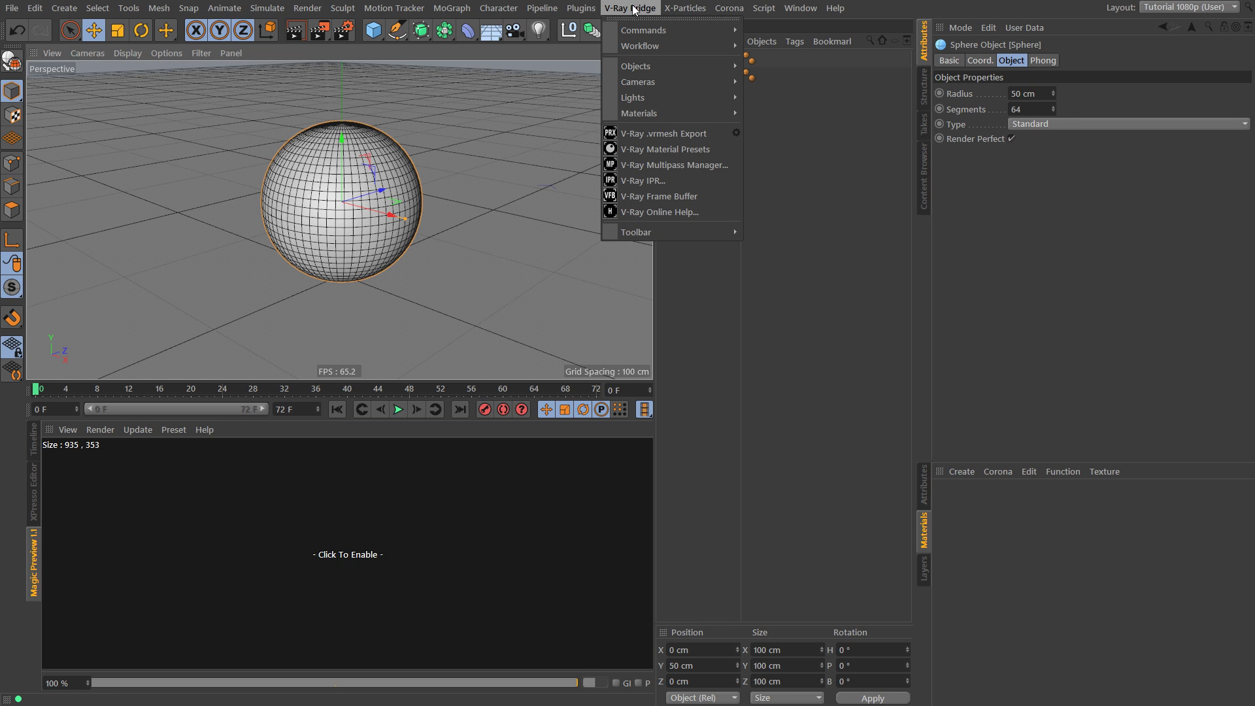
pyautogui.moveTo(637, 98)
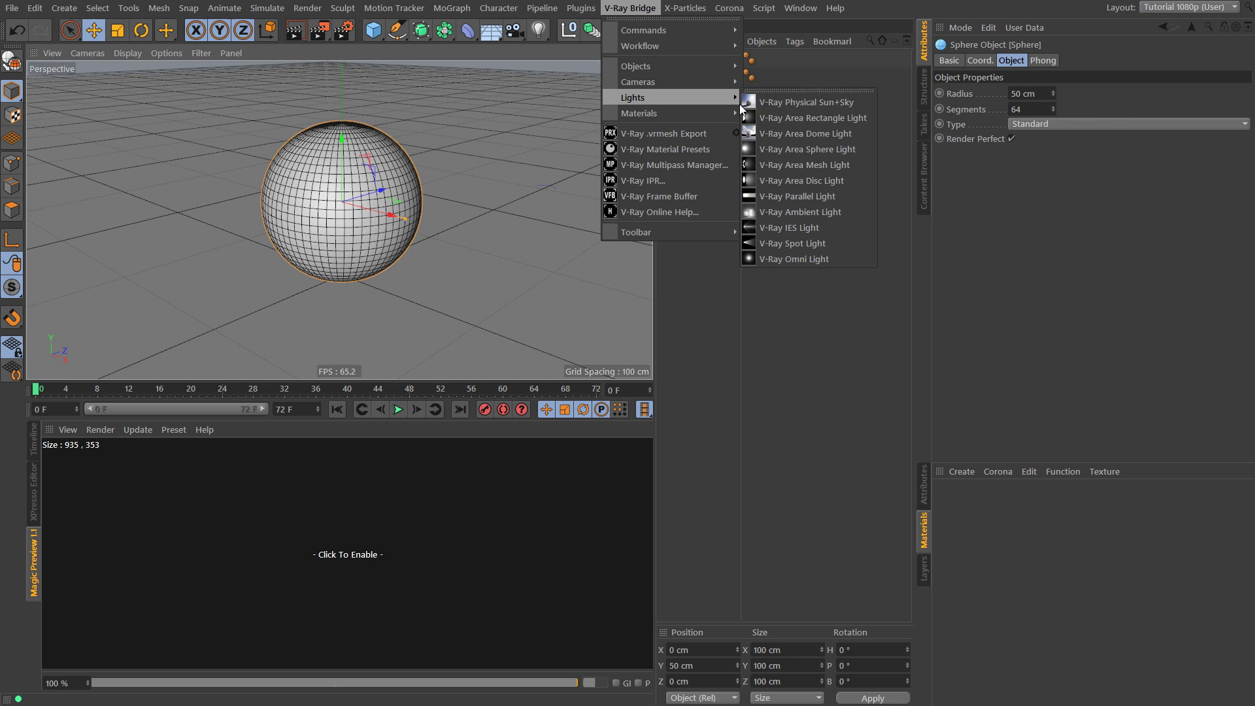
pyautogui.click(804, 114)
# Give the area light a Target tag with the sphere as its target object
pyautogui.rightClick(696, 69)
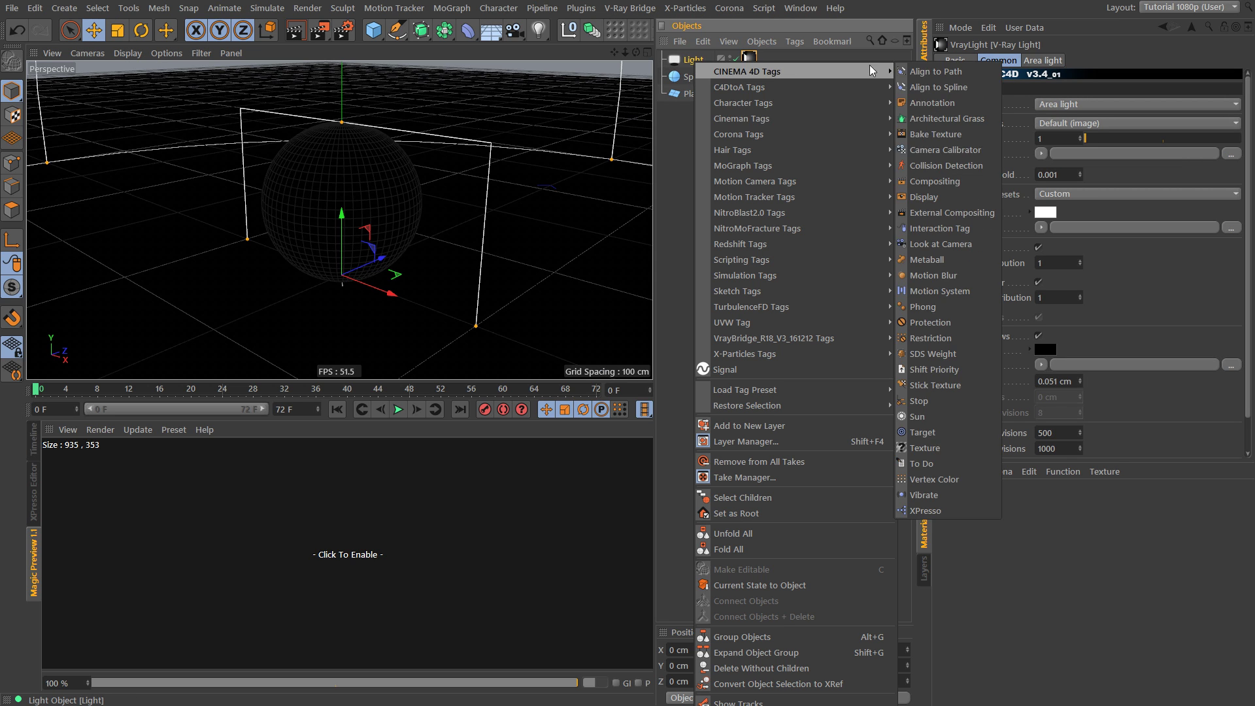
pyautogui.moveTo(878, 73)
pyautogui.click(918, 432)
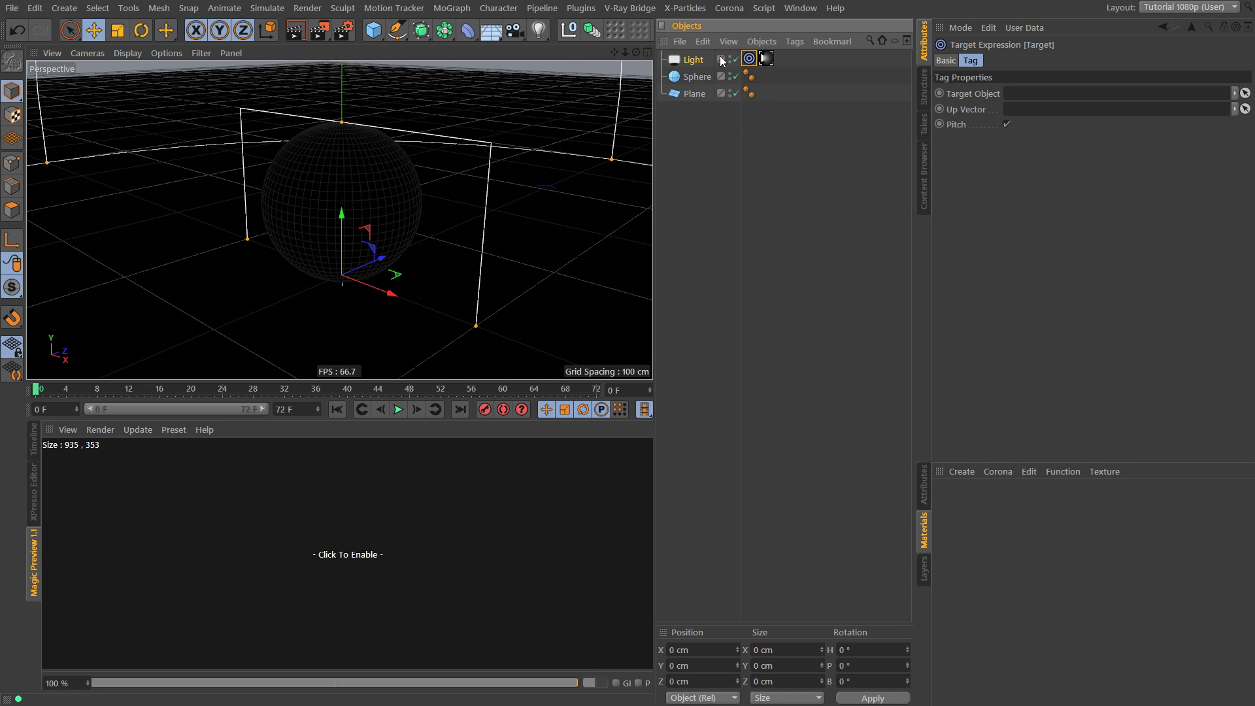
pyautogui.moveTo(697, 76); pyautogui.dragTo(1059, 98)
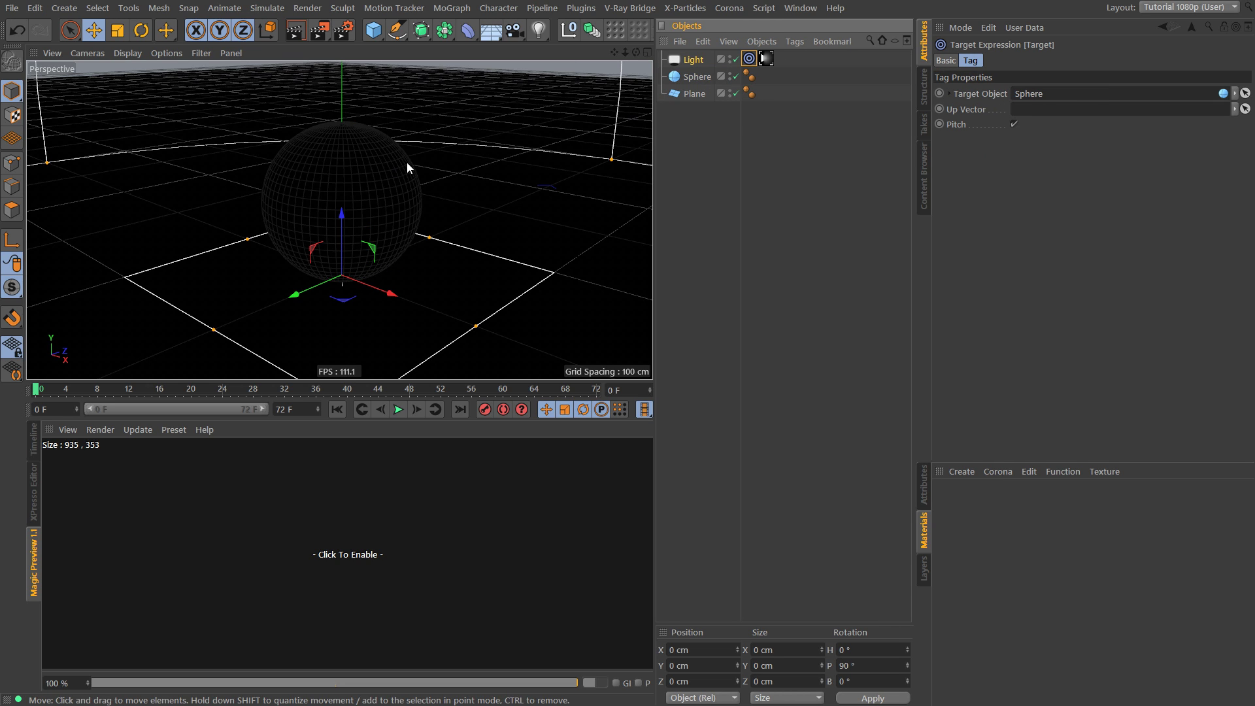
# Move the light away from the sphere in the perspective and top views, to about X 124 cm, Y 96 cm, Z -243 cm
pyautogui.moveTo(413, 274); pyautogui.dragTo(239, 122)
pyautogui.middleClick(354, 191)
pyautogui.middleClick(350, 187)
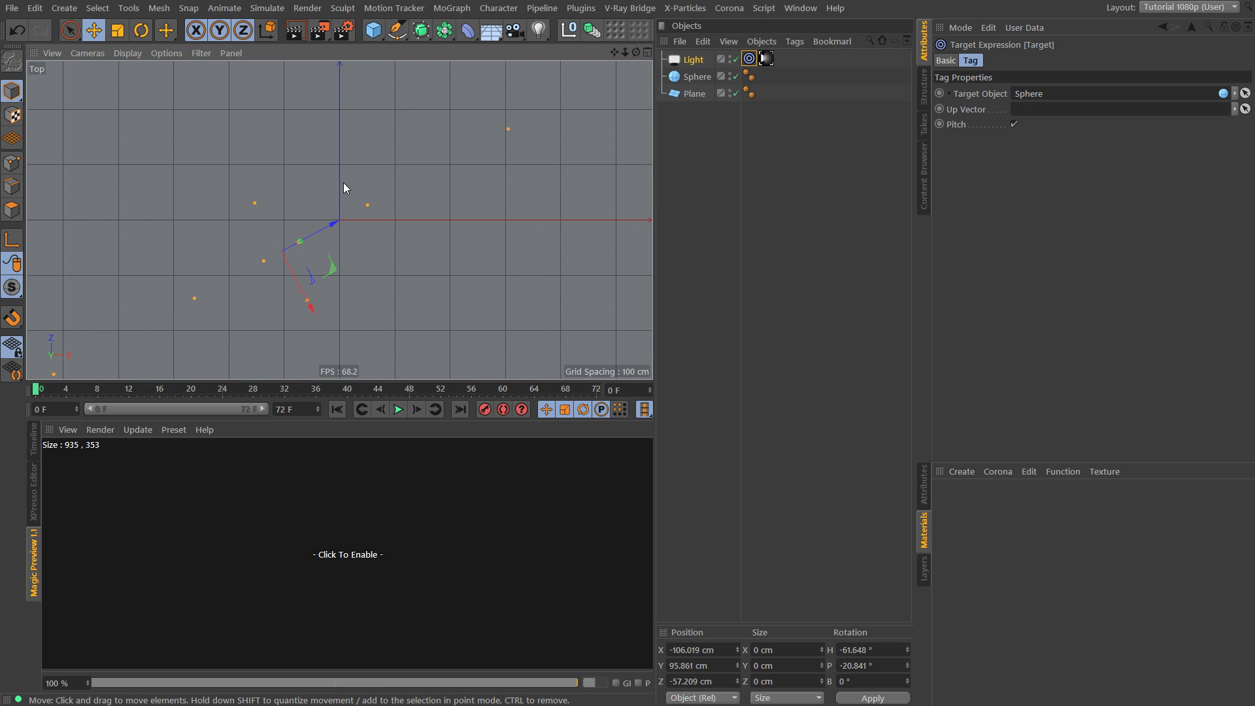
pyautogui.scroll(-6, 343, 185)
pyautogui.moveTo(347, 229); pyautogui.dragTo(397, 266)
pyautogui.press('F1')
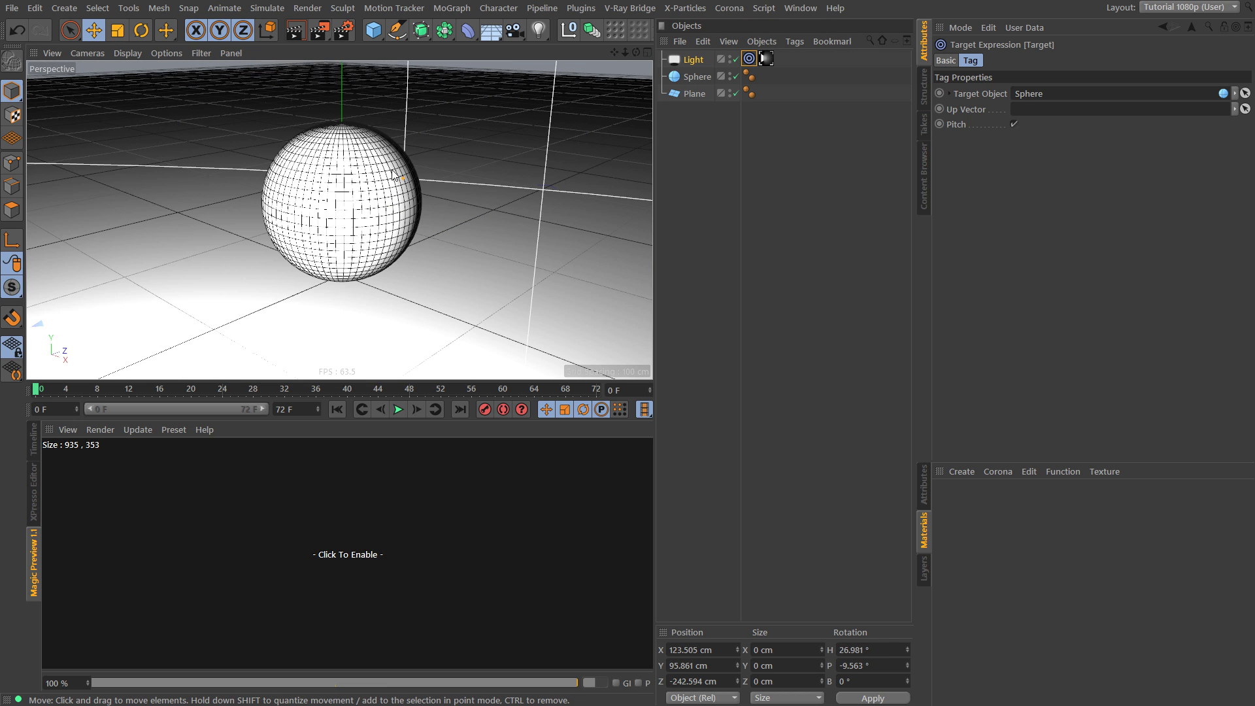
# Raise and shift the light to about X -51 cm, Y 209 cm, Z -280 cm, and enable the Magic Preview render
pyautogui.scroll(-4, 353, 200)
pyautogui.keyDown('alt'); pyautogui.moveTo(357, 202); pyautogui.dragTo(320, 183); pyautogui.keyUp('alt')
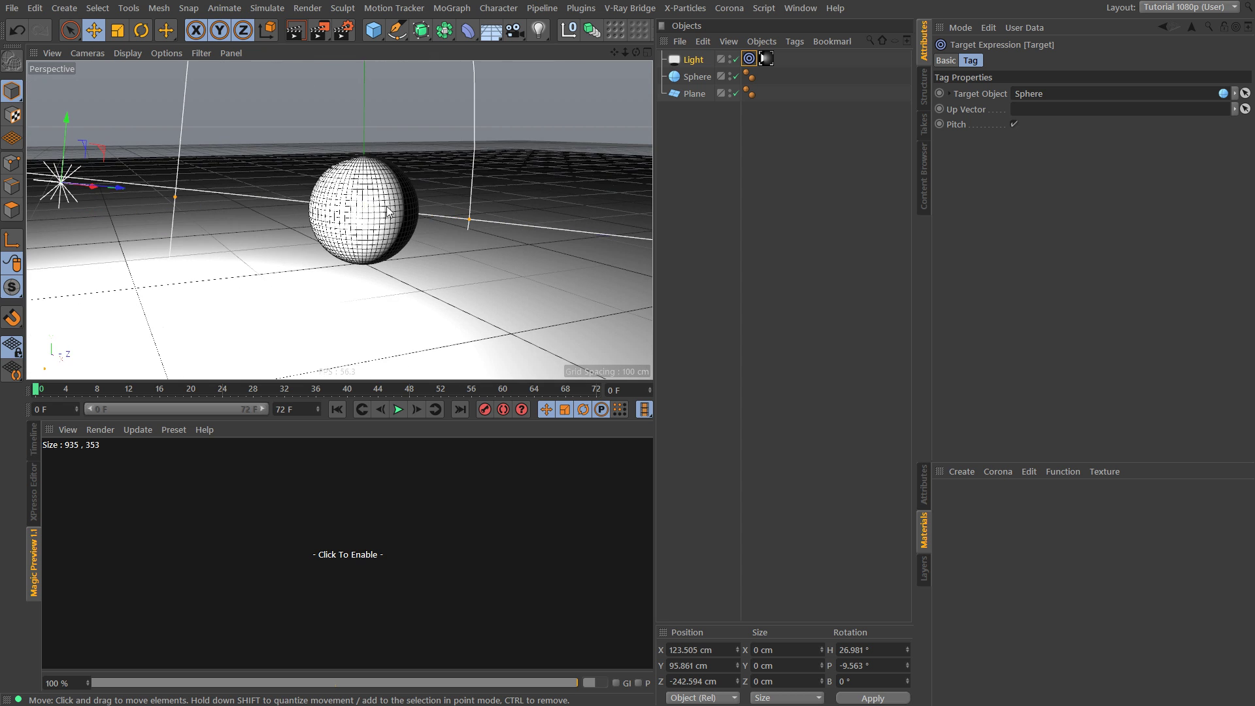
pyautogui.keyDown('alt'); pyautogui.moveTo(379, 203); pyautogui.dragTo(398, 203, button='right'); pyautogui.keyUp('alt')
pyautogui.moveTo(341, 198); pyautogui.dragTo(363, 140)
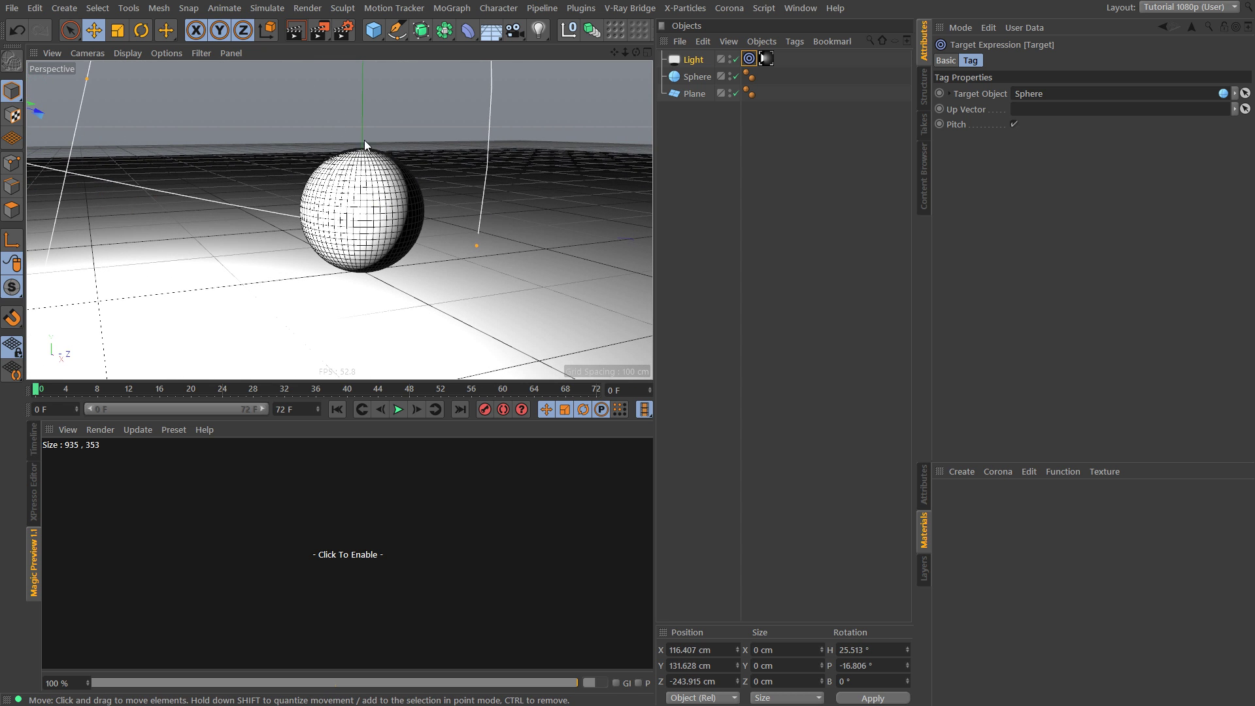
pyautogui.press('F2')
pyautogui.moveTo(424, 217); pyautogui.dragTo(367, 132)
pyautogui.press('F1')
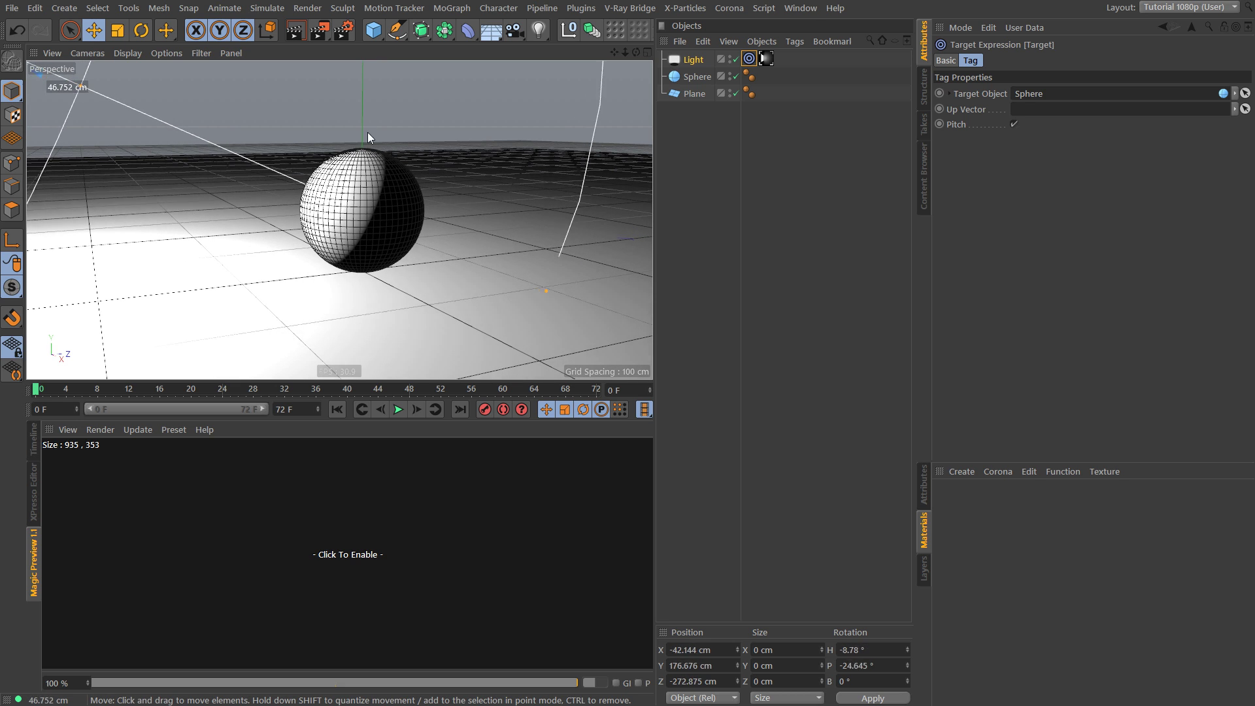
pyautogui.click(269, 528)
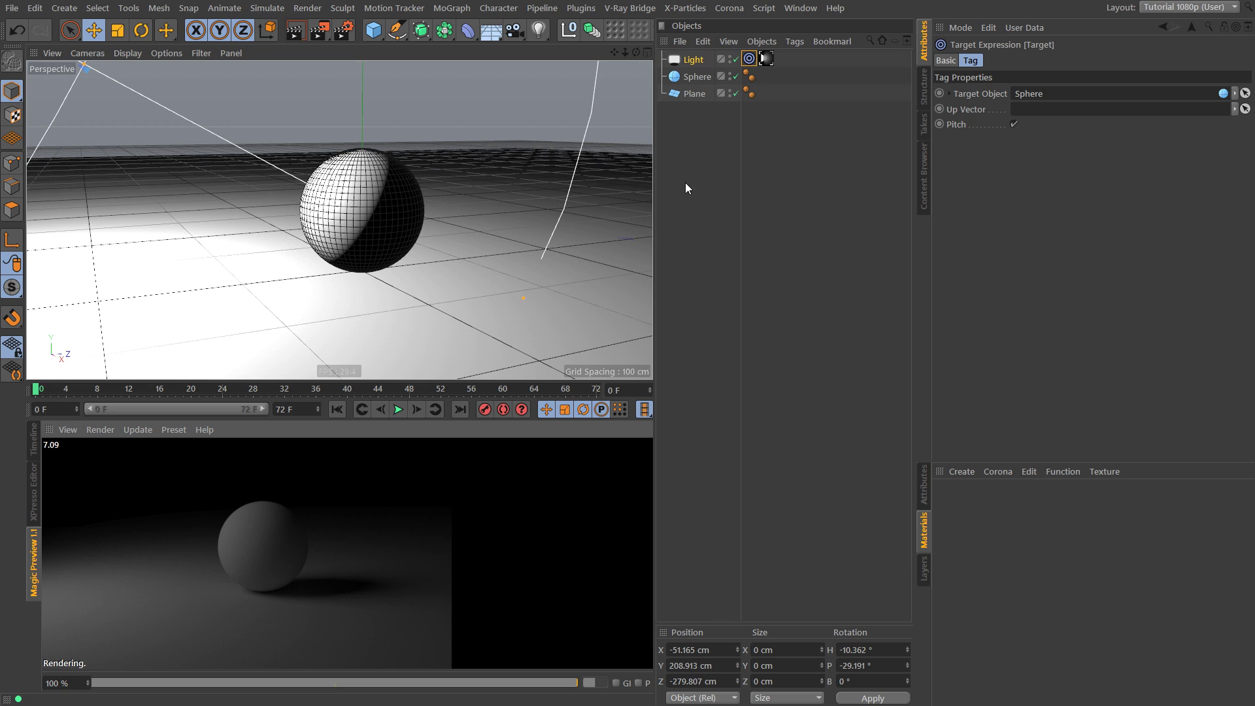
# Test the V-Ray light at an intensity of 5 and restore the intensity to 1
pyautogui.click(767, 60)
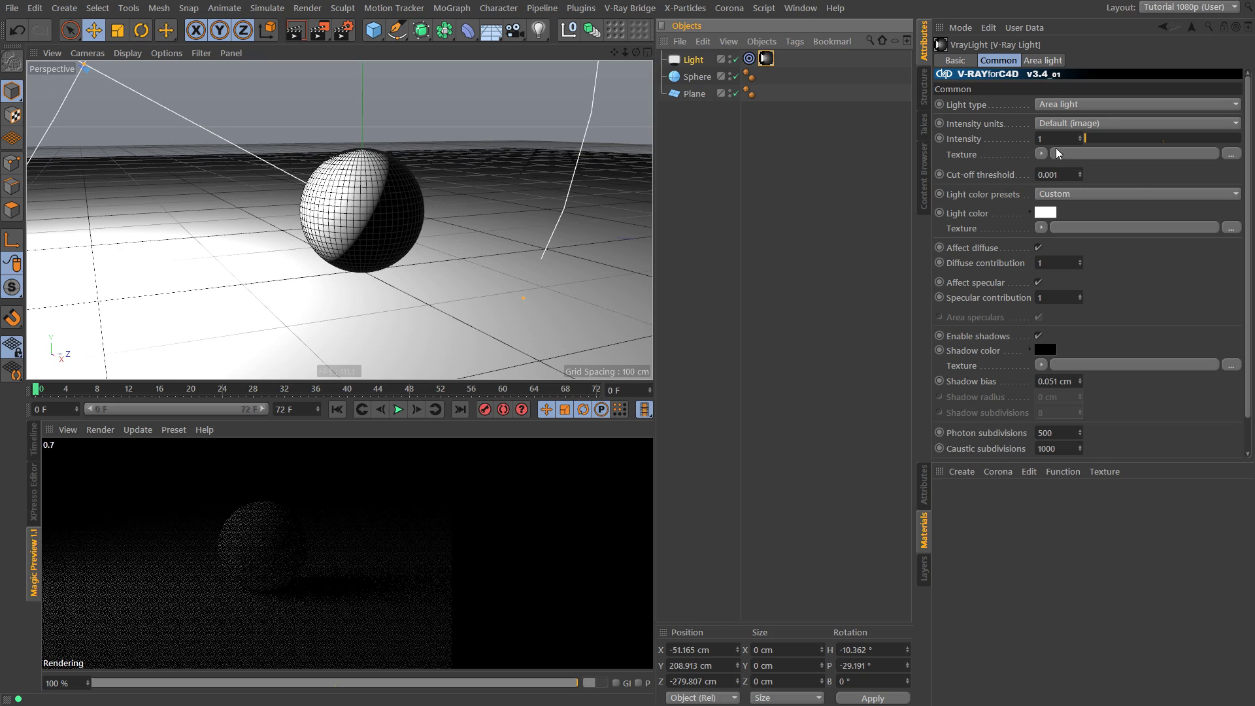
pyautogui.moveTo(1053, 139); pyautogui.dragTo(841, 109)
pyautogui.write('5')
pyautogui.press('Return')
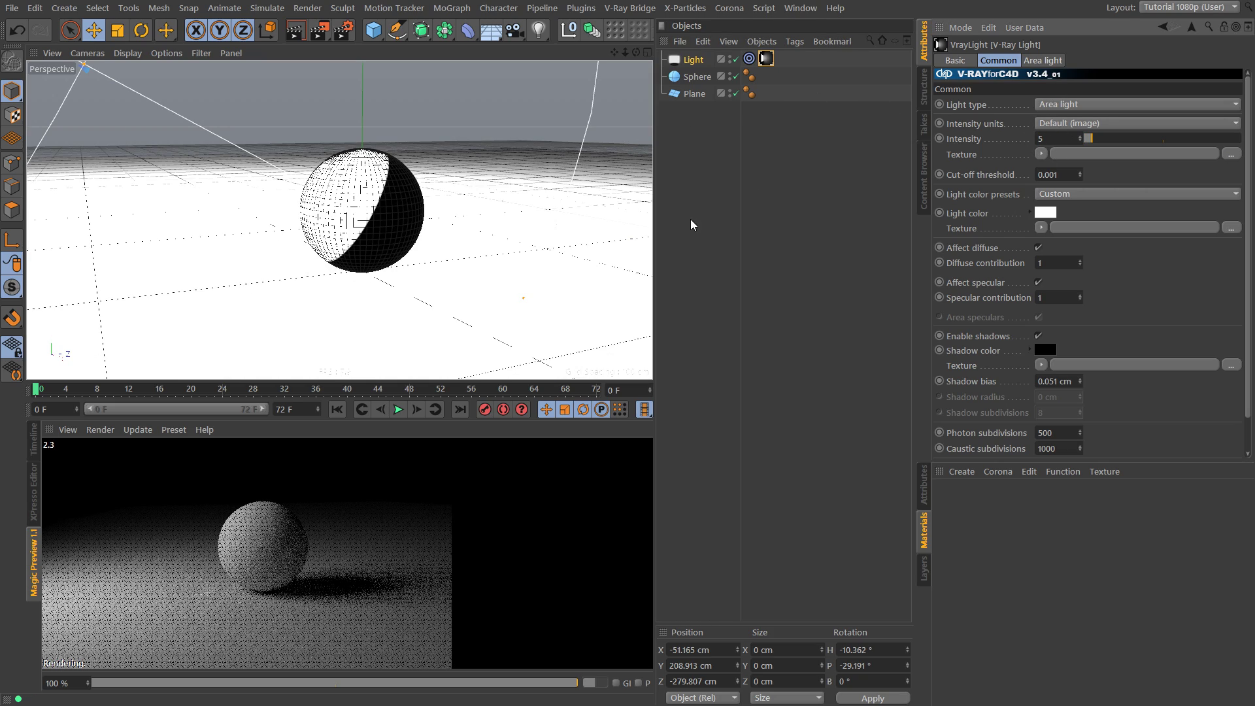
pyautogui.moveTo(1060, 139); pyautogui.dragTo(918, 113)
pyautogui.write('1')
pyautogui.press('Return')
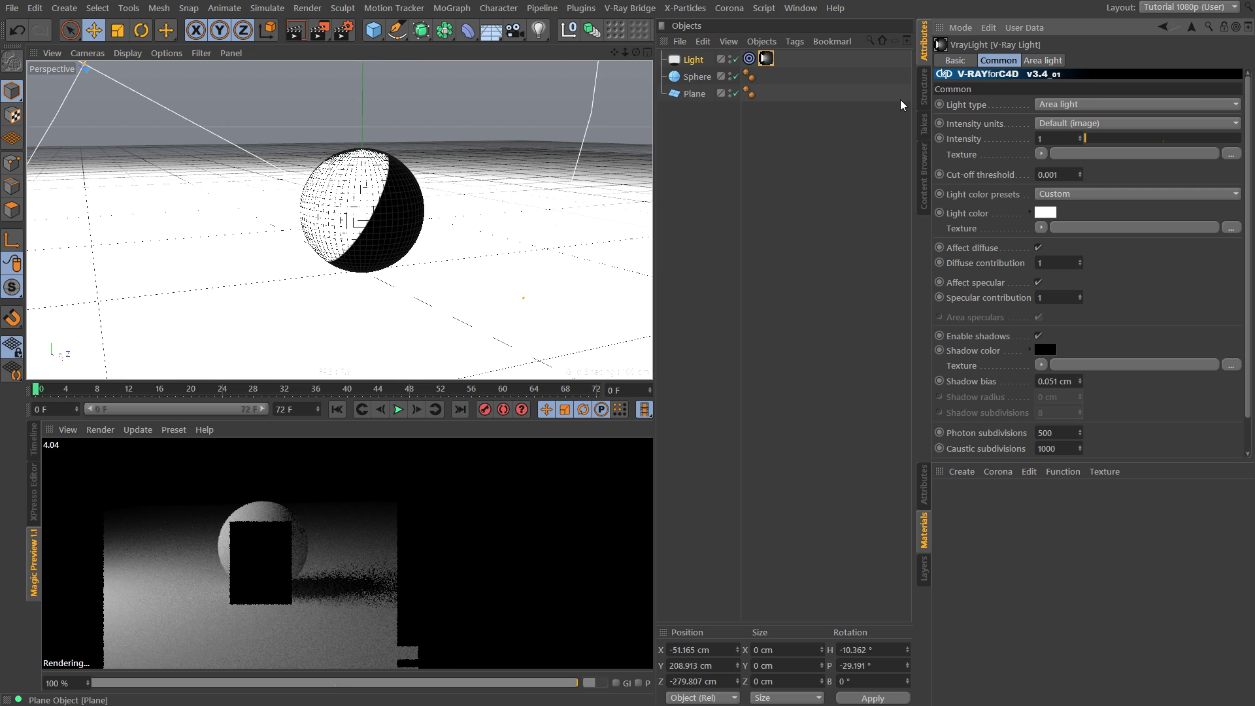
# Add a camera to the scene and give it a V-Ray Physical Camera tag
pyautogui.moveTo(518, 35); pyautogui.dragTo(573, 45)
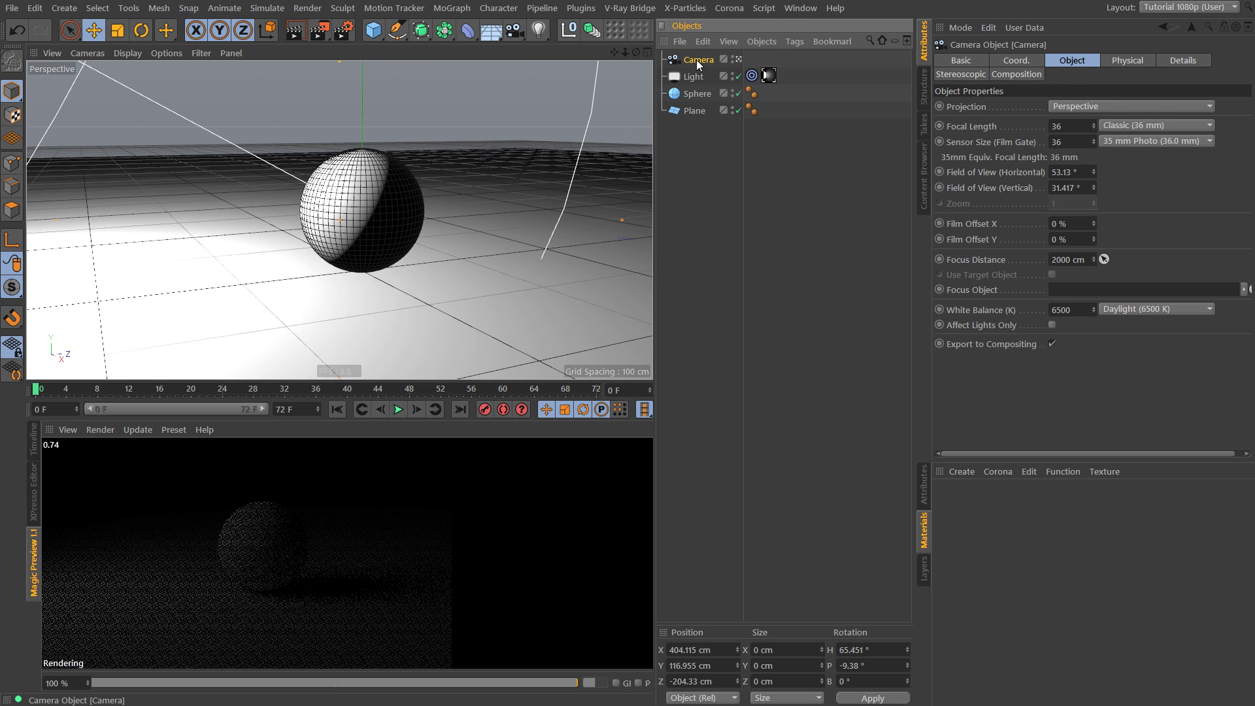
pyautogui.rightClick(696, 60)
pyautogui.moveTo(783, 337)
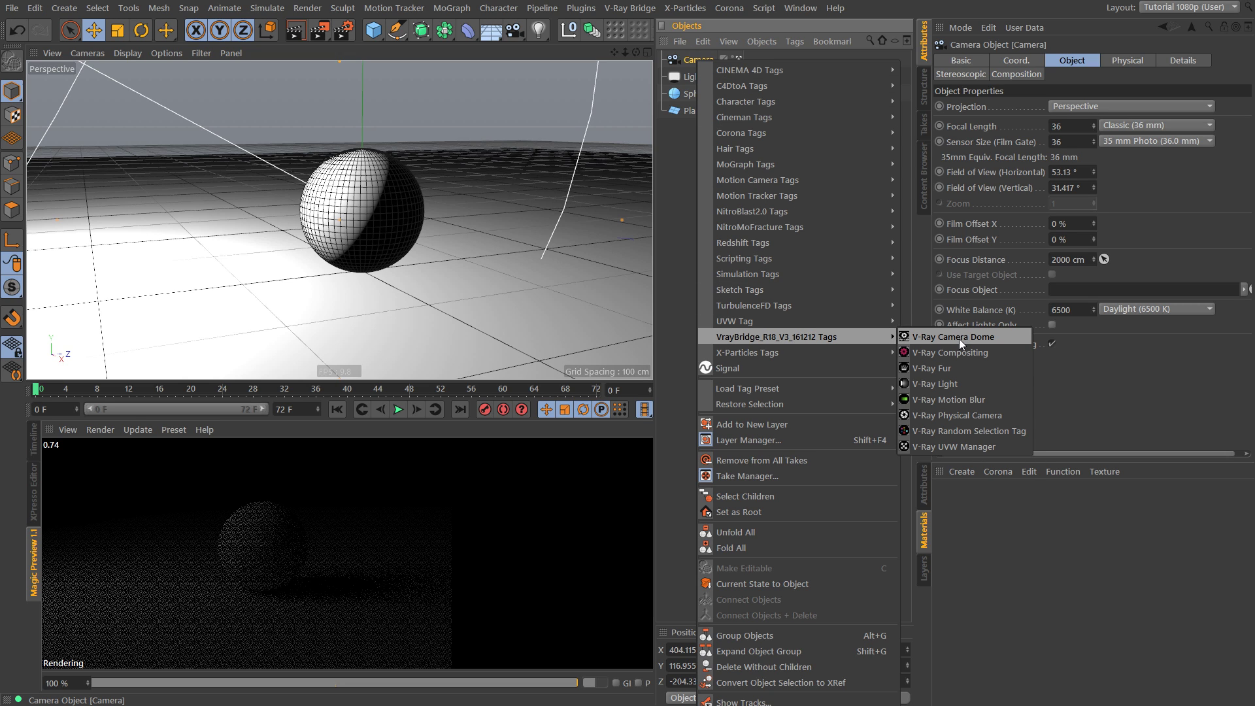
pyautogui.click(954, 415)
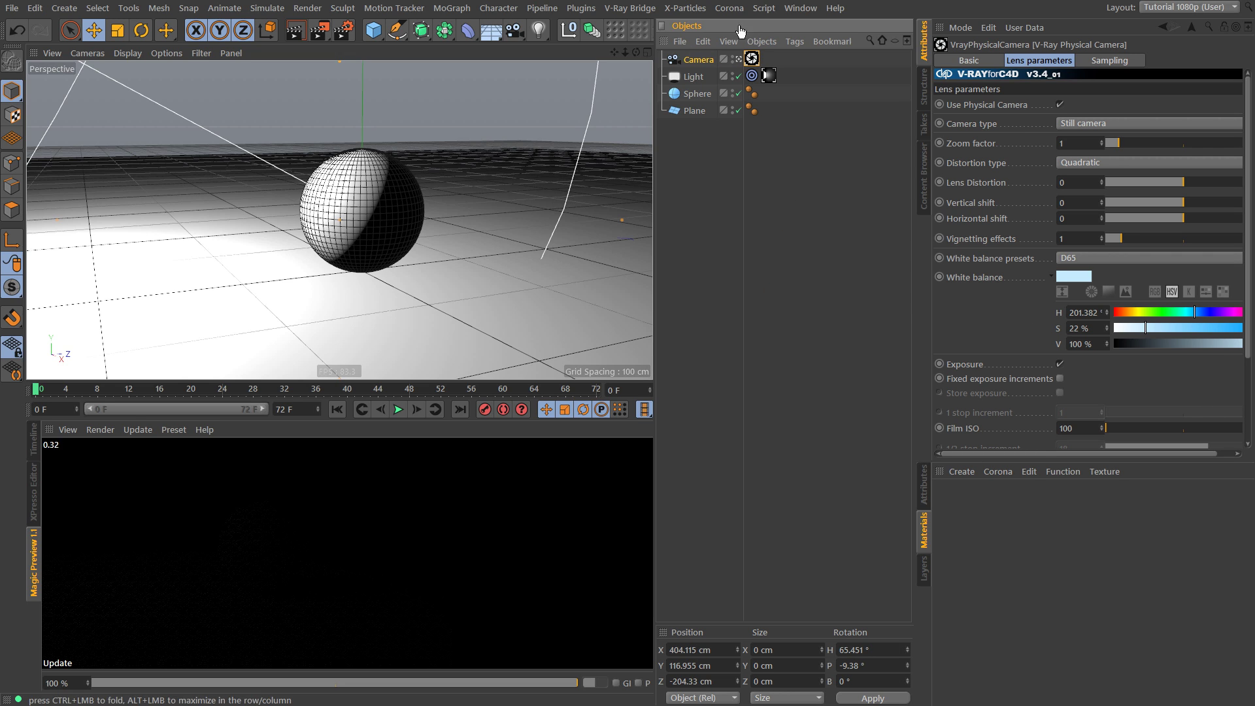
# Set the physical camera's white balance preset to Neutral and its vignetting effects to 0
pyautogui.click(1077, 259)
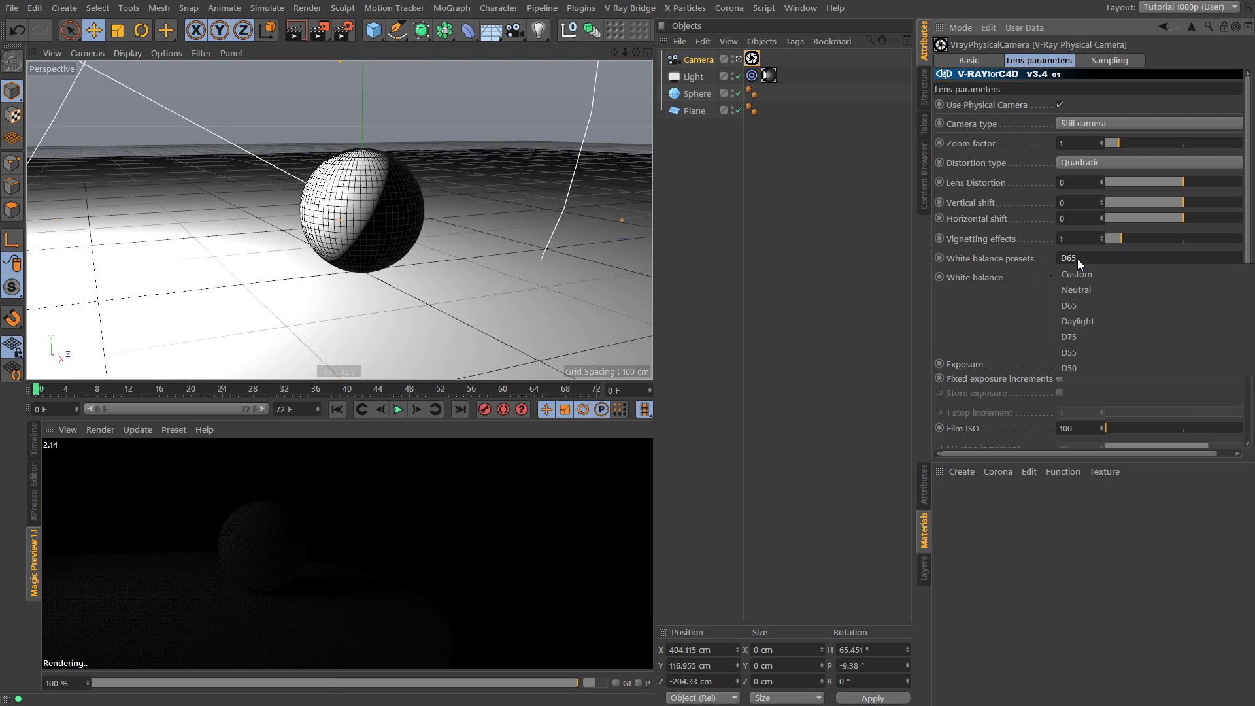
pyautogui.click(1090, 291)
pyautogui.moveTo(1120, 241); pyautogui.dragTo(1084, 242)
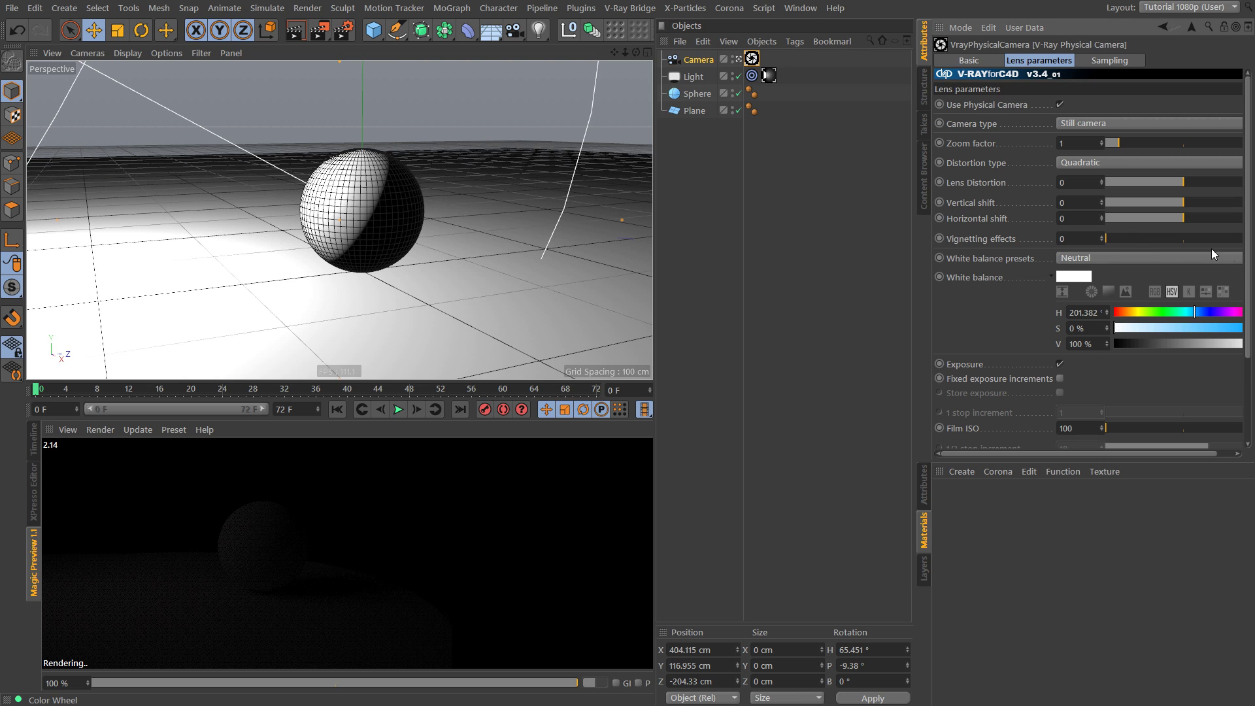
# Switch the white balance preset to Custom, keeping the colour white, and collapse the colour controls
pyautogui.scroll(-4, 1243, 390)
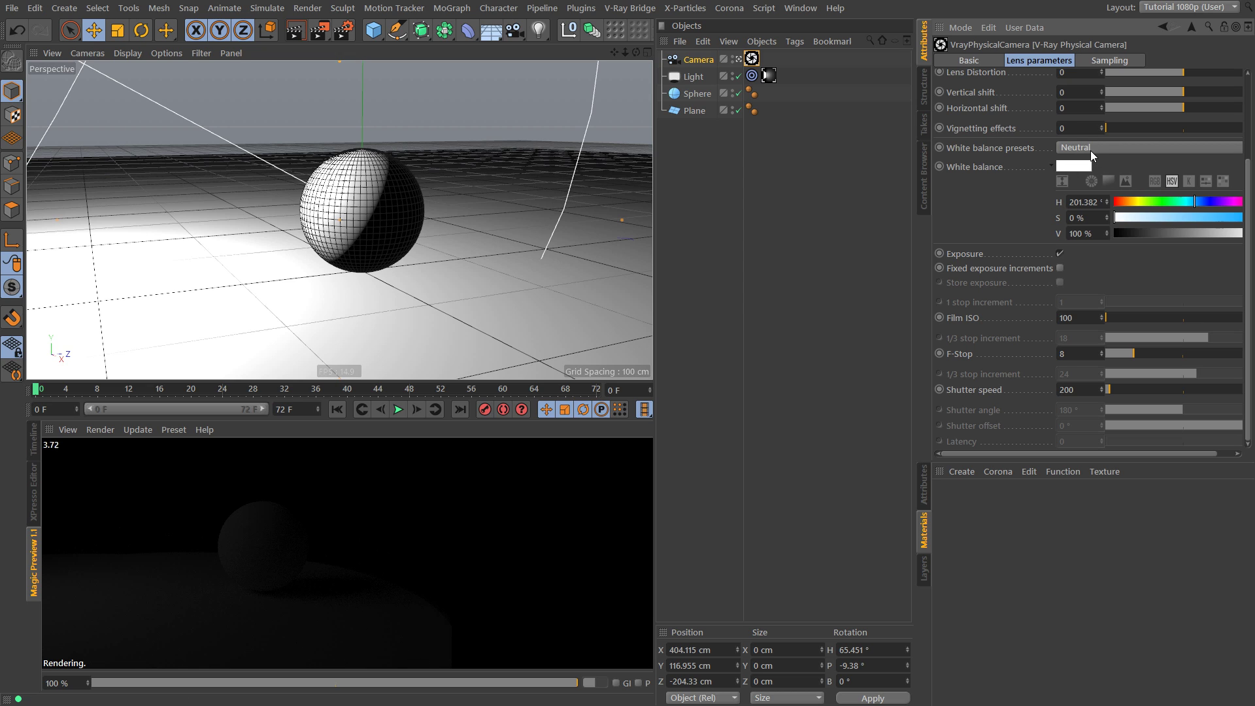
pyautogui.click(1050, 166)
pyautogui.click(1051, 243)
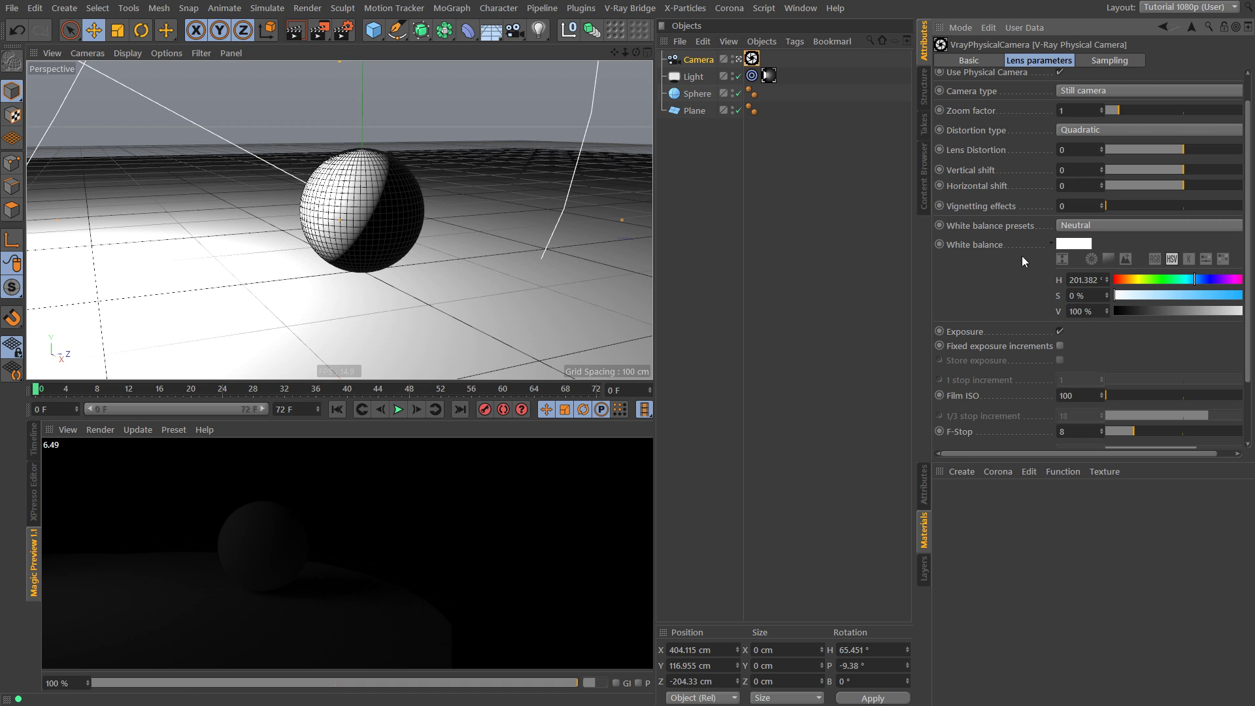
pyautogui.click(1090, 224)
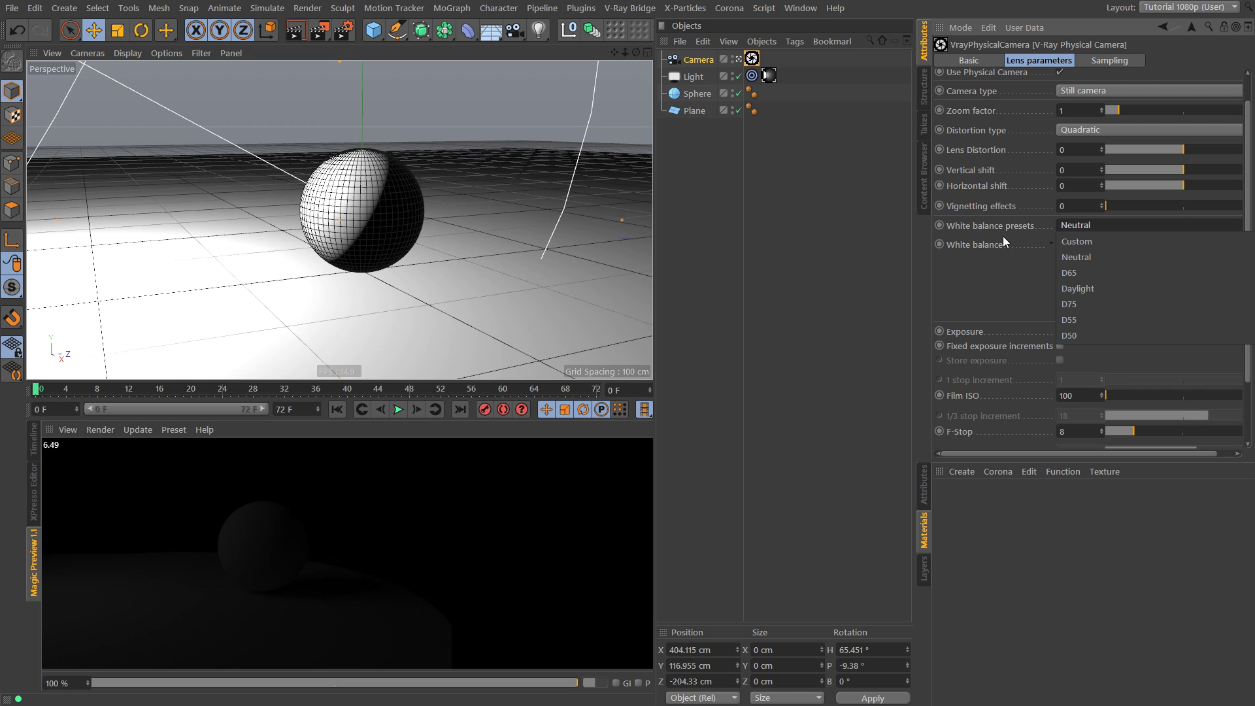
pyautogui.click(1084, 241)
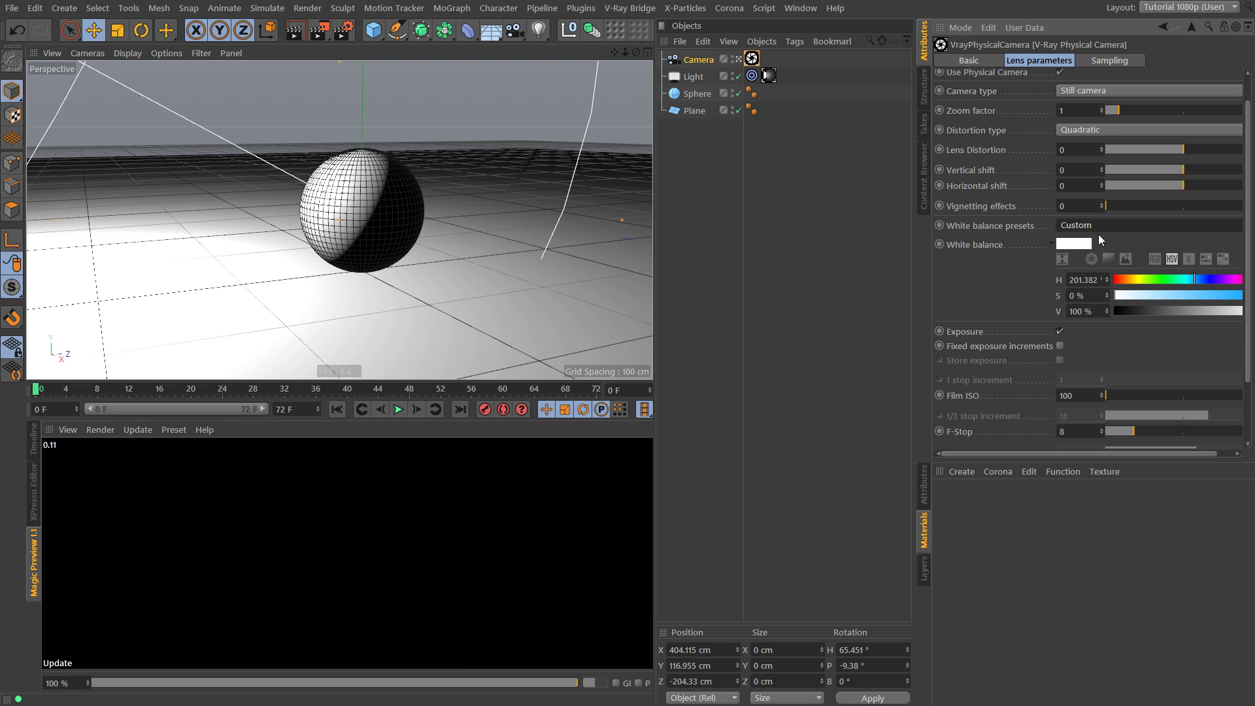
pyautogui.click(1052, 242)
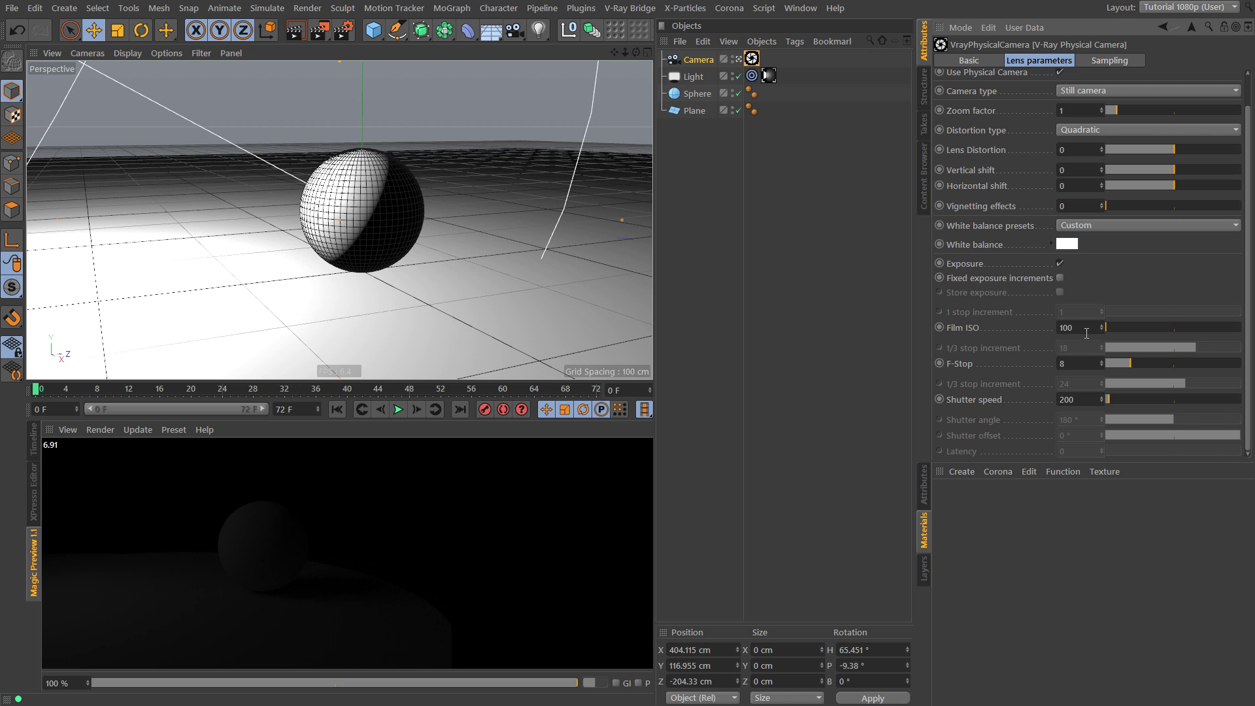
# Try a Film ISO of 850 on the physical camera
pyautogui.write('850')
pyautogui.press('Return')
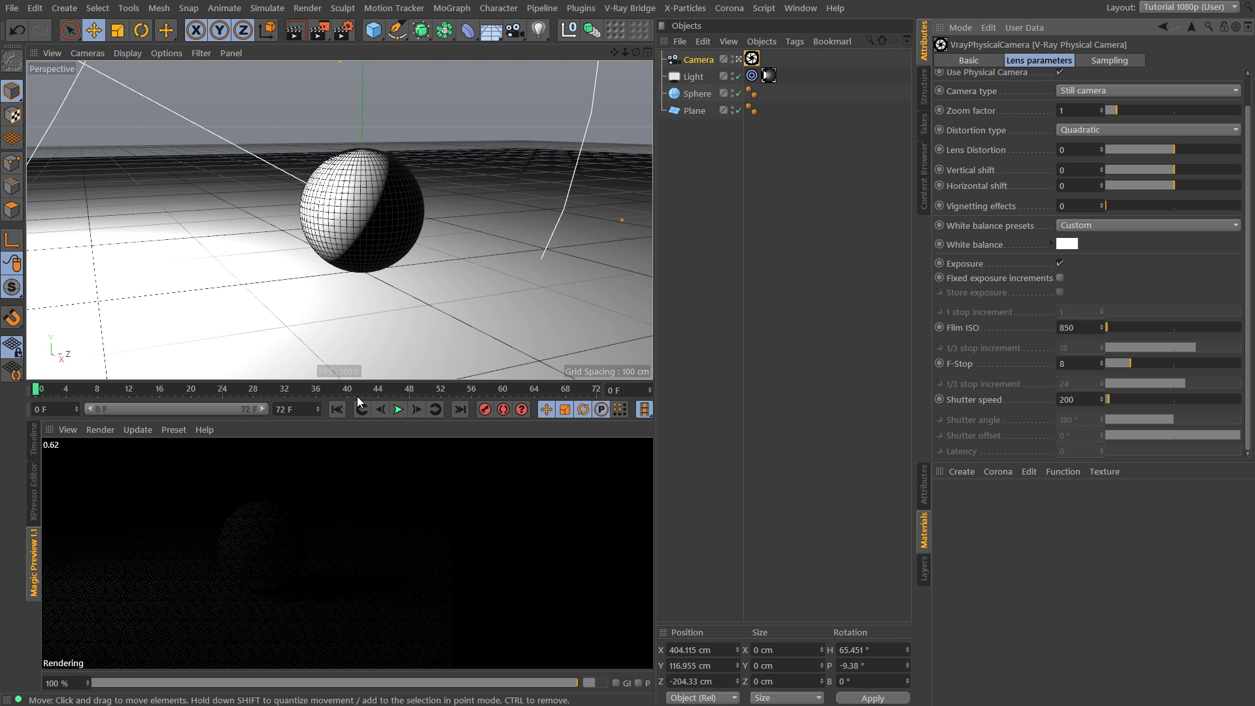
pyautogui.moveTo(1087, 323); pyautogui.dragTo(860, 282)
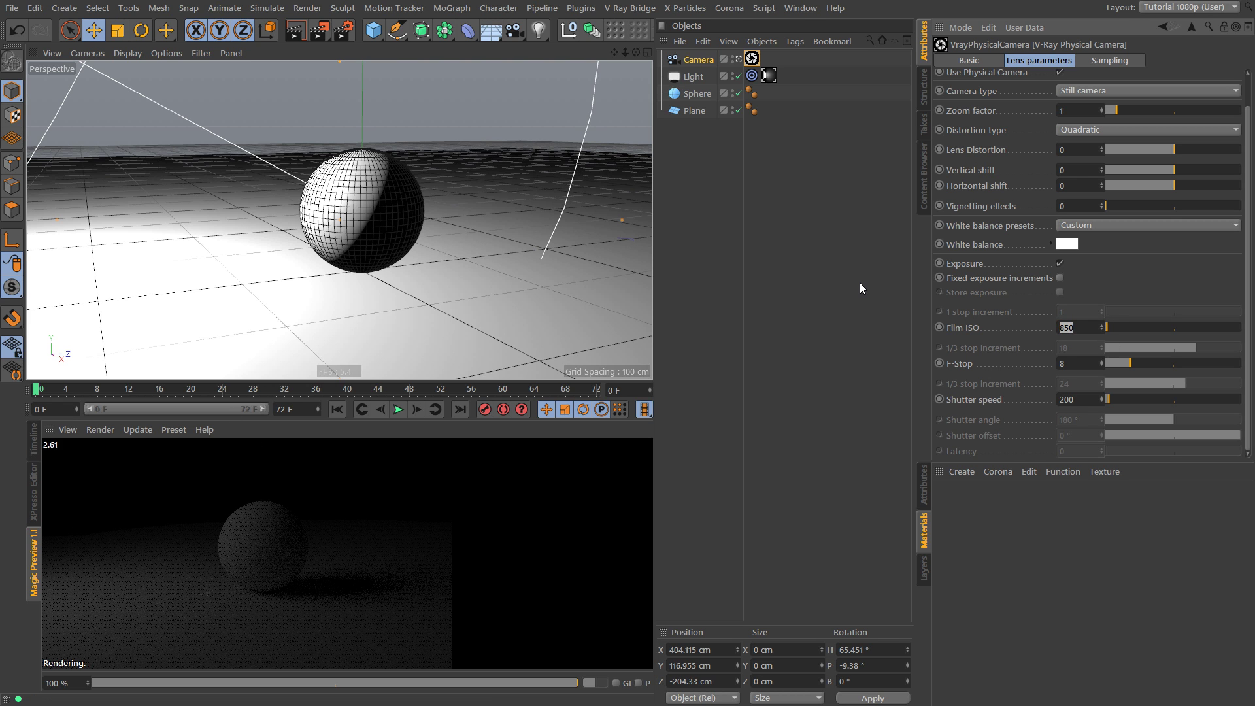
pyautogui.write('16')
# Set the physical camera's Film ISO to 3200 and its F-Stop to 2.8
pyautogui.moveTo(1086, 326); pyautogui.dragTo(823, 297)
pyautogui.write('3200')
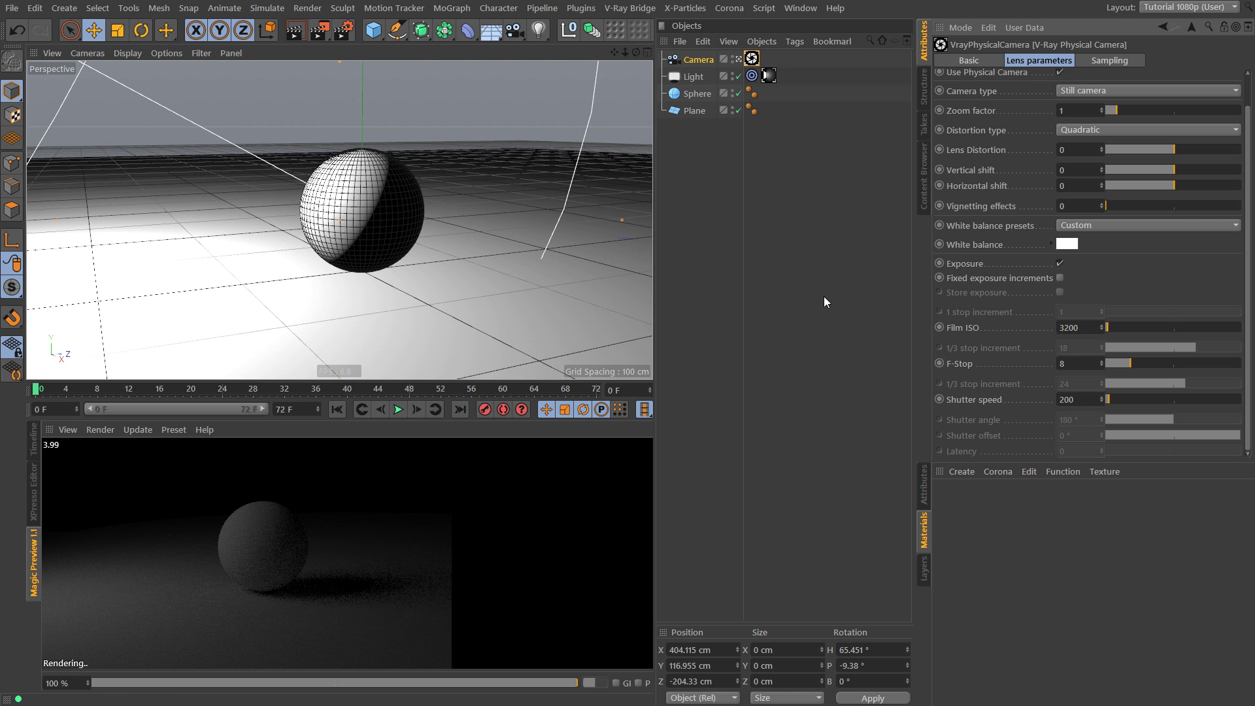
pyautogui.press('Return')
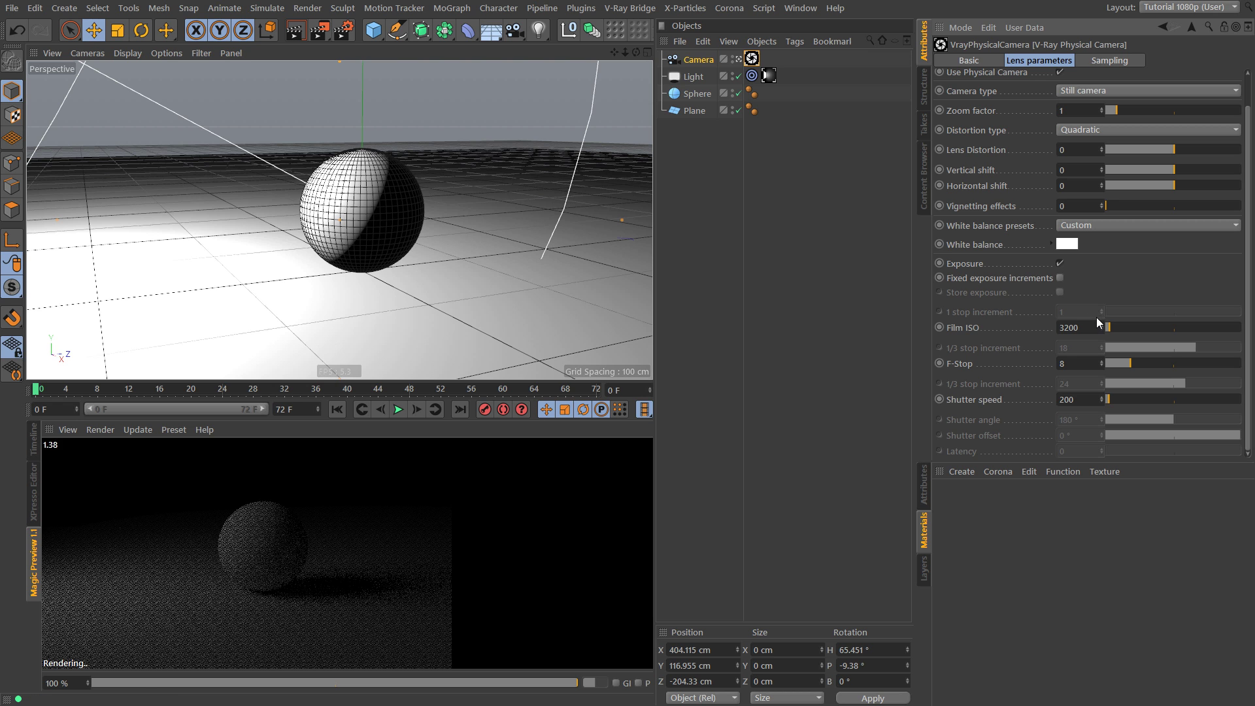
pyautogui.moveTo(1088, 364); pyautogui.dragTo(920, 331)
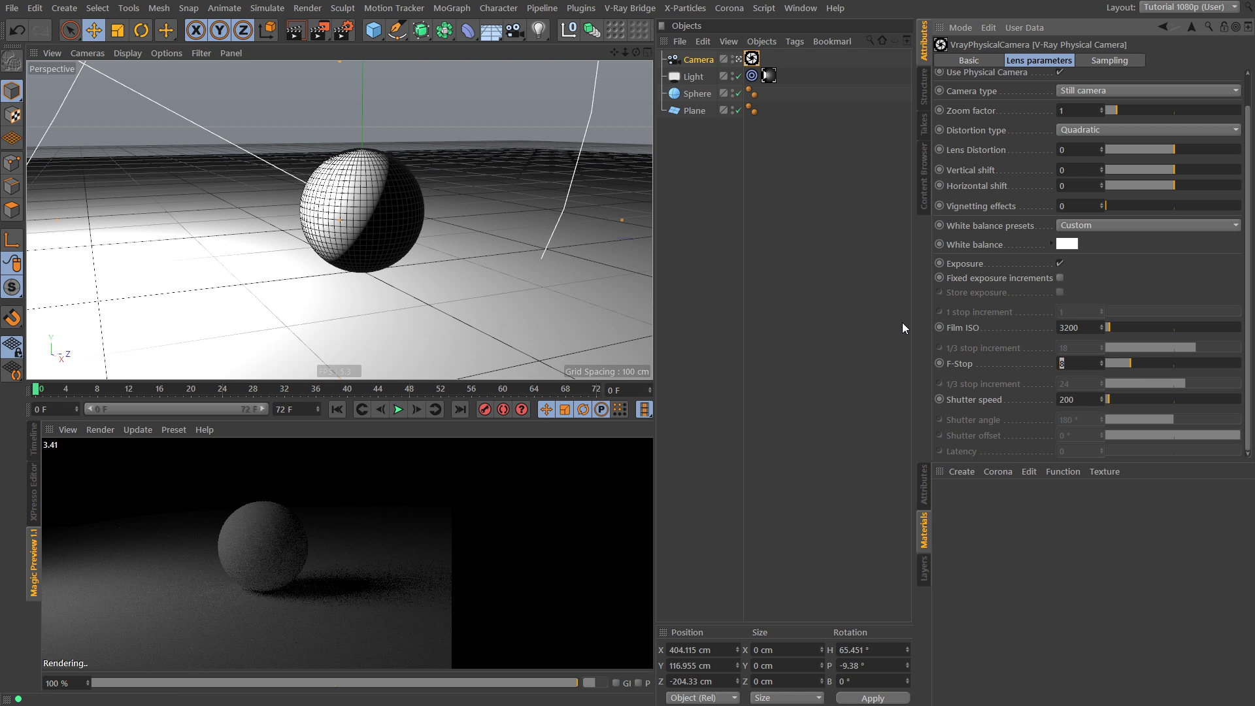
pyautogui.write('2.8')
pyautogui.press('Return')
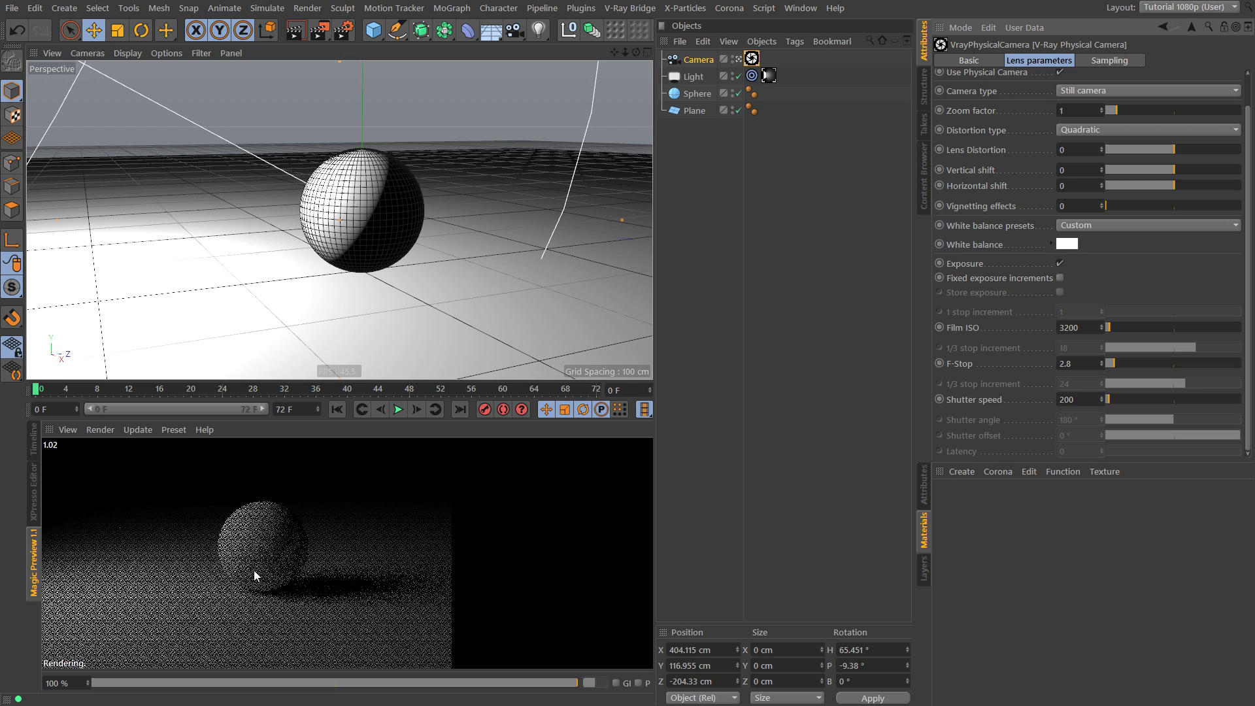
# Move the camera closer to the sphere, to about X 277 cm, Y 104 cm, Z -116 cm
pyautogui.keyDown('alt'); pyautogui.moveTo(367, 195); pyautogui.dragTo(346, 212, button='middle'); pyautogui.keyUp('alt')
pyautogui.keyDown('alt'); pyautogui.moveTo(379, 217); pyautogui.dragTo(418, 211, button='right'); pyautogui.keyUp('alt')
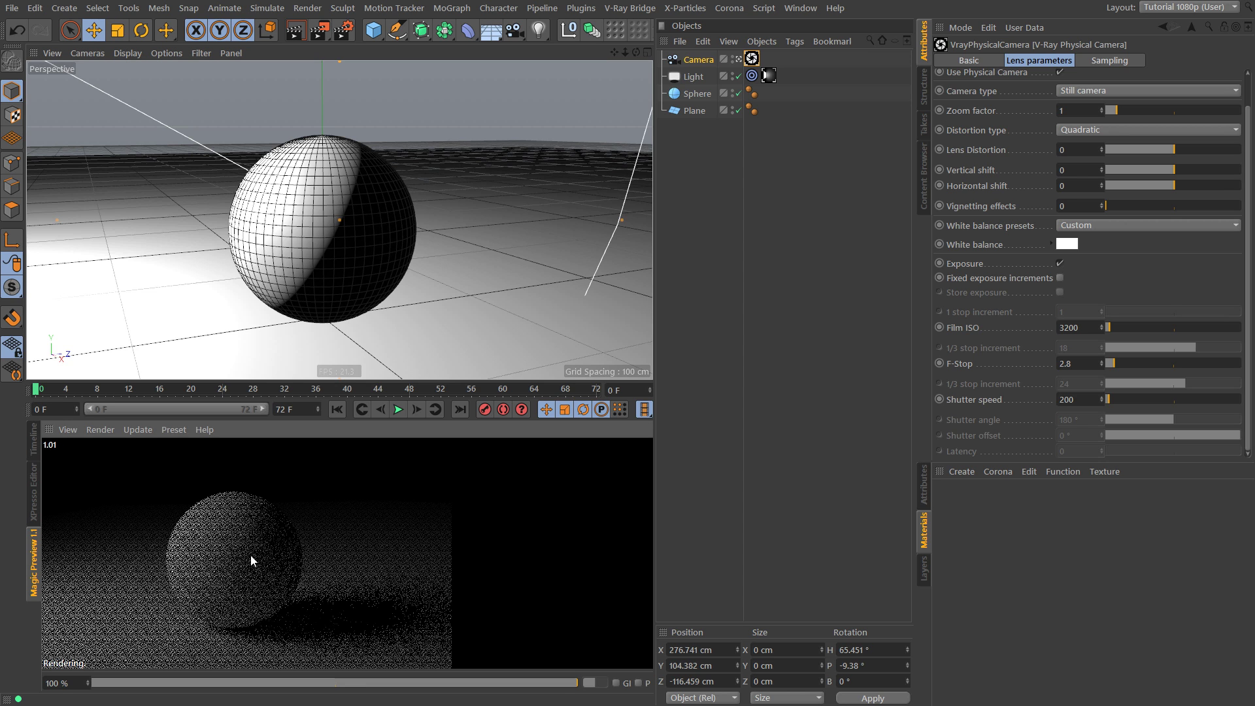
# Pause the preview render, load the GI preset 03_V-Ray 3.4 default universal setting [BFBF] in the render settings, and restart the preview
pyautogui.click(250, 555)
pyautogui.click(715, 261)
pyautogui.hotkey('ctrl', 'b')
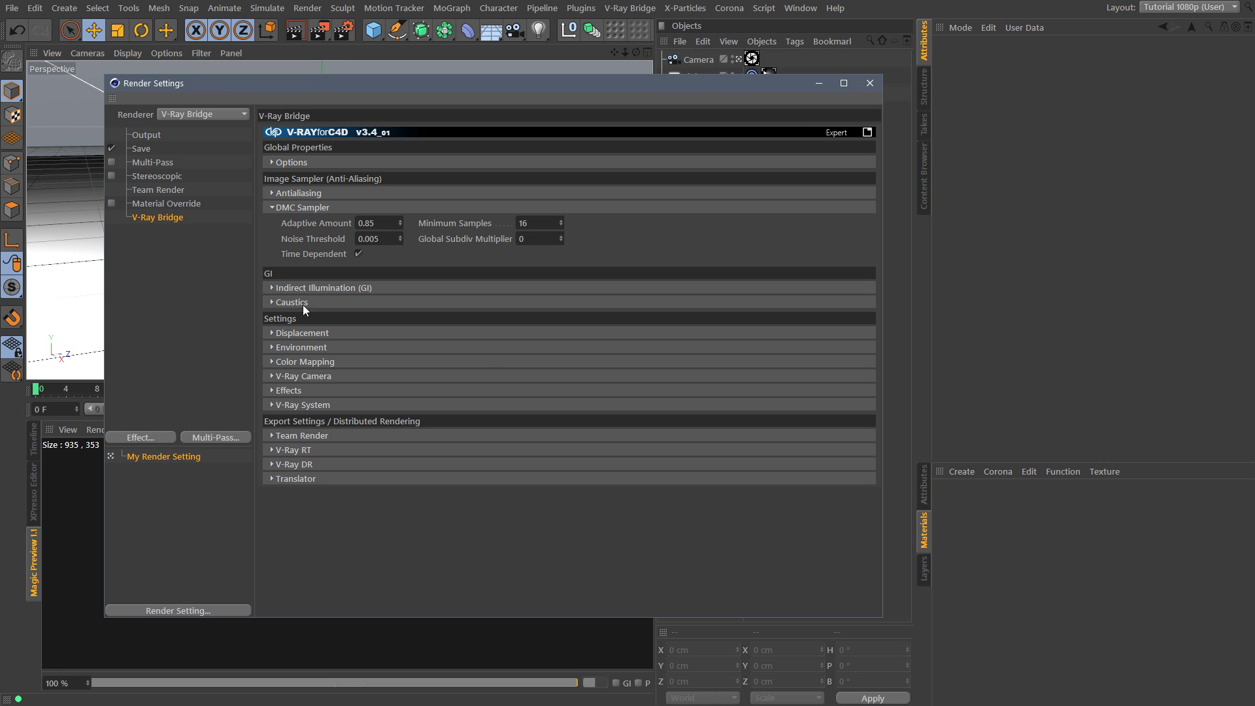
pyautogui.click(273, 288)
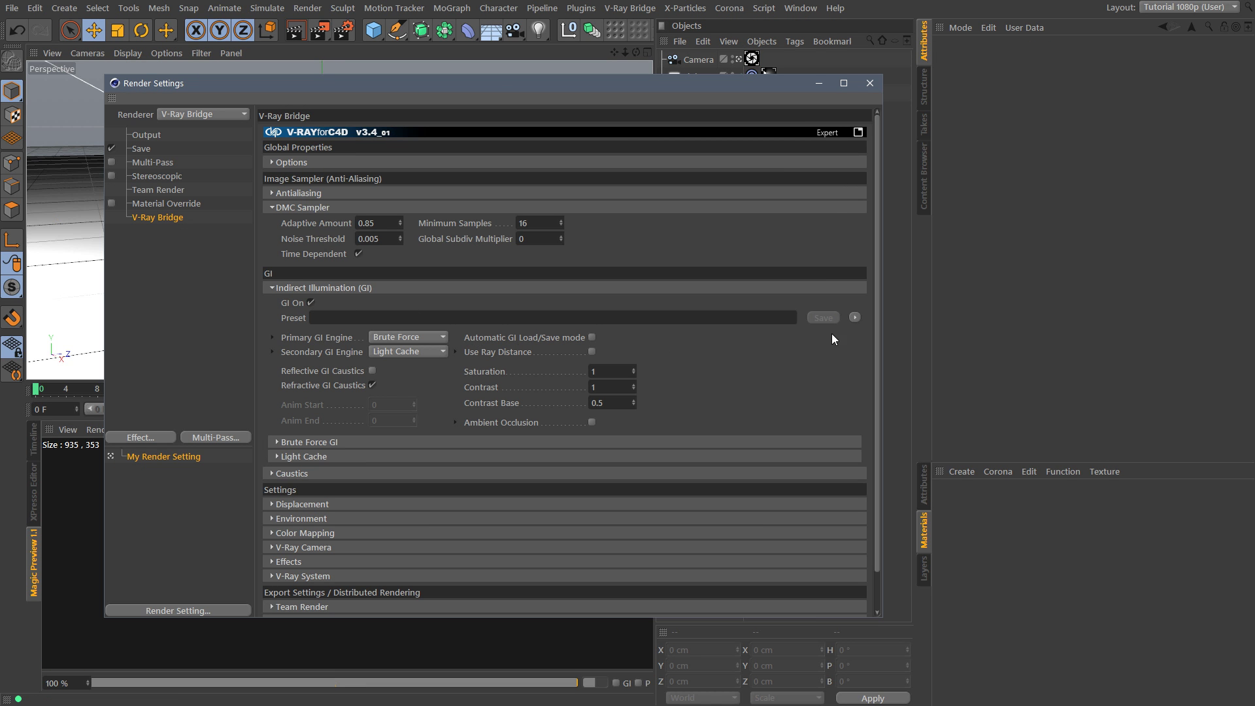
pyautogui.click(854, 317)
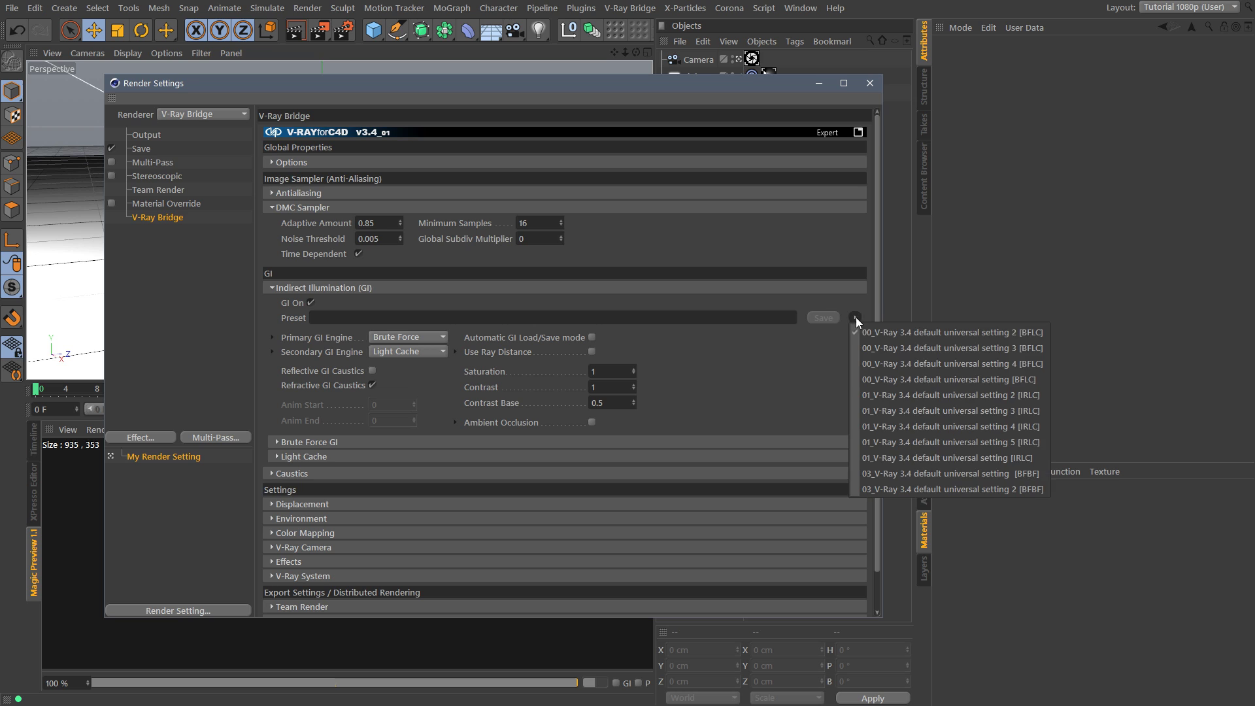
pyautogui.click(925, 472)
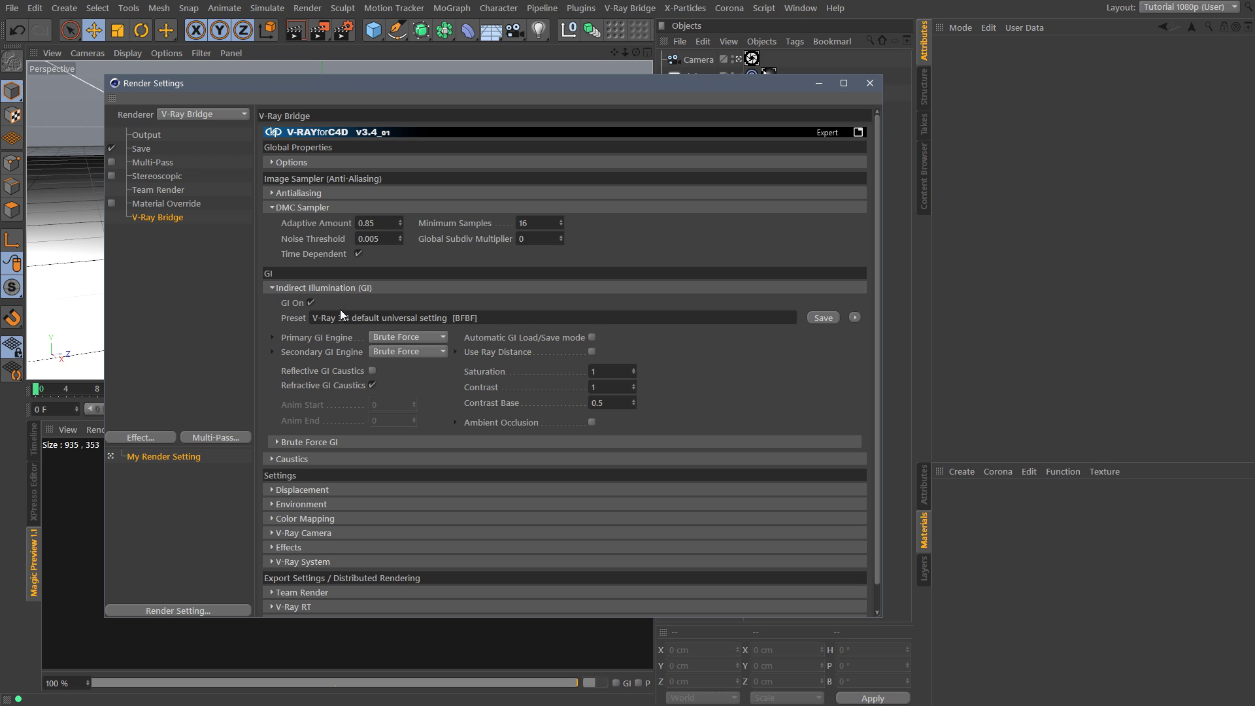
pyautogui.click(869, 85)
pyautogui.click(229, 525)
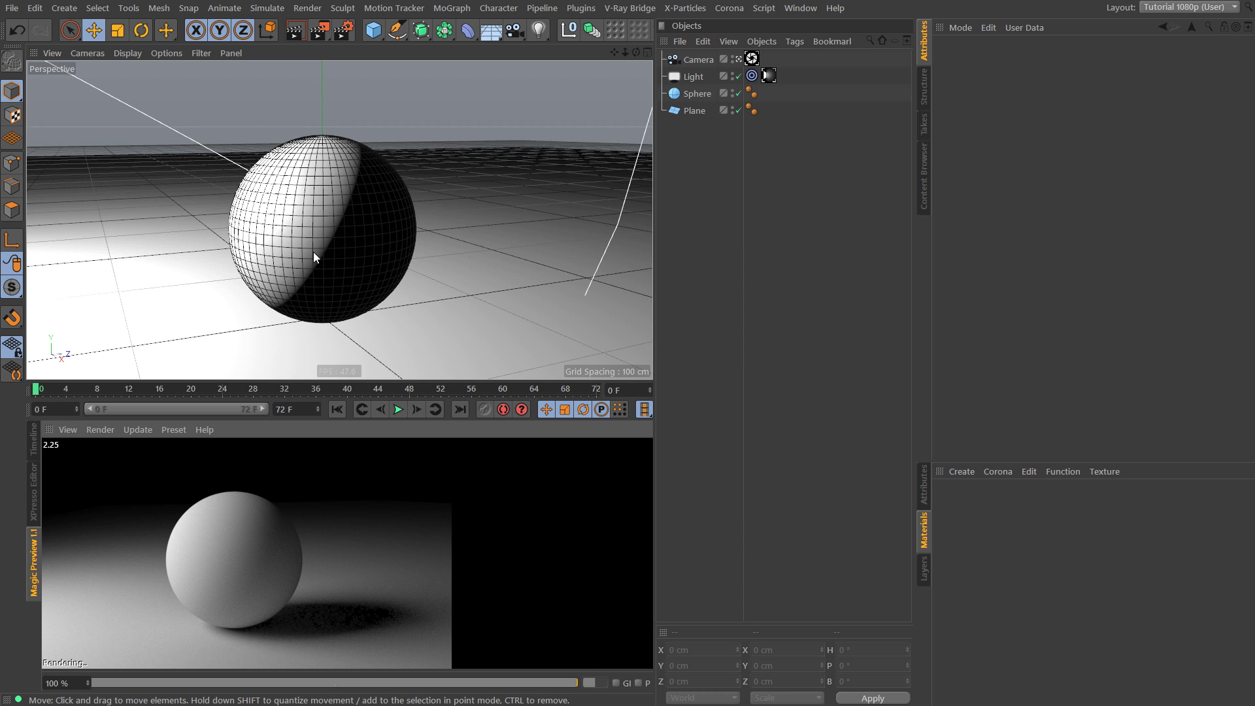
# Pull the camera back slightly from the sphere and recentre the sphere in the frame
pyautogui.keyDown('alt'); pyautogui.moveTo(345, 243); pyautogui.dragTo(347, 234, button='middle'); pyautogui.keyUp('alt')
pyautogui.keyDown('alt'); pyautogui.moveTo(347, 233); pyautogui.dragTo(330, 233, button='right'); pyautogui.keyUp('alt')
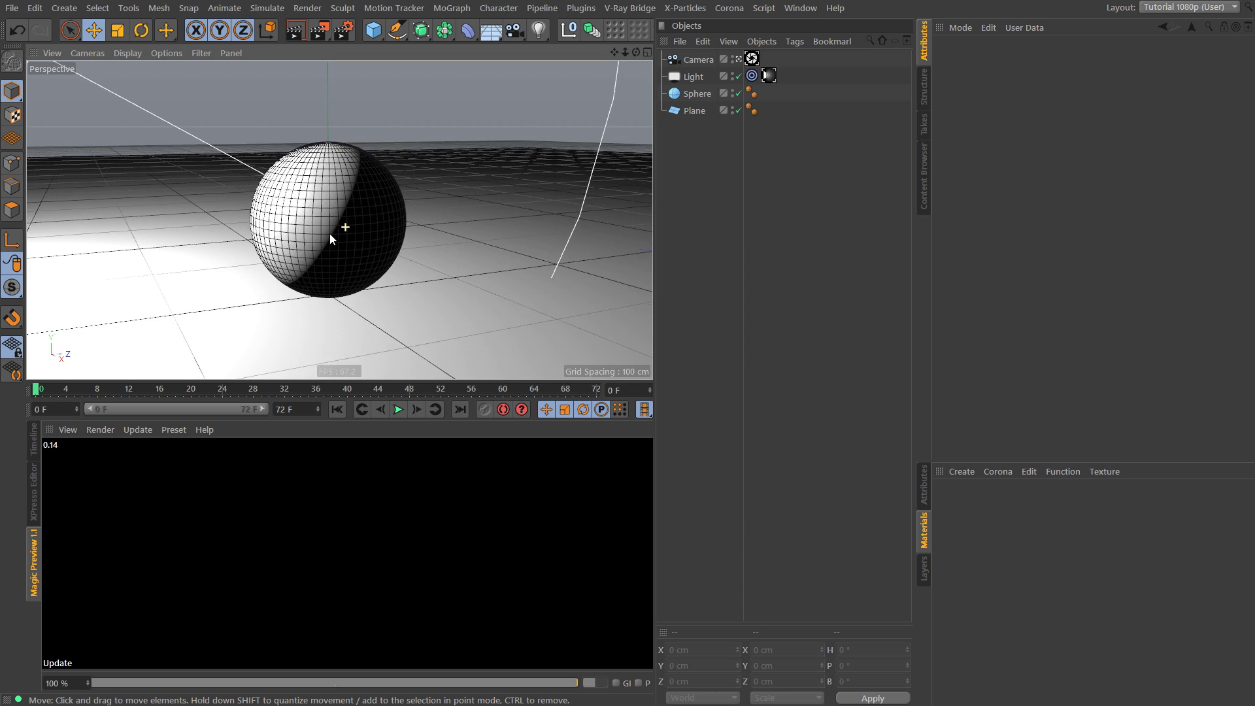
pyautogui.moveTo(330, 233)
pyautogui.keyDown('alt'); pyautogui.mouseDown(button='middle')
pyautogui.moveTo(344, 240)
pyautogui.moveTo(331, 245)
pyautogui.mouseUp(button='middle'); pyautogui.keyUp('alt')
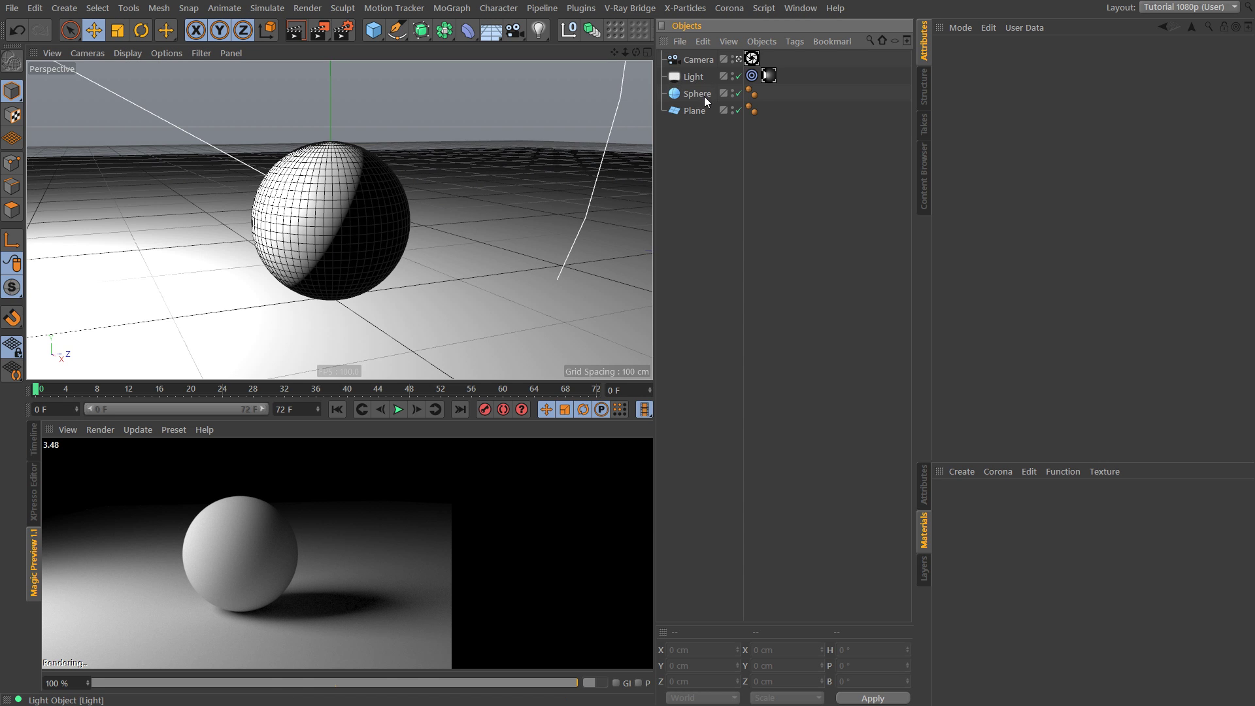
# Duplicate the area light and set the copy's V-Ray light color to a light blue
pyautogui.keyDown('ctrl'); pyautogui.moveTo(695, 77); pyautogui.dragTo(703, 97); pyautogui.keyUp('ctrl')
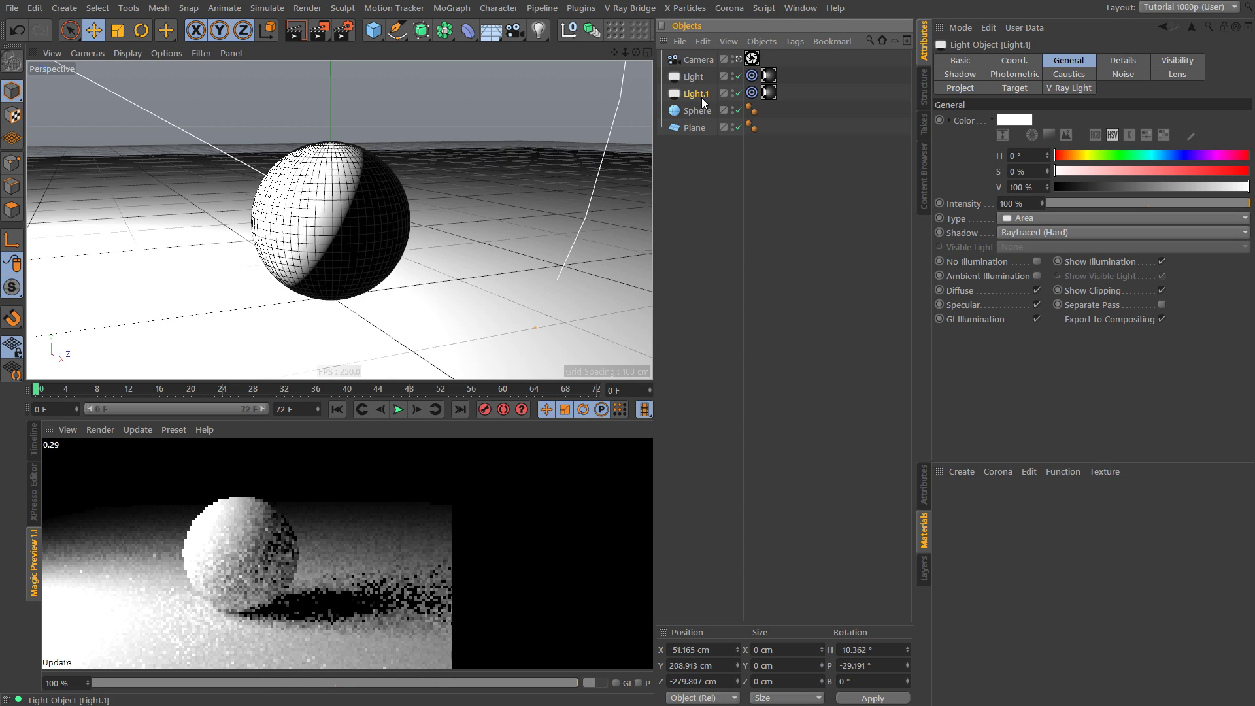
pyautogui.click(768, 93)
pyautogui.click(1044, 212)
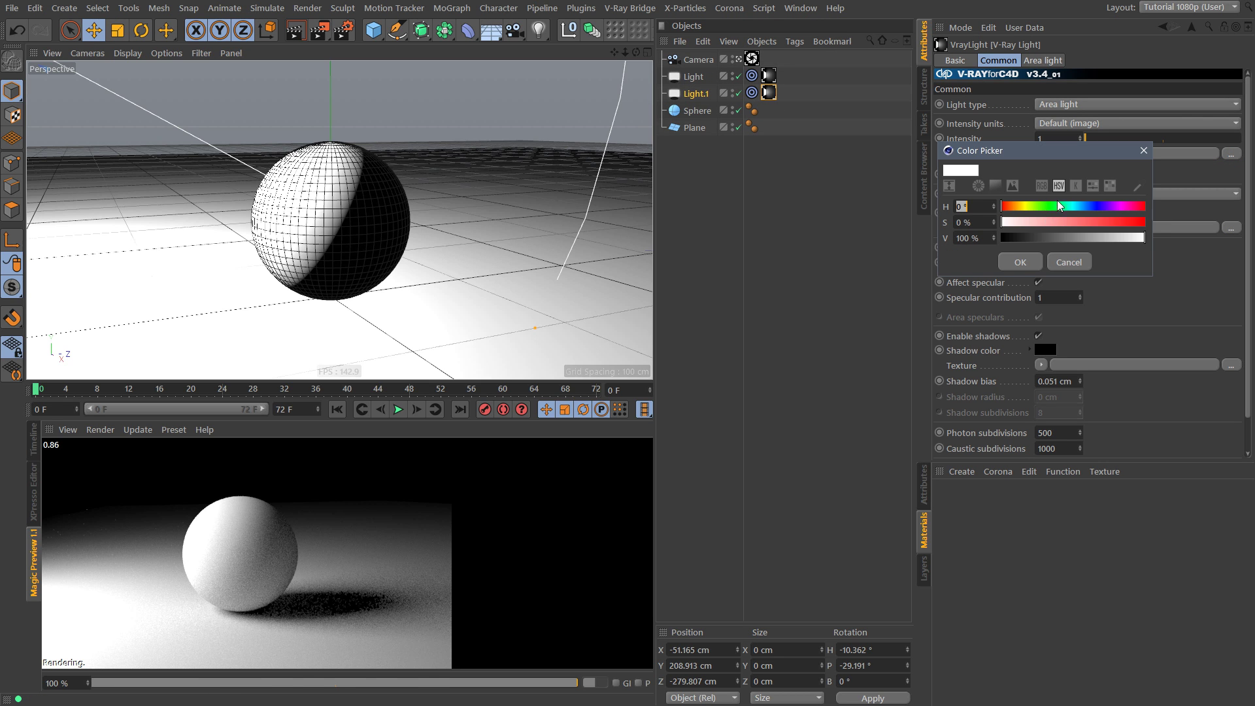
pyautogui.click(1082, 207)
pyautogui.click(1069, 222)
pyautogui.click(1019, 263)
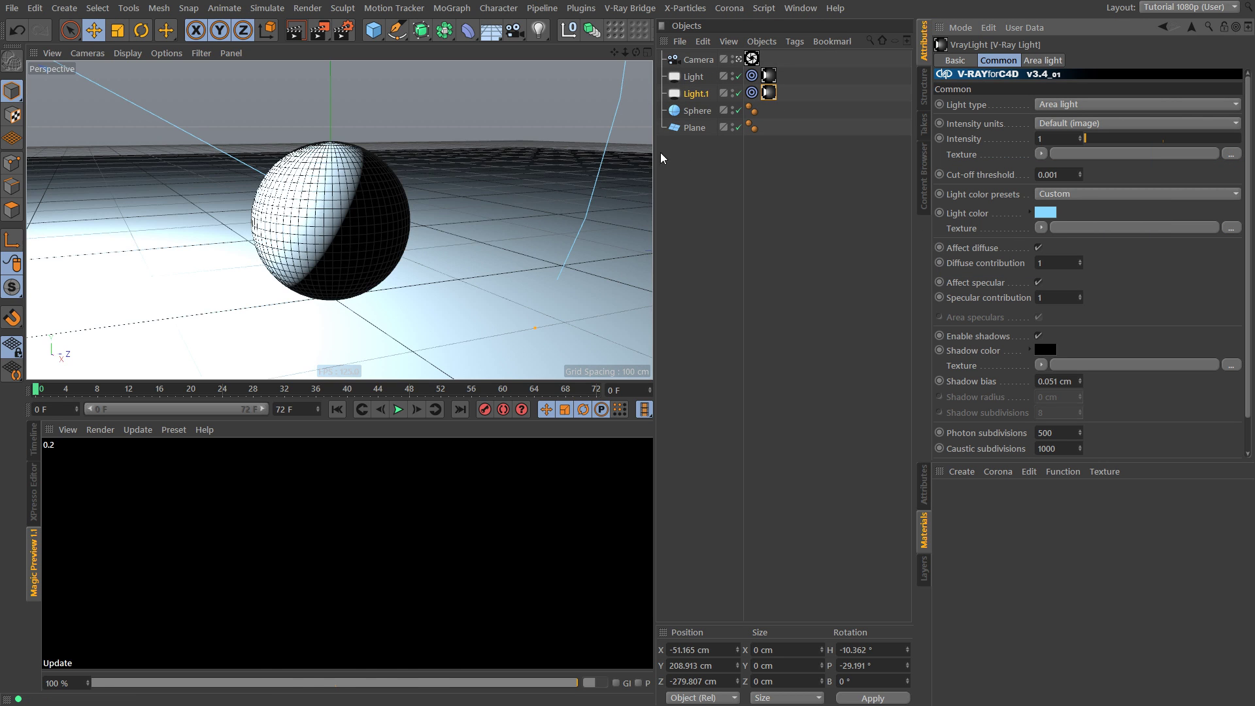
# In the top view, move the blue light behind the sphere, to about X 305 cm and Z 315 cm
pyautogui.press('F2')
pyautogui.moveTo(373, 253); pyautogui.dragTo(433, 115)
pyautogui.press('F1')
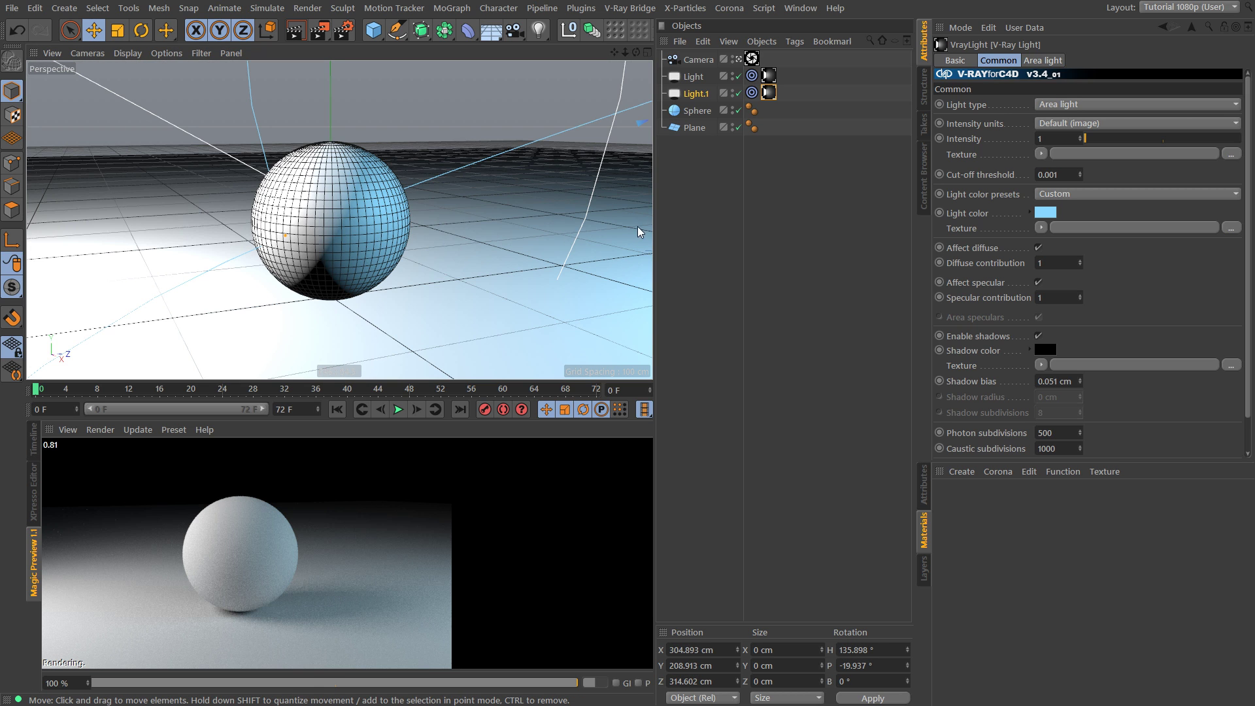
# Duplicate the blue light and set the copy's color to pale purple, H 266°, S 31%, V 100%
pyautogui.keyDown('ctrl'); pyautogui.moveTo(696, 93); pyautogui.dragTo(707, 104); pyautogui.keyUp('ctrl')
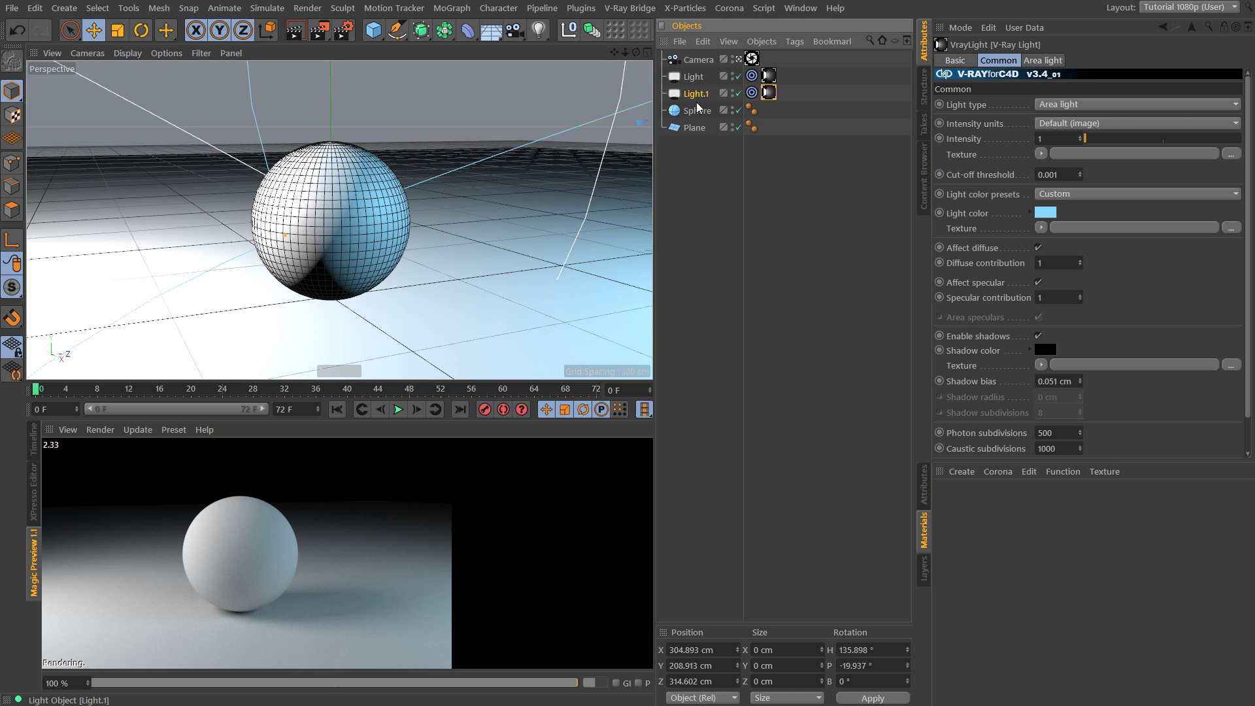
pyautogui.click(1025, 121)
pyautogui.moveTo(1059, 116); pyautogui.dragTo(1025, 131)
pyautogui.click(1000, 171)
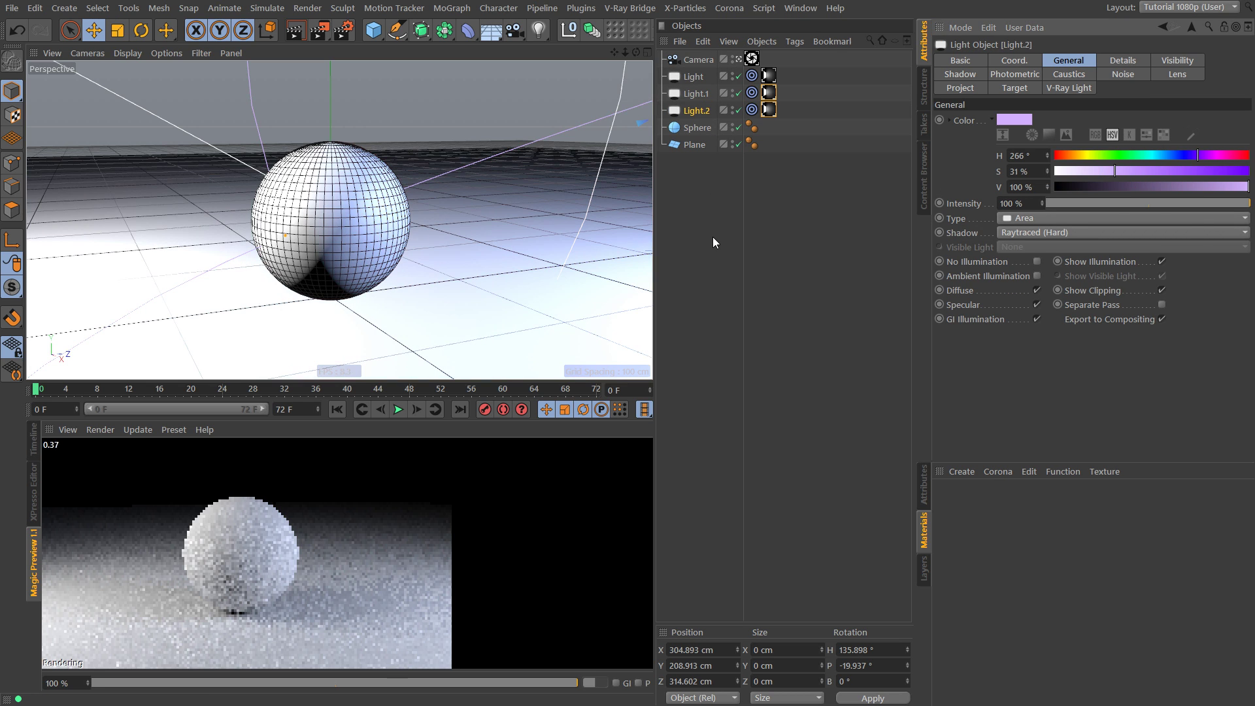
# Move the purple light far behind the sphere and raise it, to about X -553 cm, Y 449 cm, Z 567 cm
pyautogui.press('F2')
pyautogui.moveTo(389, 153); pyautogui.dragTo(237, 83)
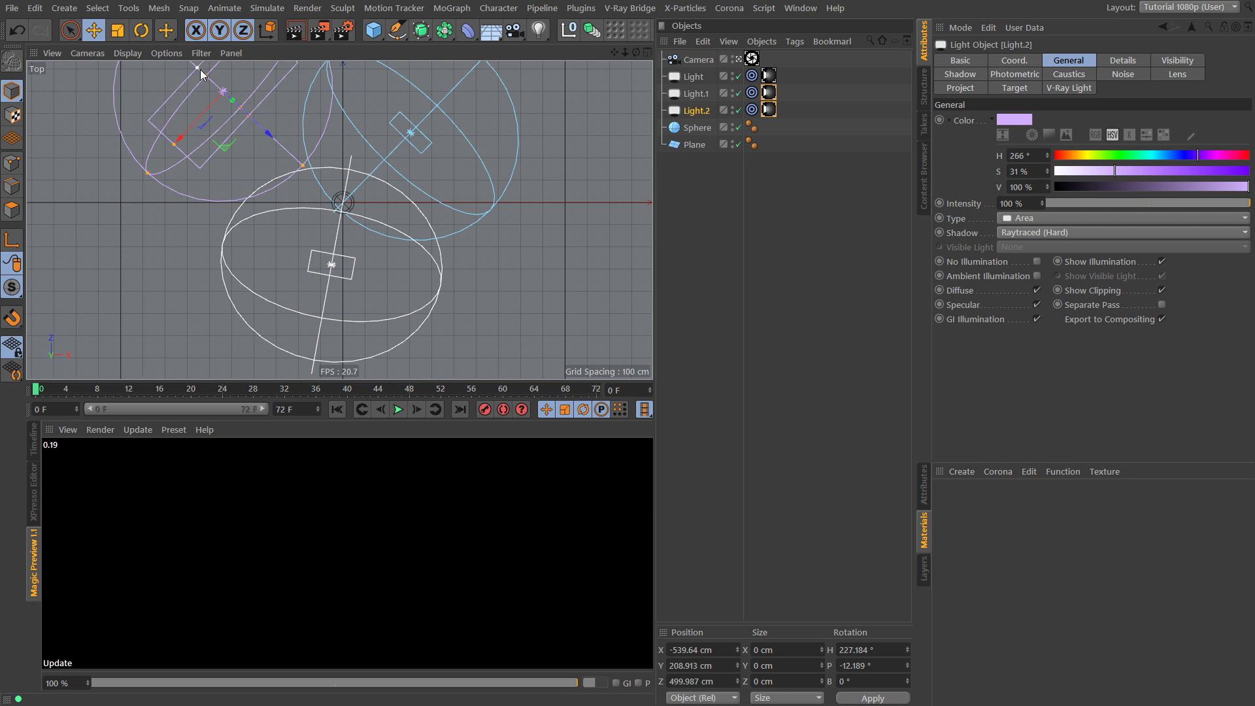
pyautogui.press('F1')
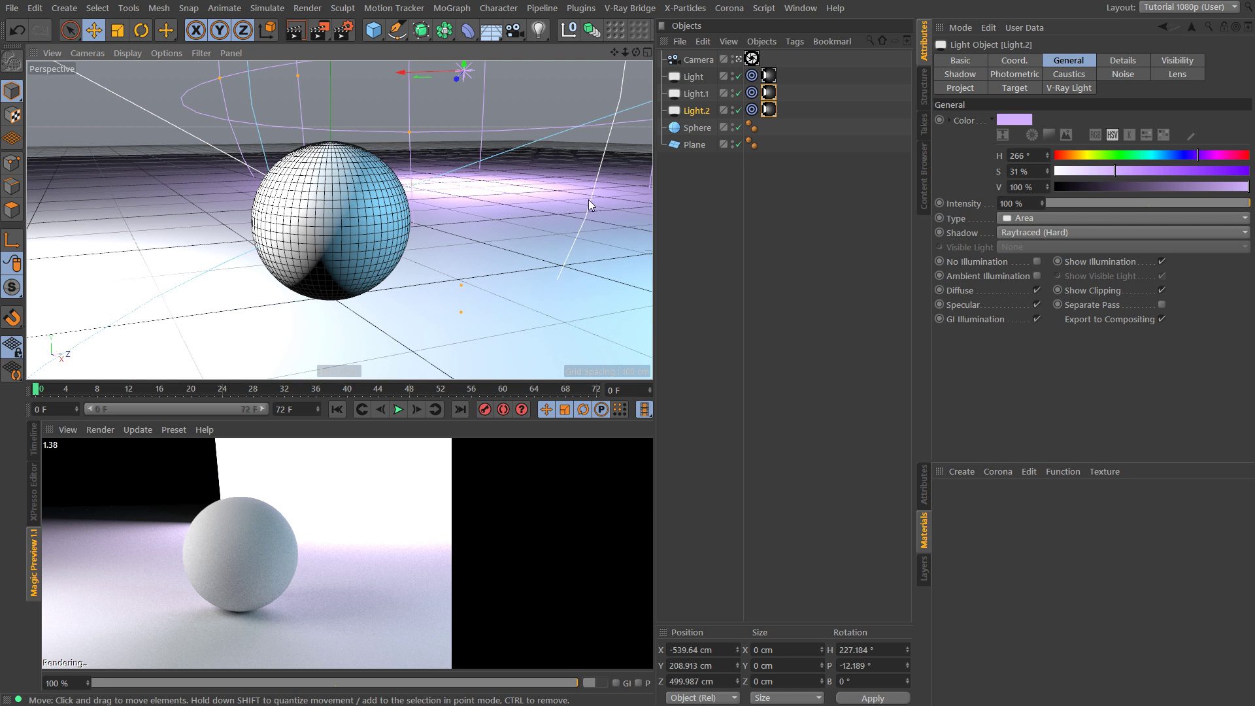
pyautogui.moveTo(588, 205); pyautogui.dragTo(622, 80)
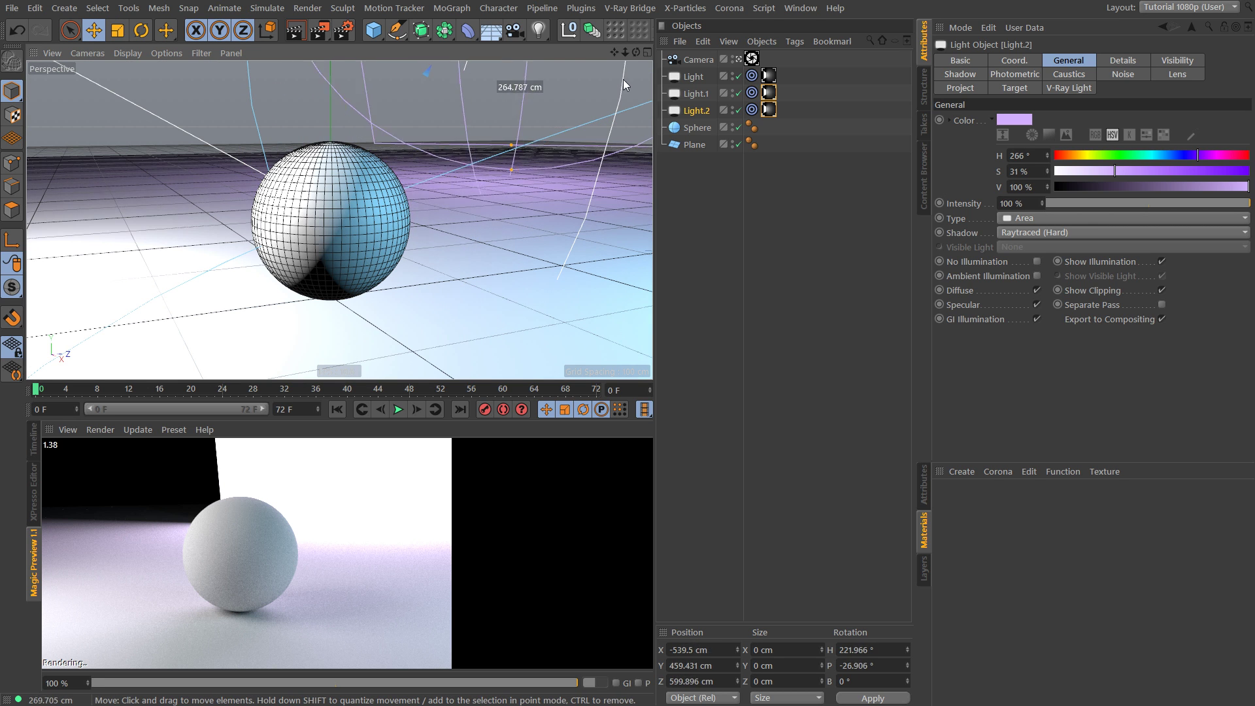
# Review the area light settings of all three V-Ray light tags together, and clear the selection
pyautogui.click(771, 73)
pyautogui.keyDown('shift'); pyautogui.click(771, 109); pyautogui.keyUp('shift')
pyautogui.click(1042, 61)
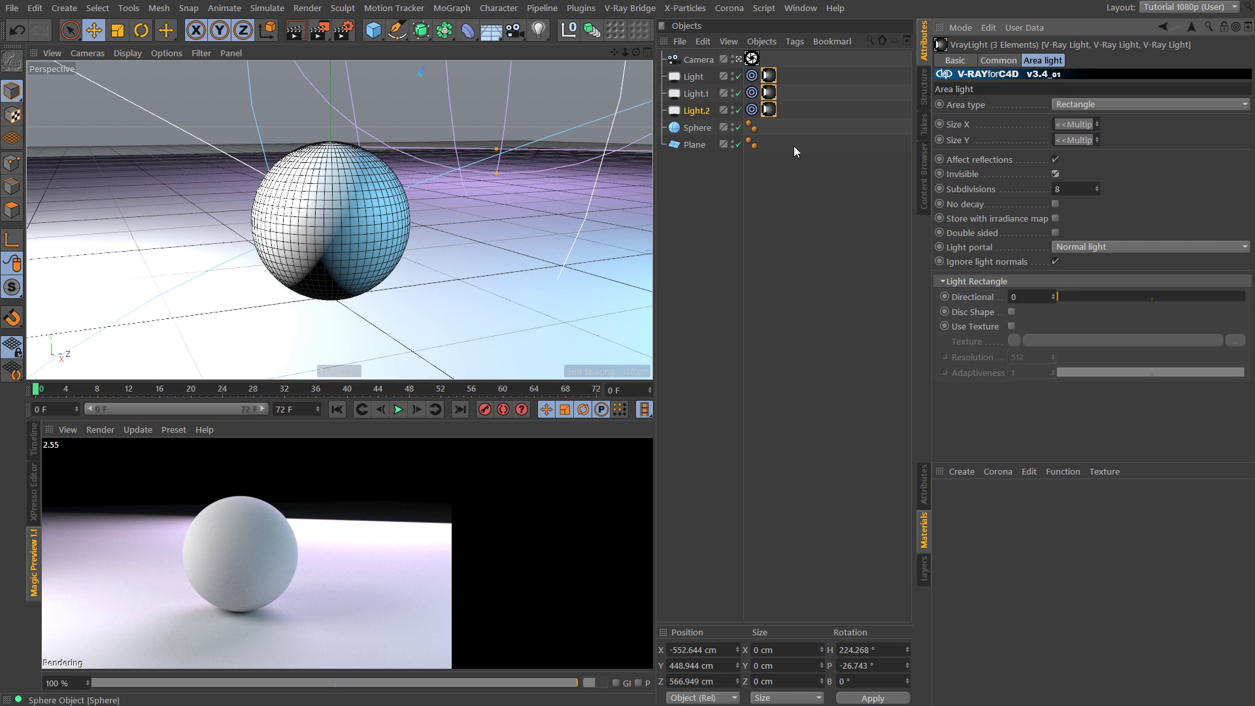
pyautogui.click(694, 230)
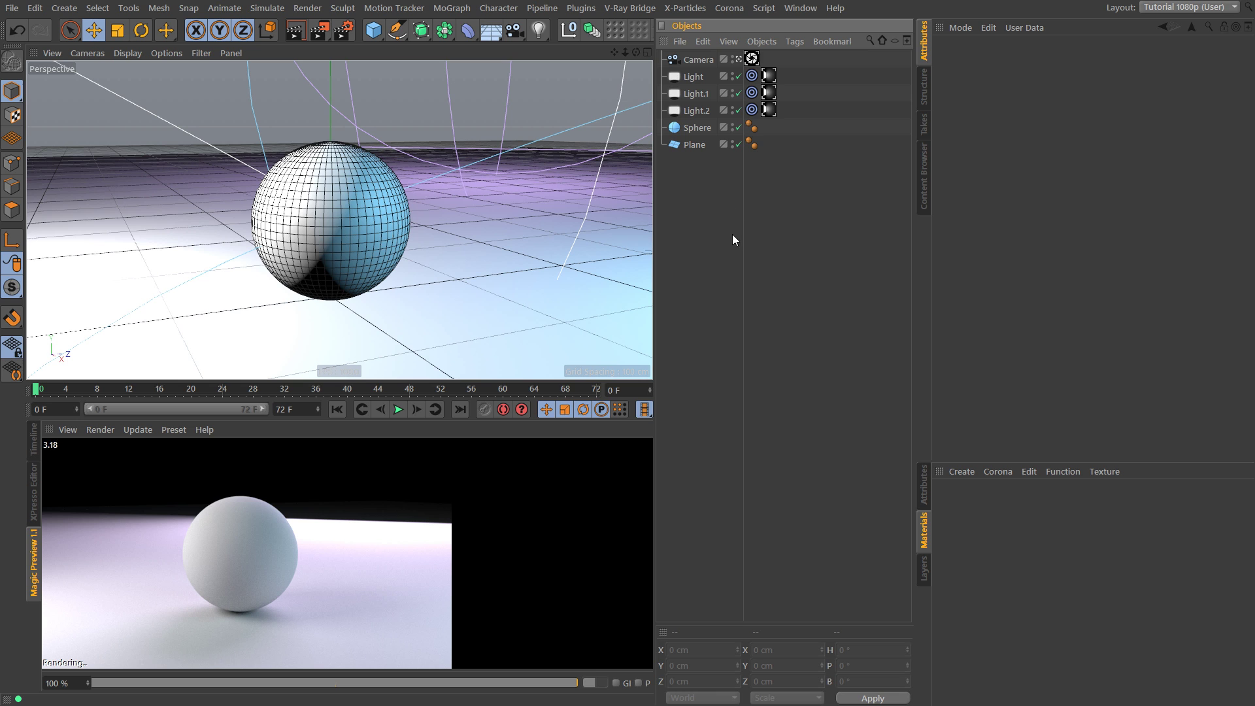
# Shift the camera framing slightly and save the scene to the Desktop as Untitled 1.c4d
pyautogui.keyDown('alt'); pyautogui.moveTo(341, 228); pyautogui.dragTo(364, 217, button='middle'); pyautogui.keyUp('alt')
pyautogui.hotkey('ctrl', 's')
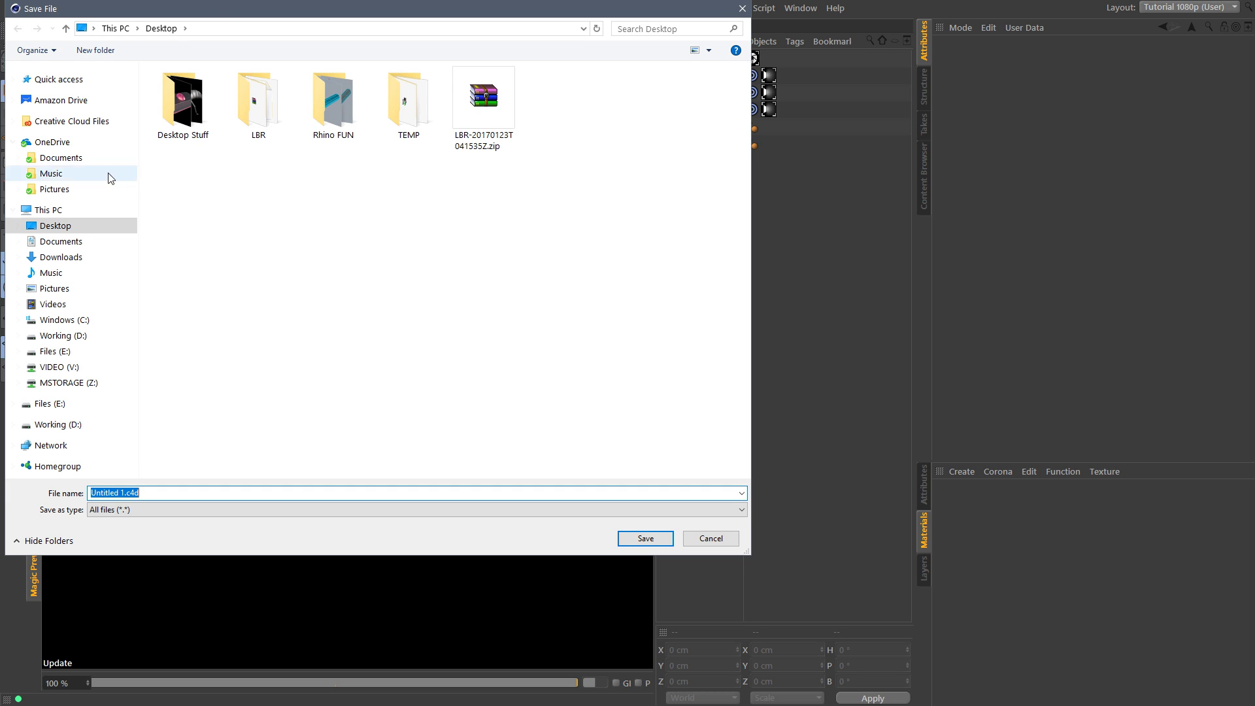
pyautogui.moveTo(192, 9); pyautogui.dragTo(208, 13)
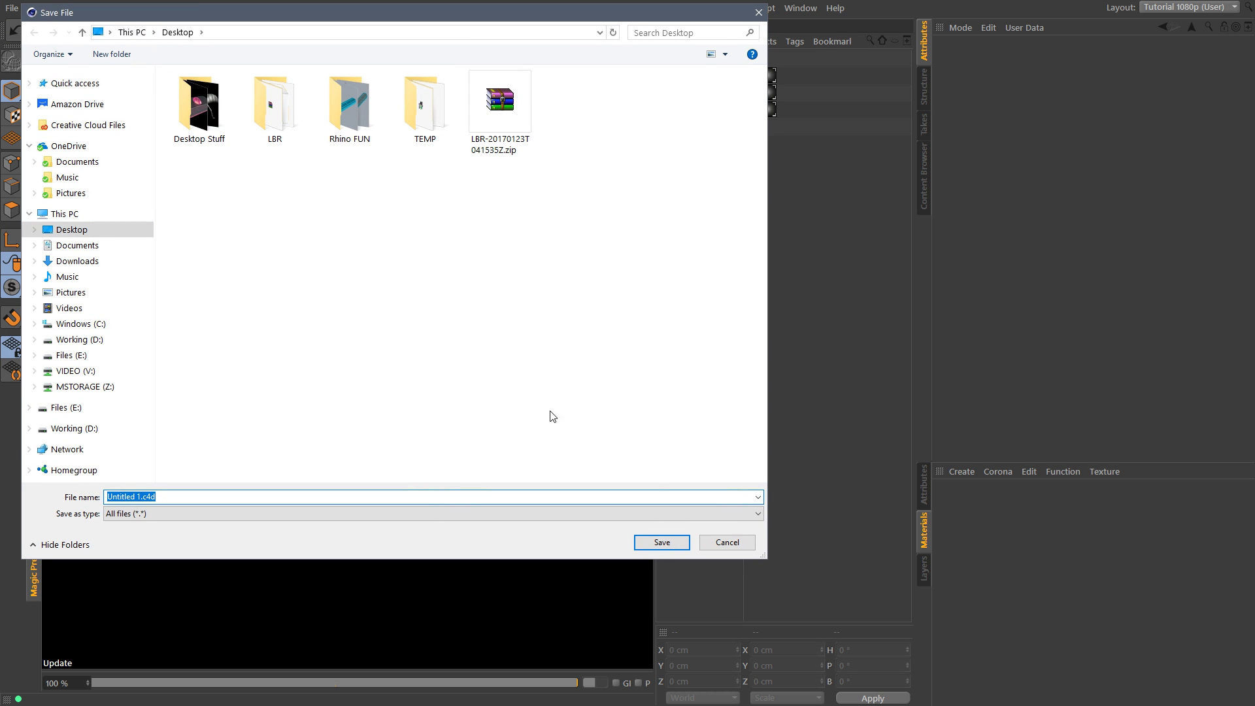
pyautogui.click(674, 545)
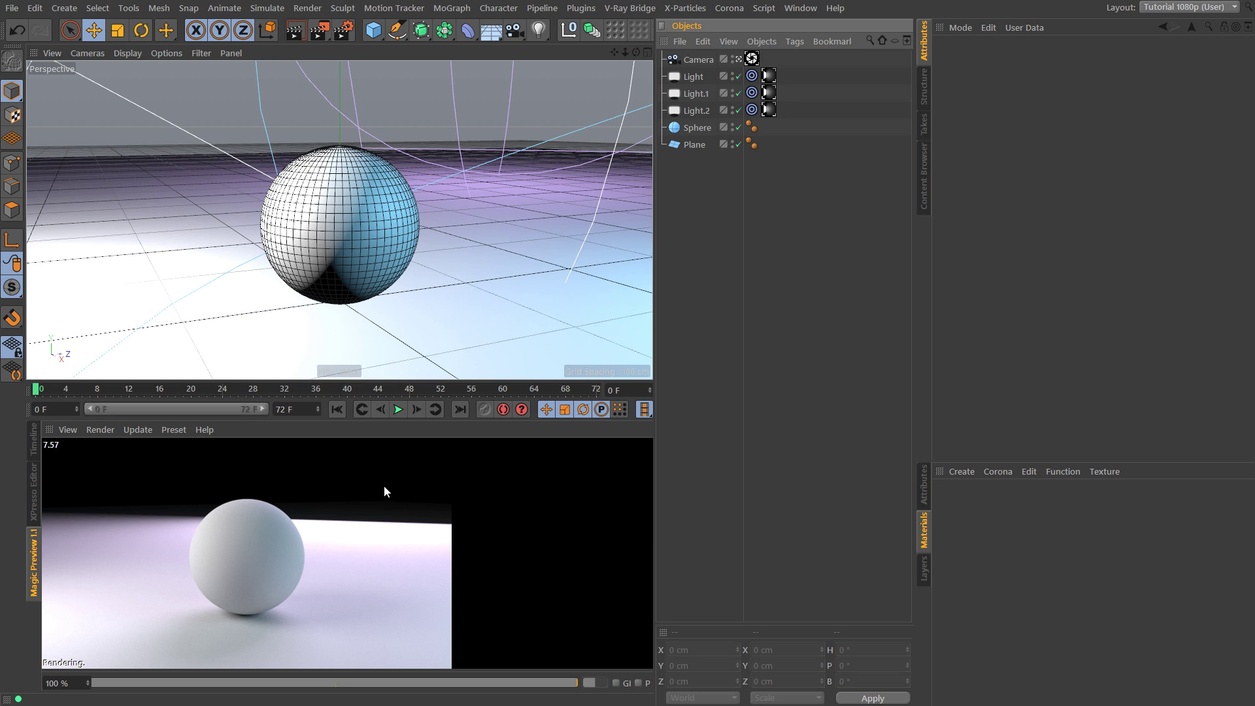
# Stop the preview render, enlarge the material area, and create a V-Ray Displacement Material
pyautogui.click(252, 543)
pyautogui.click(738, 227)
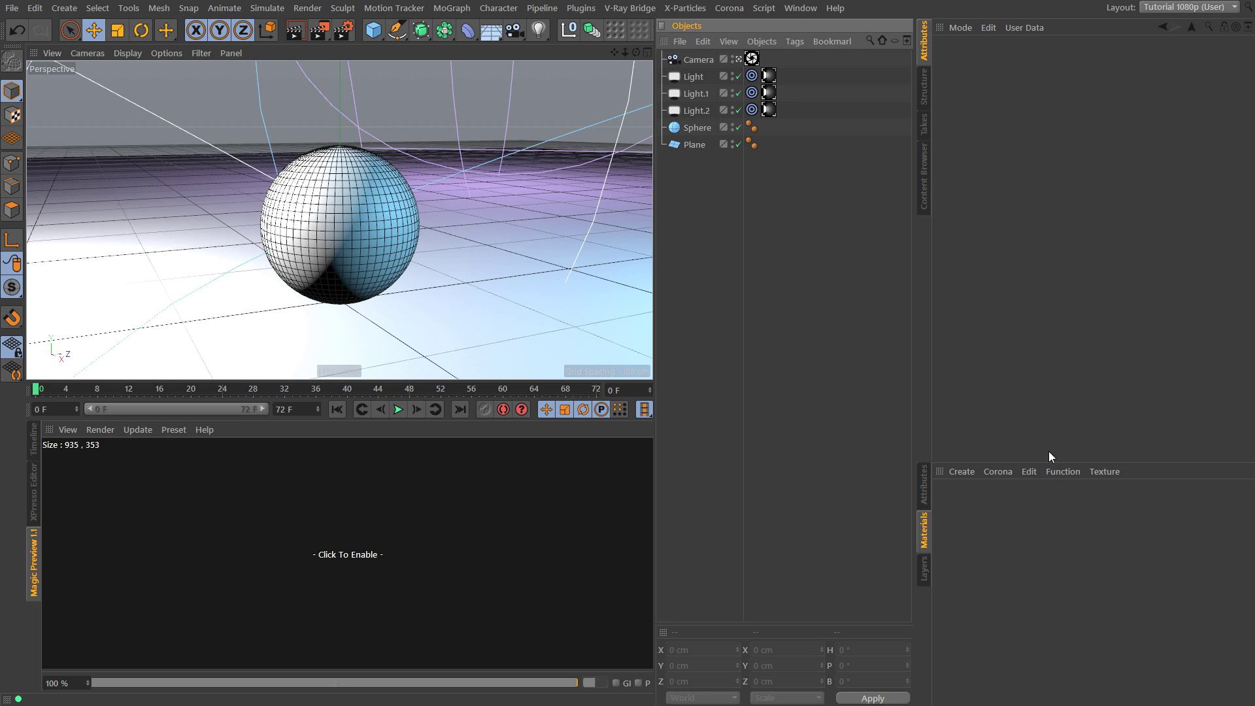
pyautogui.moveTo(1005, 462); pyautogui.dragTo(1011, 395)
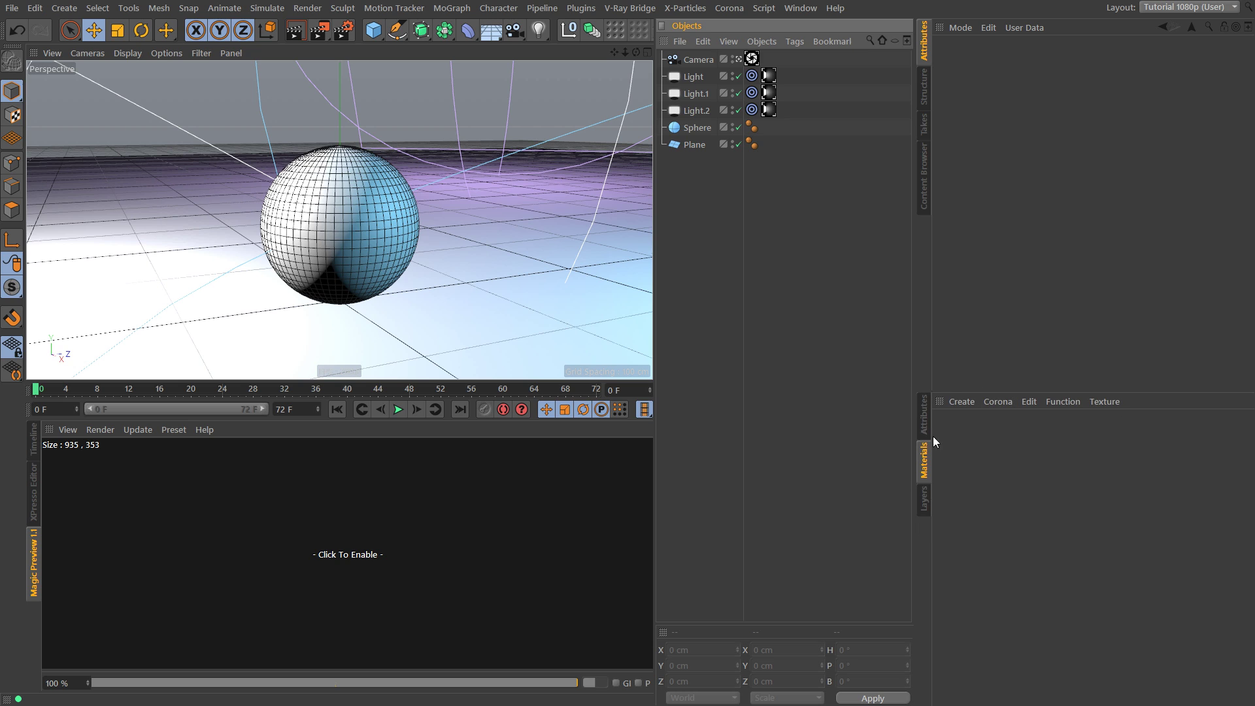
pyautogui.click(961, 401)
pyautogui.moveTo(1017, 453)
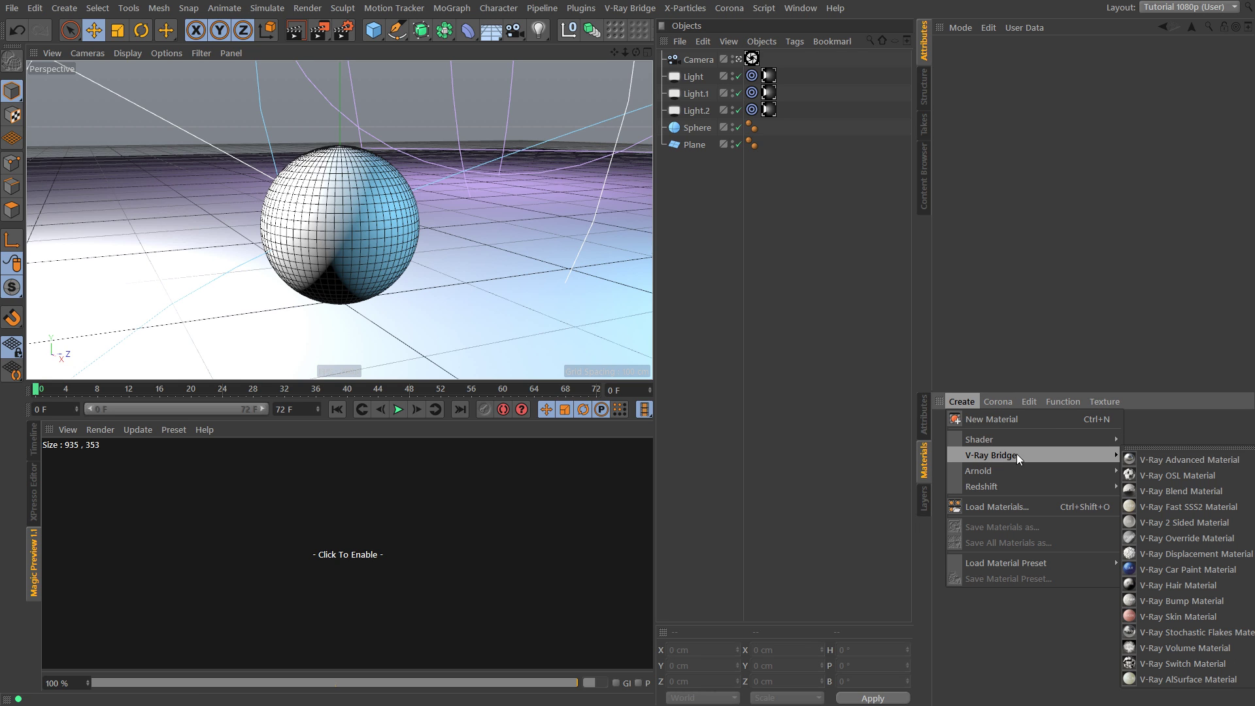
pyautogui.click(1221, 559)
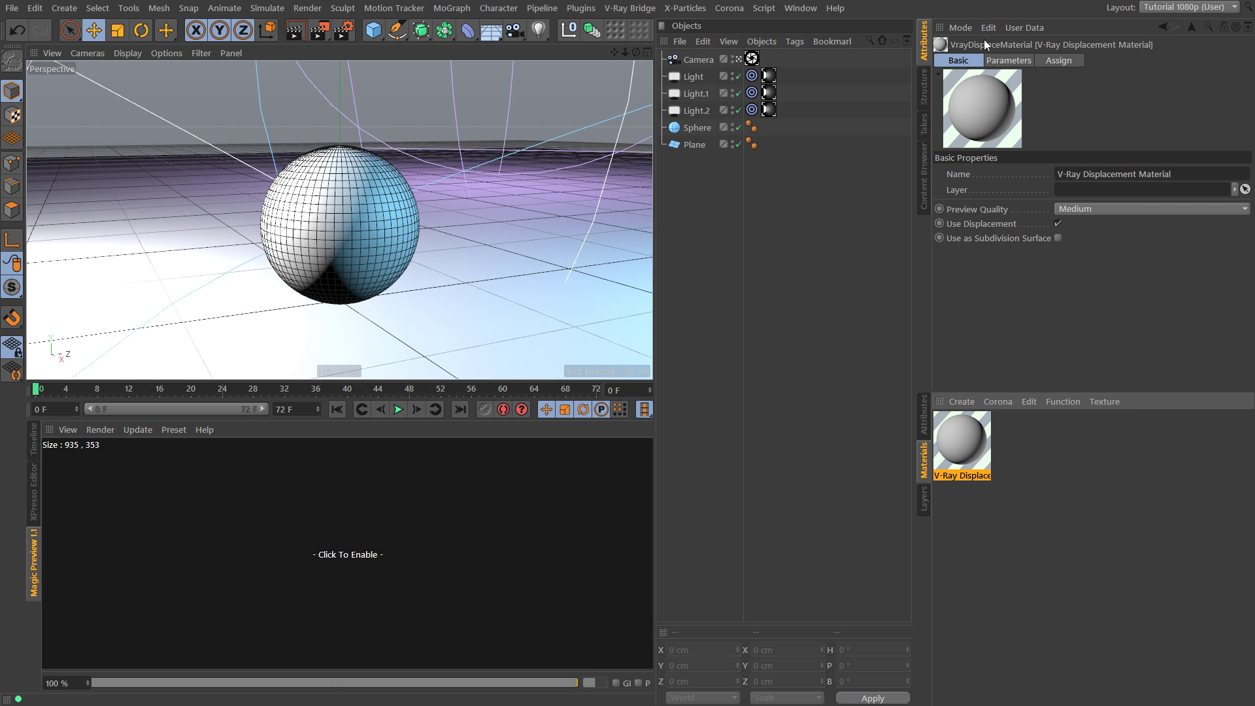
# Try the 07_Pyramid and 11_WOTRUBA preview scenes for the displacement material, and settle on 00_Sphere V-RAY (GI) 3d IRLC-RT
pyautogui.rightClick(974, 111)
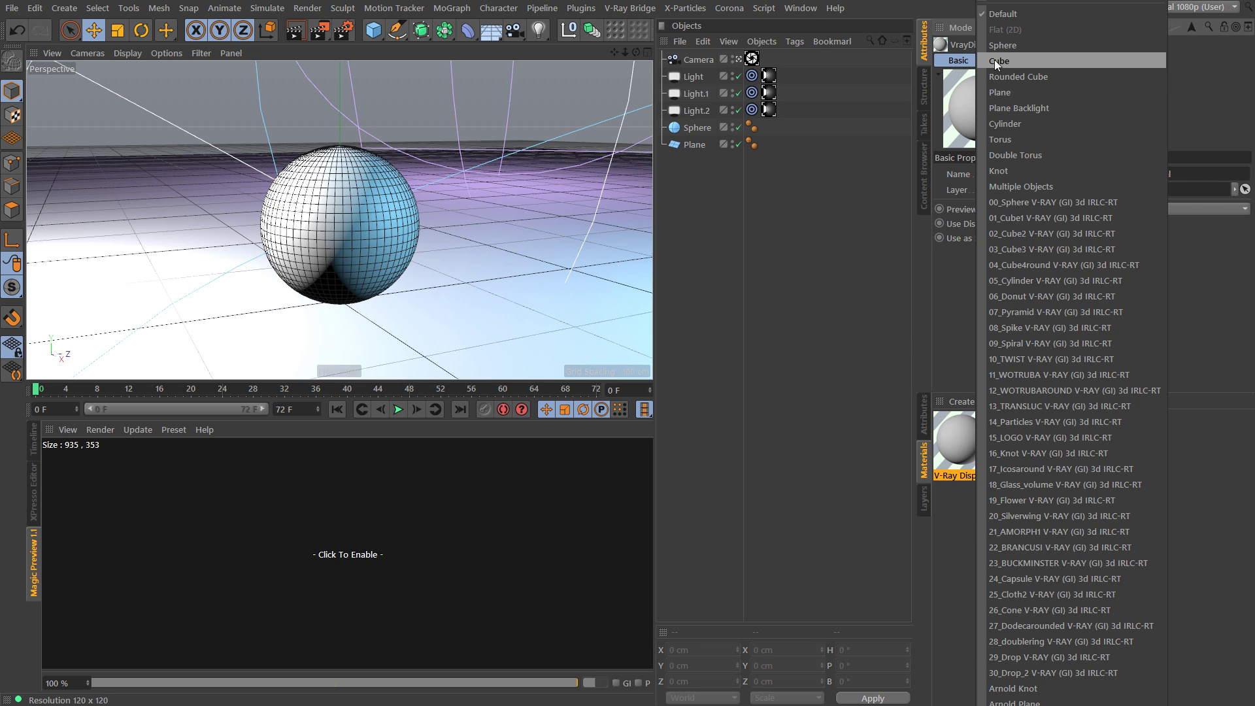
pyautogui.click(1026, 186)
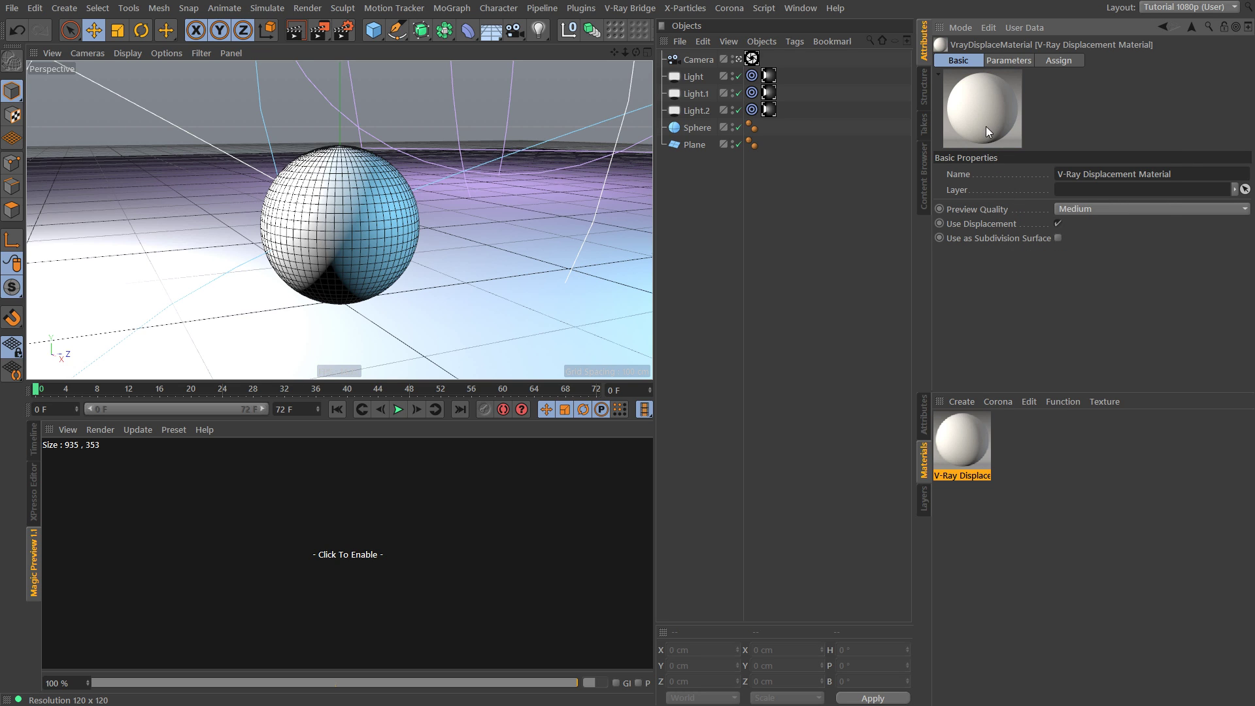
pyautogui.rightClick(985, 127)
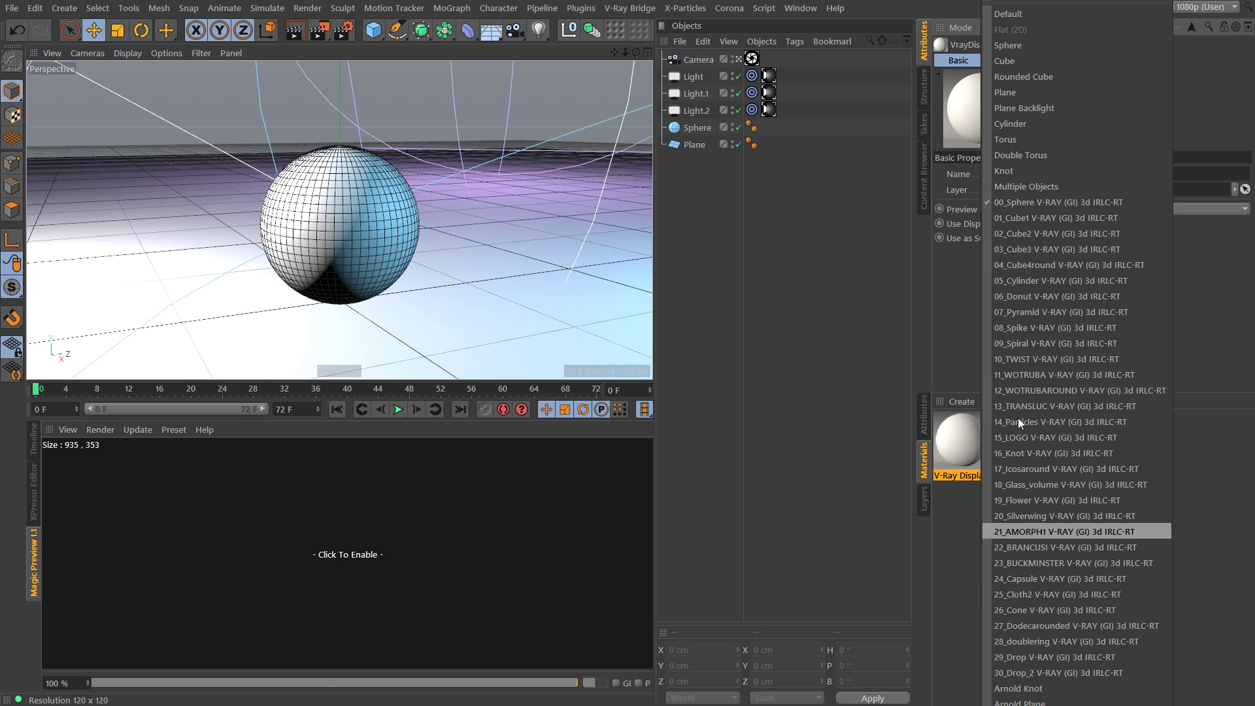
pyautogui.click(1028, 312)
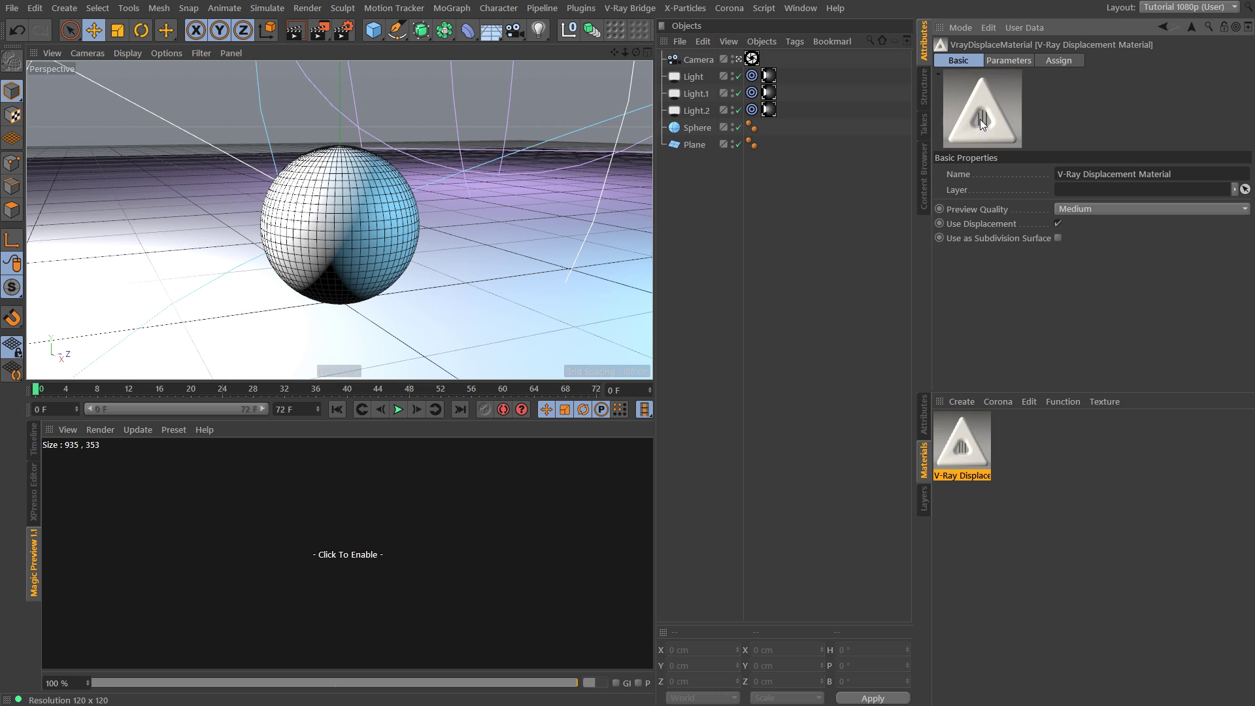
pyautogui.rightClick(978, 119)
pyautogui.click(1026, 376)
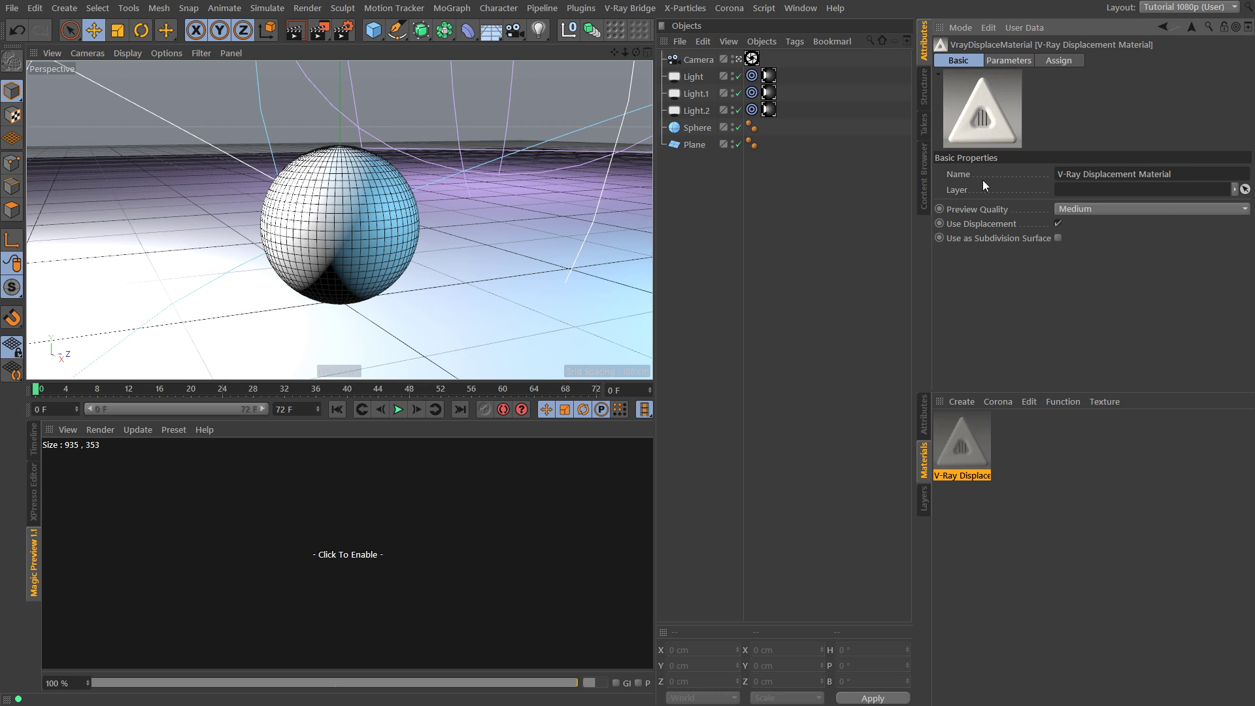
pyautogui.rightClick(986, 104)
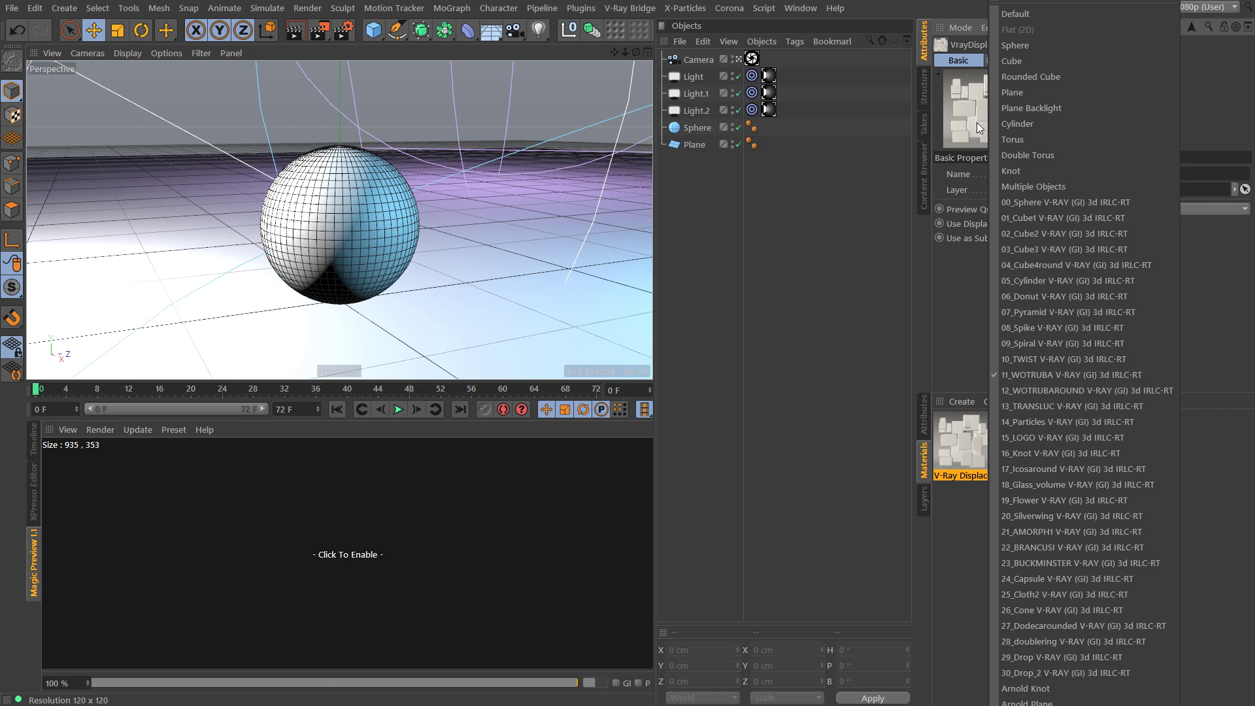
pyautogui.click(1053, 204)
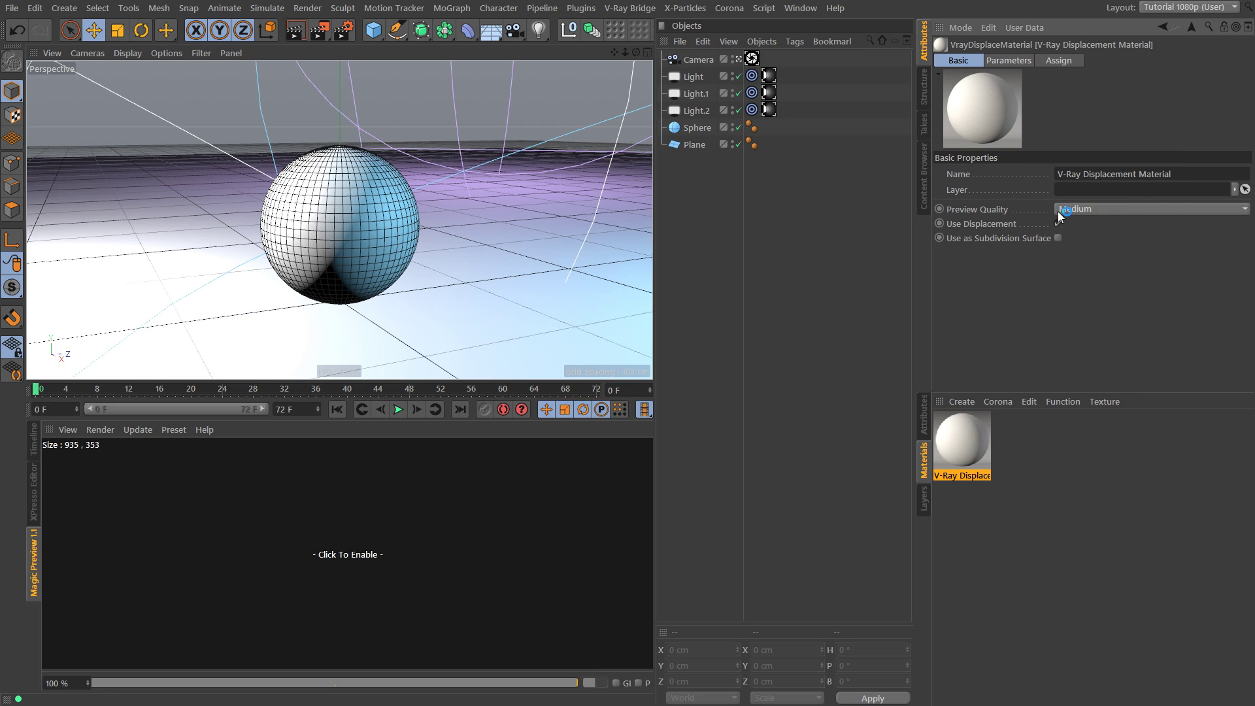
# Load a Noise shader as the displacement material's texture and set the displacement amount to 25 cm
pyautogui.click(1008, 60)
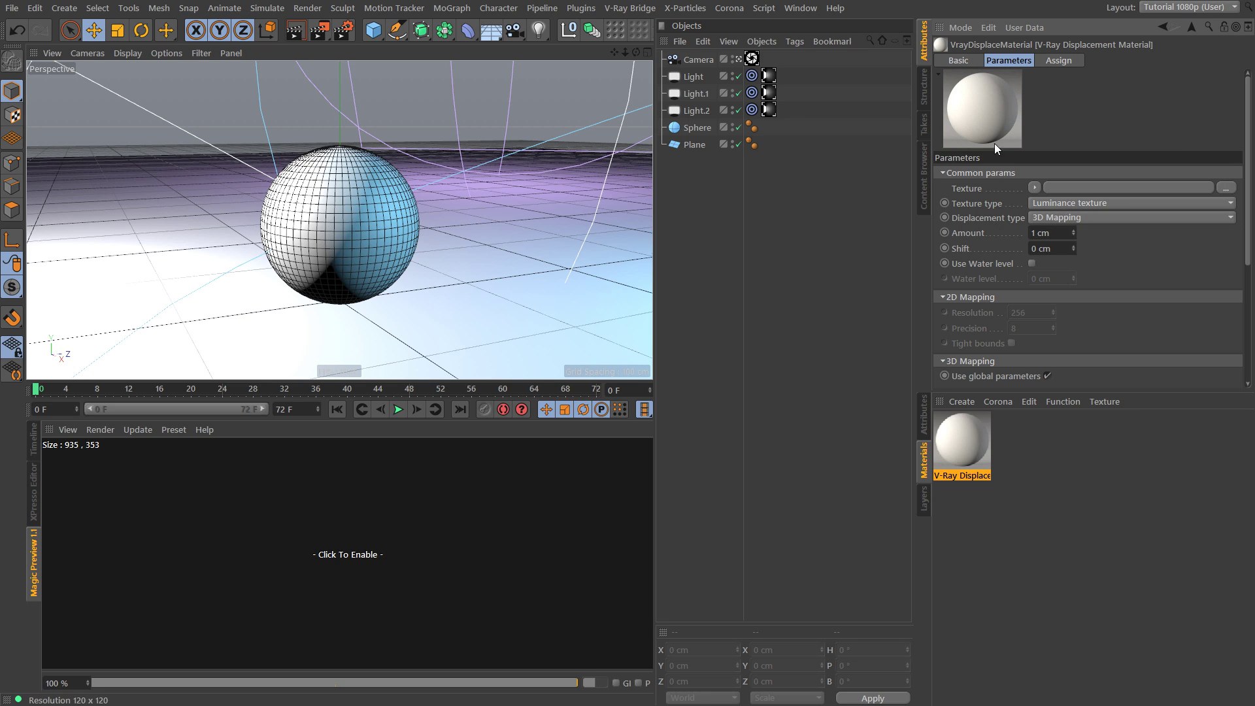
pyautogui.click(1035, 188)
pyautogui.click(1073, 367)
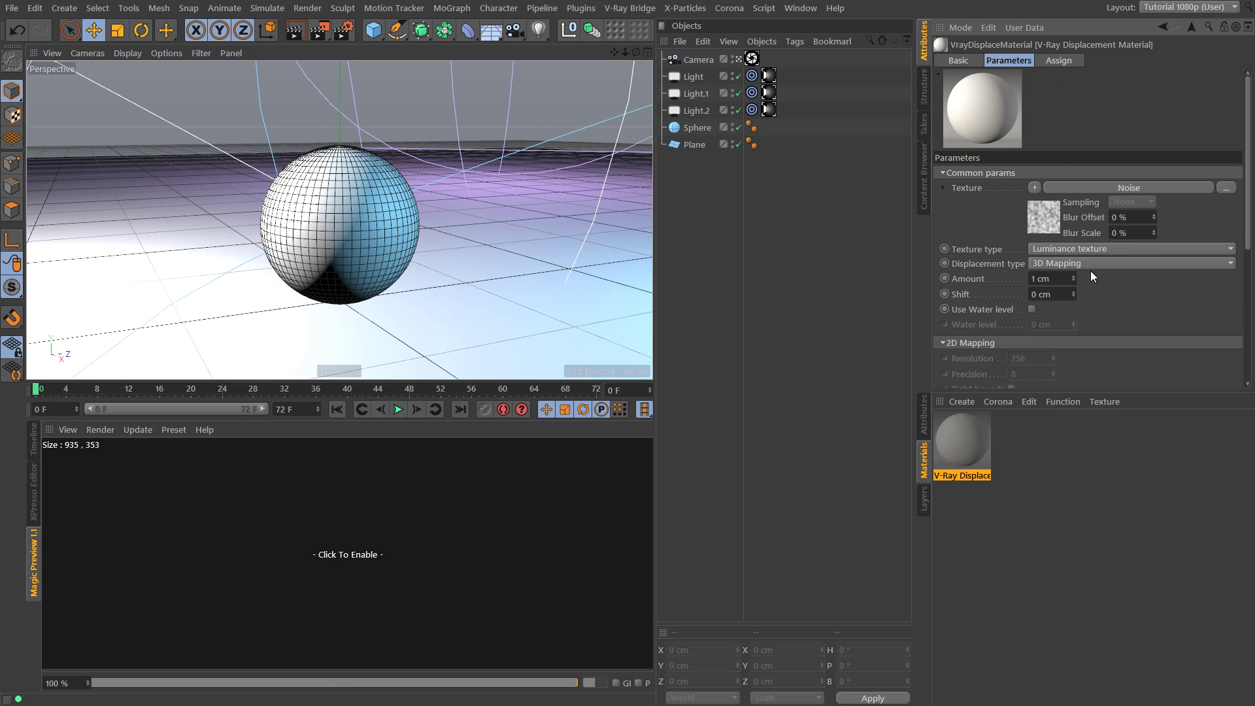
pyautogui.click(1059, 280)
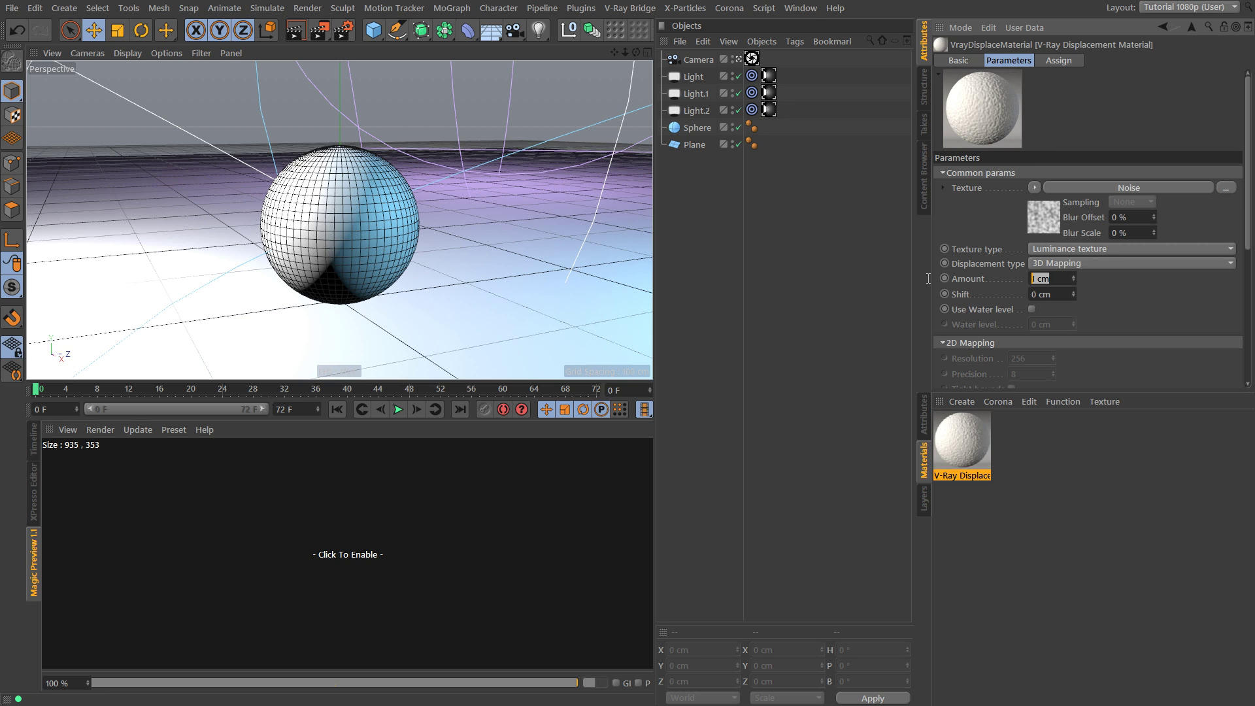
pyautogui.write('25')
pyautogui.press('Return')
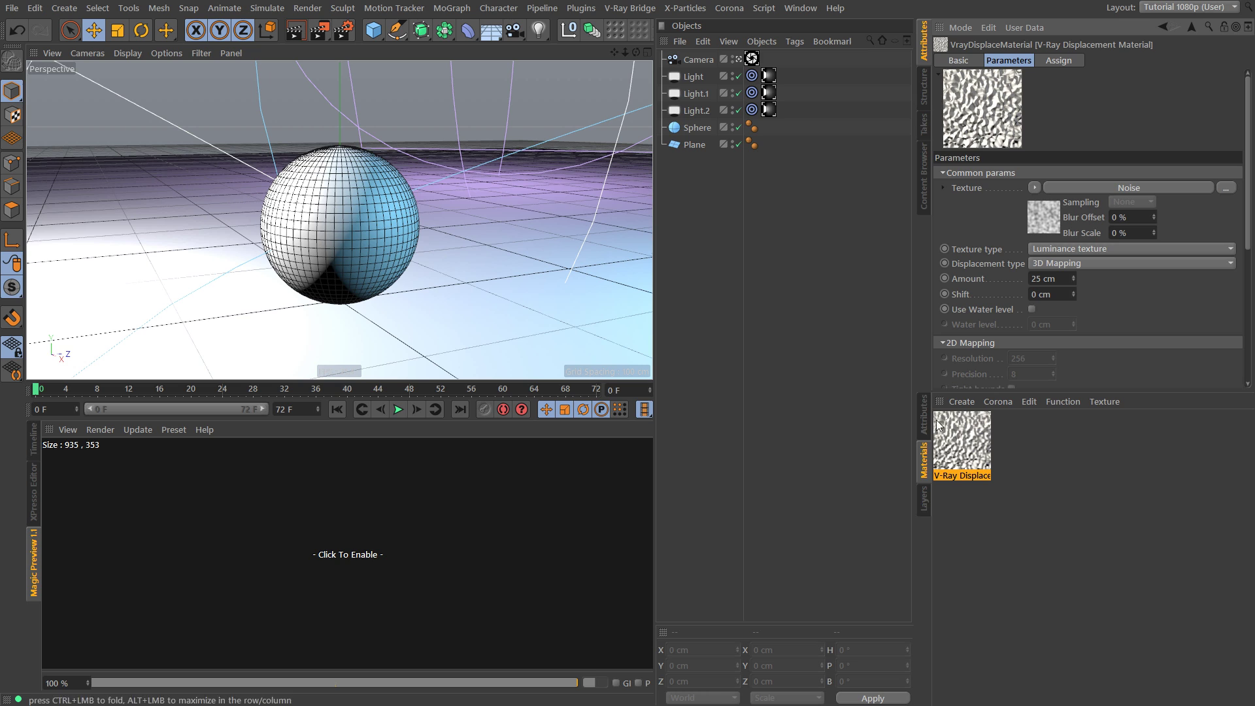
# Assign the V-Ray Displacement Material to the Sphere and bring the material's parameters back up
pyautogui.moveTo(961, 441)
pyautogui.mouseDown()
pyautogui.moveTo(672, 246)
pyautogui.moveTo(338, 191)
pyautogui.moveTo(552, 111)
pyautogui.mouseUp()
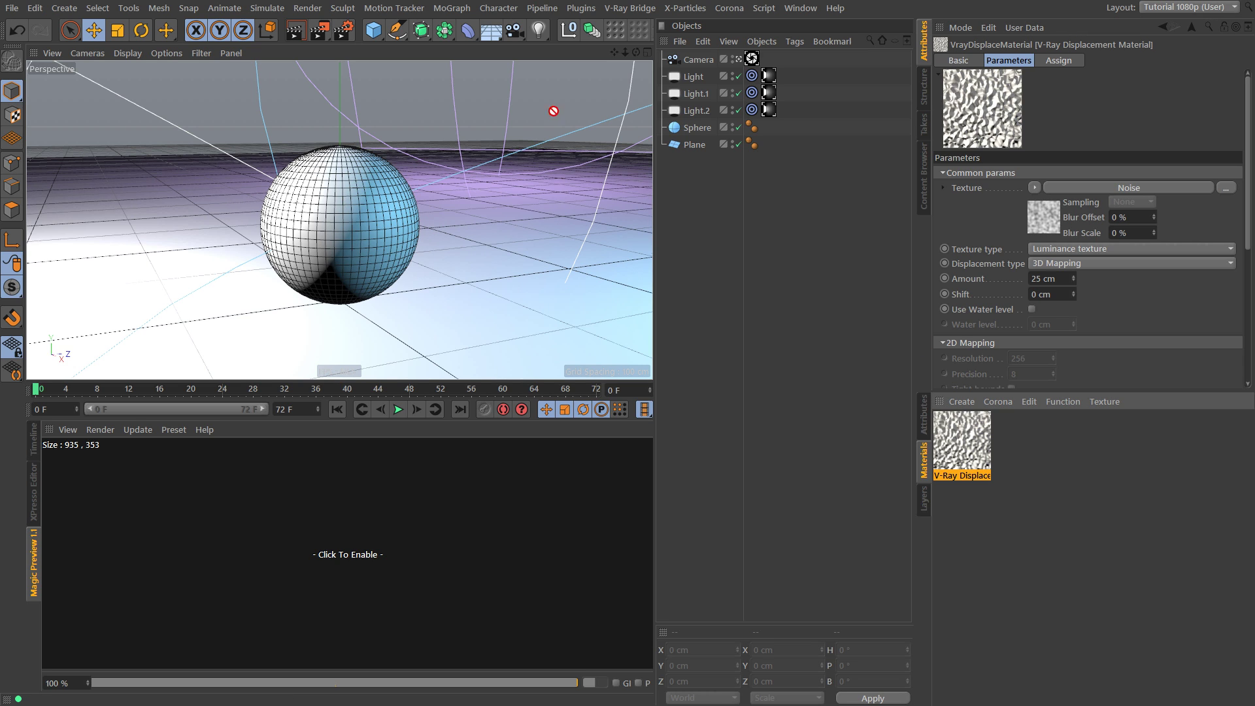
pyautogui.moveTo(697, 124); pyautogui.dragTo(700, 126)
pyautogui.click(698, 127)
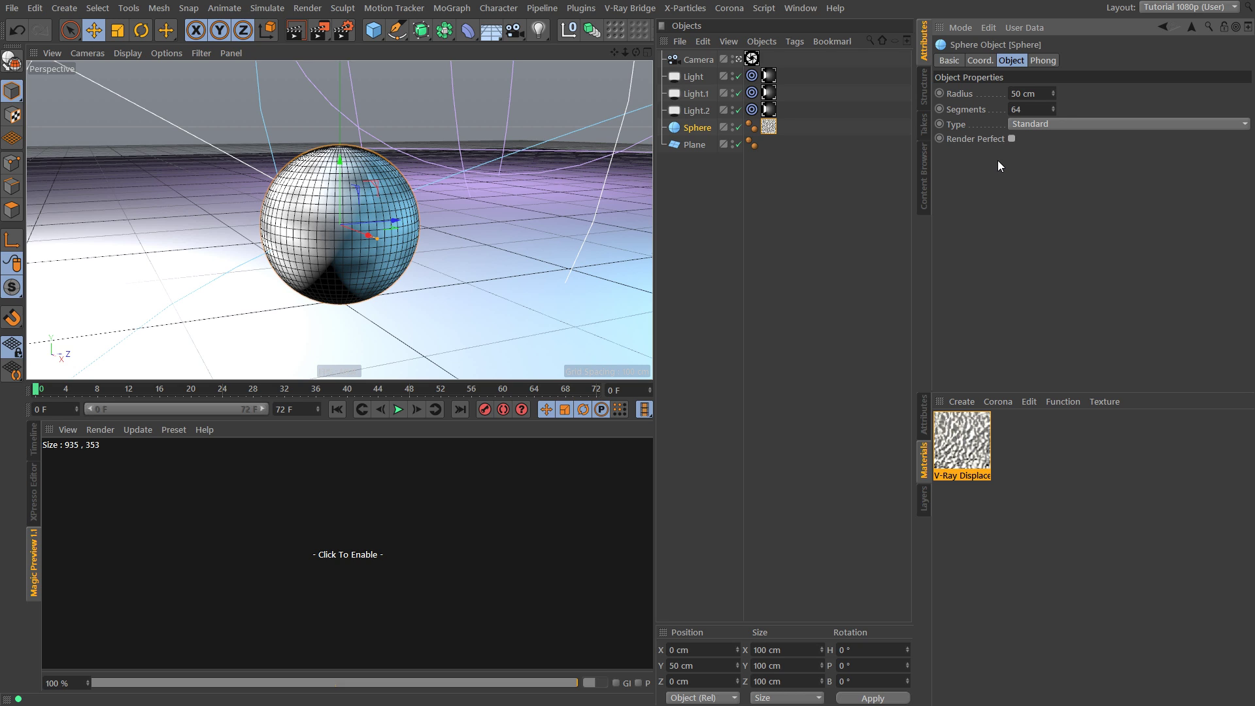
pyautogui.click(985, 465)
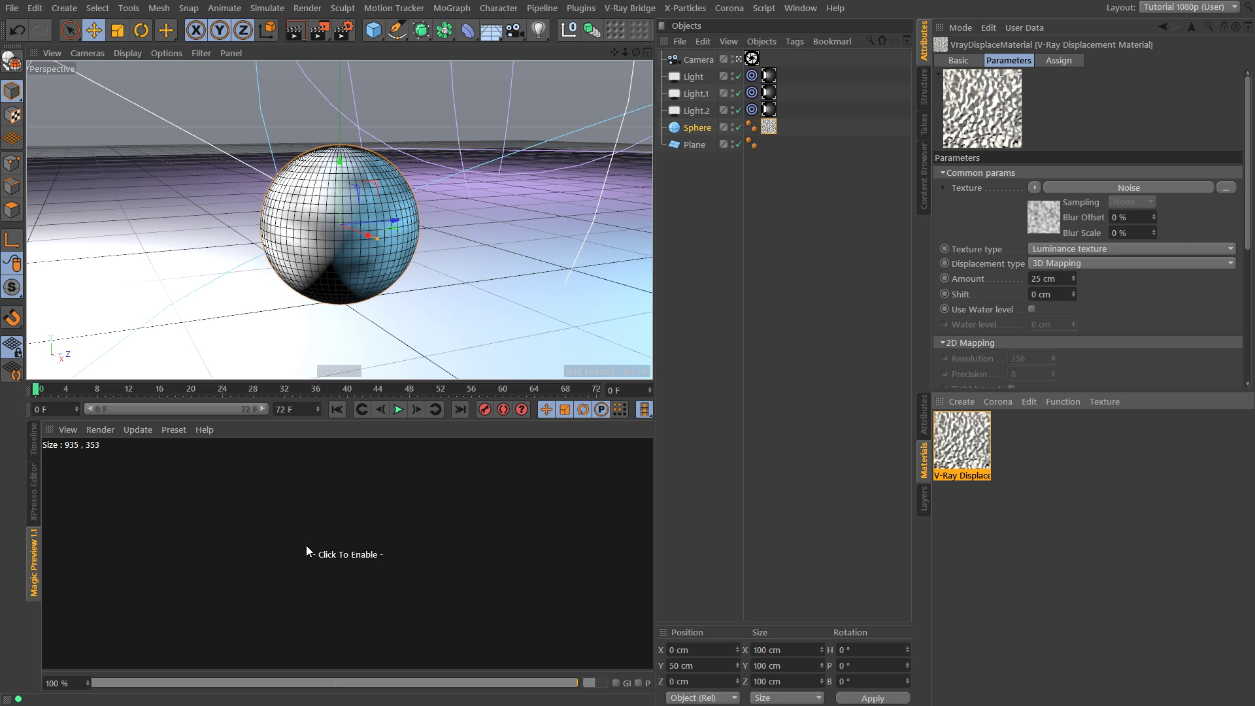
pyautogui.click(630, 7)
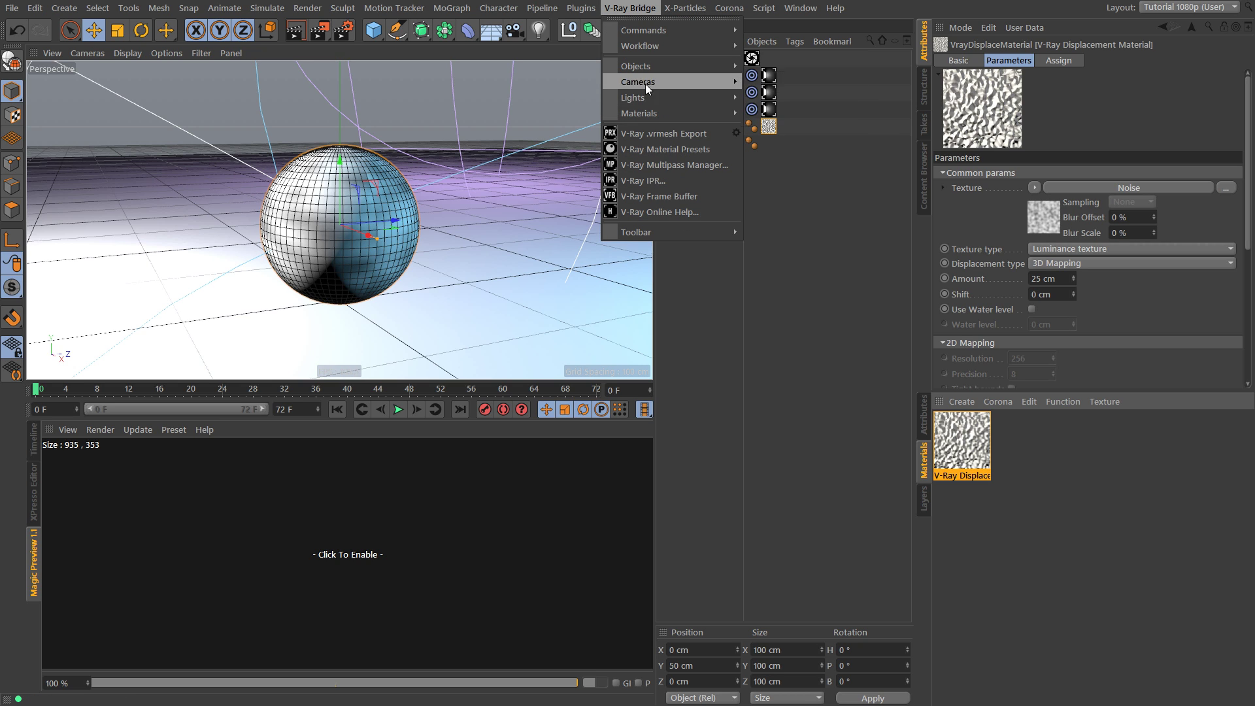
pyautogui.moveTo(667, 81)
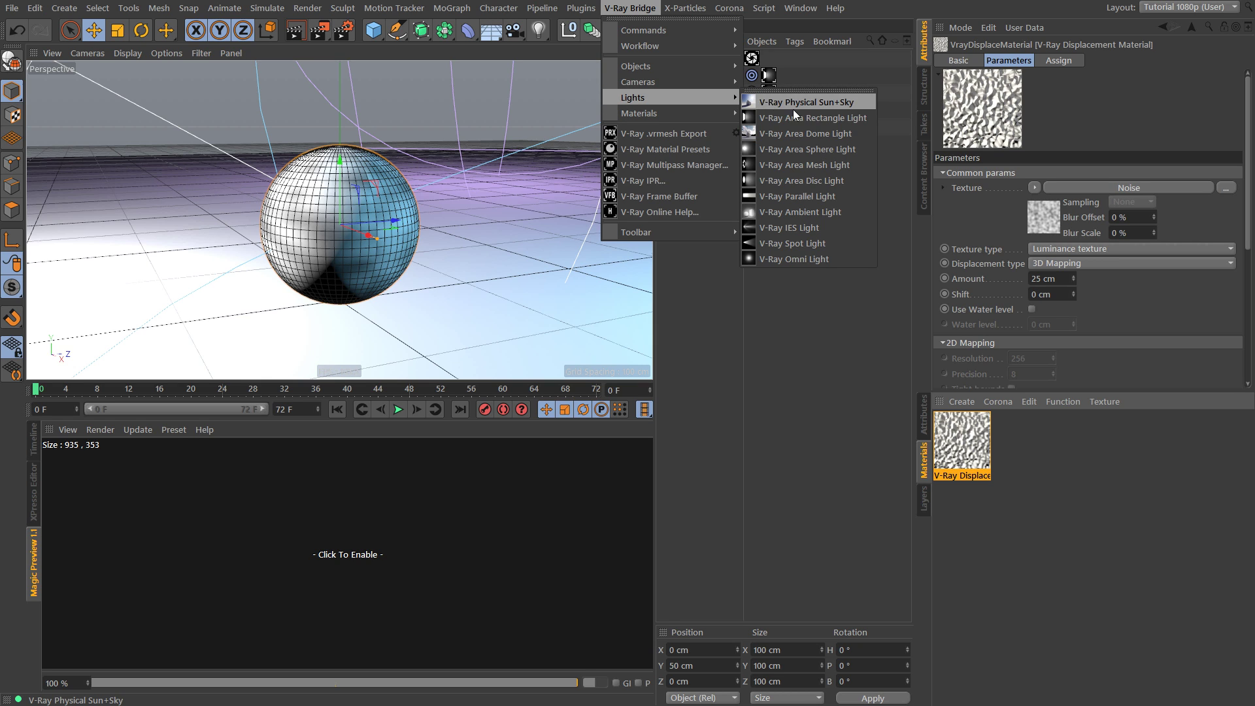
pyautogui.click(716, 323)
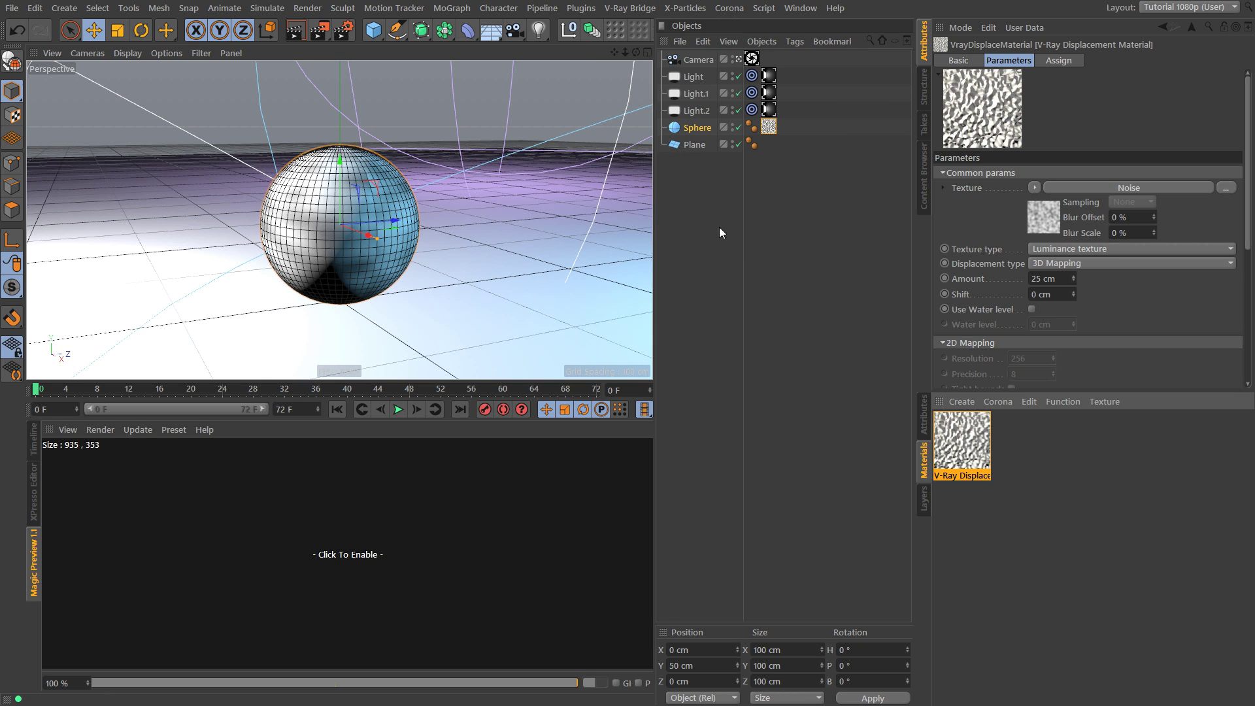
# Start the live preview render with nothing selected, and enlarge the attributes area showing the Noise shader's settings
pyautogui.click(707, 240)
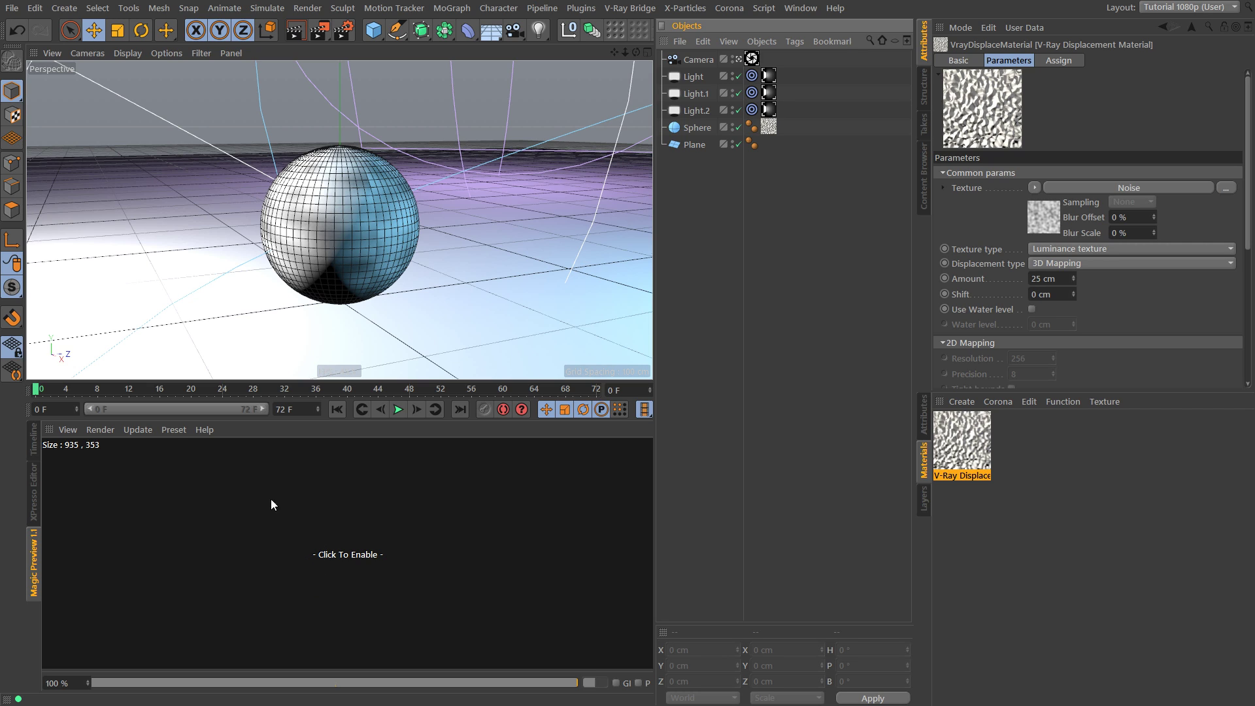
pyautogui.click(335, 552)
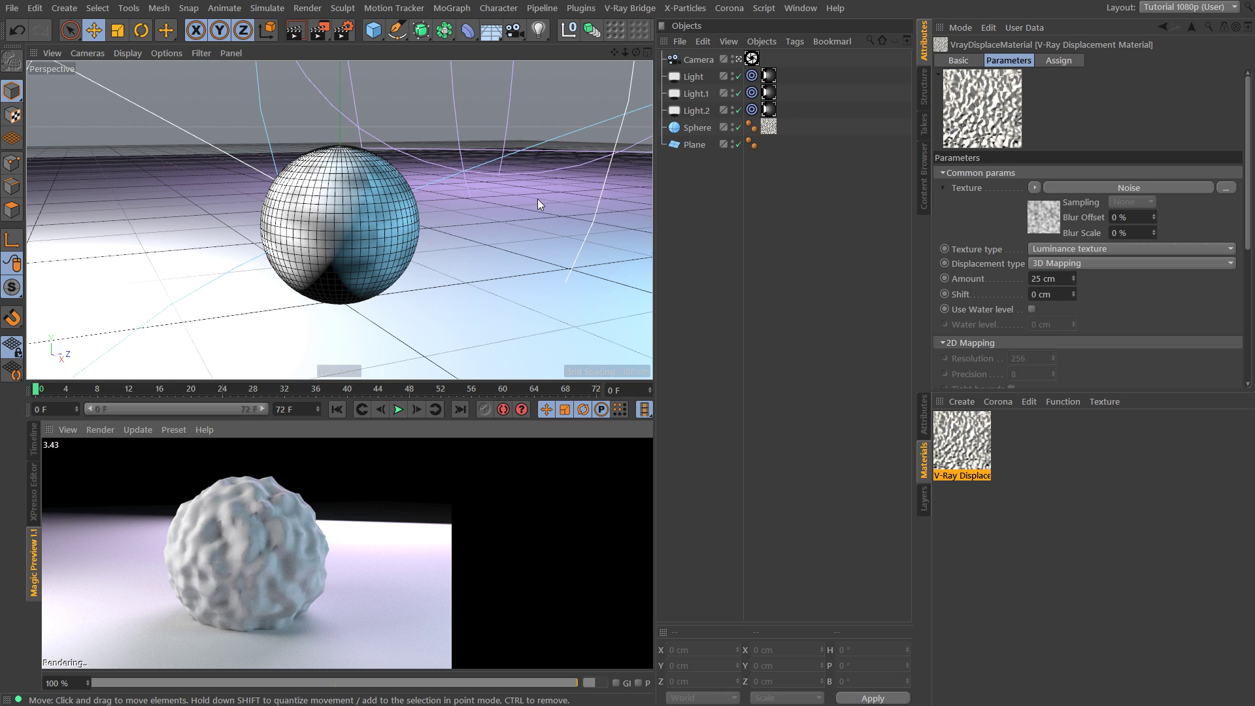
pyautogui.click(1053, 188)
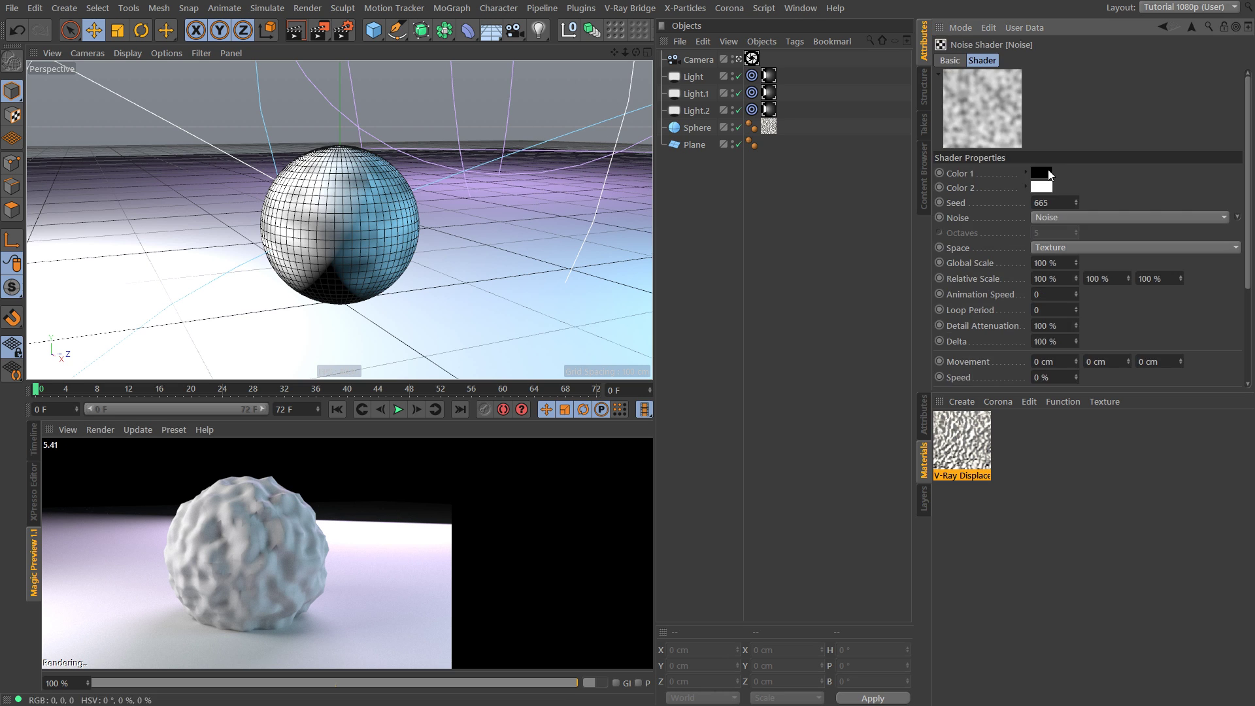
pyautogui.moveTo(1096, 391); pyautogui.dragTo(1085, 528)
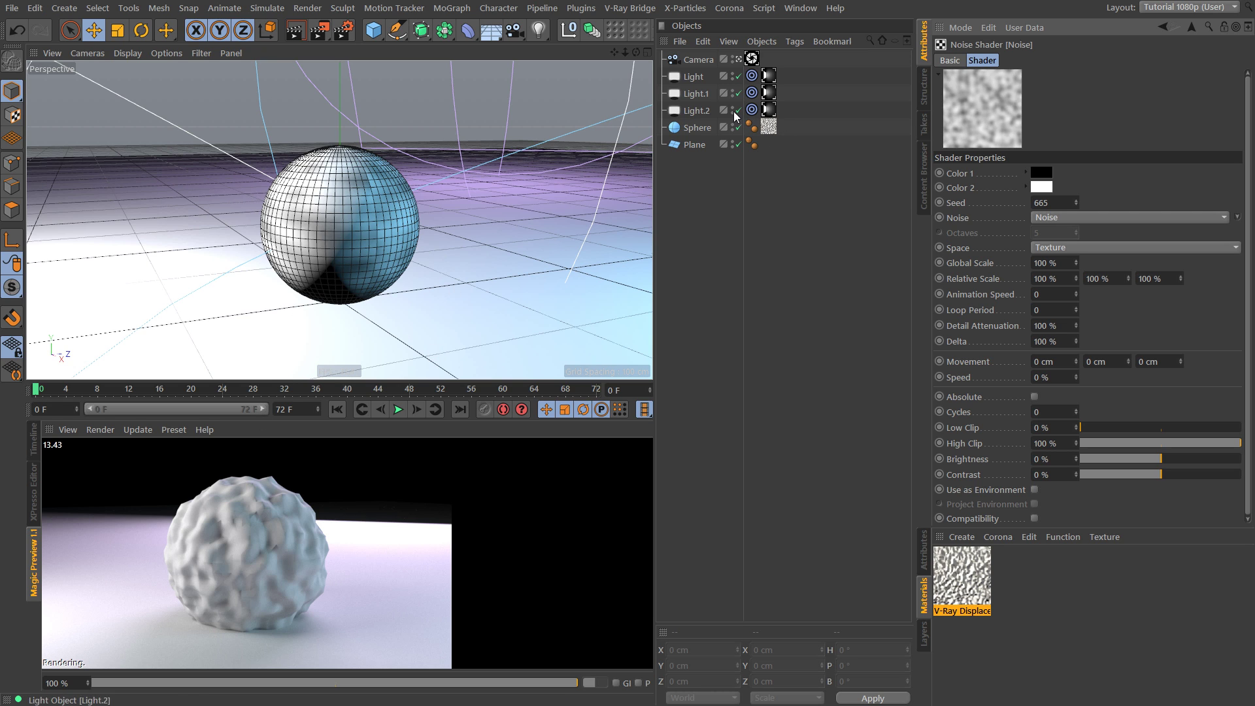
# Review the Sphere's texture tag properties and the displacement material's 3D mapping parameters
pyautogui.click(769, 127)
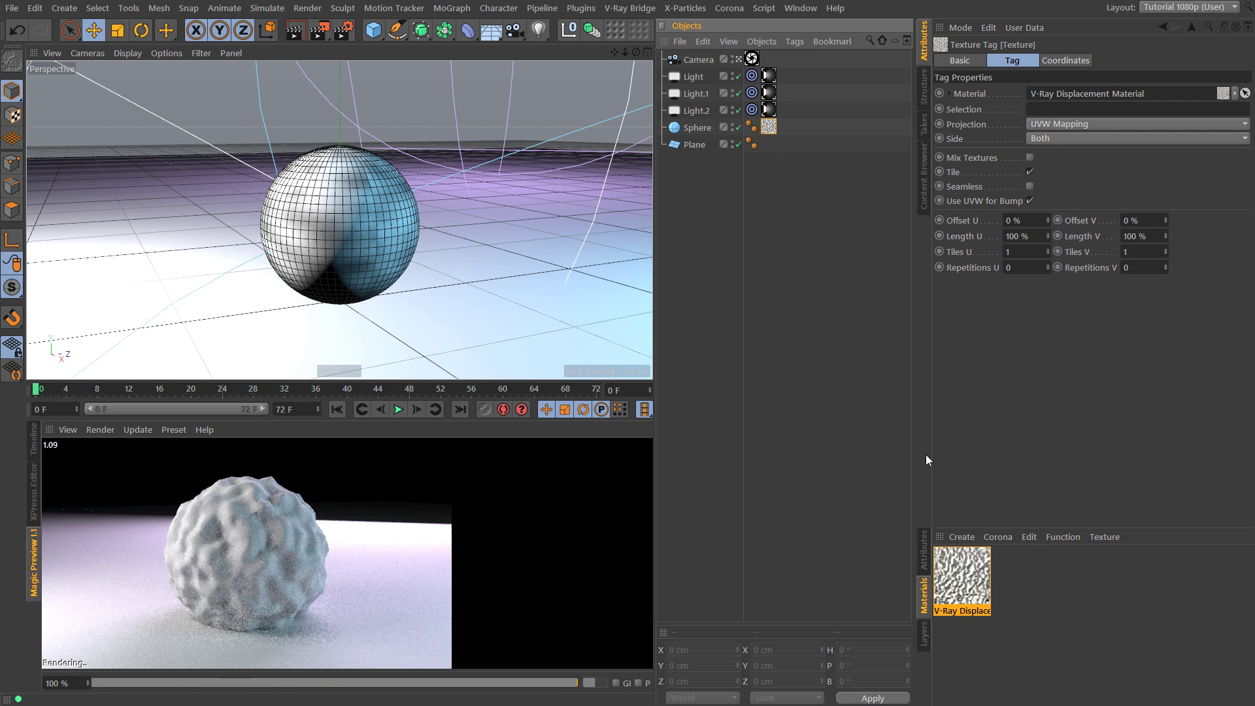
pyautogui.click(955, 575)
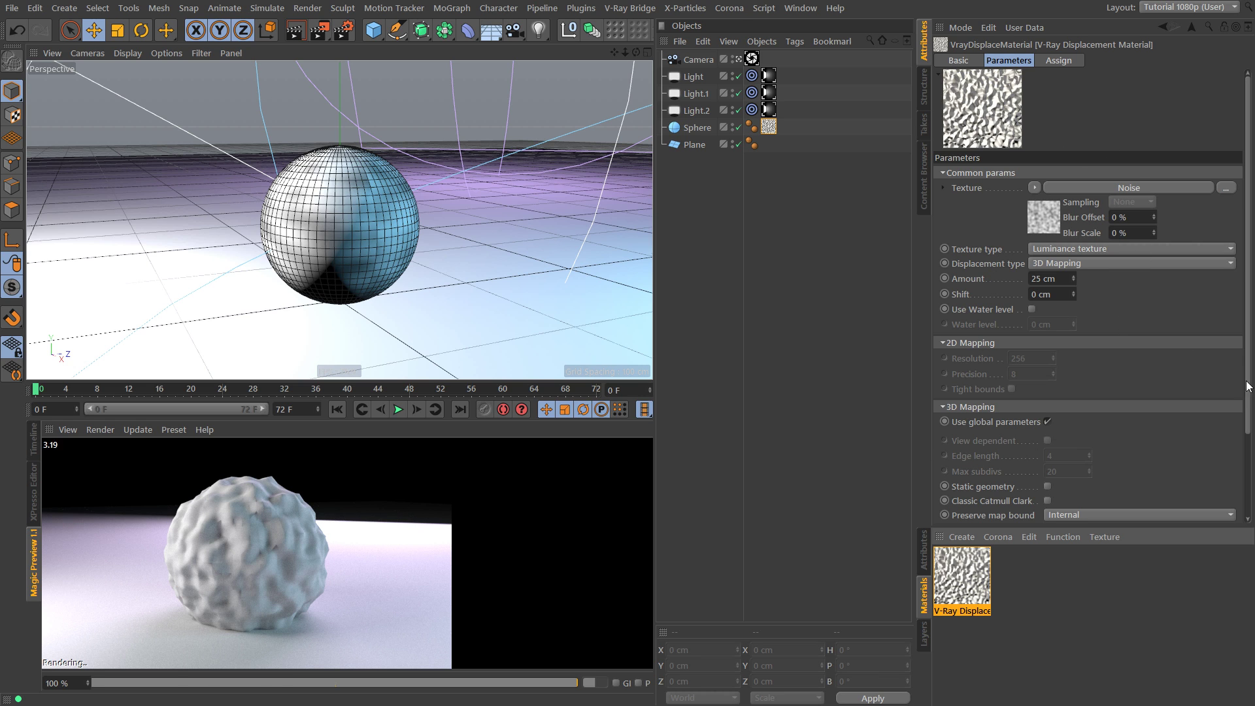
pyautogui.moveTo(1248, 382); pyautogui.dragTo(1249, 439)
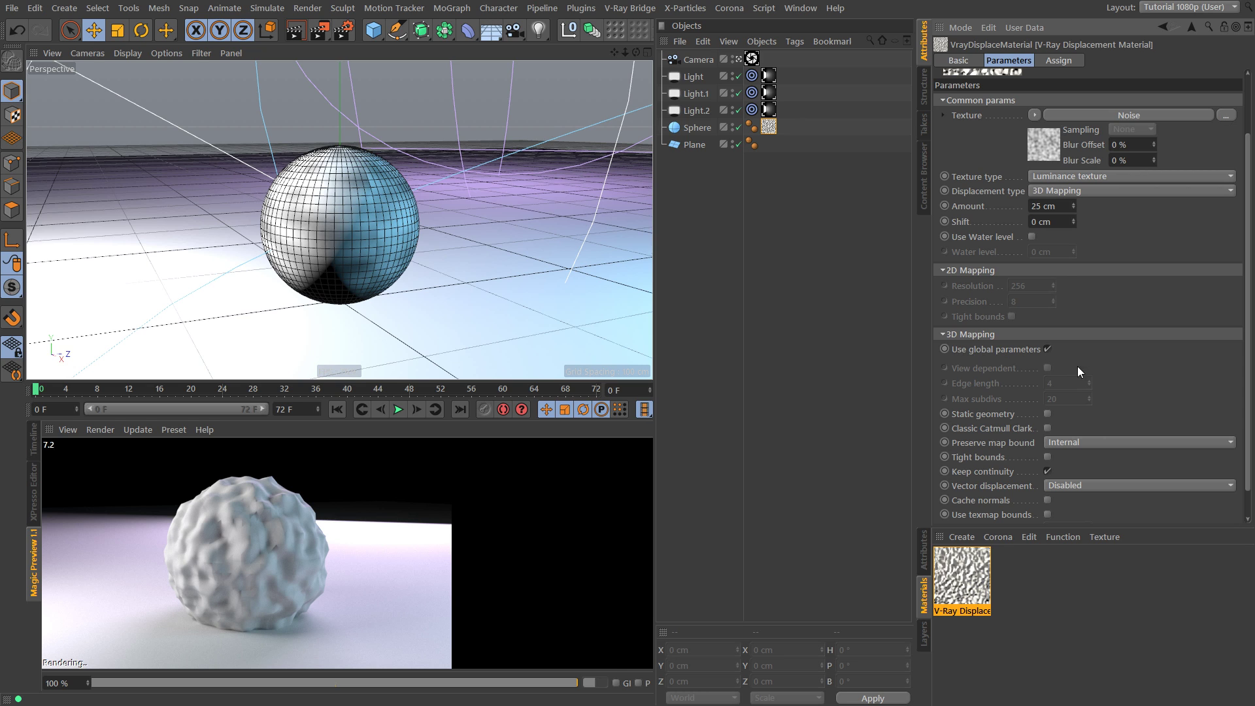
# Change the displacement's Noise shader to the Naki type with 20 octaves and seed 666
pyautogui.click(1128, 115)
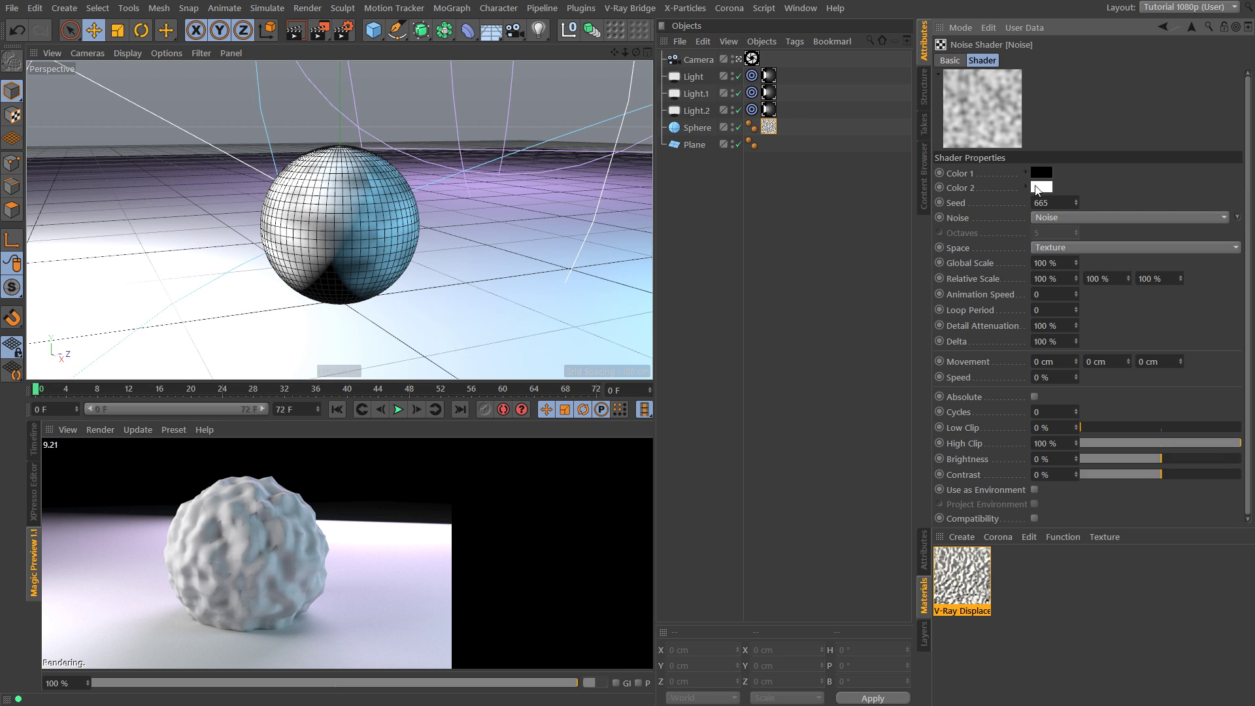
pyautogui.click(1084, 217)
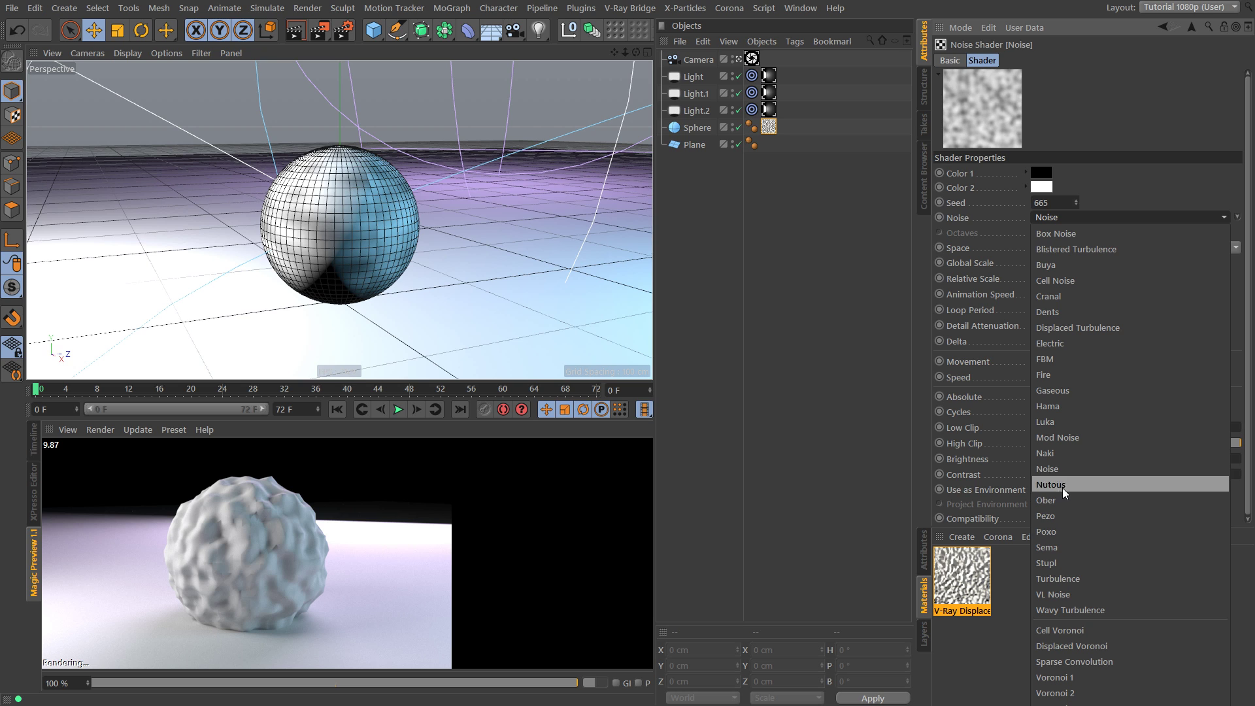
pyautogui.click(1058, 453)
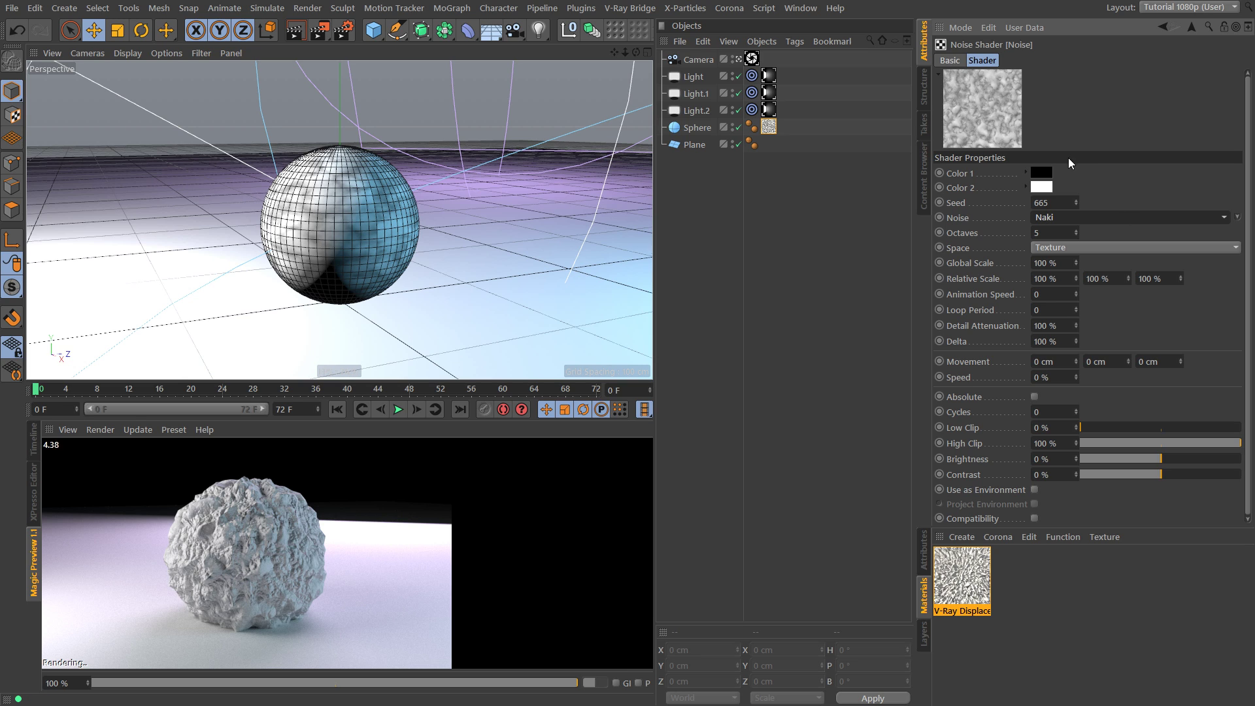
pyautogui.moveTo(1076, 232); pyautogui.dragTo(1098, 126)
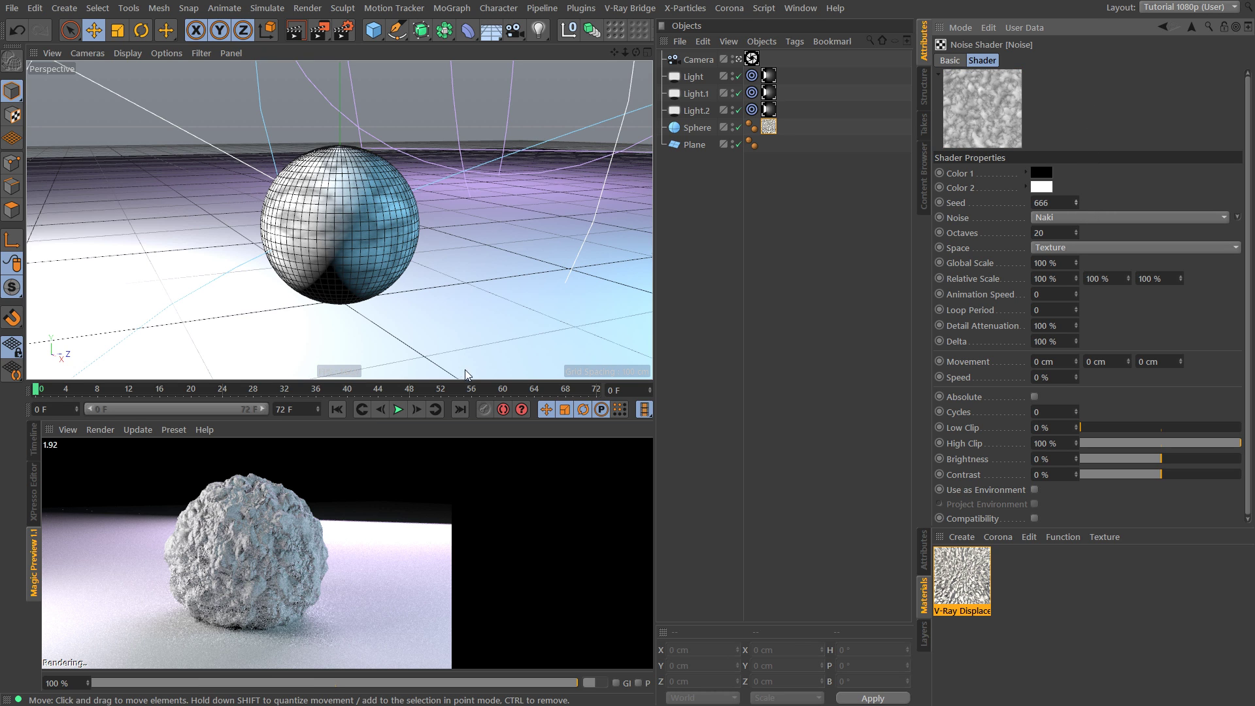
# Reframe the camera closer to the displaced sphere and from a different angle
pyautogui.moveTo(354, 196)
pyautogui.keyDown('alt'); pyautogui.mouseDown()
pyautogui.moveTo(368, 198)
pyautogui.moveTo(351, 199)
pyautogui.mouseUp(); pyautogui.keyUp('alt')
pyautogui.keyDown('alt'); pyautogui.moveTo(358, 197); pyautogui.dragTo(389, 191, button='right'); pyautogui.keyUp('alt')
pyautogui.keyDown('alt'); pyautogui.moveTo(390, 191); pyautogui.dragTo(403, 179, button='middle'); pyautogui.keyUp('alt')
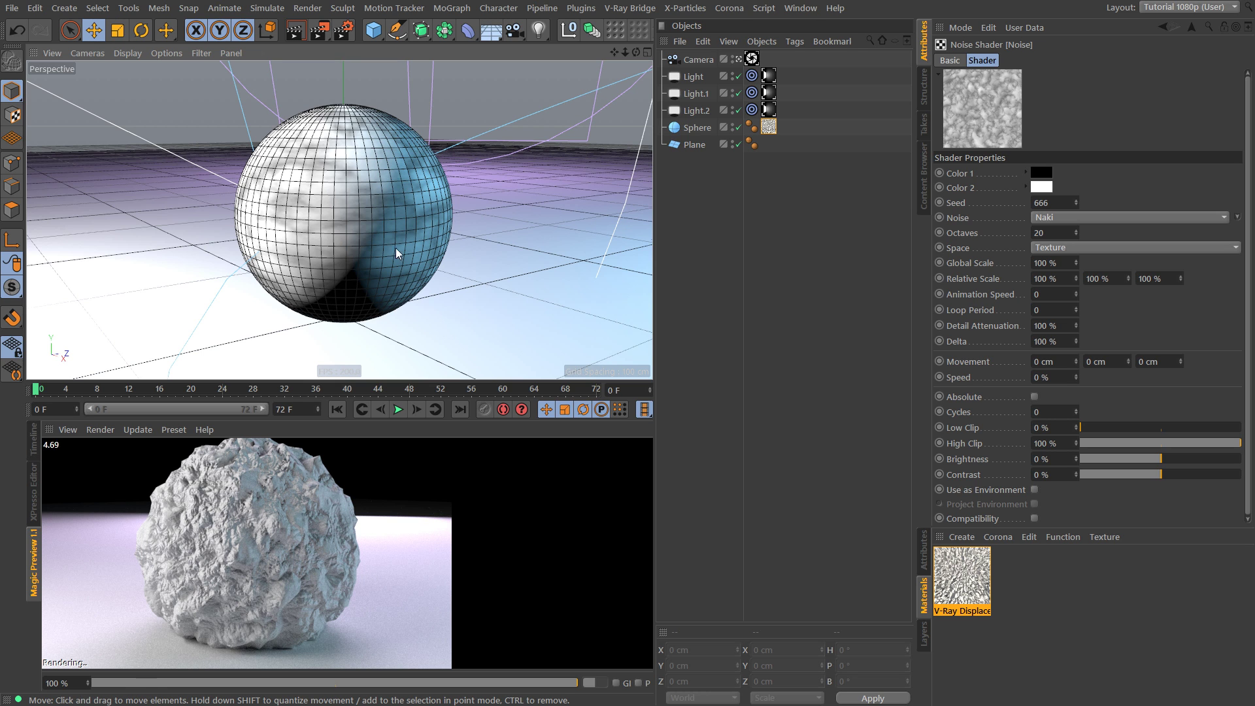
pyautogui.keyDown('alt'); pyautogui.moveTo(397, 185); pyautogui.dragTo(347, 195); pyautogui.keyUp('alt')
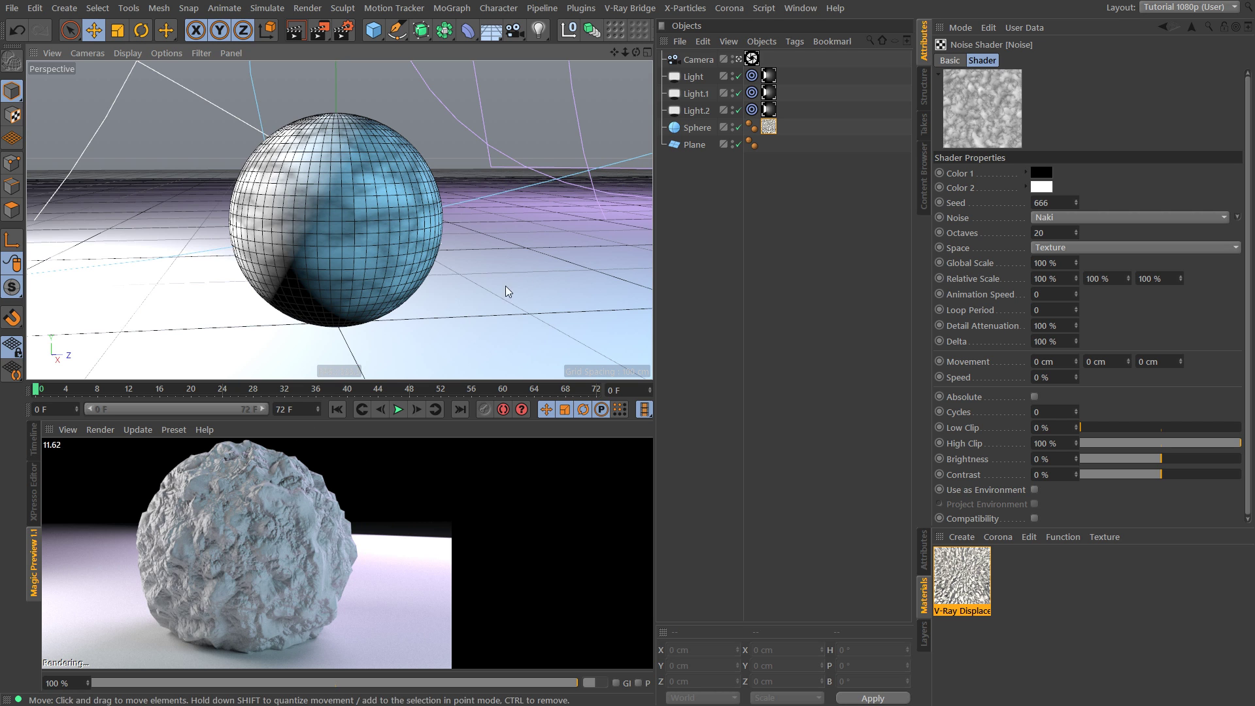
pyautogui.scroll(2, 354, 200)
pyautogui.scroll(-2, 349, 209)
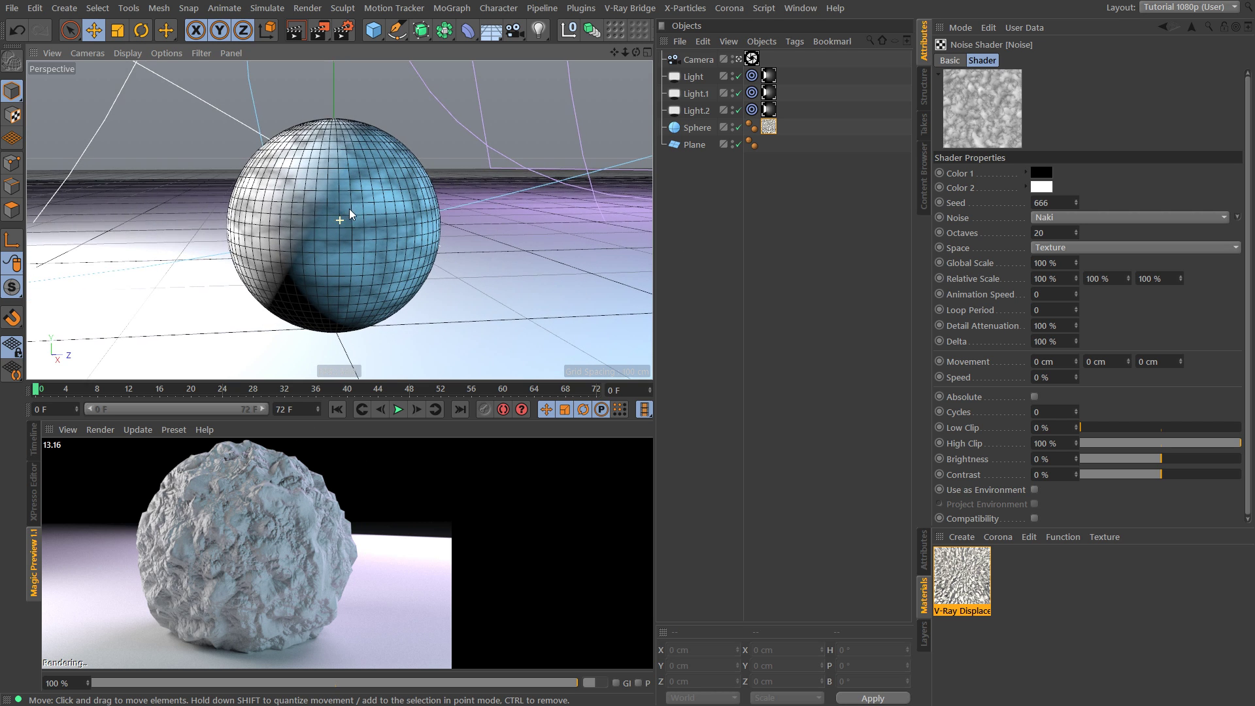
pyautogui.scroll(-1, 330, 222)
pyautogui.scroll(-1, 329, 223)
pyautogui.scroll(1, 346, 212)
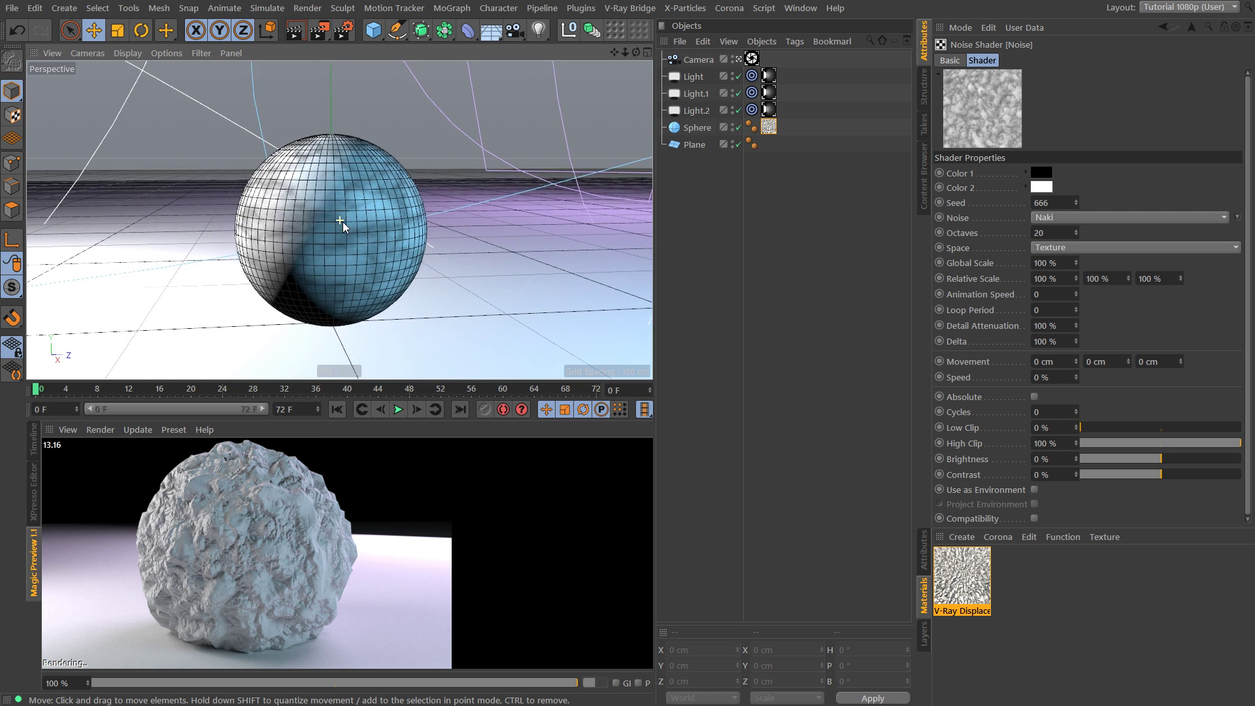
pyautogui.scroll(-1, 350, 224)
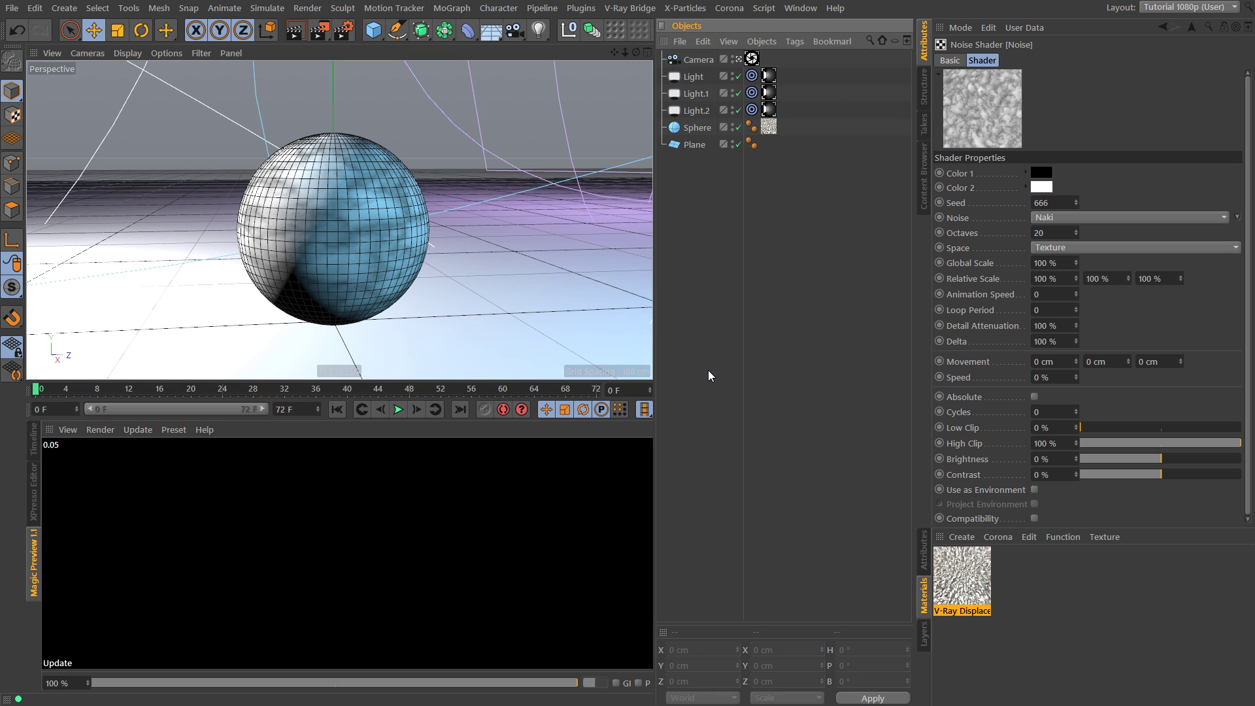
# Set the global displacement edge length to 1 in the V-Ray Bridge render settings
pyautogui.hotkey('ctrl', 'b')
pyautogui.moveTo(428, 83); pyautogui.dragTo(416, 59)
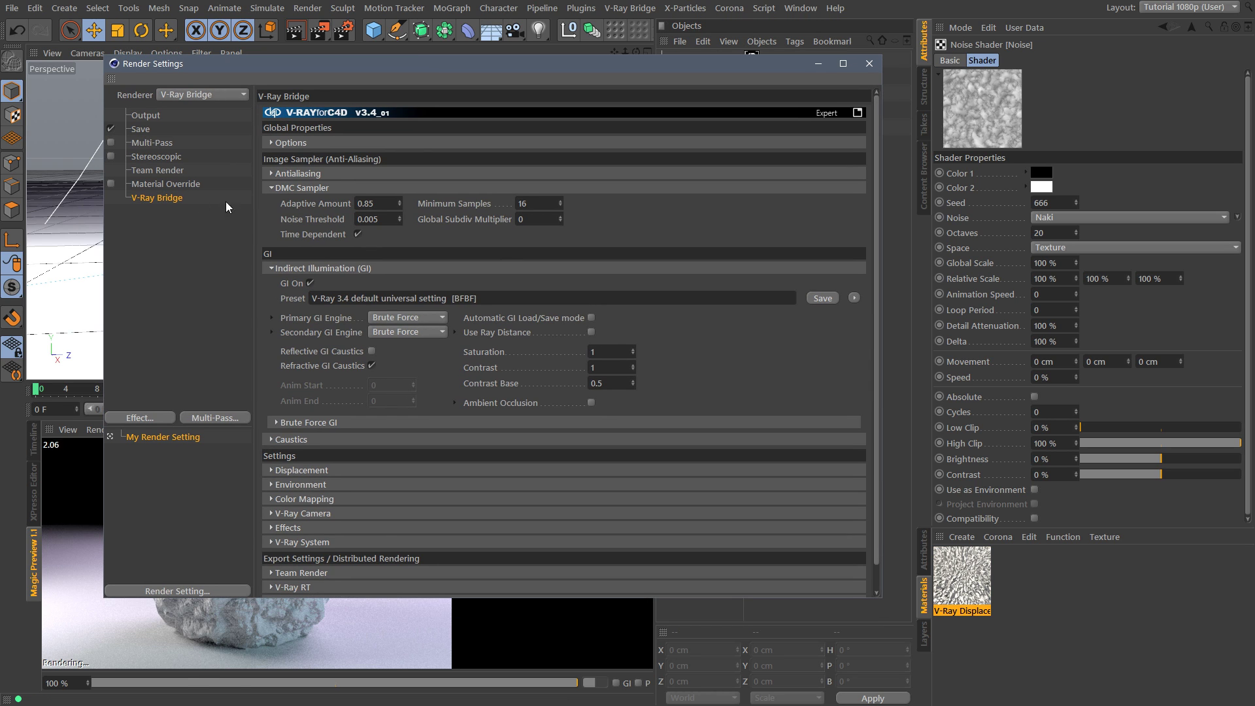
pyautogui.click(271, 188)
pyautogui.click(272, 218)
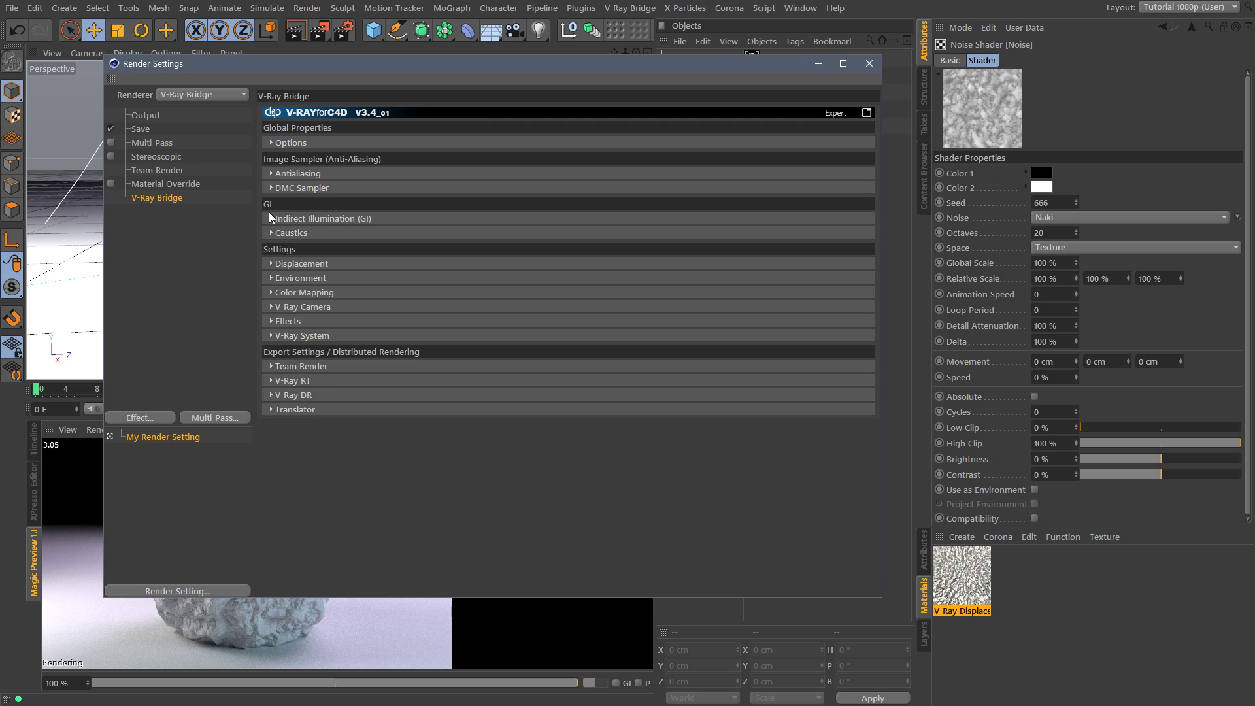
pyautogui.click(280, 263)
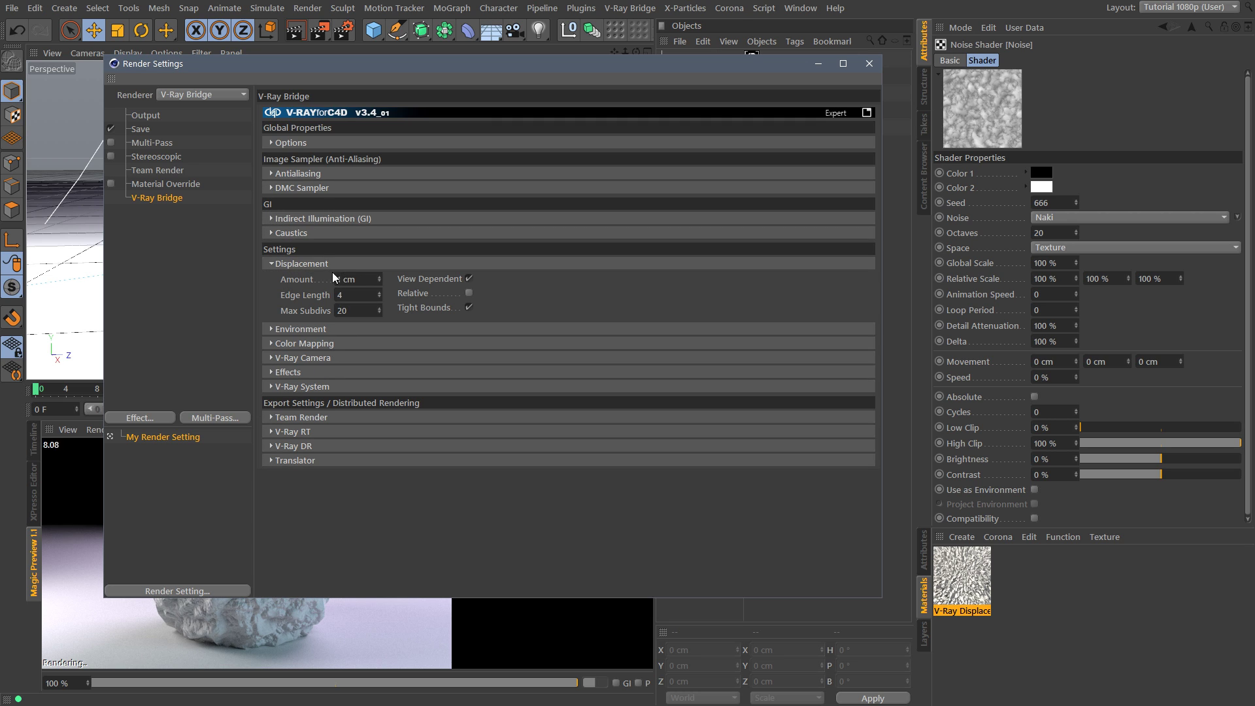
pyautogui.moveTo(358, 296); pyautogui.dragTo(235, 256)
pyautogui.write('1')
pyautogui.click(868, 64)
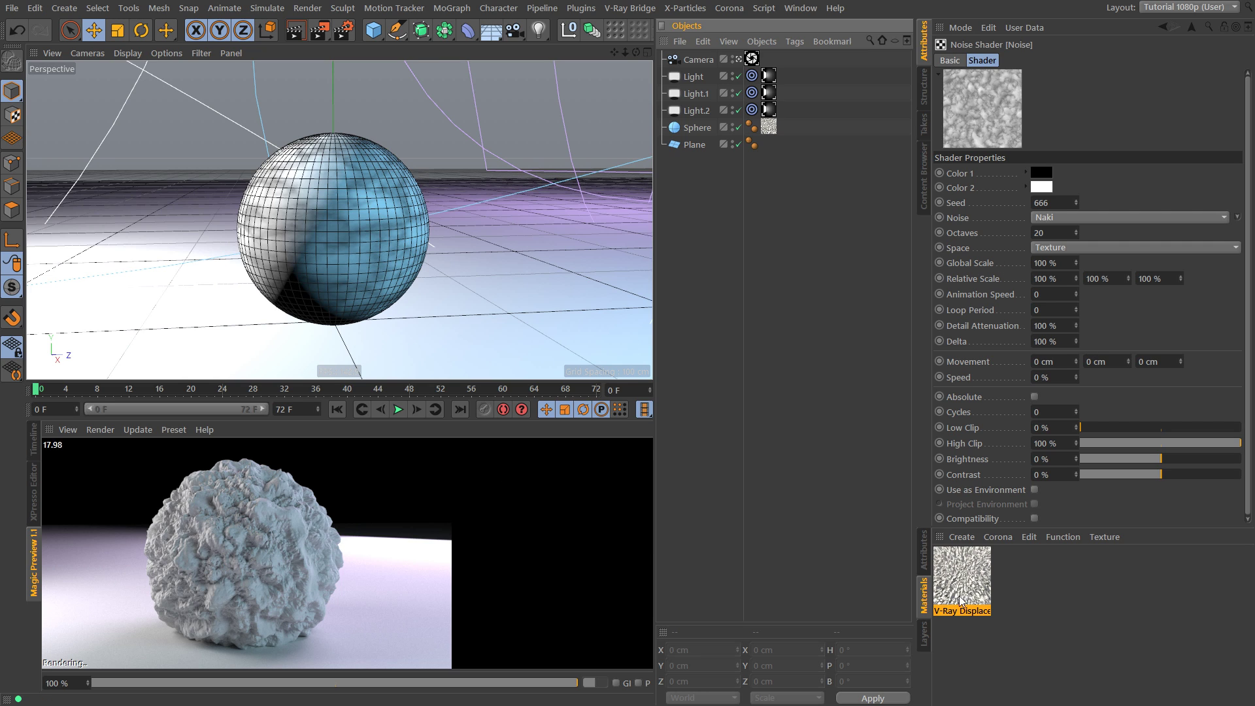
# Duplicate the V-Ray Displacement Material and set the copy's noise type to Buya
pyautogui.keyDown('ctrl'); pyautogui.moveTo(963, 597); pyautogui.dragTo(1022, 582); pyautogui.keyUp('ctrl')
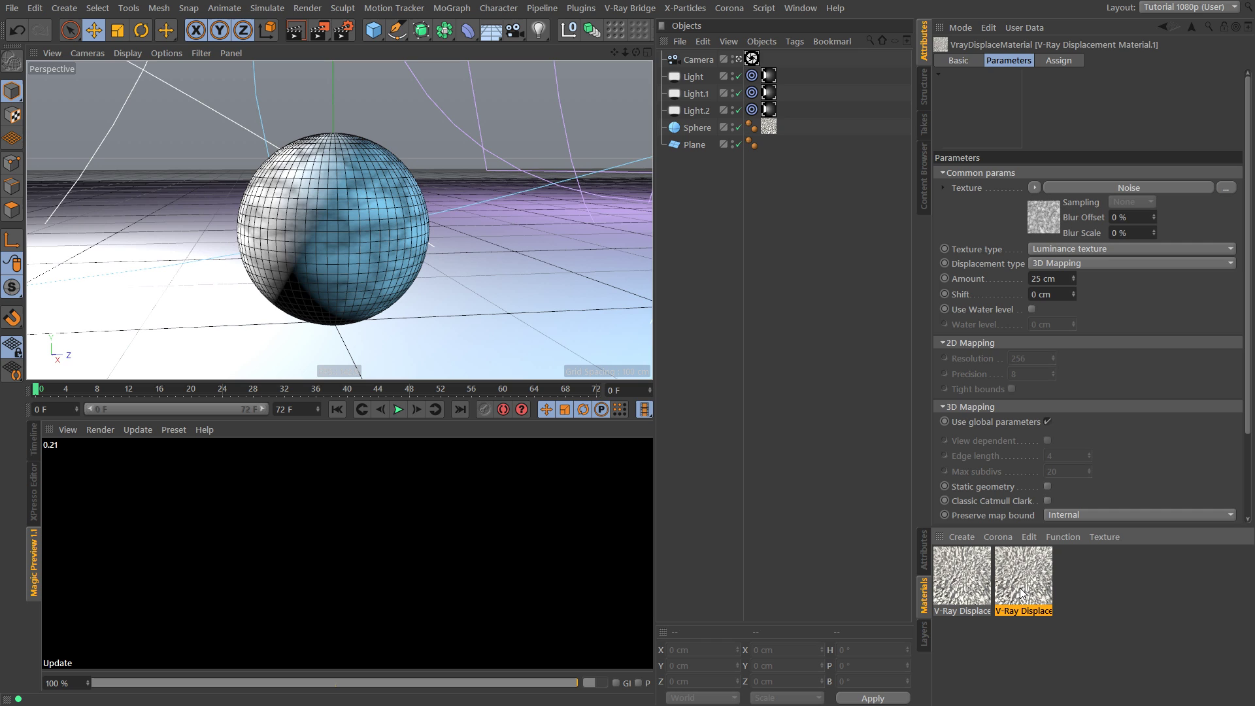
pyautogui.click(1073, 212)
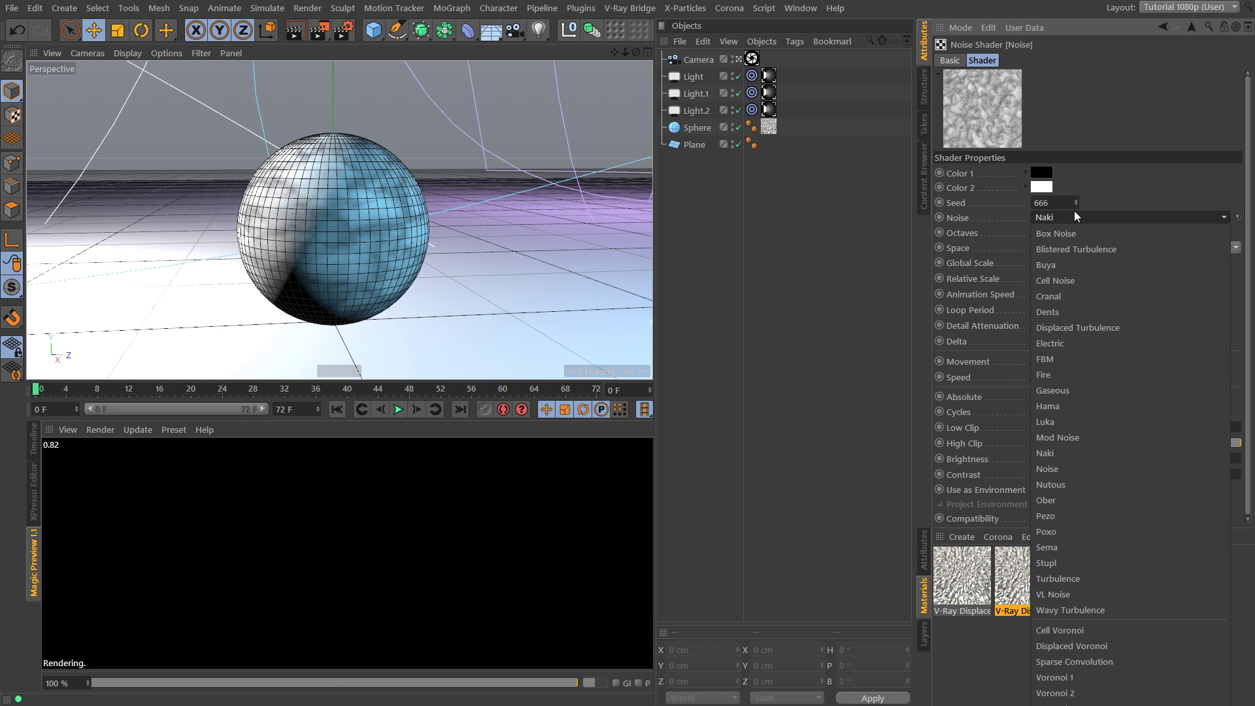
pyautogui.click(1066, 261)
# Replace the material on the Sphere's texture tag with the Buya copy and display the copy's parameters
pyautogui.moveTo(1025, 575); pyautogui.dragTo(770, 129)
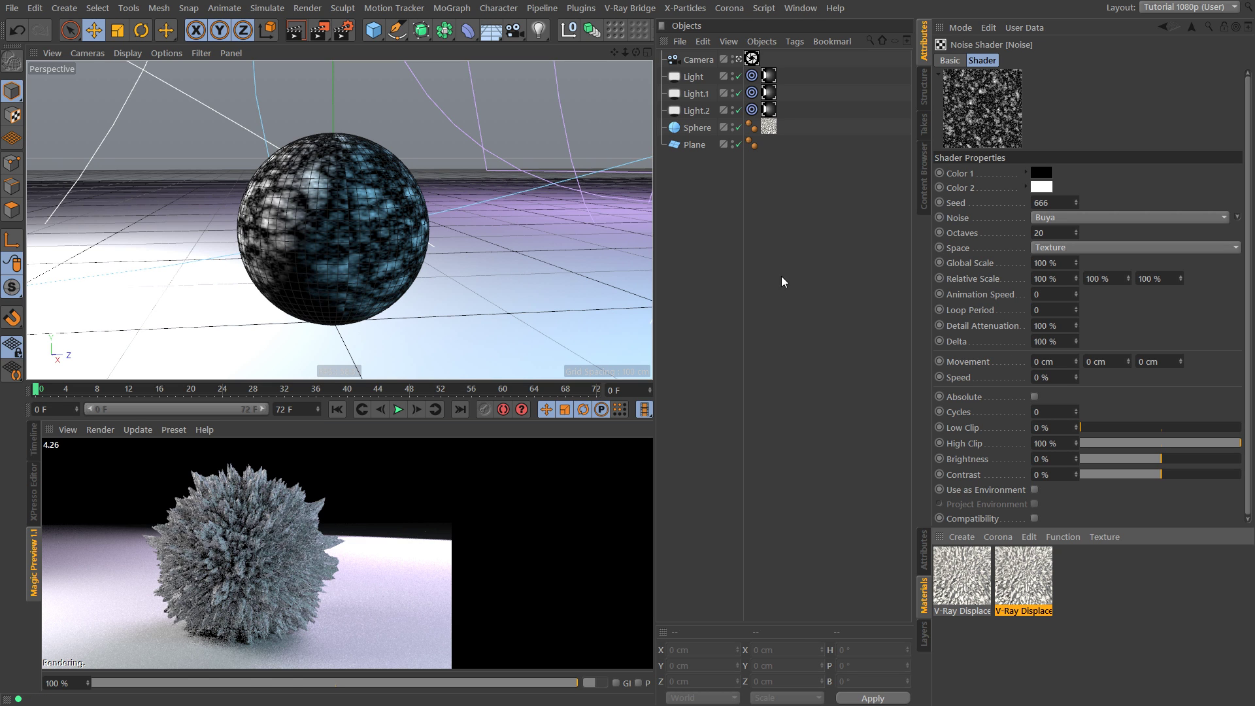
pyautogui.click(768, 127)
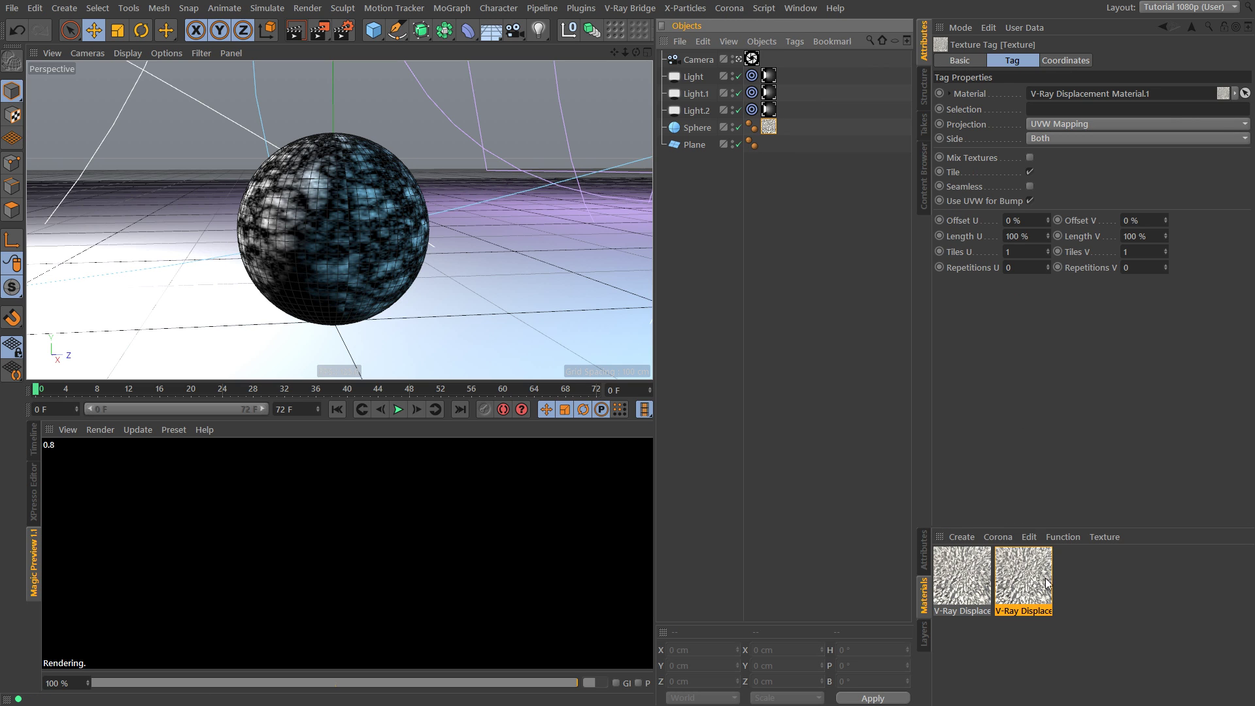
pyautogui.click(1045, 577)
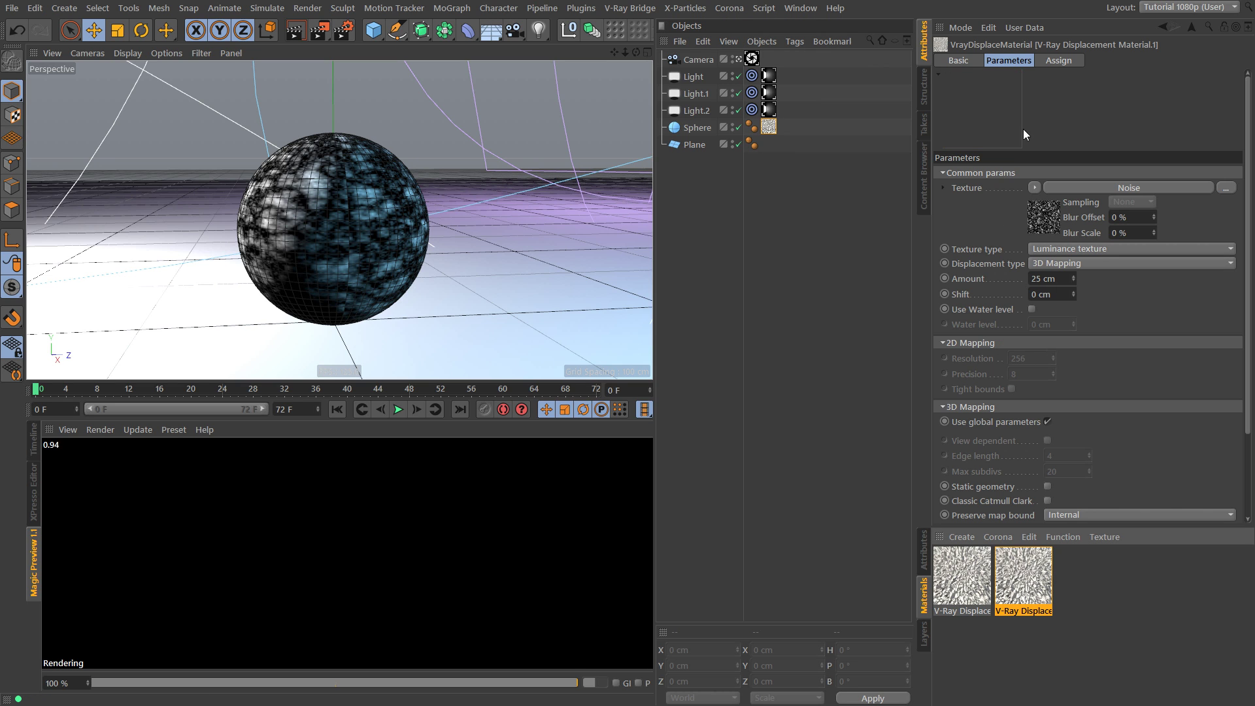
# Set the Buya noise's Global Scale to 350 % to compare the render, and raise it to 1000 %
pyautogui.click(1050, 218)
pyautogui.click(1065, 261)
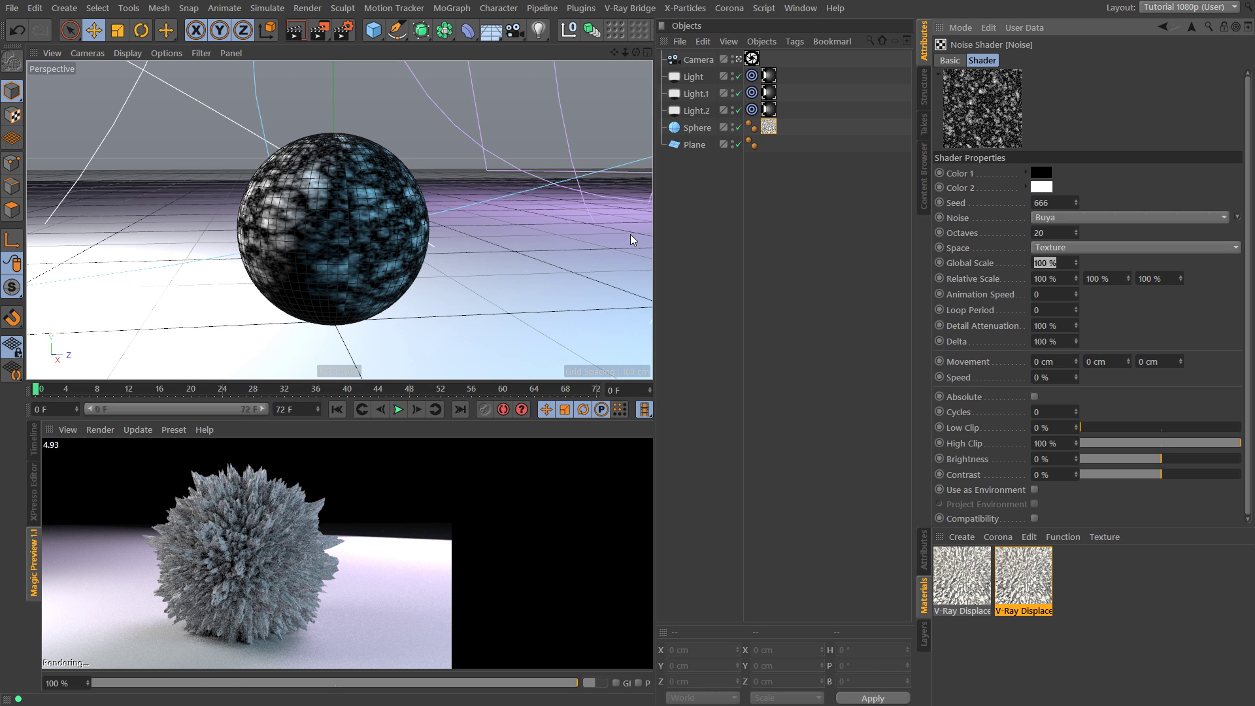
pyautogui.write('350')
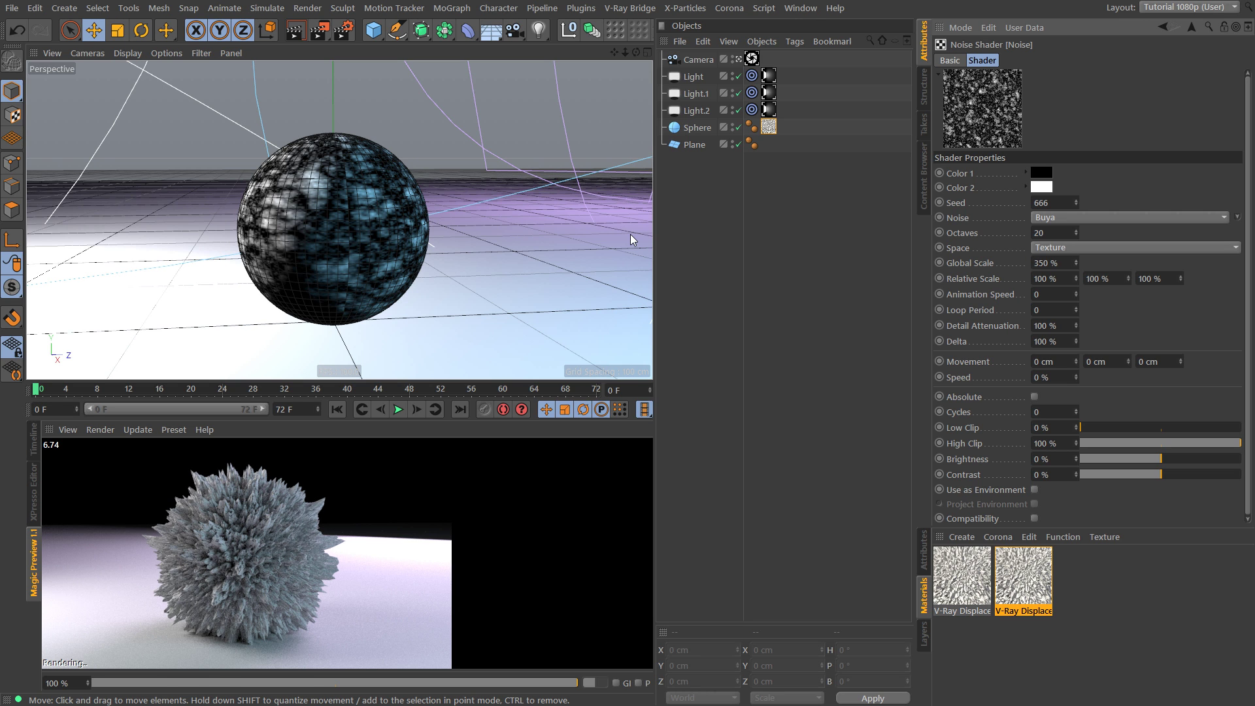
pyautogui.press('Return')
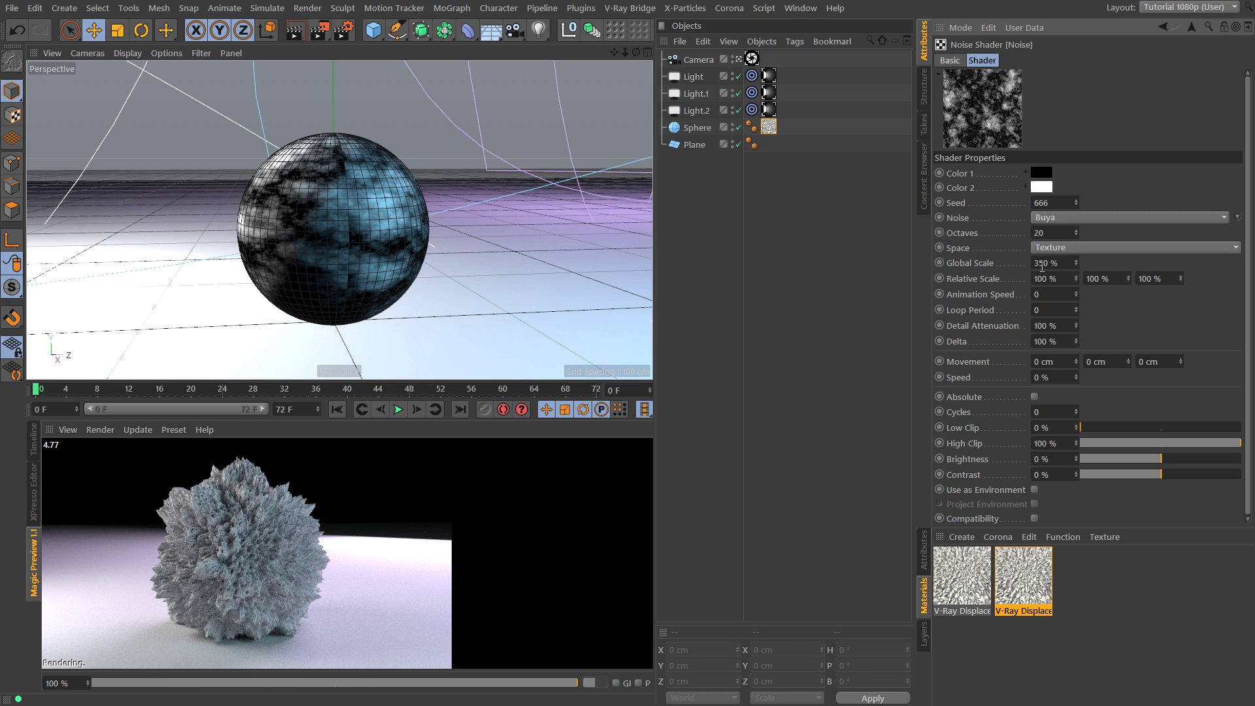
pyautogui.doubleClick(1066, 262)
pyautogui.write('1000')
pyautogui.press('Return')
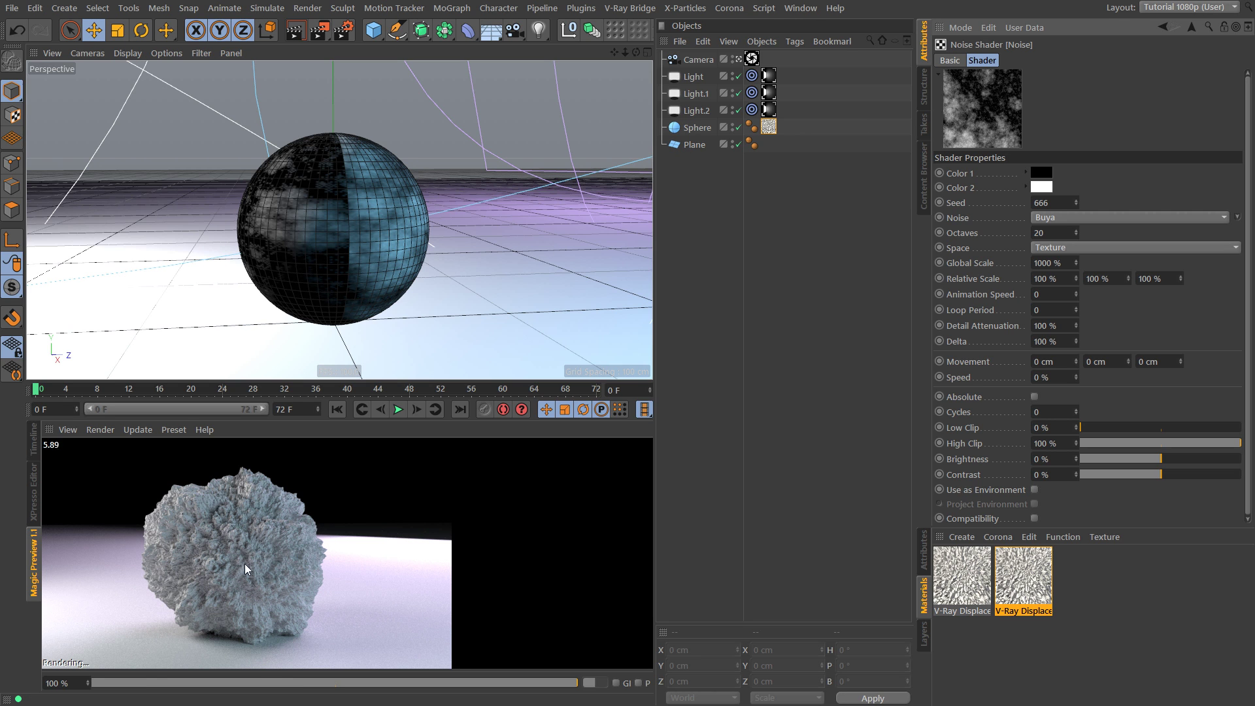
# Switch the displacement noise to Luka with seed 794 and a Global Scale of 800 %
pyautogui.click(1065, 218)
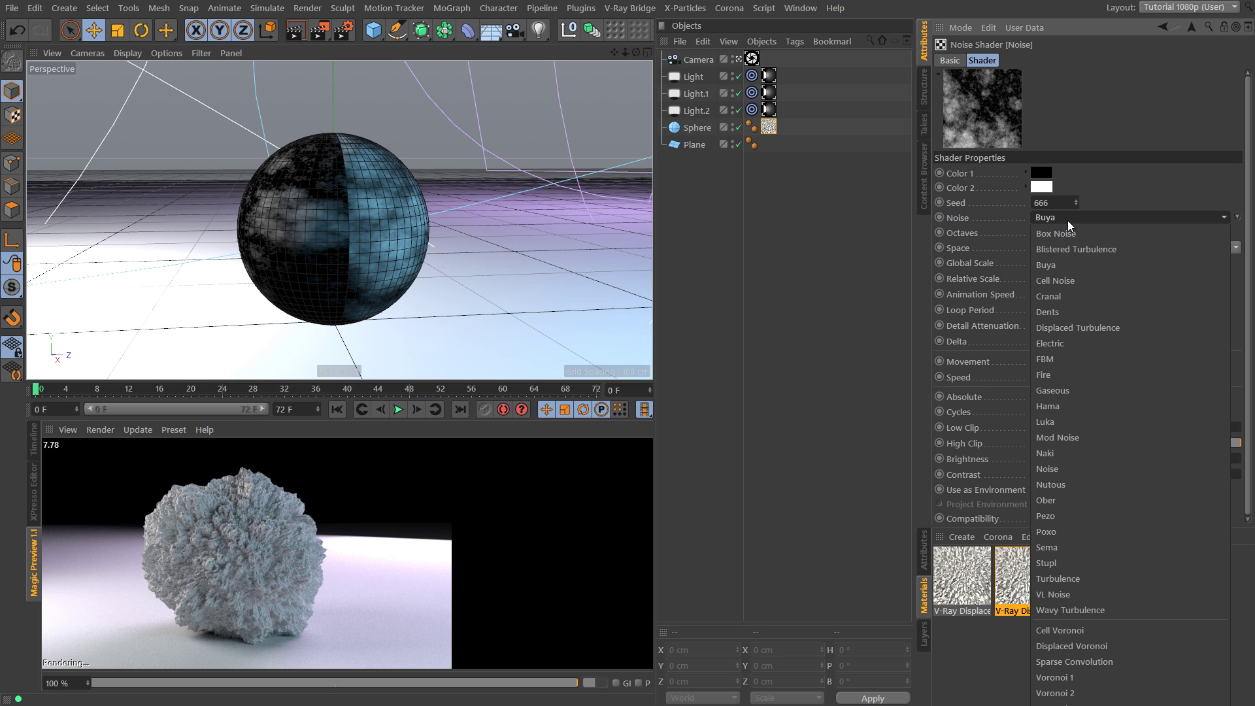
pyautogui.click(1066, 421)
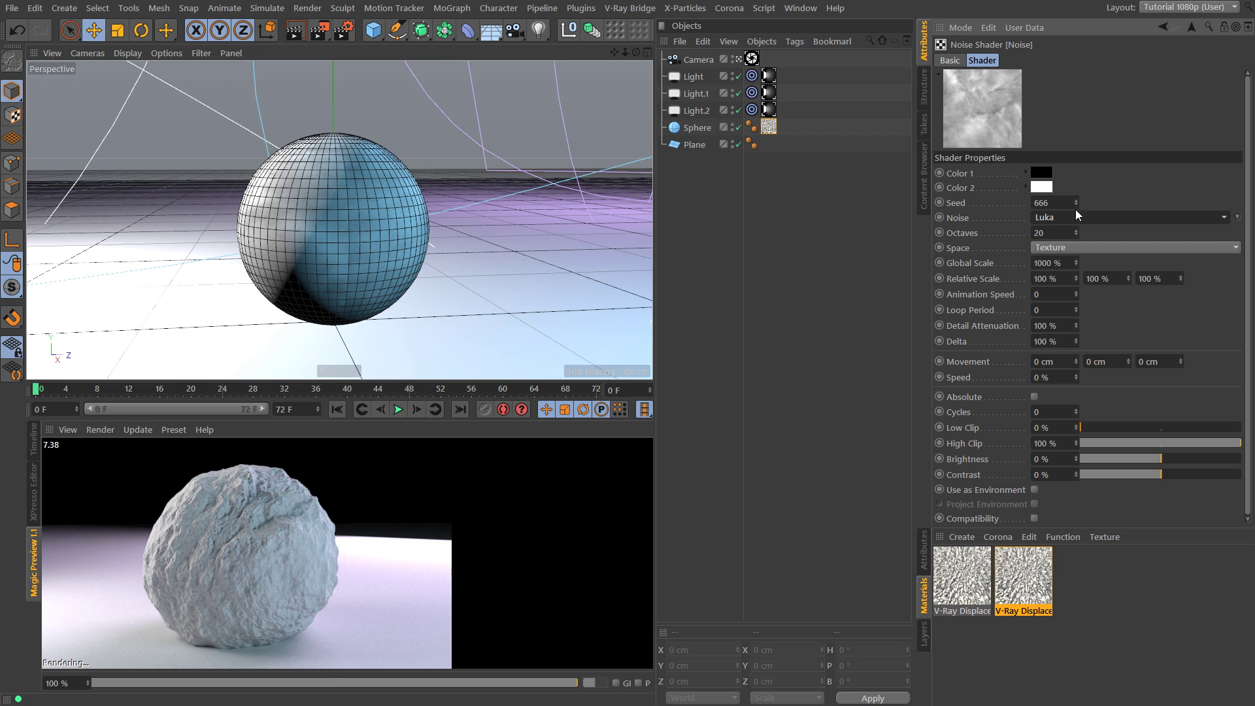
pyautogui.moveTo(1075, 201); pyautogui.dragTo(1108, 138)
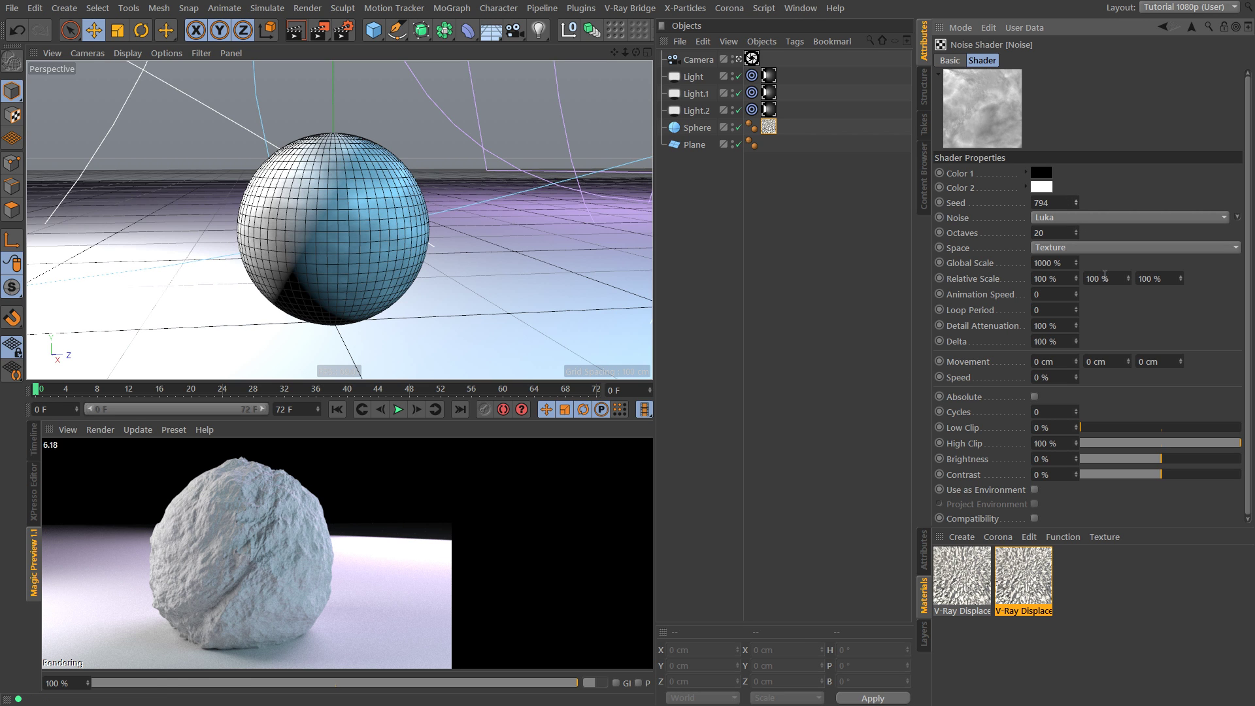
pyautogui.click(1052, 263)
pyautogui.write('800')
pyautogui.press('Return')
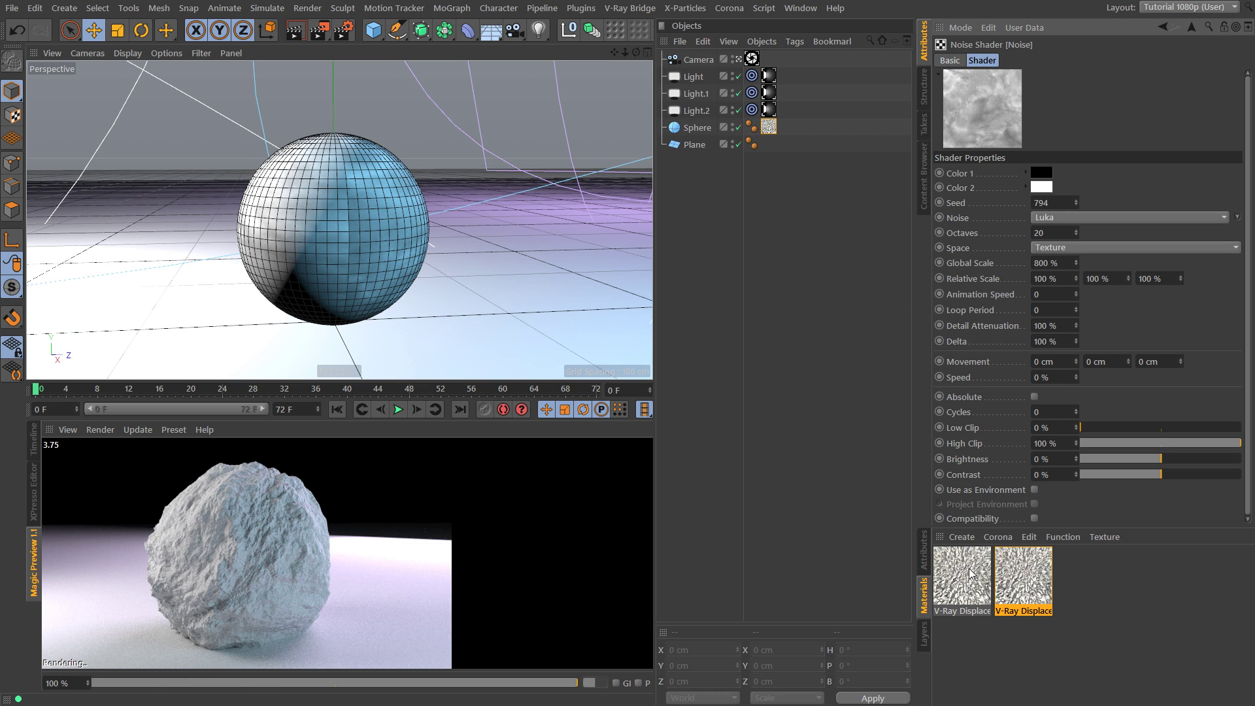
# Create a V-Ray Advanced Material and change the scene used for its material preview
pyautogui.click(1008, 648)
pyautogui.click(966, 537)
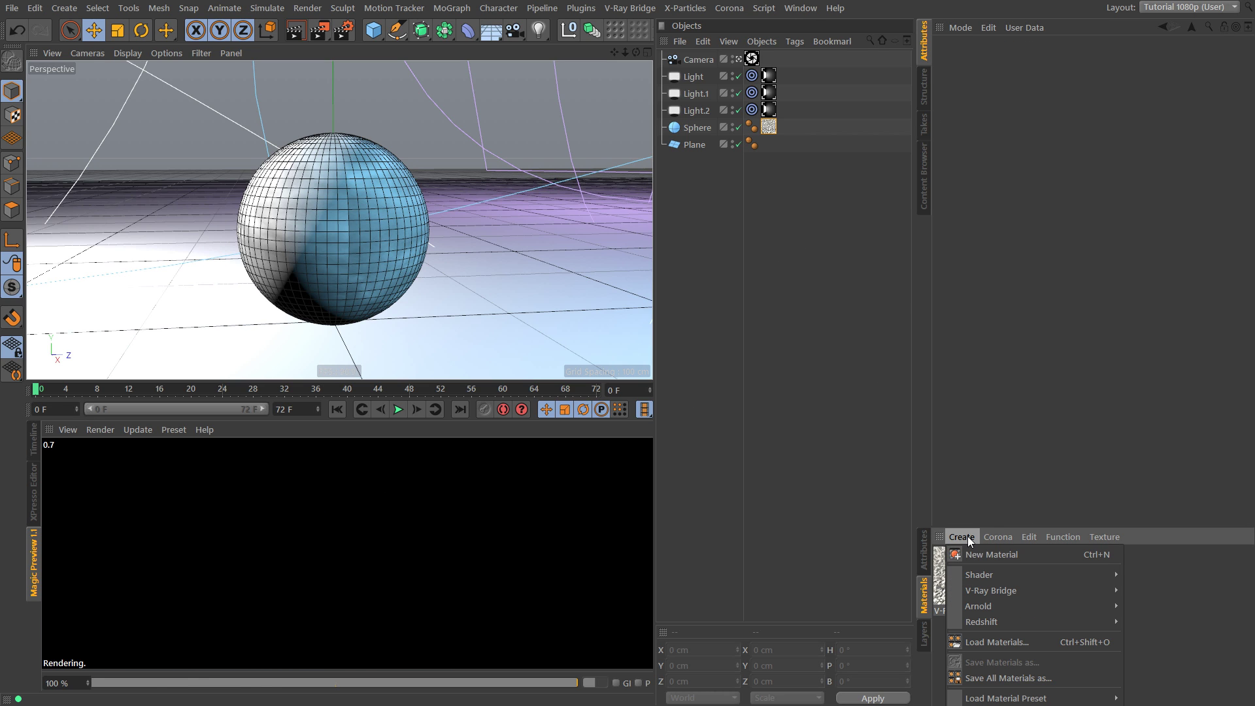
pyautogui.moveTo(1045, 590)
pyautogui.click(1175, 590)
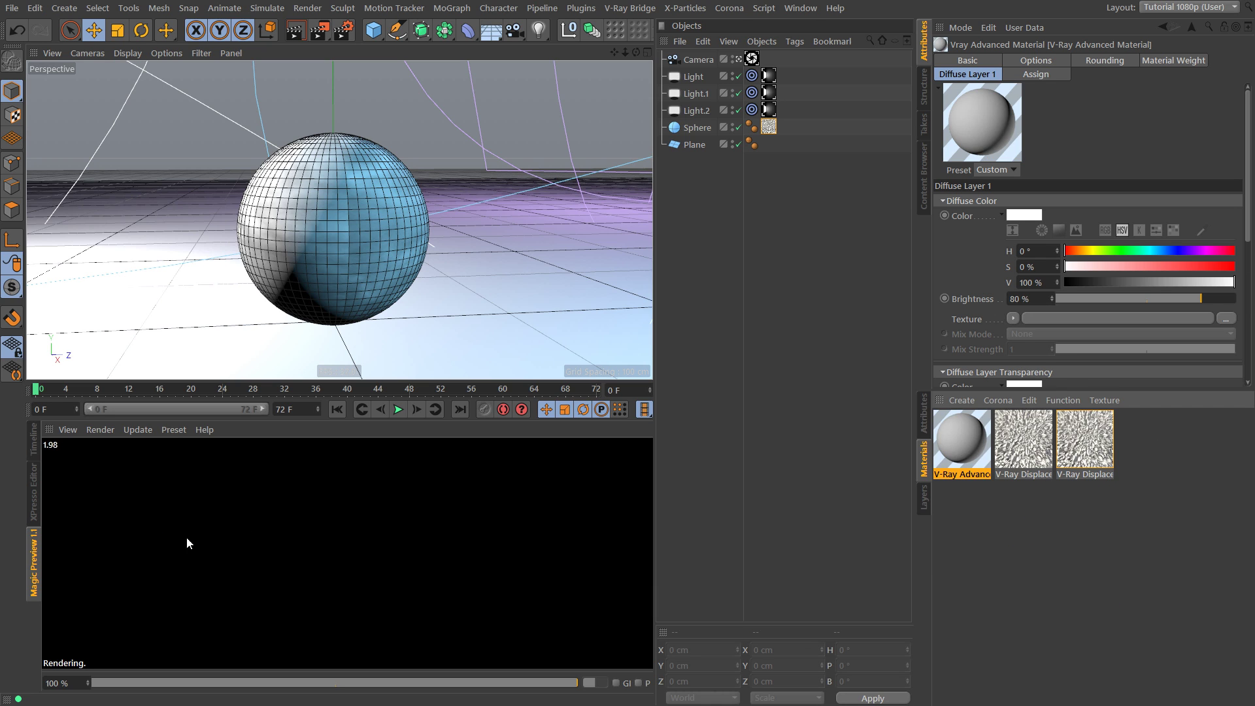
pyautogui.rightClick(979, 111)
pyautogui.click(1033, 198)
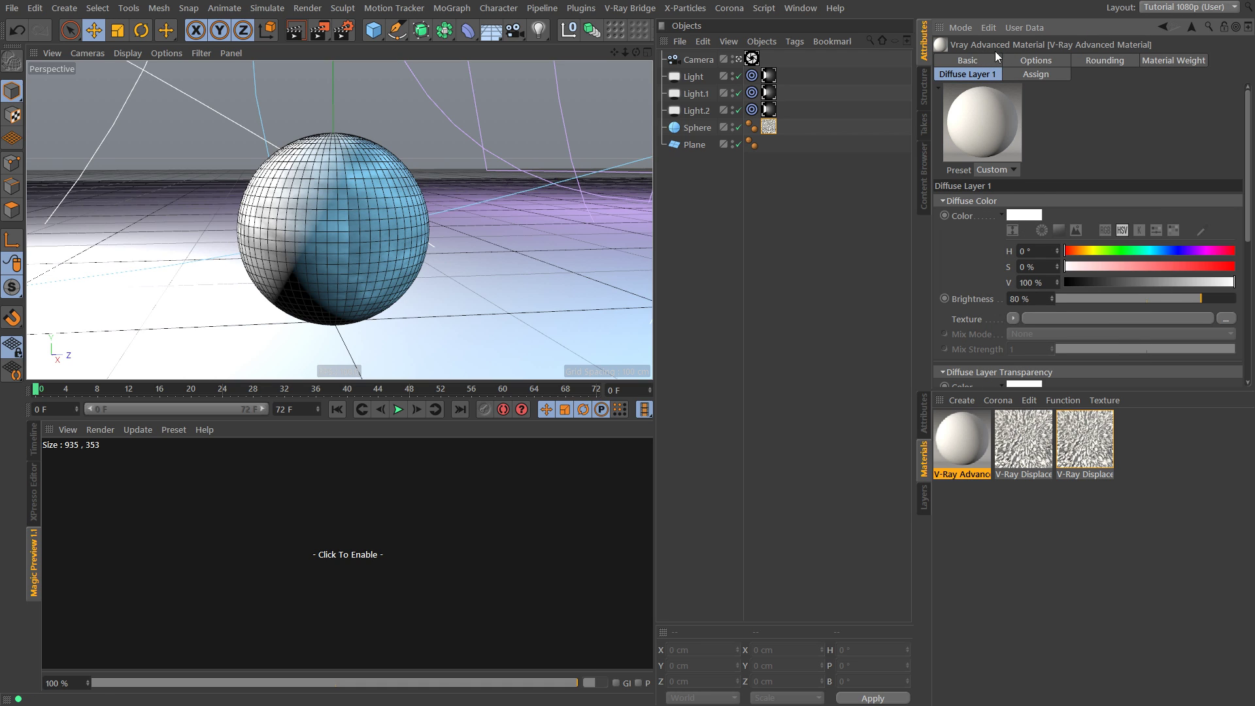
# Apply the V-Ray Advanced Material to the Sphere and compare its texture tag with the displacement material's tag
pyautogui.click(971, 61)
pyautogui.moveTo(967, 447); pyautogui.dragTo(709, 130)
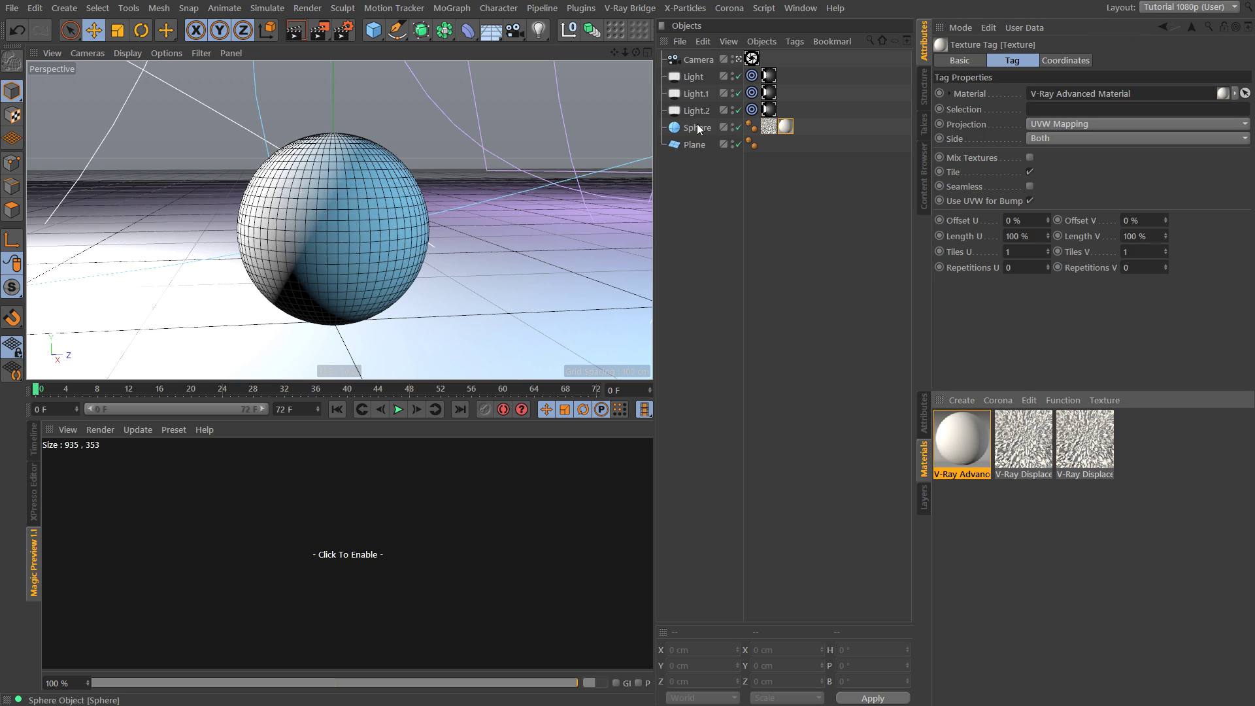
pyautogui.click(769, 128)
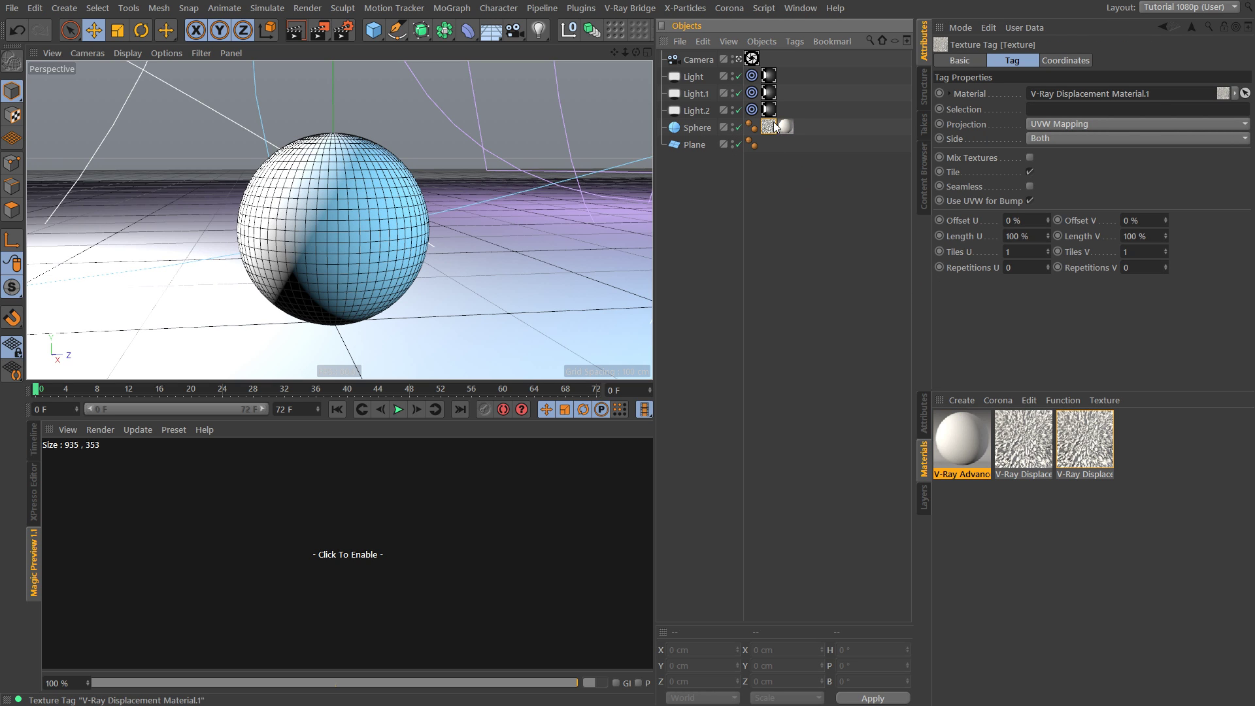
pyautogui.click(787, 129)
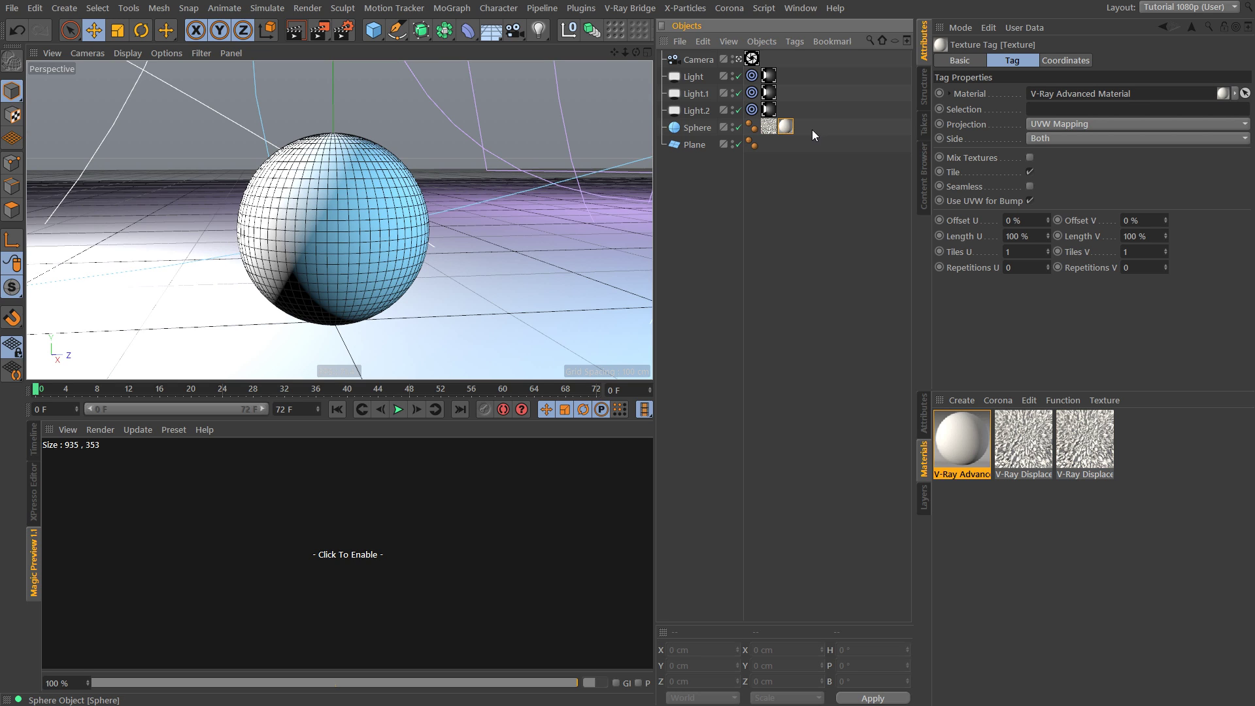
pyautogui.click(768, 127)
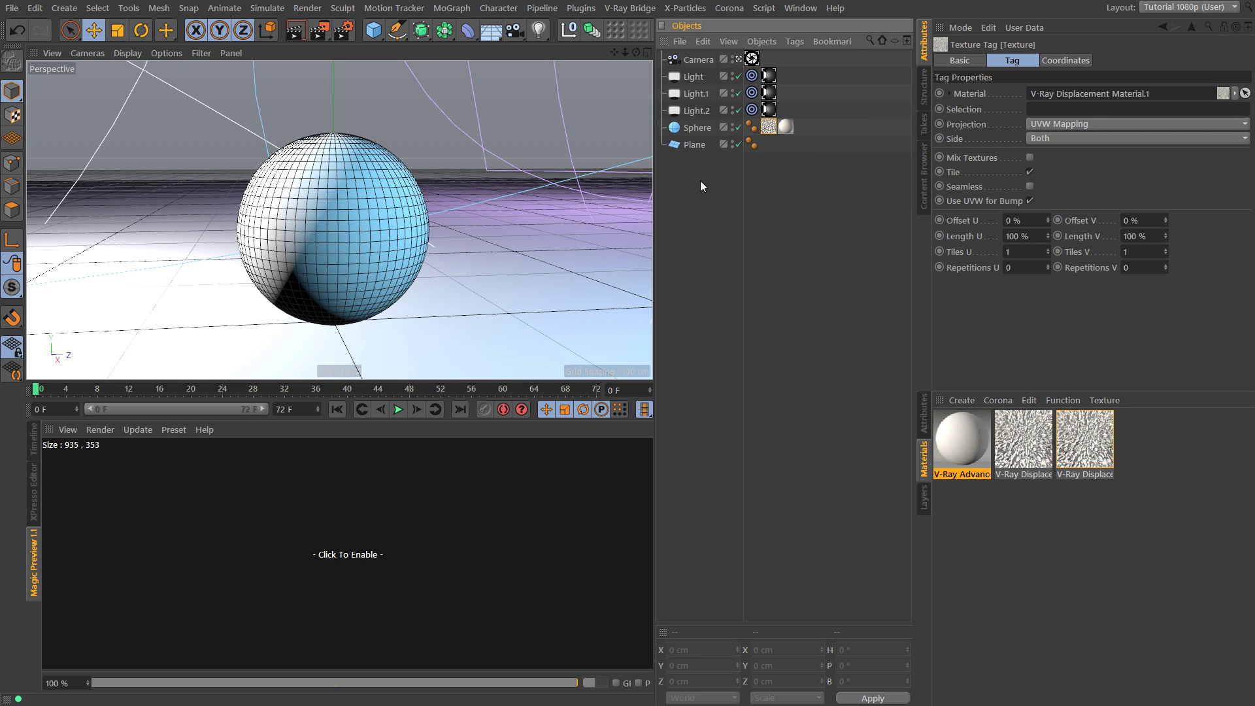
pyautogui.click(785, 126)
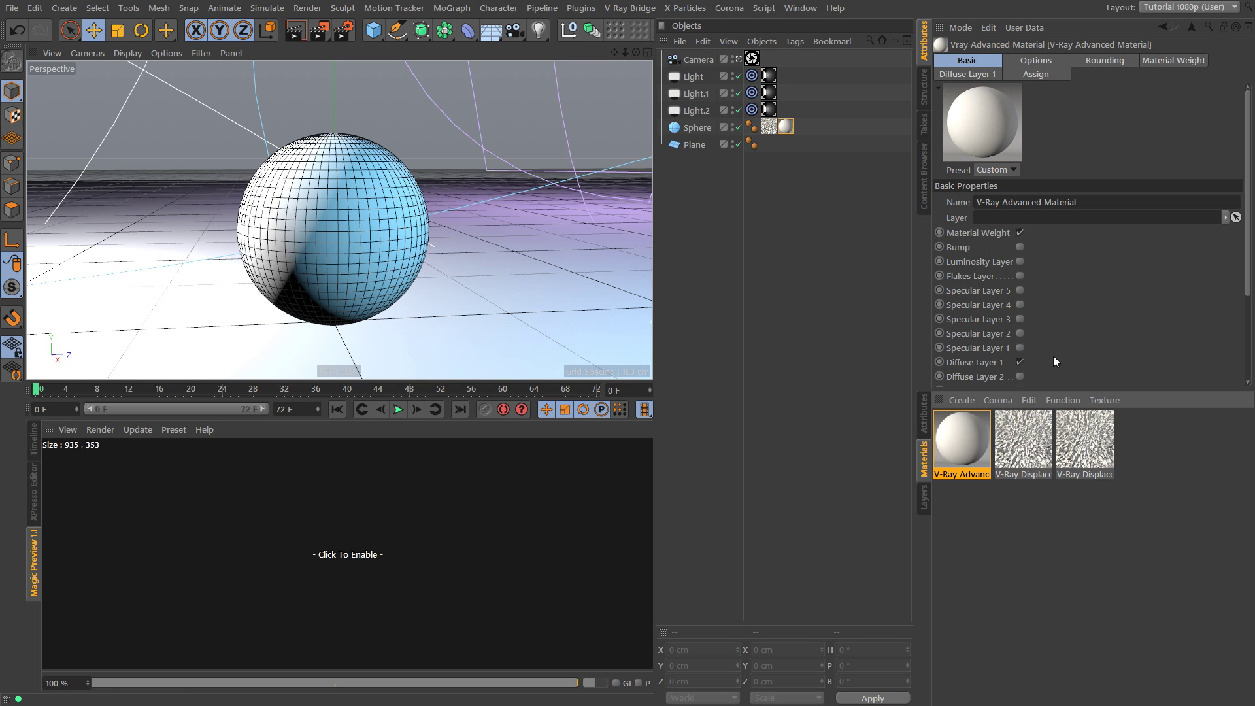
# Display the advanced material's Diffuse Layer 1 settings with only the Diffuse Color group expanded
pyautogui.moveTo(1059, 389); pyautogui.dragTo(1065, 513)
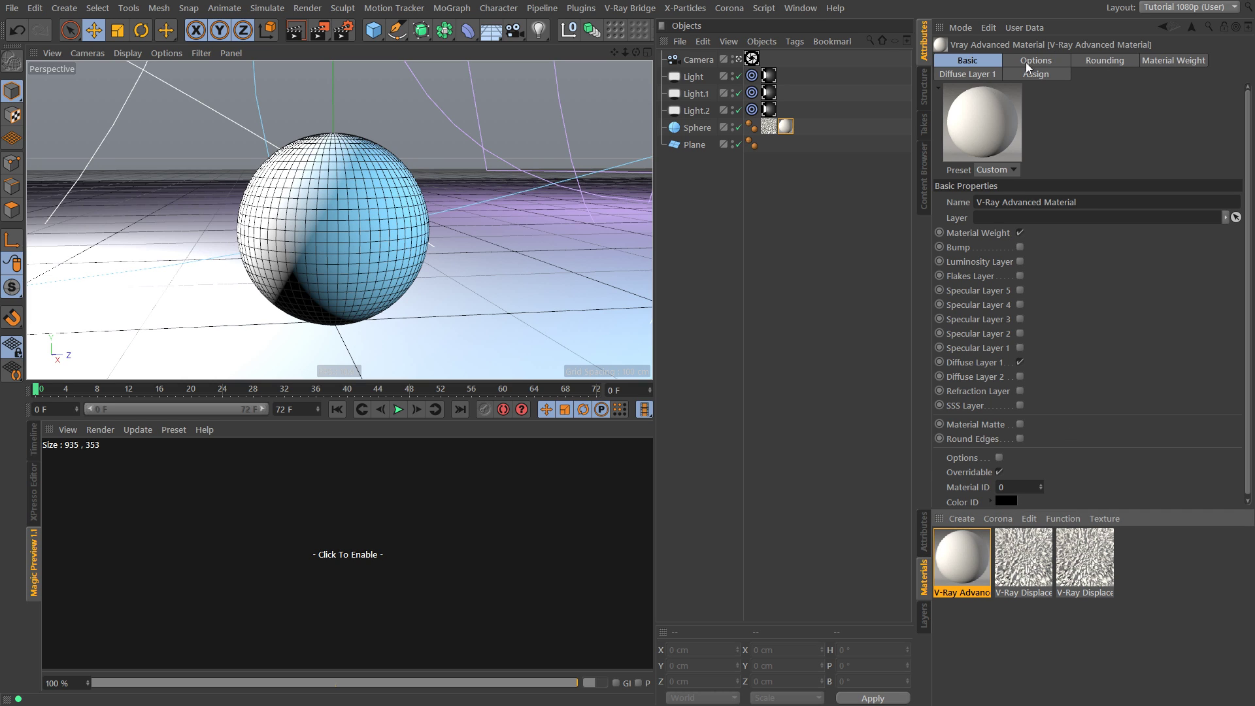
pyautogui.click(980, 75)
pyautogui.click(944, 201)
pyautogui.click(941, 220)
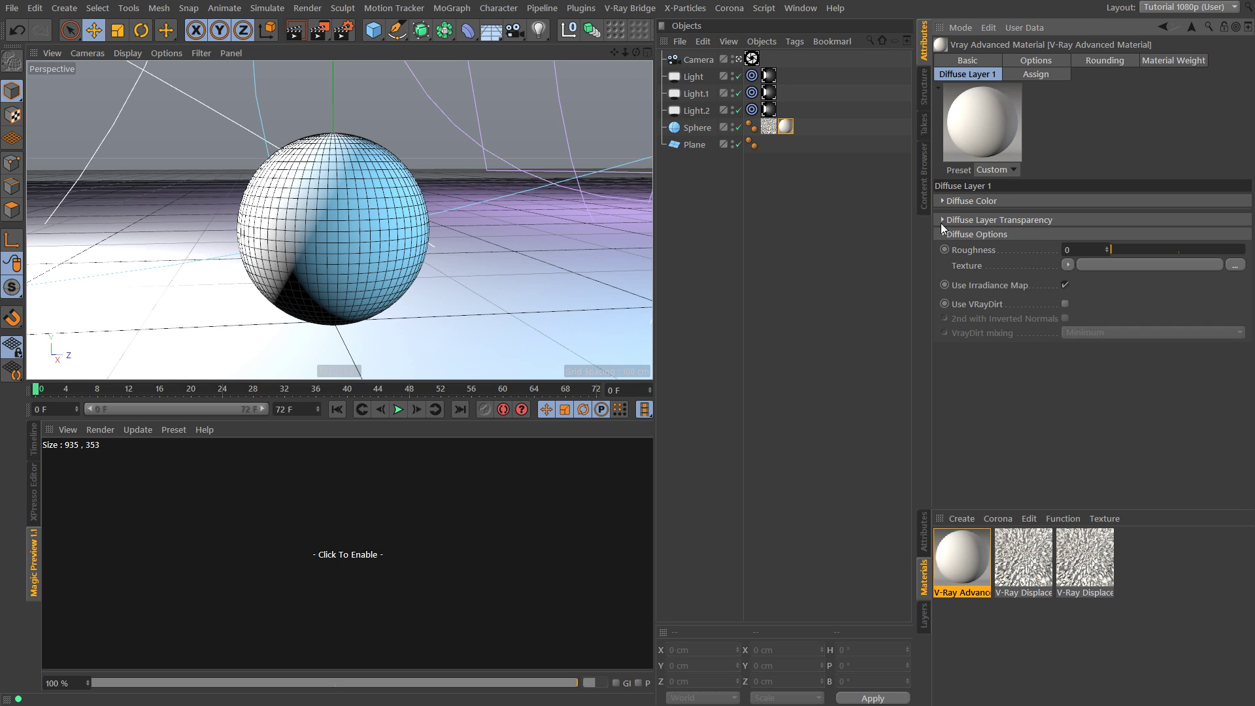
pyautogui.click(943, 233)
pyautogui.click(943, 201)
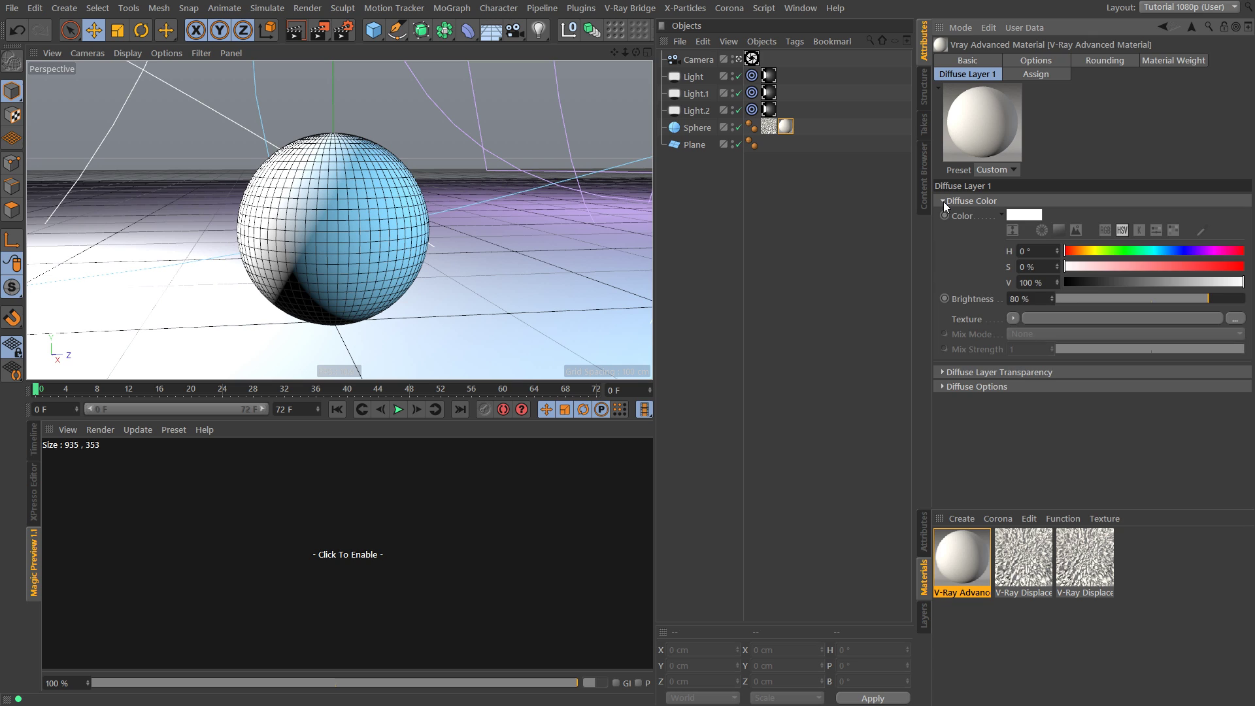
pyautogui.click(1013, 318)
pyautogui.moveTo(1051, 620)
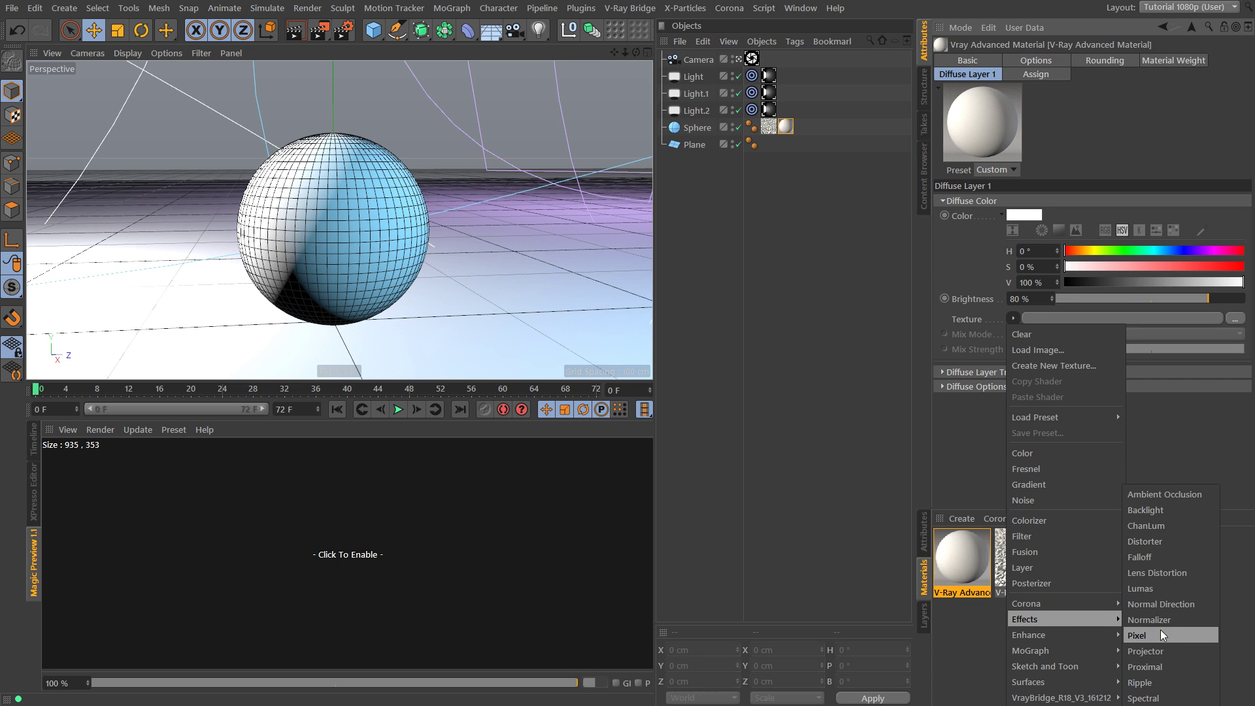
pyautogui.click(1155, 698)
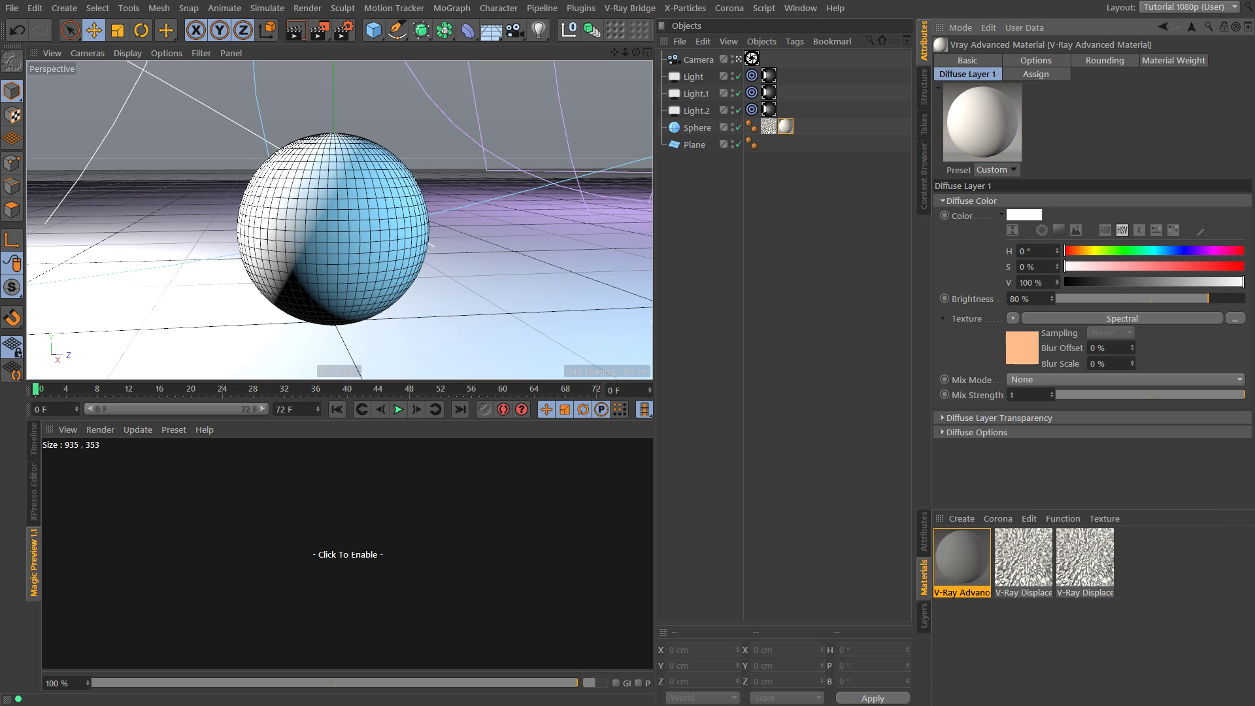
# Load a Terrain Mask shader as the diffuse texture, wrap it in a Layer shader and display the layer stack
pyautogui.click(1013, 318)
pyautogui.moveTo(1046, 638)
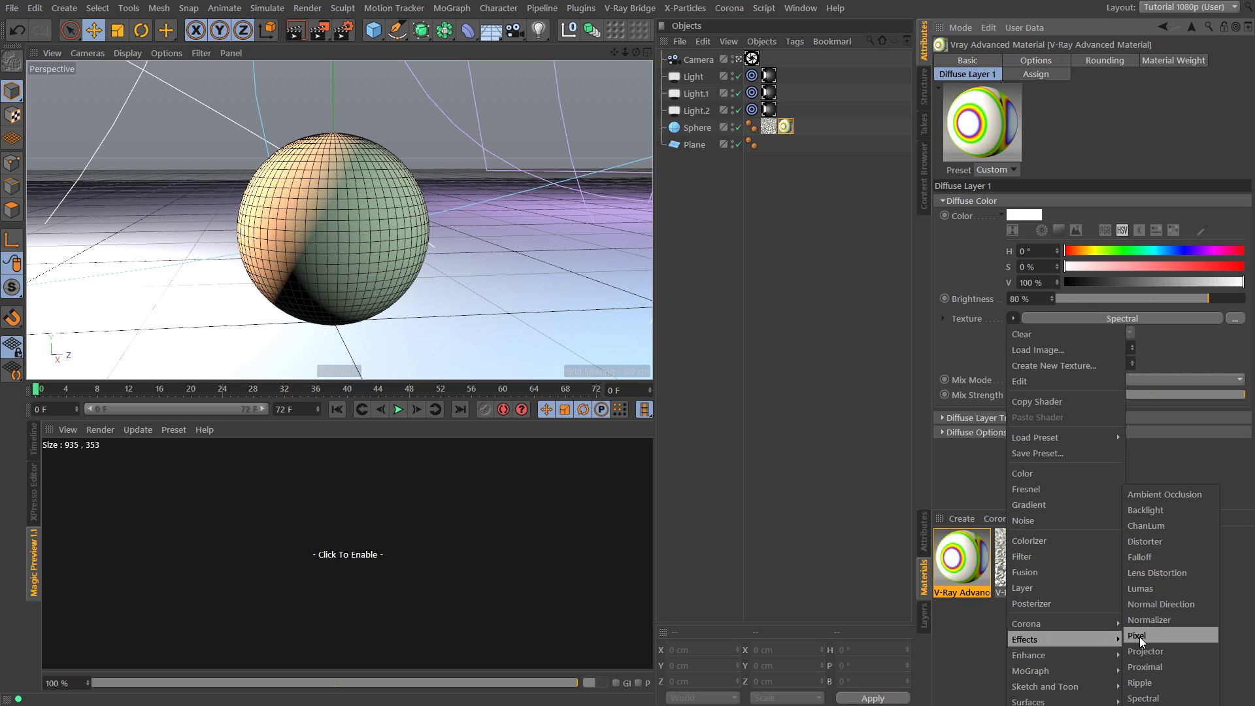
pyautogui.click(1159, 705)
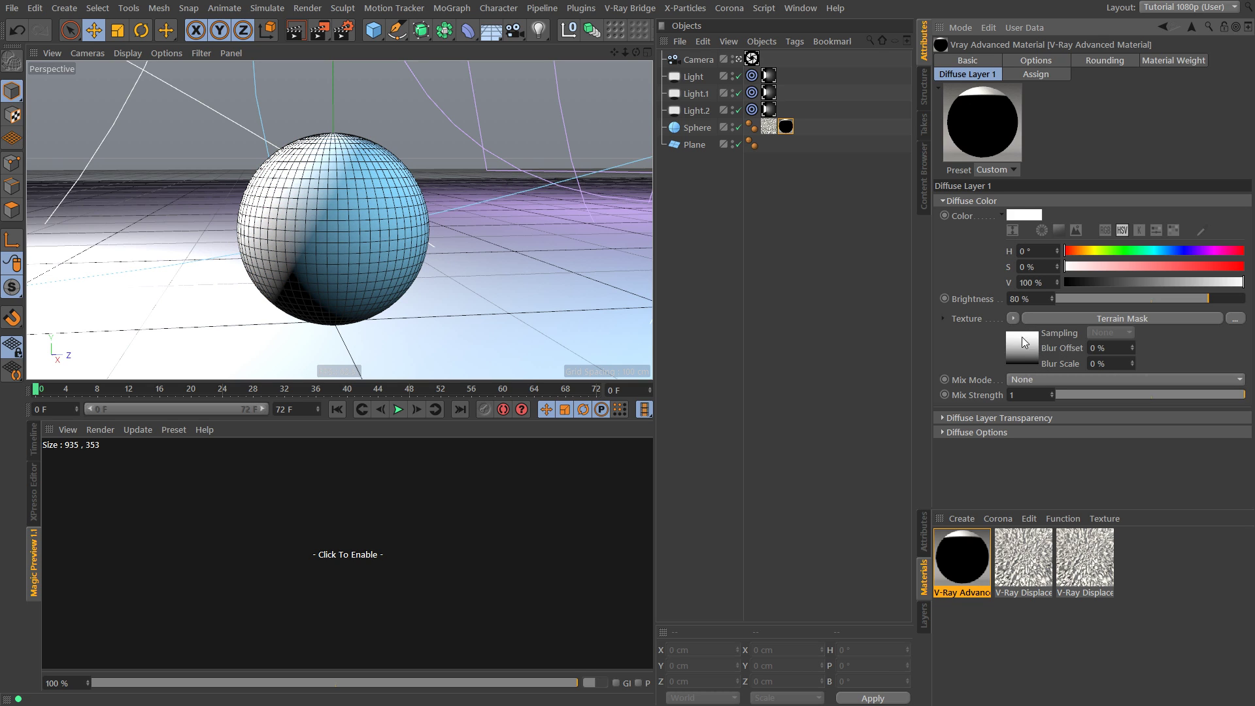
pyautogui.click(1013, 318)
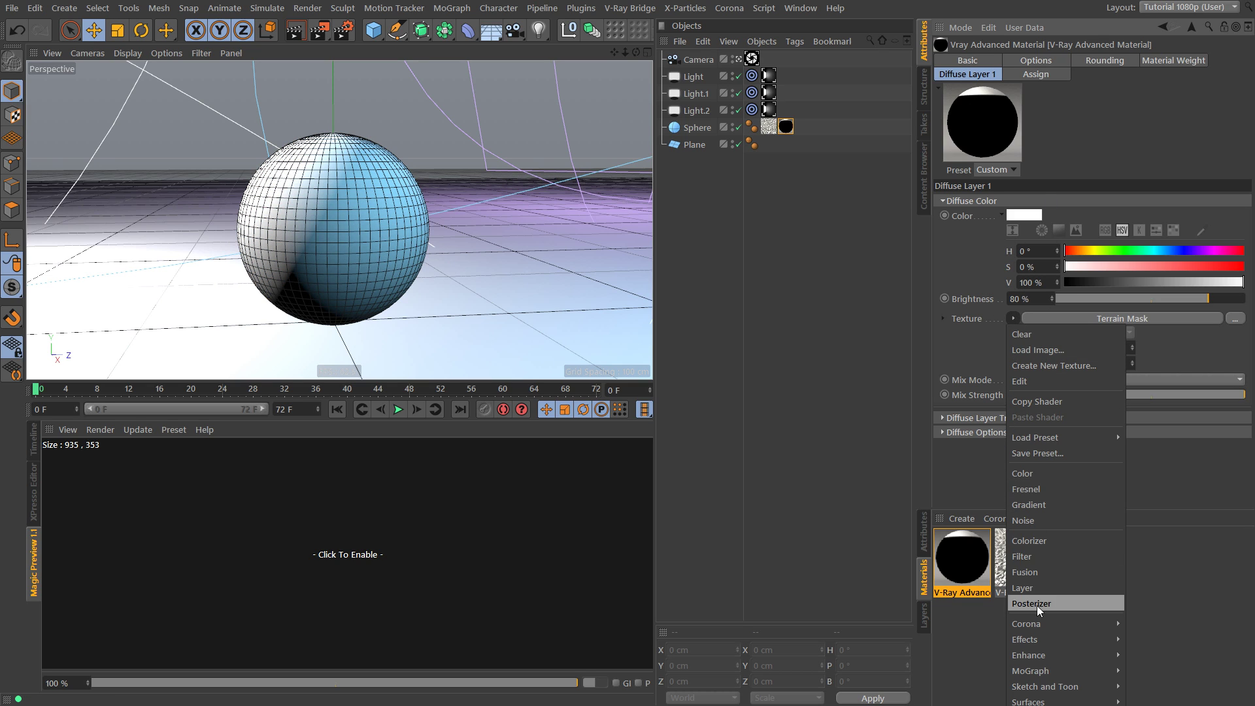
pyautogui.click(1041, 589)
pyautogui.click(1020, 345)
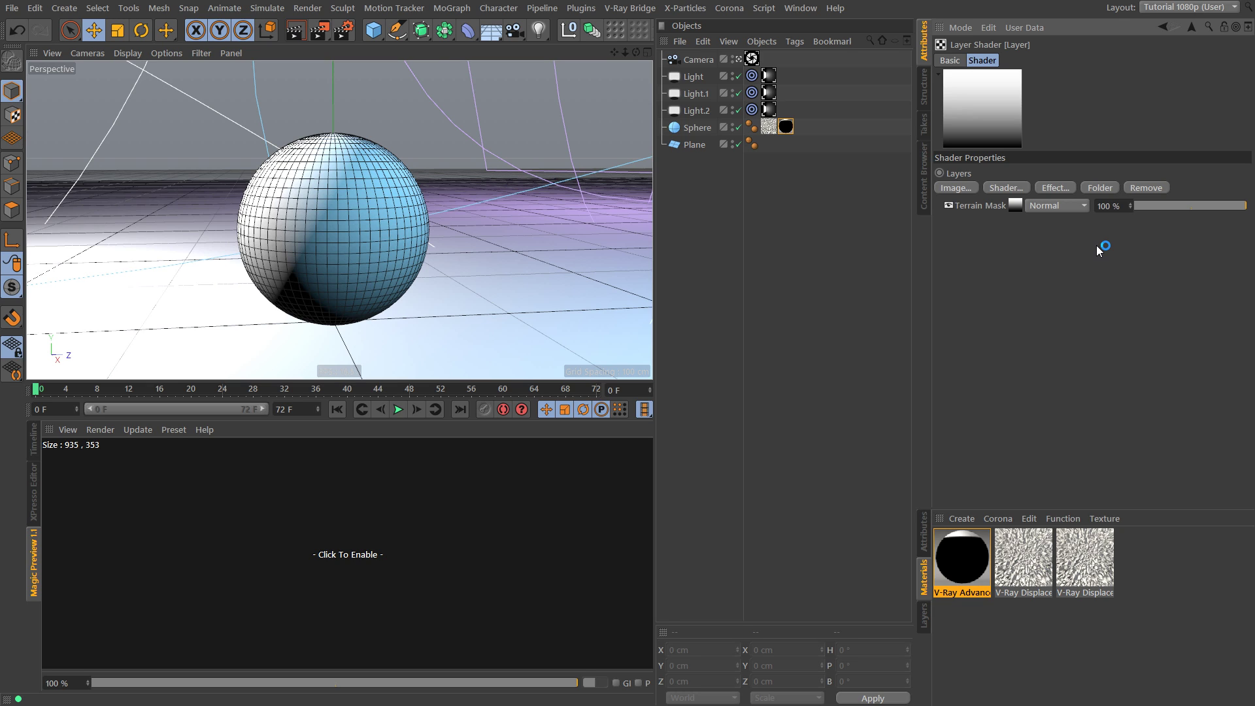
# Copy the Noise shader from V-Ray Displacement Material.1 and return to the advanced material's Layer shader
pyautogui.click(1002, 187)
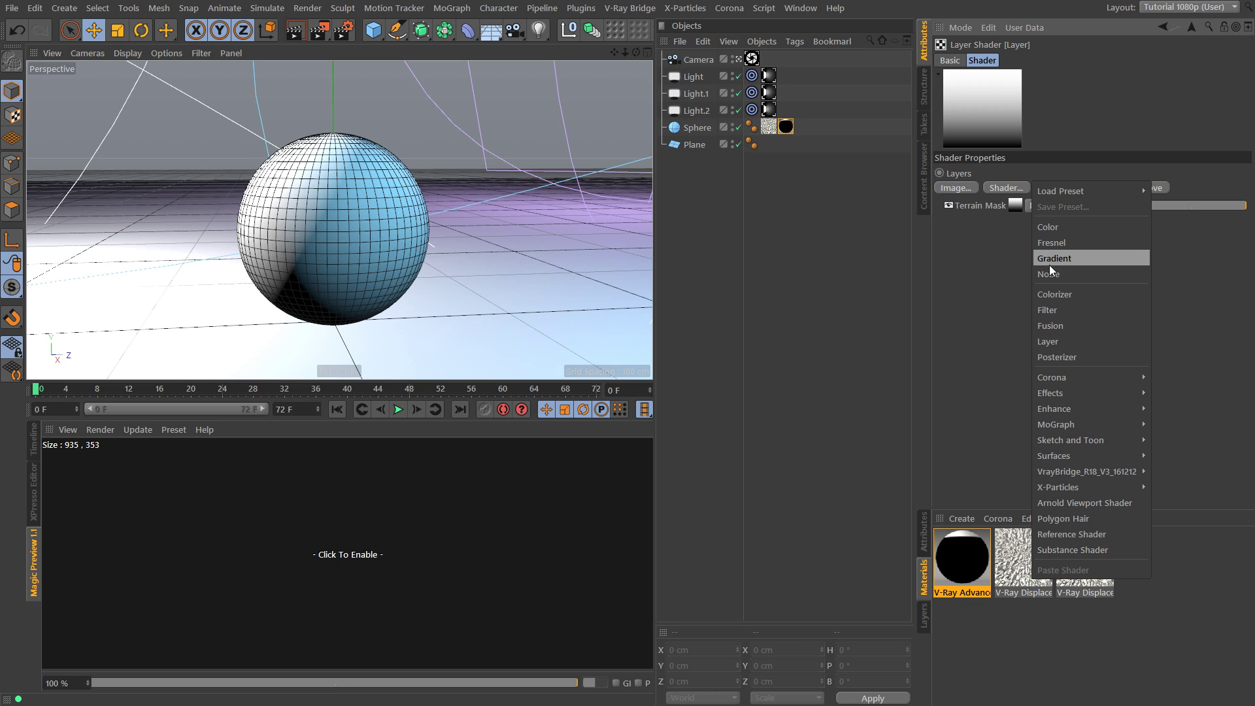
pyautogui.click(992, 604)
pyautogui.click(1089, 559)
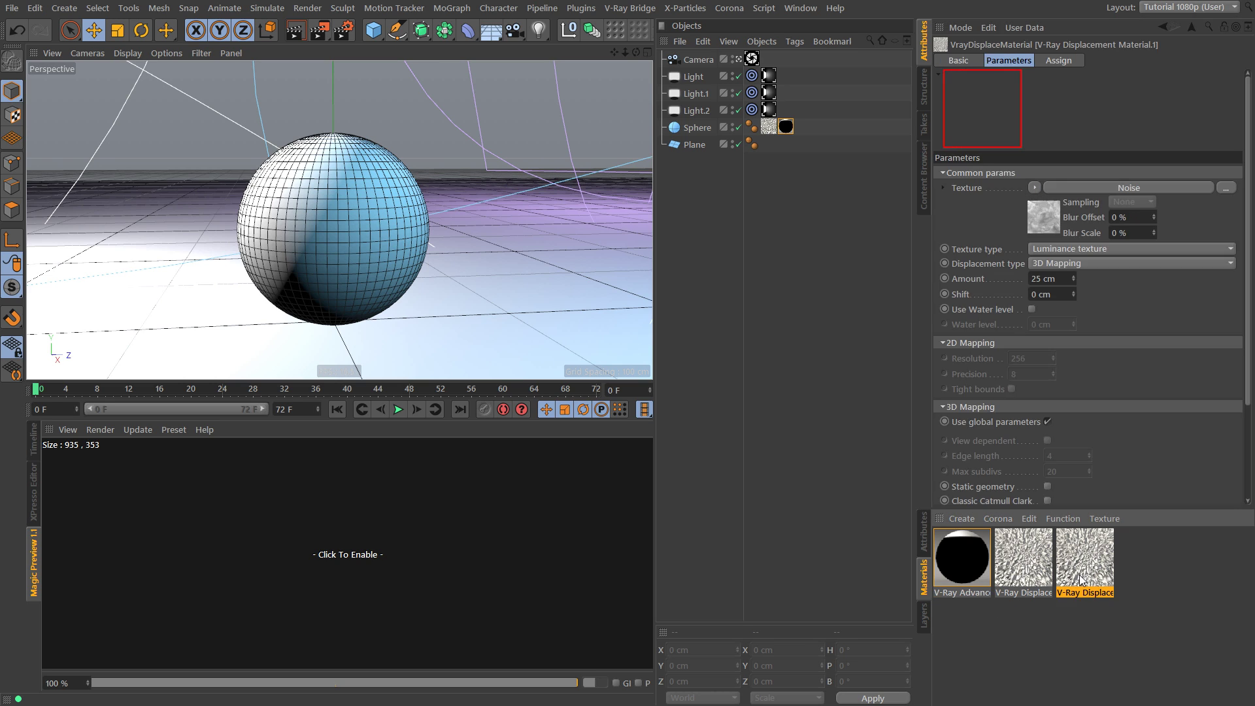
pyautogui.click(1034, 187)
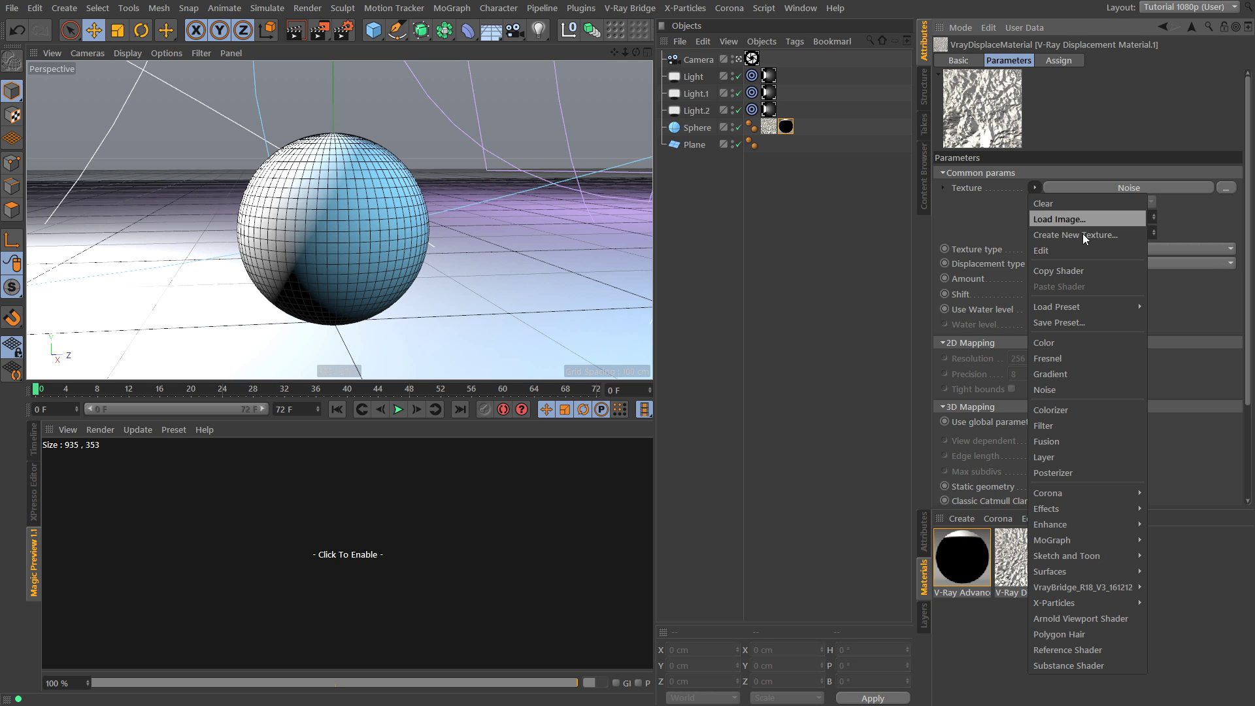
pyautogui.click(1060, 270)
pyautogui.click(963, 552)
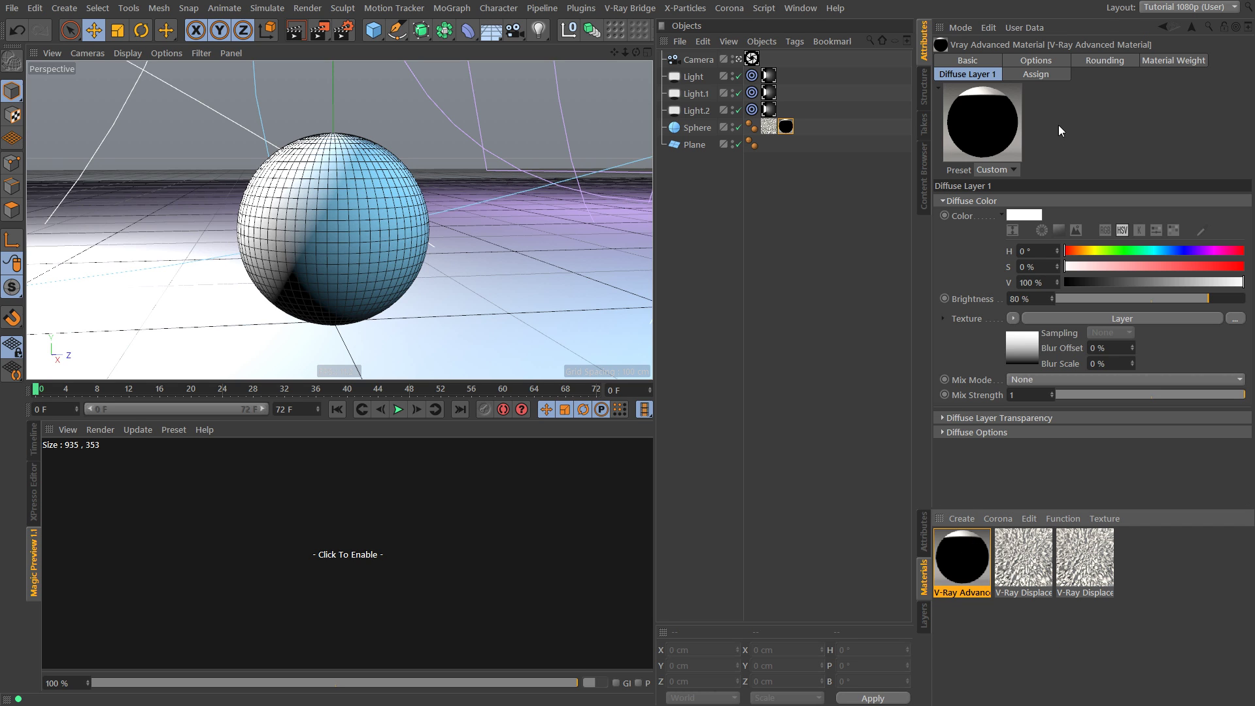
pyautogui.click(1018, 339)
# Add a Reference Shader to the diffuse Layer shader and place it below the Terrain Mask
pyautogui.click(997, 189)
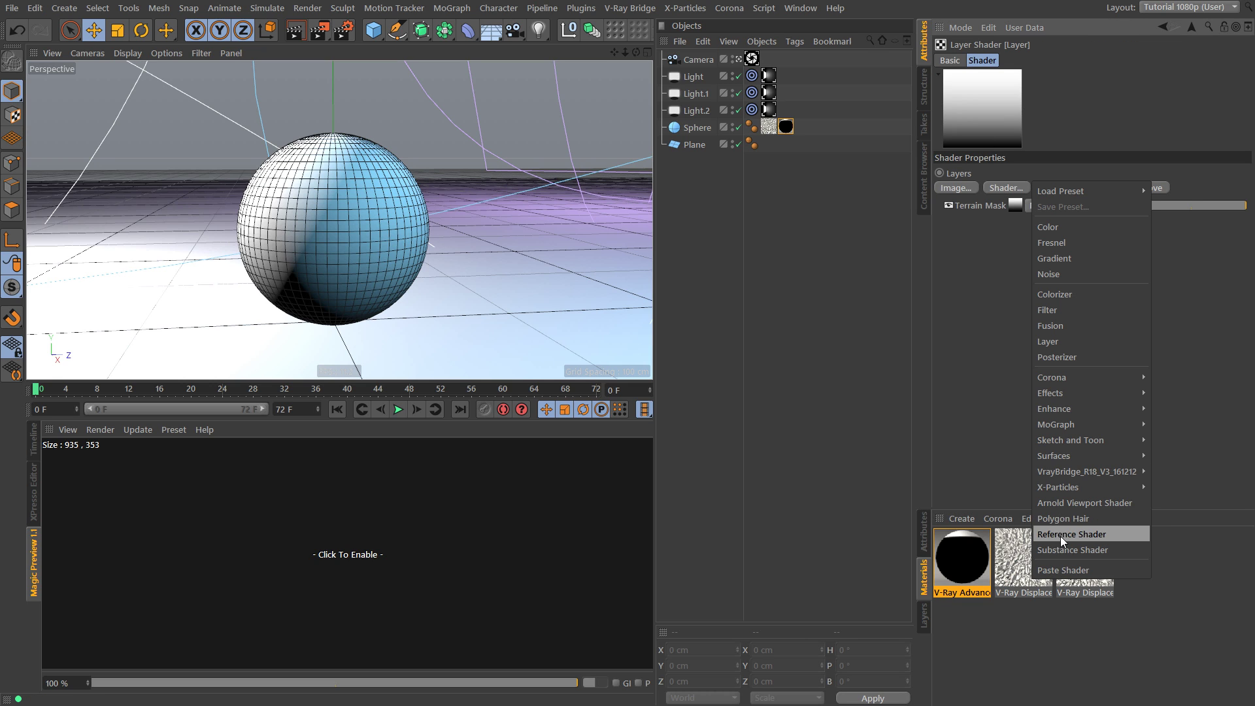
pyautogui.click(1060, 536)
pyautogui.moveTo(986, 207); pyautogui.dragTo(982, 233)
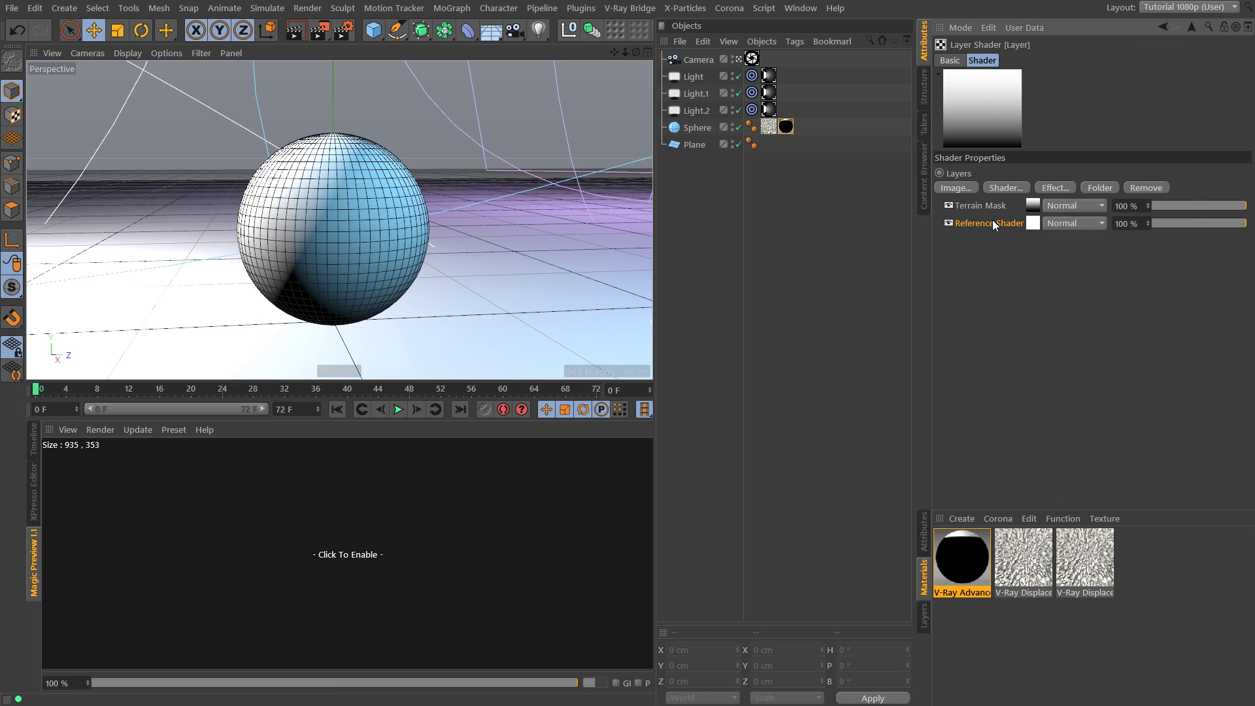
# Link the Reference Shader to the Noise shader of V-Ray Displacement Material.1 and return to the layer stack
pyautogui.click(1032, 223)
pyautogui.click(1118, 60)
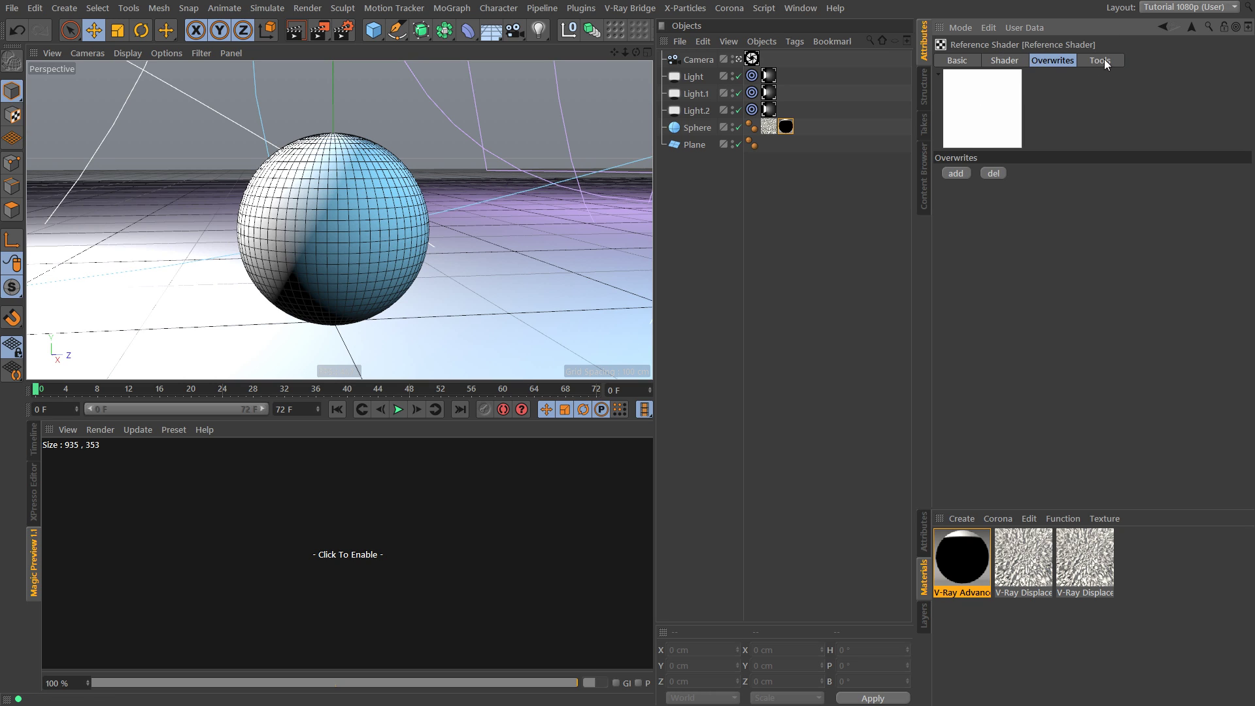
pyautogui.click(962, 175)
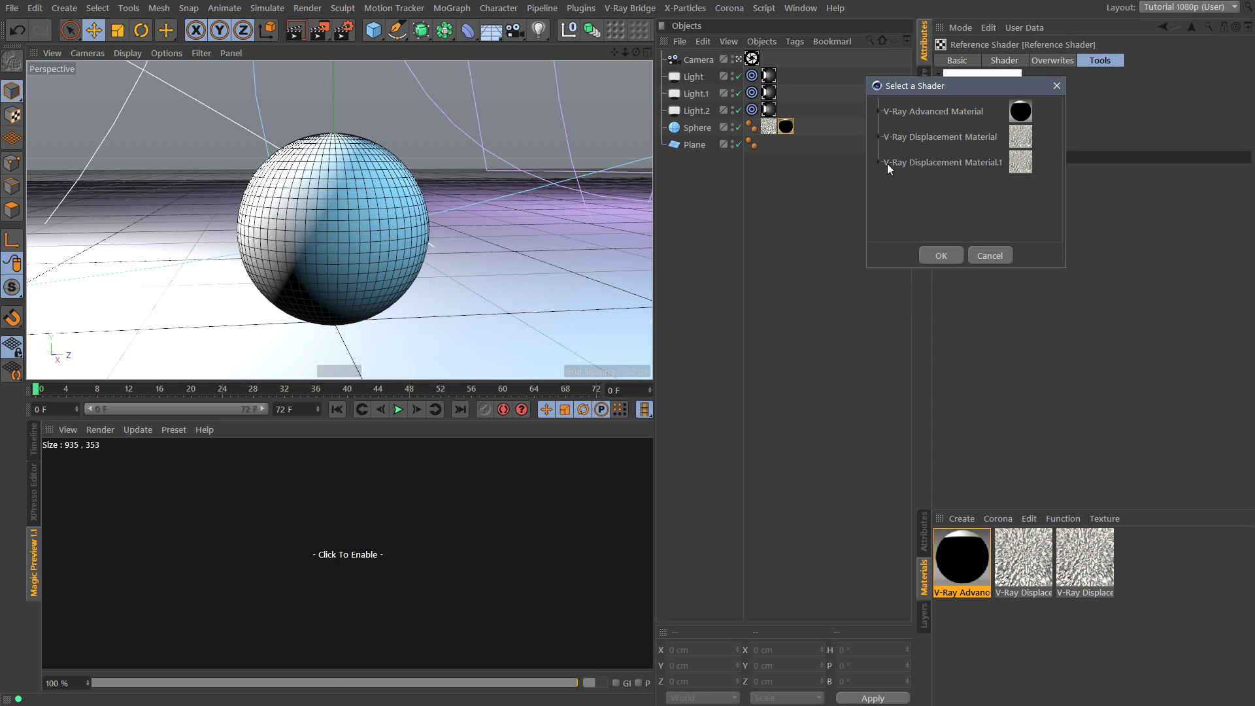
pyautogui.click(879, 136)
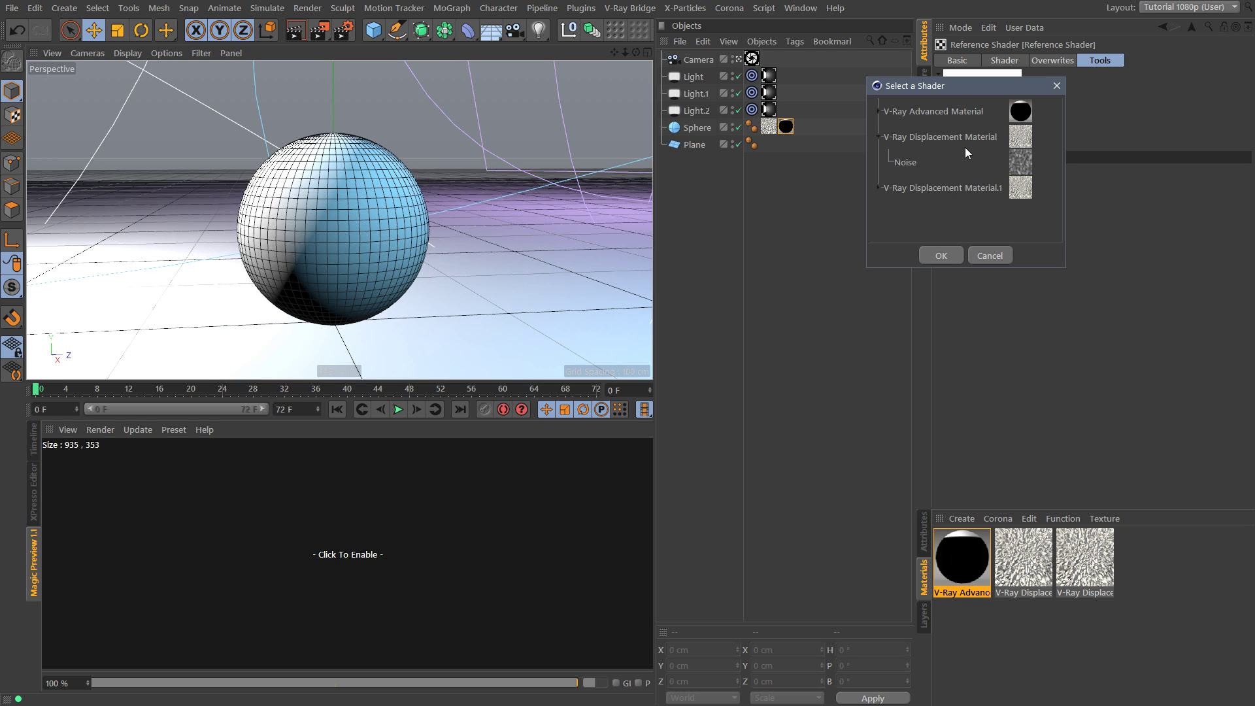
pyautogui.click(878, 187)
pyautogui.click(941, 255)
pyautogui.click(1192, 28)
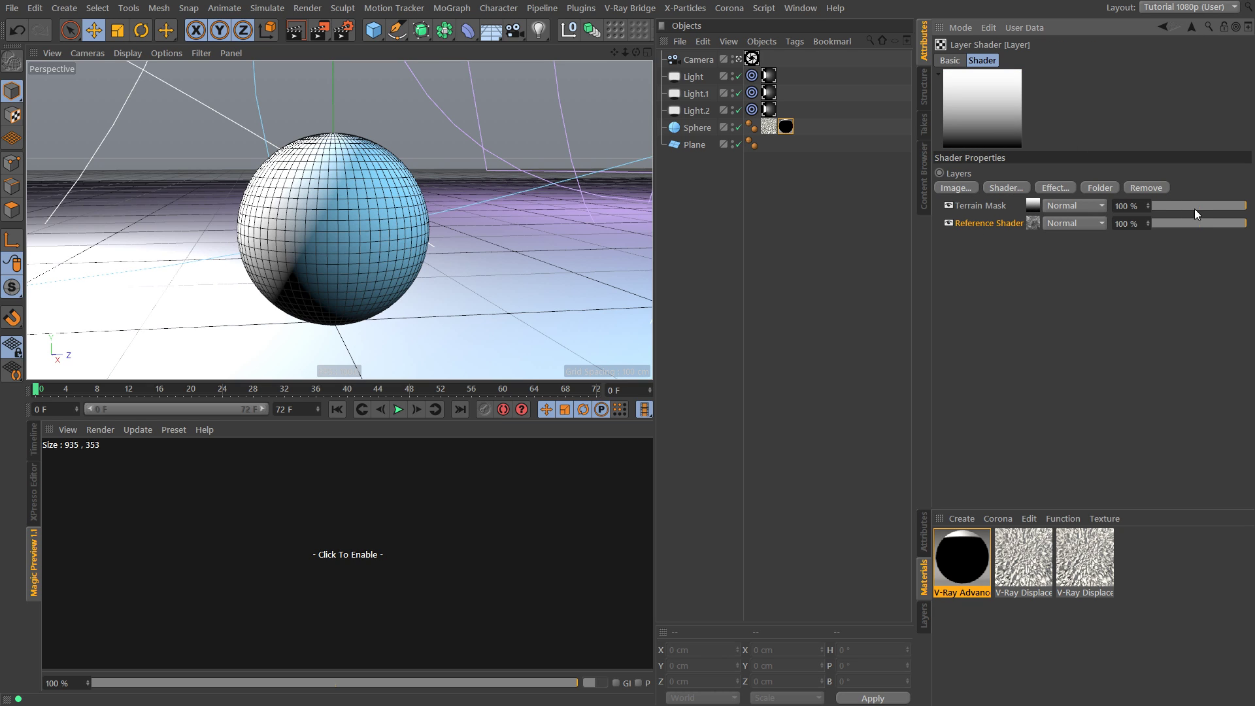
# Add a Color shader to the diffuse Layer shader and place it between the Terrain Mask and the Reference Shader
pyautogui.click(1031, 222)
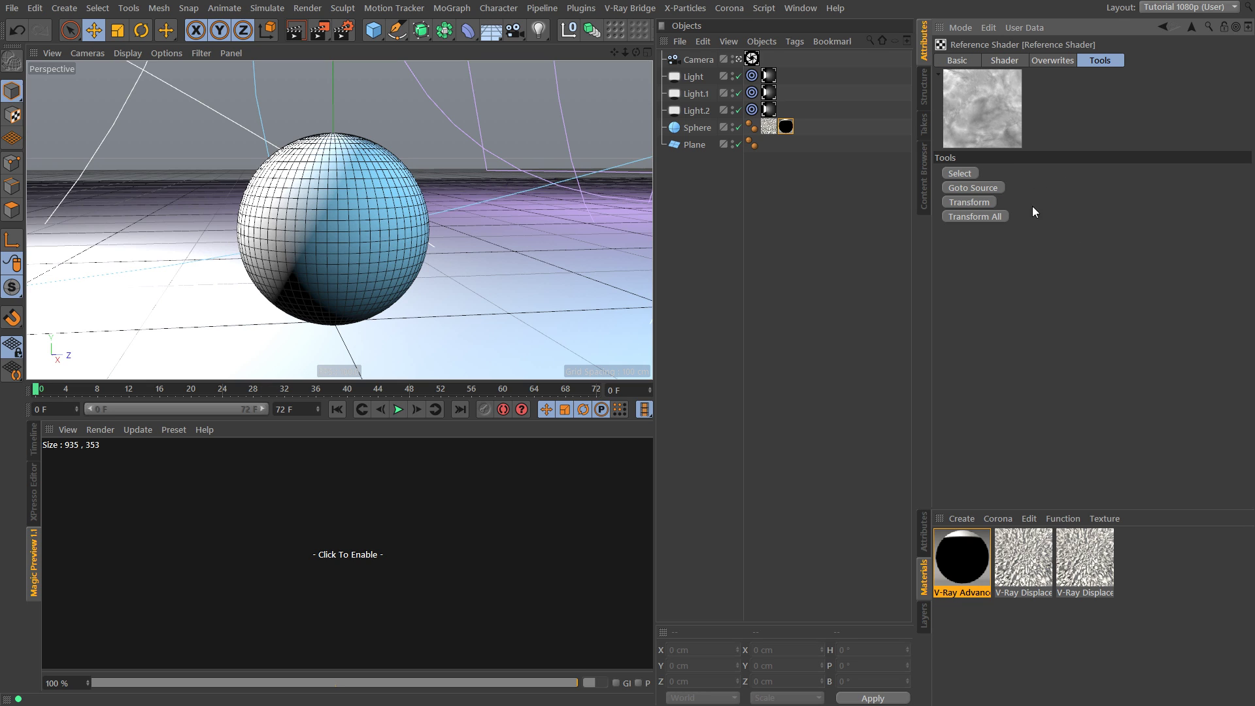
pyautogui.click(1191, 28)
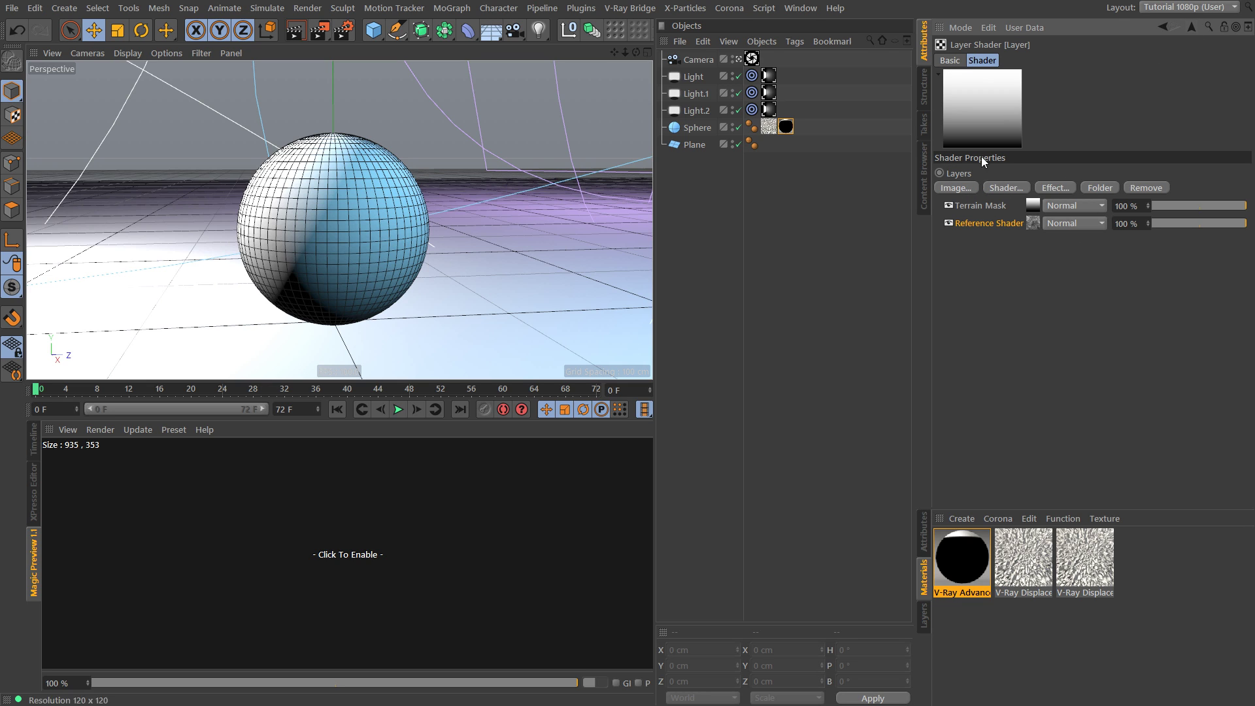
pyautogui.click(1006, 188)
pyautogui.click(1064, 239)
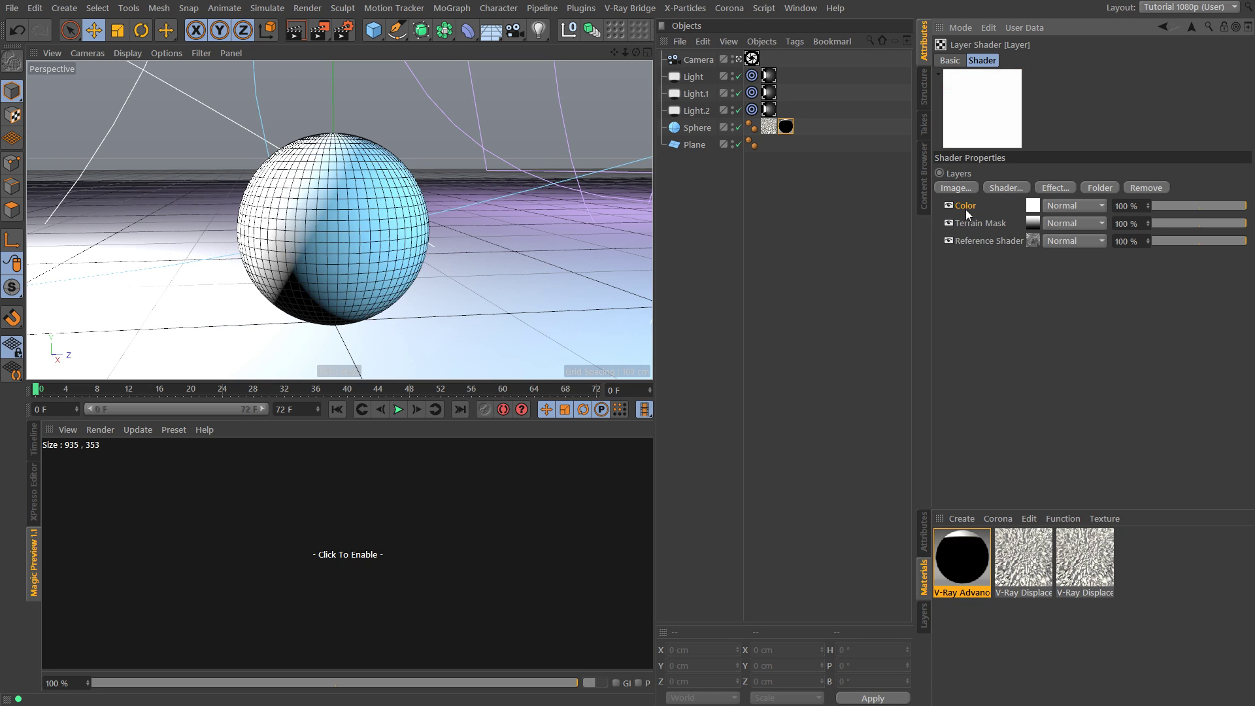
pyautogui.moveTo(965, 208); pyautogui.dragTo(971, 232)
# Set the Color layer to brown with hue 36°, saturation 45% and value 60%, and return to the layer stack
pyautogui.click(1032, 223)
pyautogui.moveTo(1118, 207); pyautogui.dragTo(1086, 210)
pyautogui.moveTo(1131, 224)
pyautogui.mouseDown()
pyautogui.moveTo(1115, 224)
pyautogui.moveTo(1112, 240)
pyautogui.moveTo(1069, 210)
pyautogui.moveTo(1138, 228)
pyautogui.mouseUp()
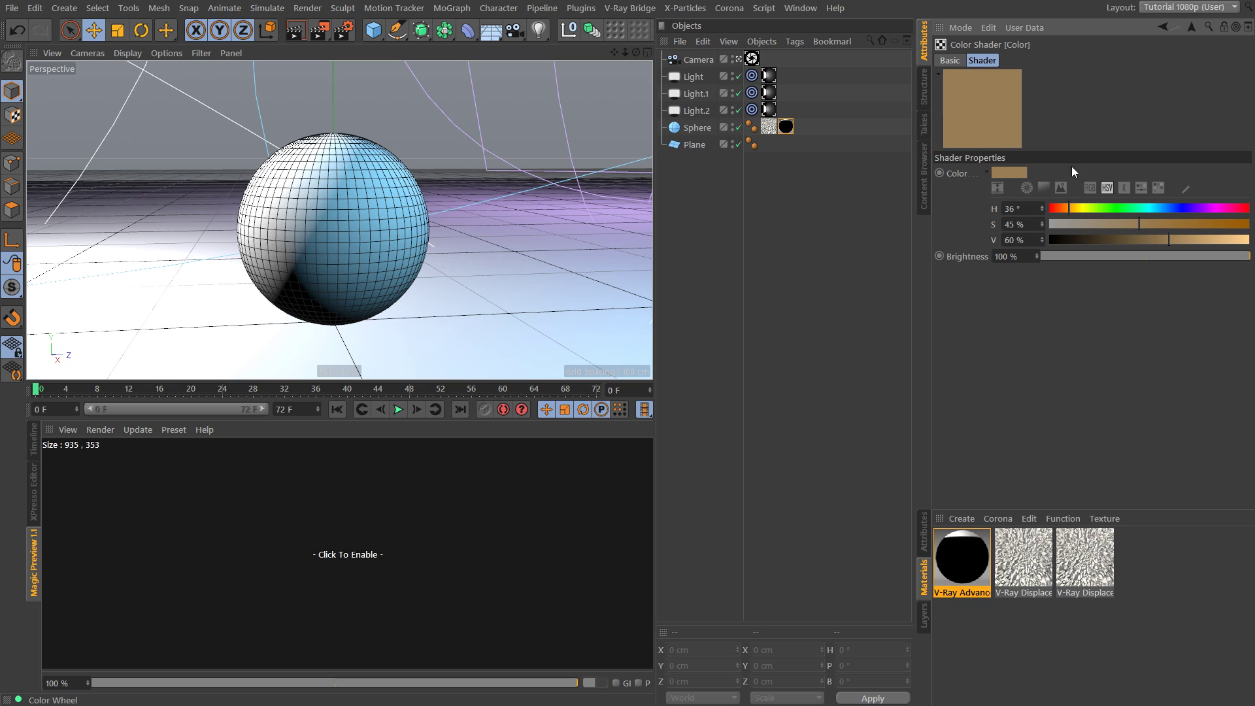
pyautogui.click(1190, 27)
# Set the blend modes of the brown Color layer and the Terrain Mask layer to Multiply
pyautogui.click(1068, 223)
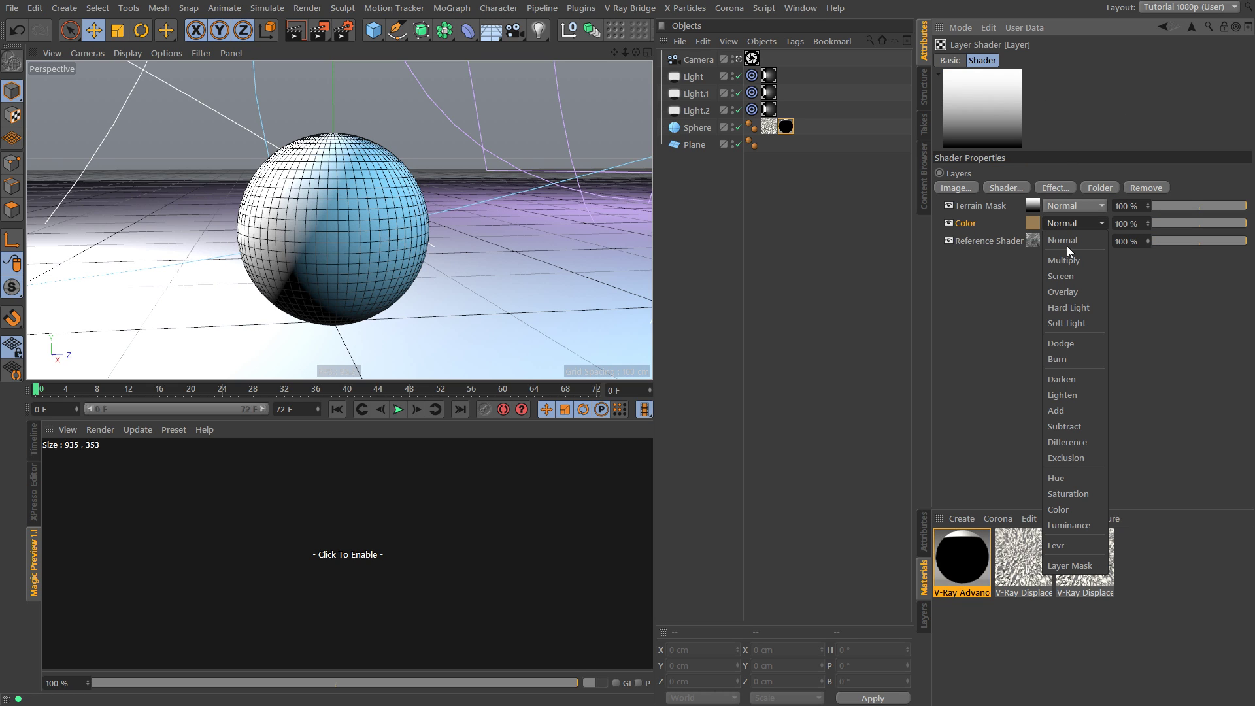
pyautogui.click(1068, 257)
pyautogui.click(948, 205)
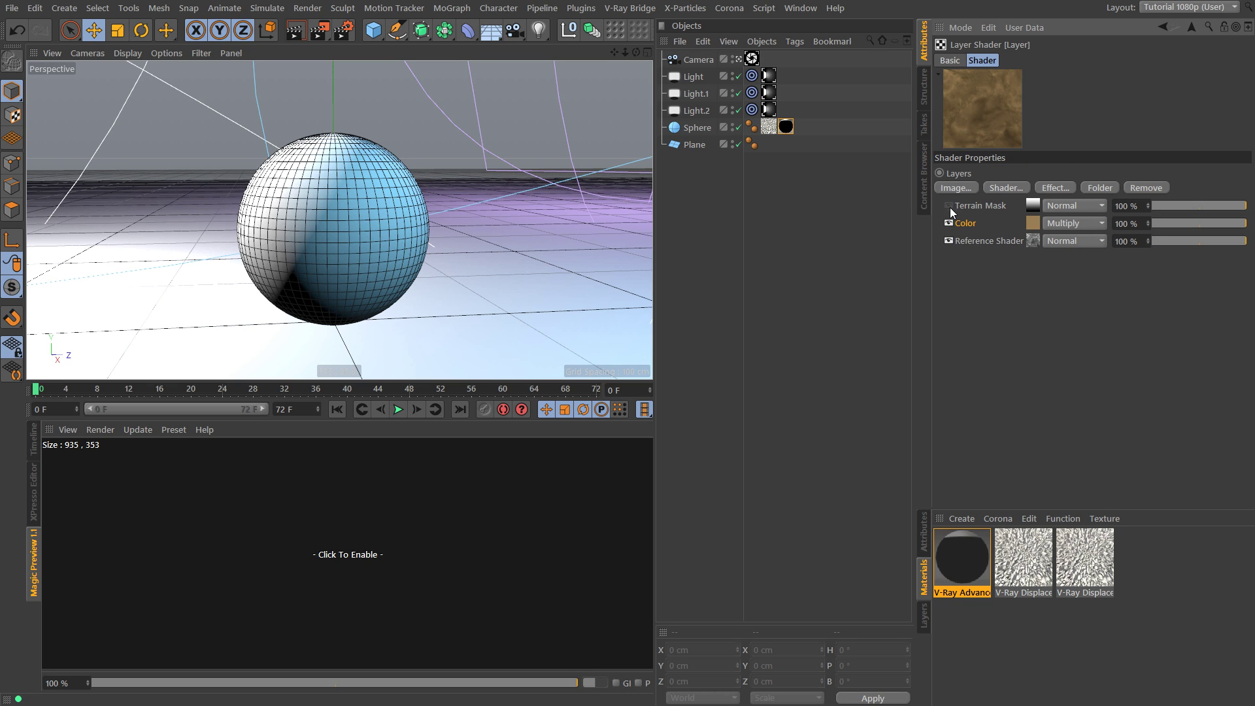
pyautogui.click(948, 205)
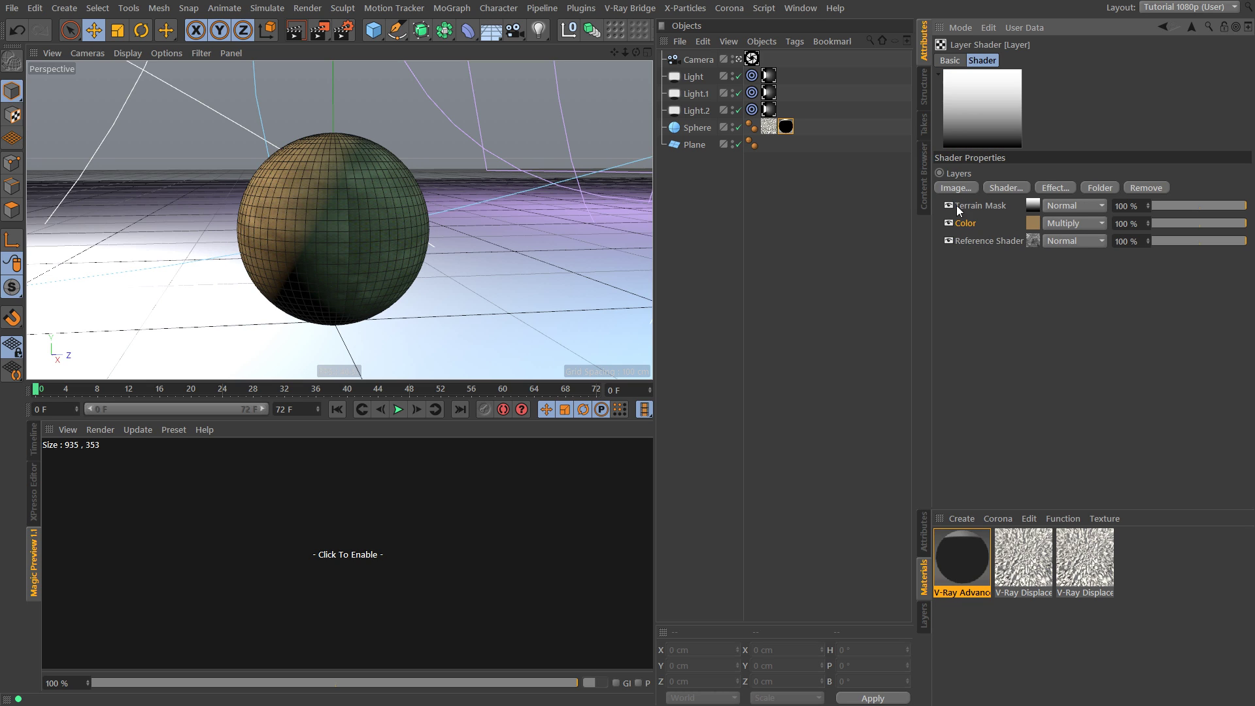
pyautogui.click(1061, 205)
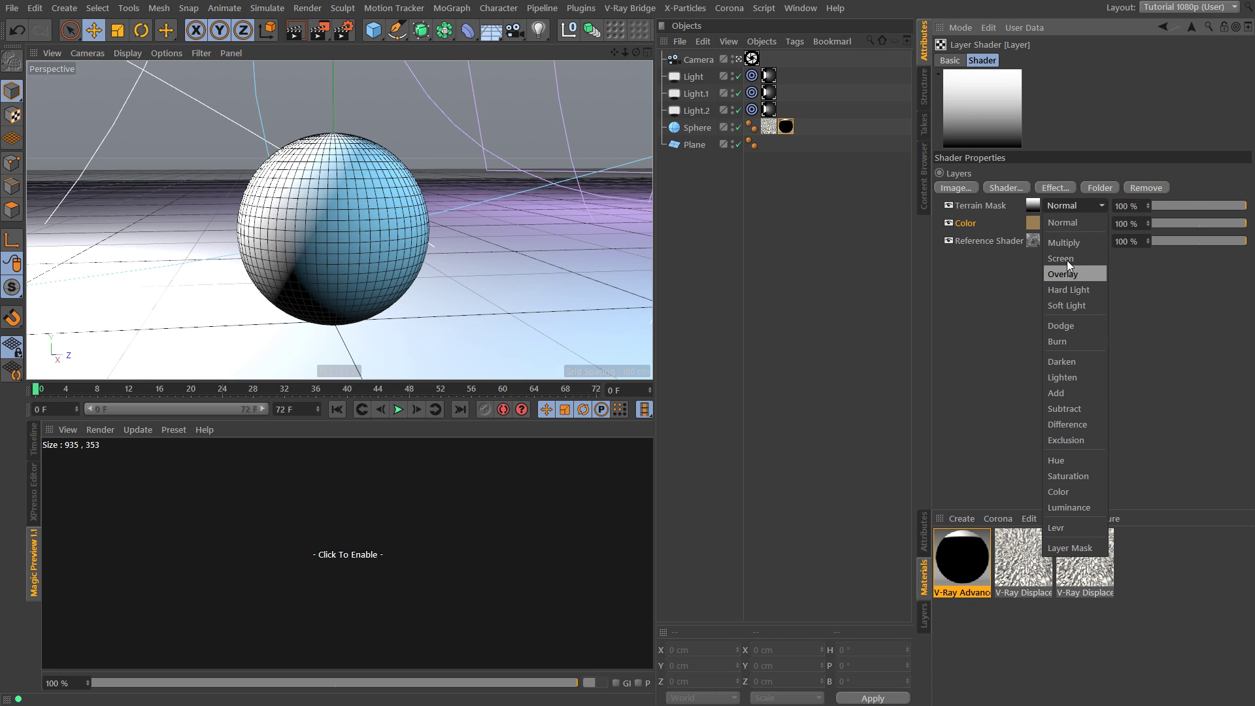
pyautogui.click(1062, 241)
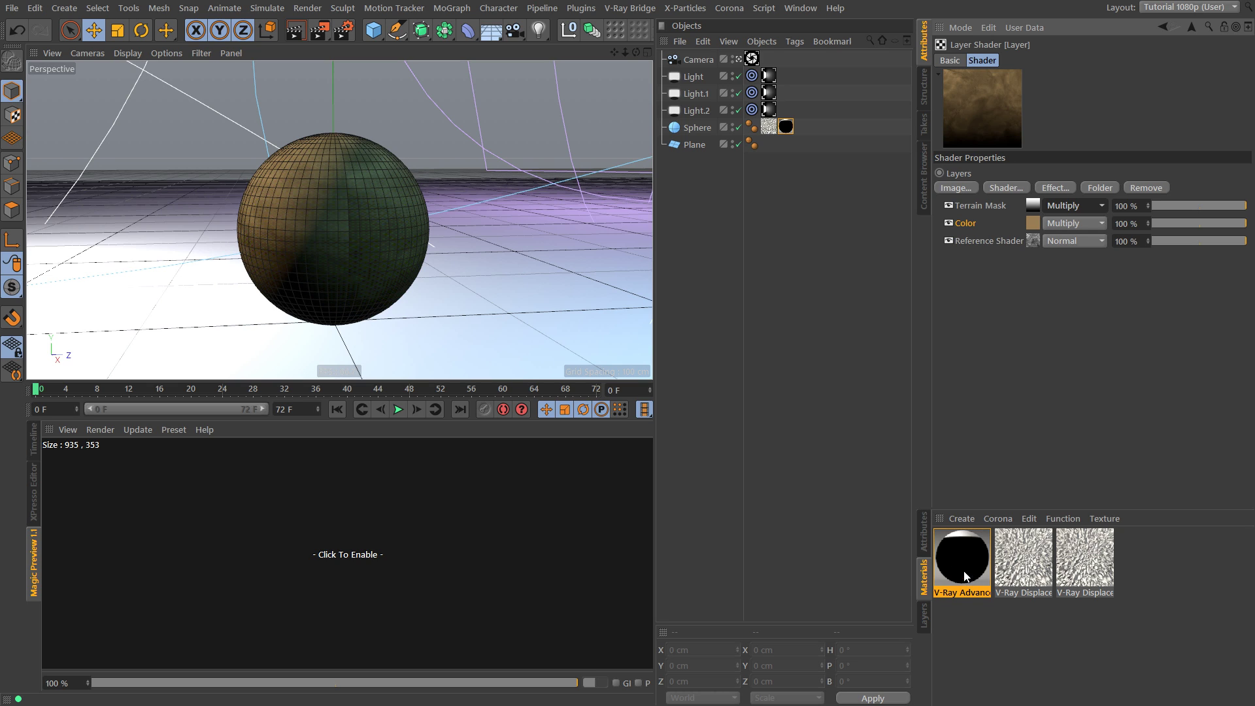
# Enable the render preview and inspect the Terrain Mask shader's settings
pyautogui.click(308, 566)
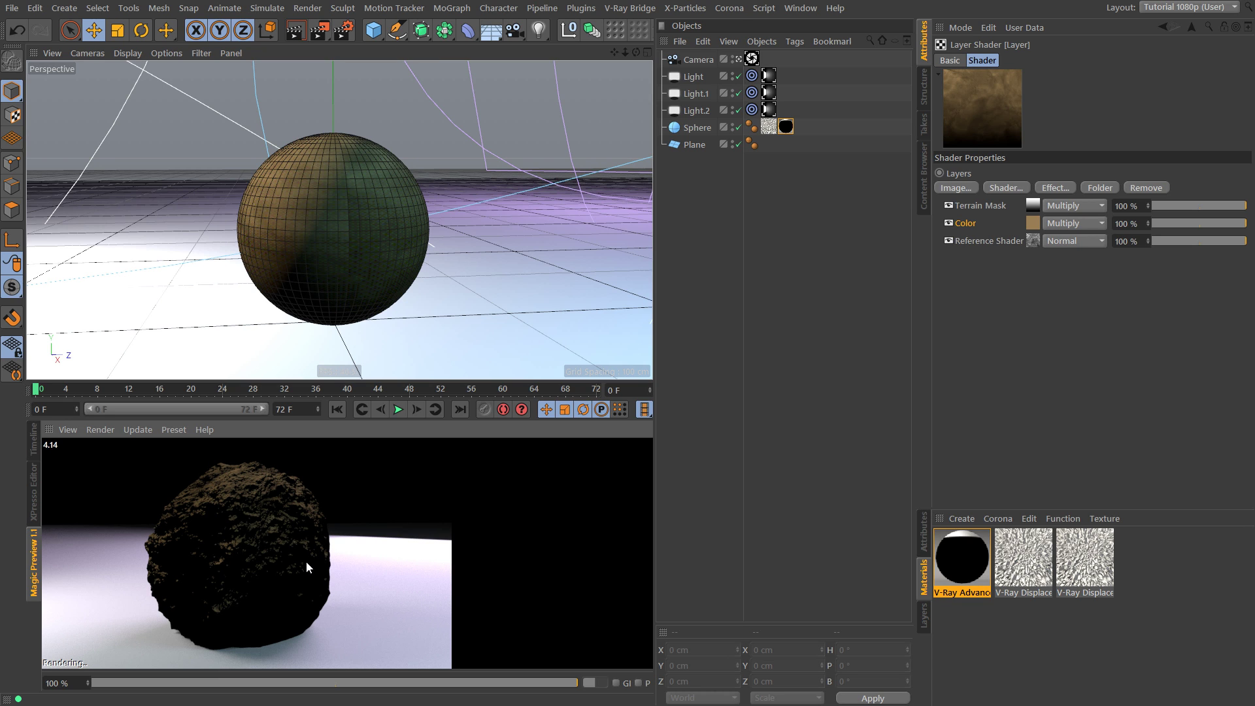
pyautogui.click(1033, 206)
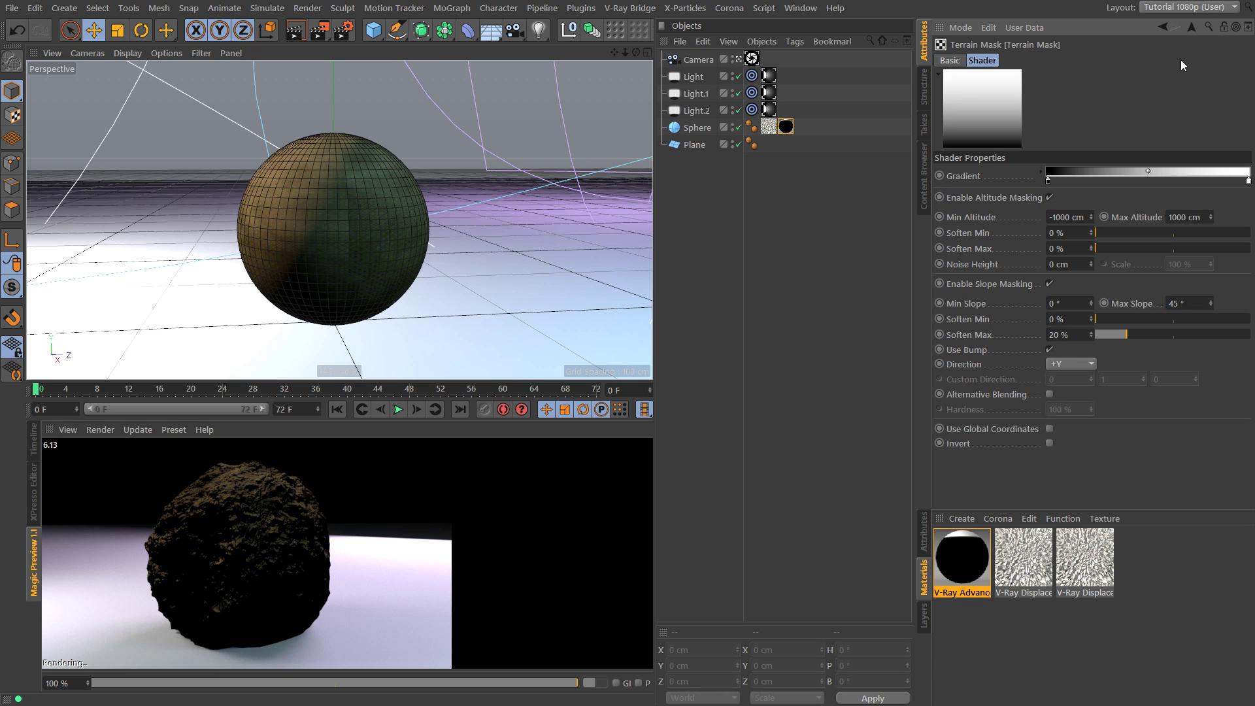
pyautogui.click(1189, 28)
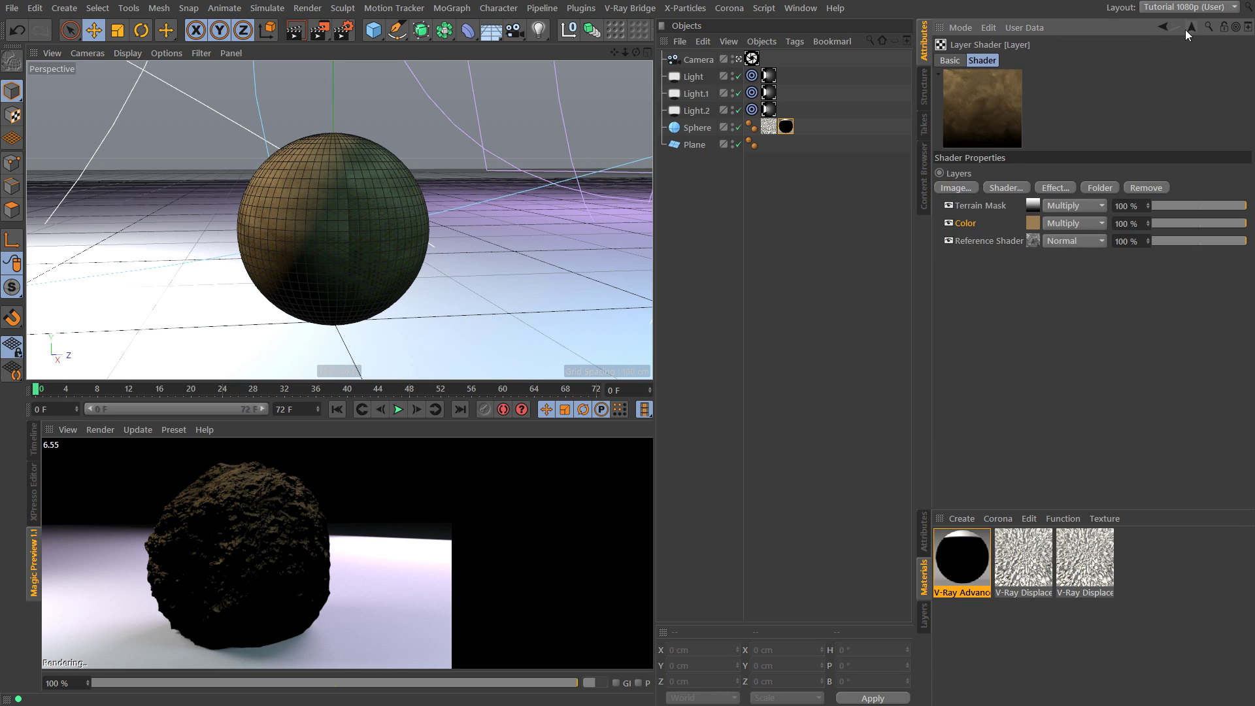
# Add a second Color shader directly below the Terrain Mask and set it to light green (H 118°, S 35%, V 100%)
pyautogui.click(1006, 189)
pyautogui.click(1058, 222)
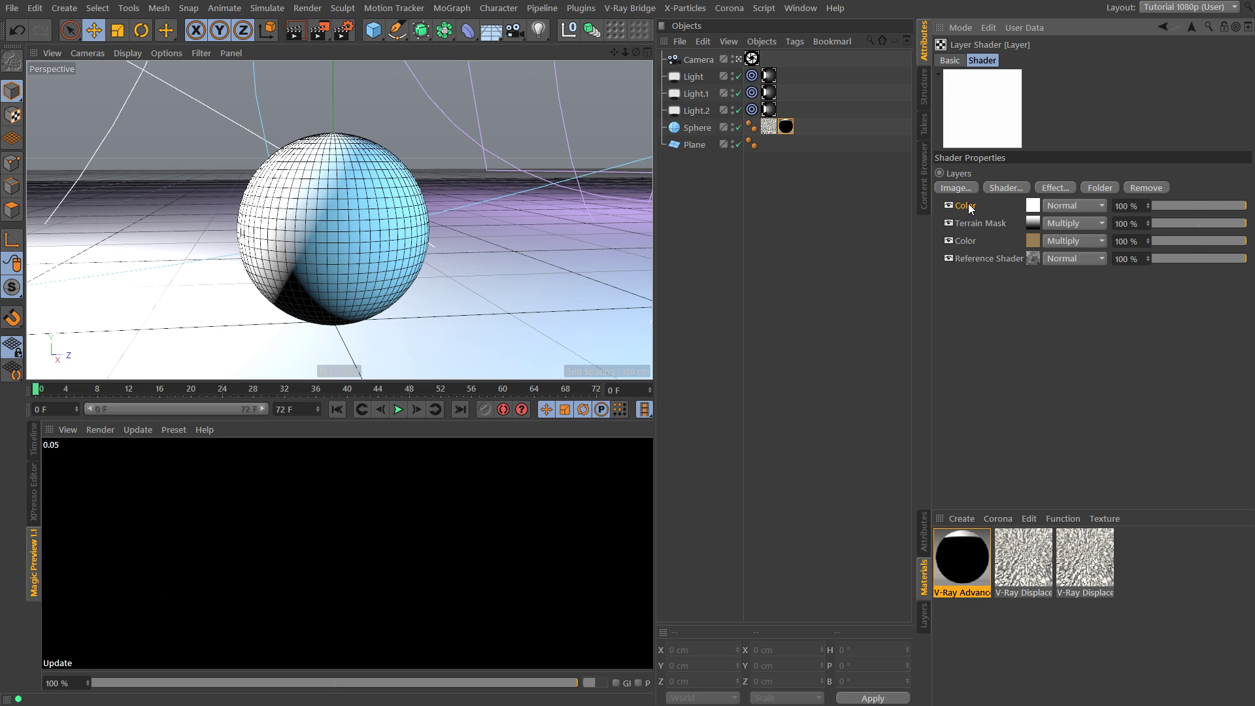
pyautogui.moveTo(968, 206); pyautogui.dragTo(977, 230)
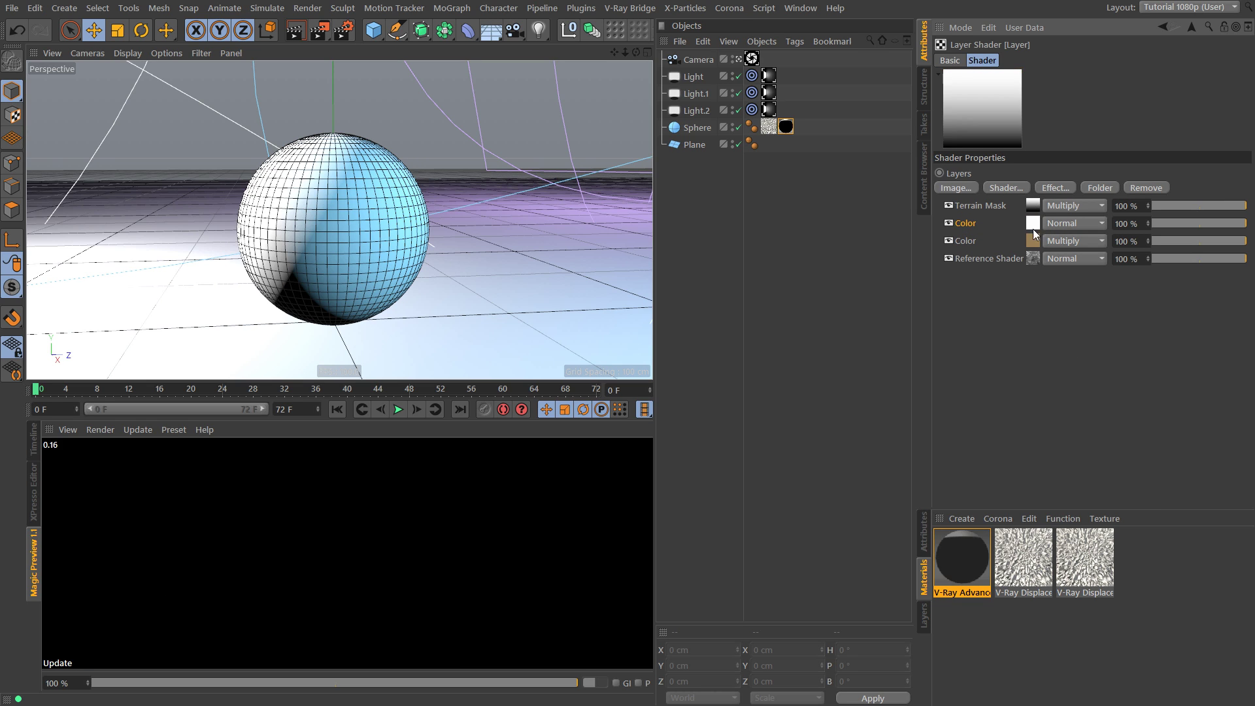
pyautogui.click(1040, 224)
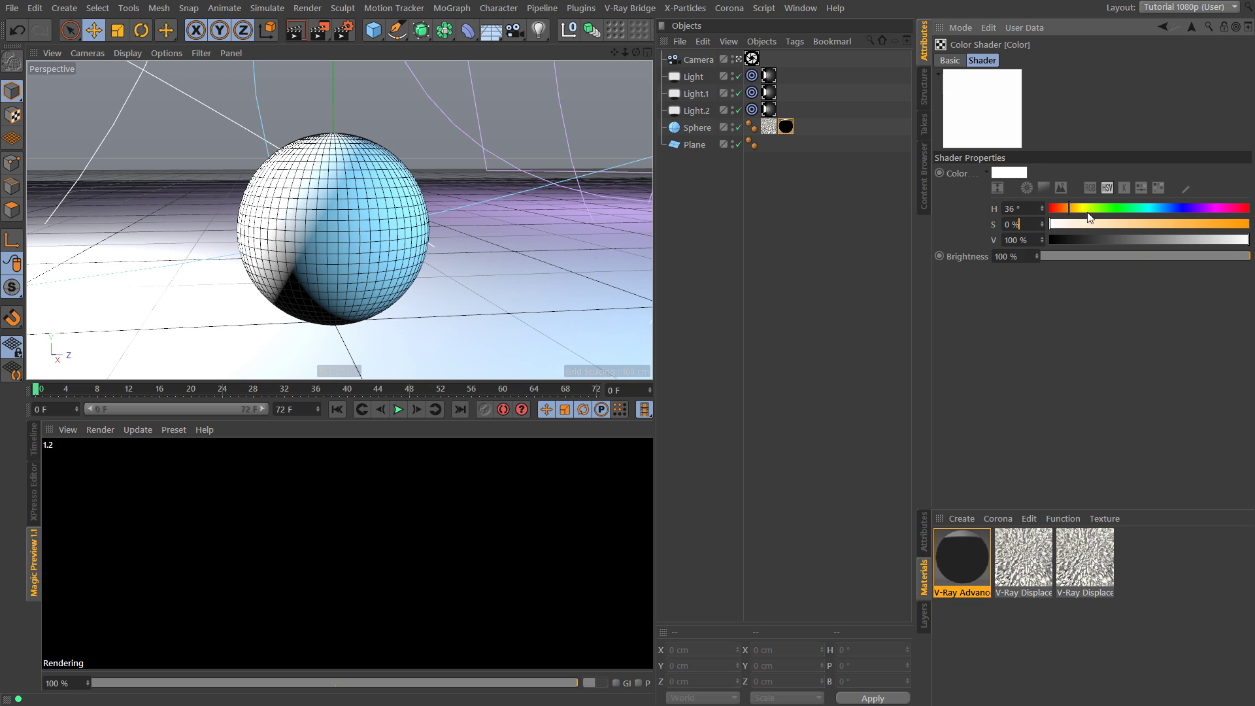
pyautogui.click(1118, 224)
pyautogui.click(1191, 28)
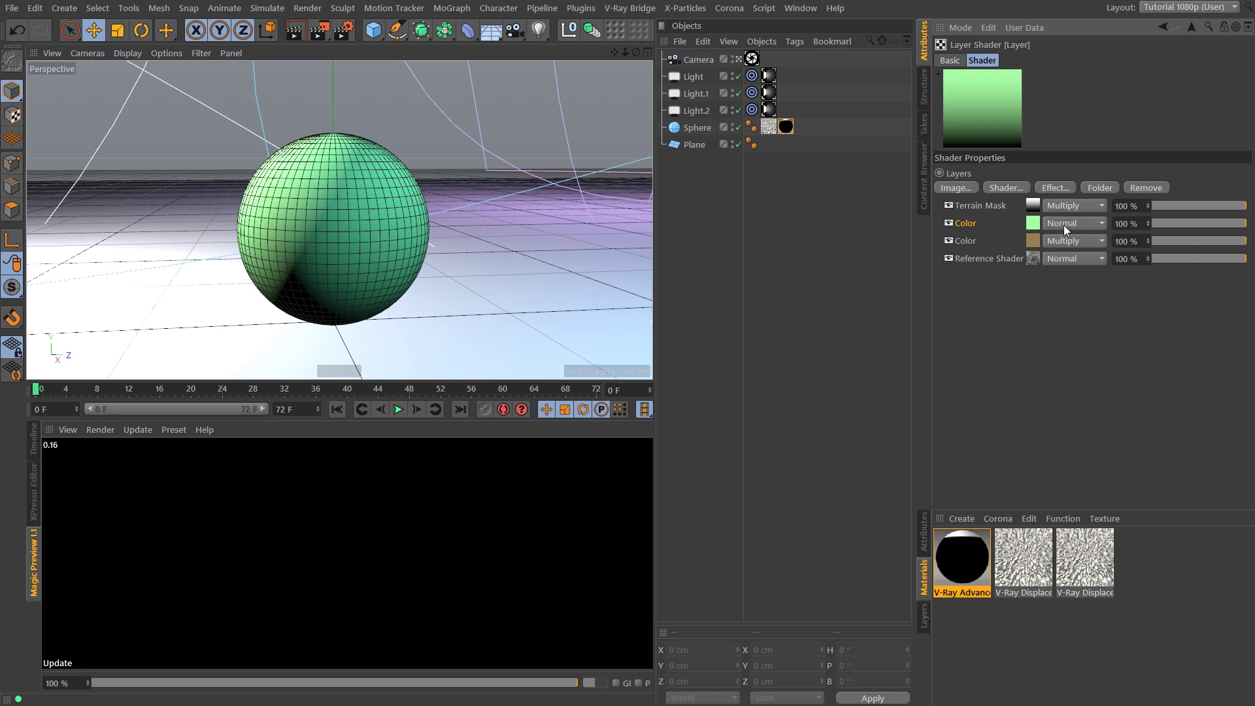
# Set the Terrain Mask's blend mode to Layer Mask and move it beneath the light green Color layer
pyautogui.click(1069, 223)
pyautogui.click(1071, 205)
pyautogui.click(1061, 206)
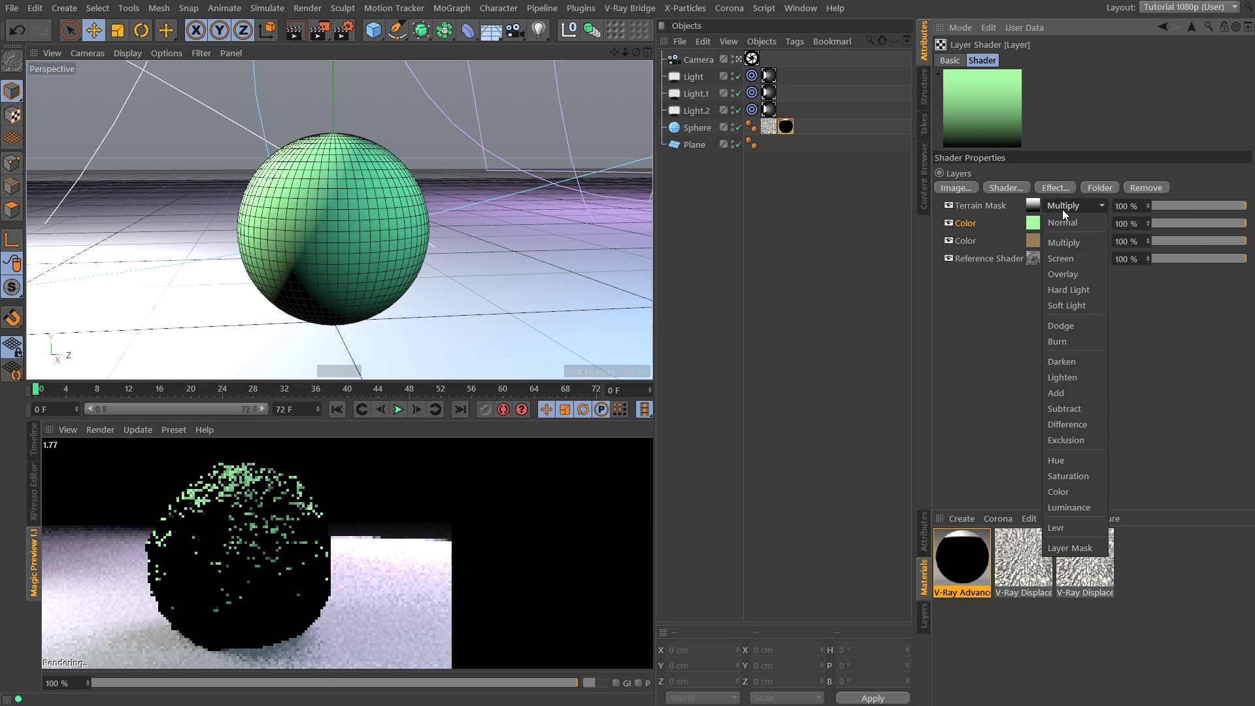
pyautogui.click(1069, 546)
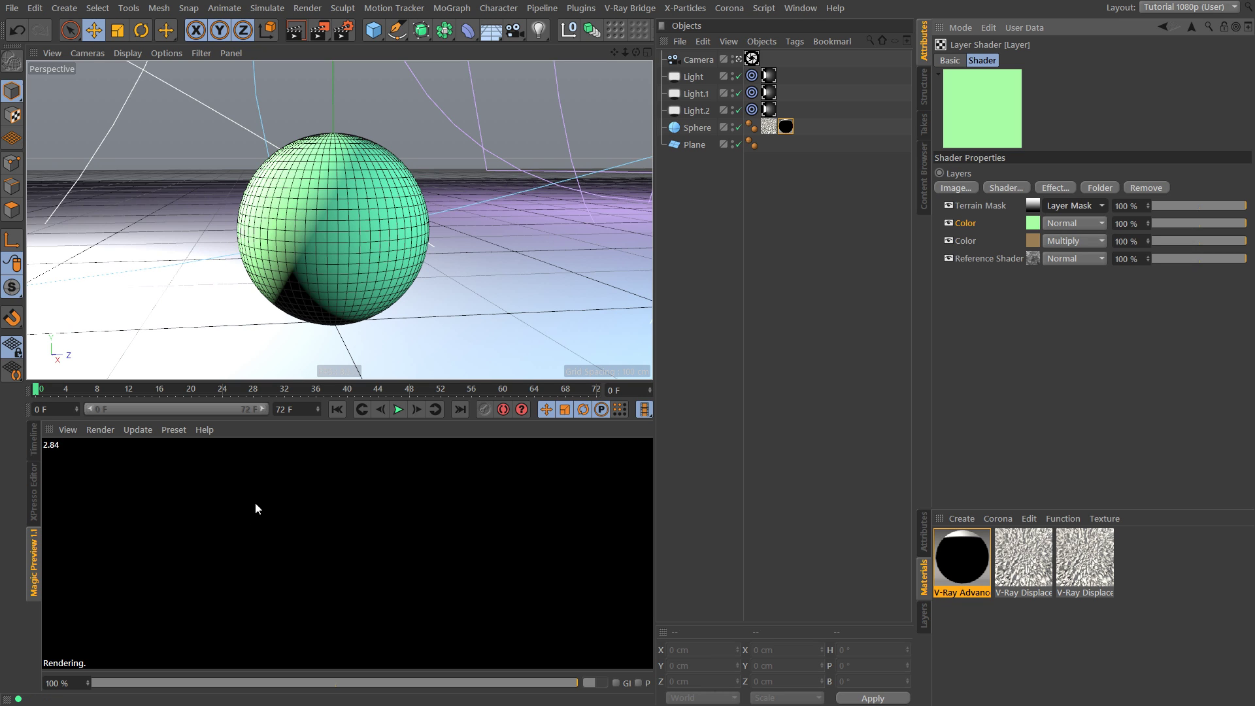
pyautogui.moveTo(986, 200); pyautogui.dragTo(981, 221)
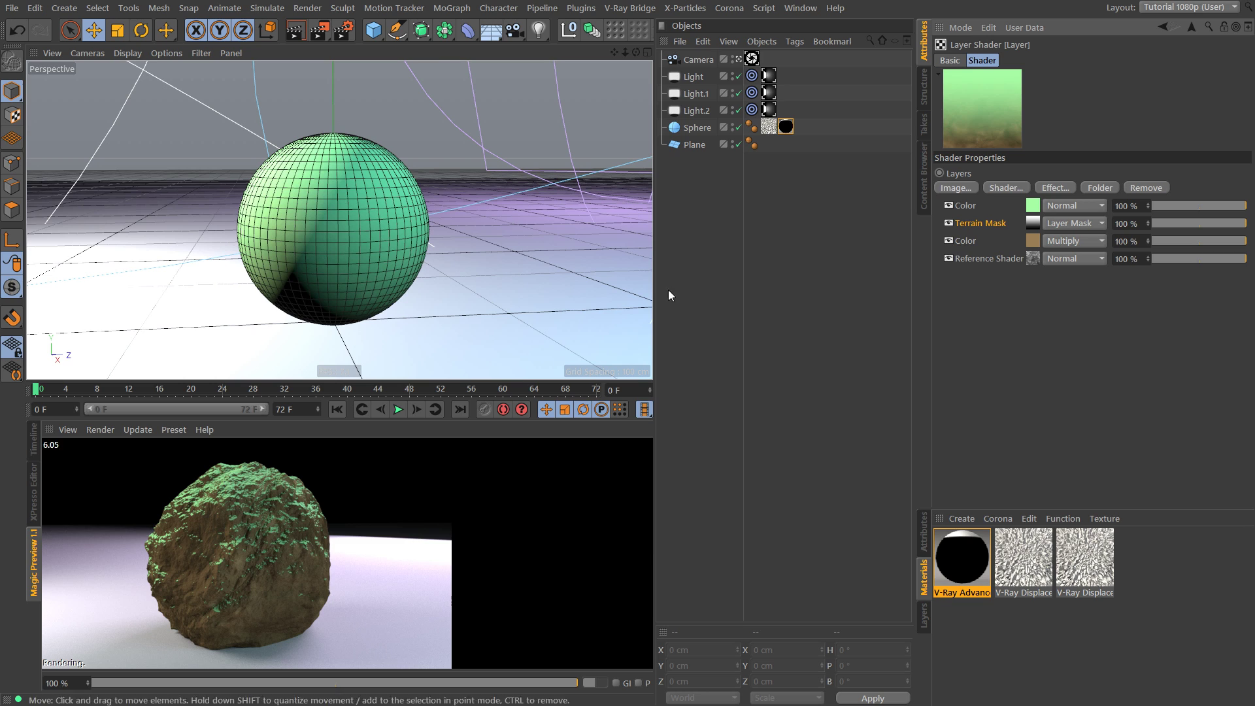
# Change the uppermost Color layer to a near-white tint and return to the layer stack
pyautogui.click(1032, 210)
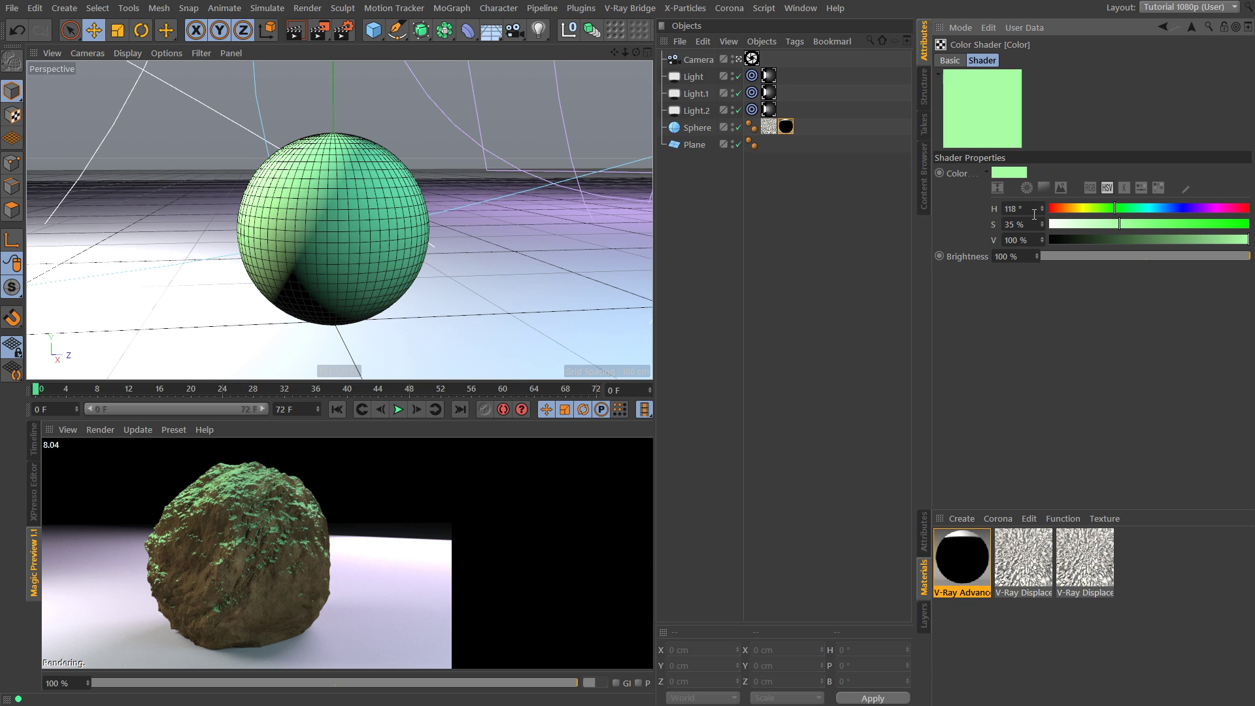
pyautogui.moveTo(1114, 224); pyautogui.dragTo(1176, 208)
pyautogui.click(1188, 26)
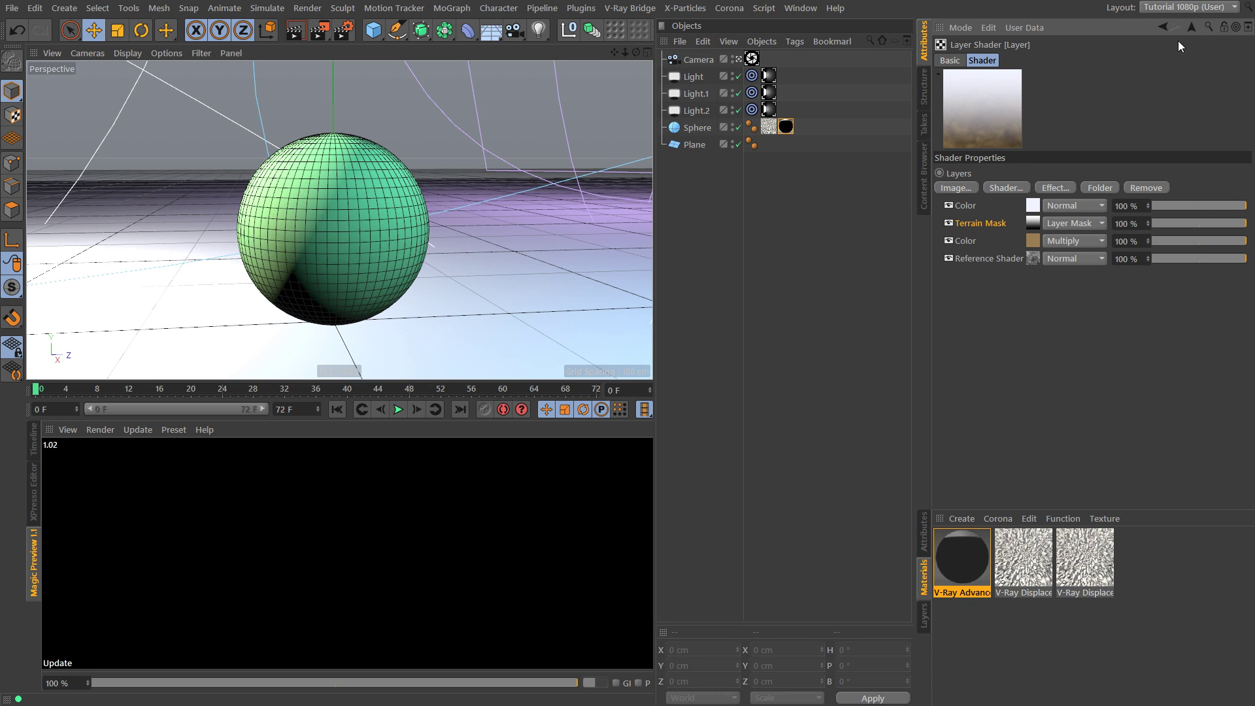
# Set the Terrain Mask's slope Soften Max to 66%
pyautogui.click(1037, 220)
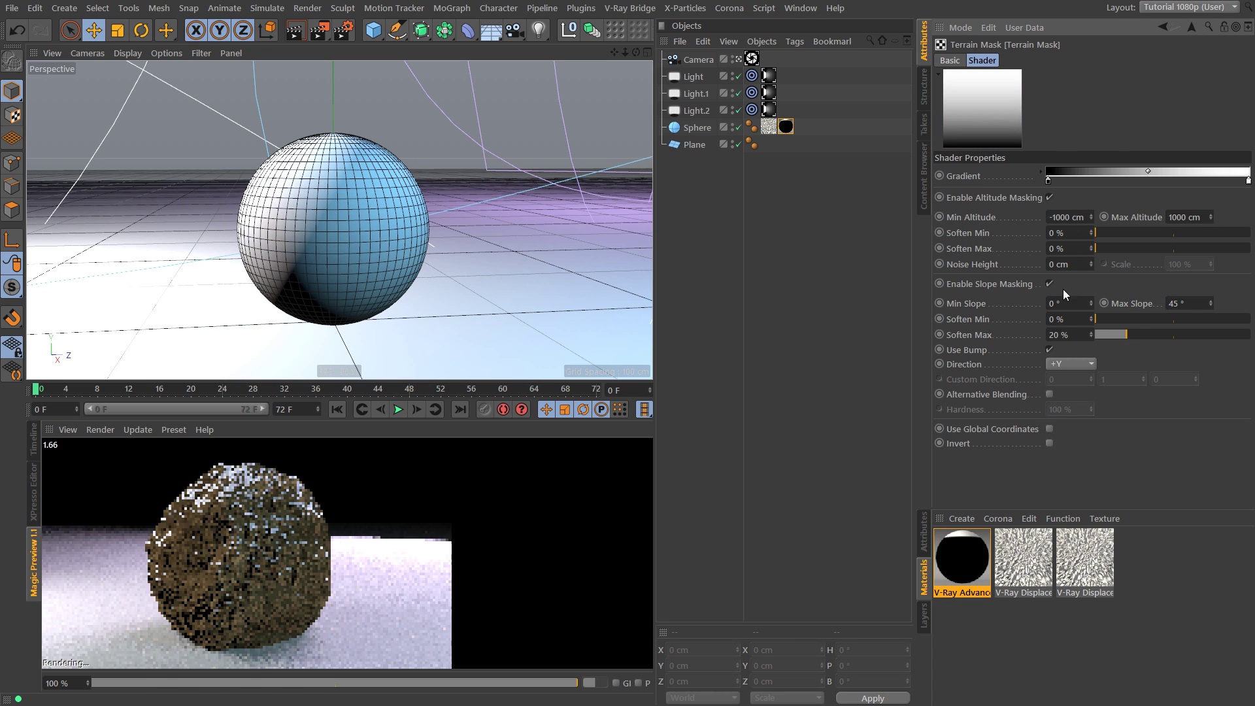
pyautogui.moveTo(1146, 334); pyautogui.dragTo(1193, 341)
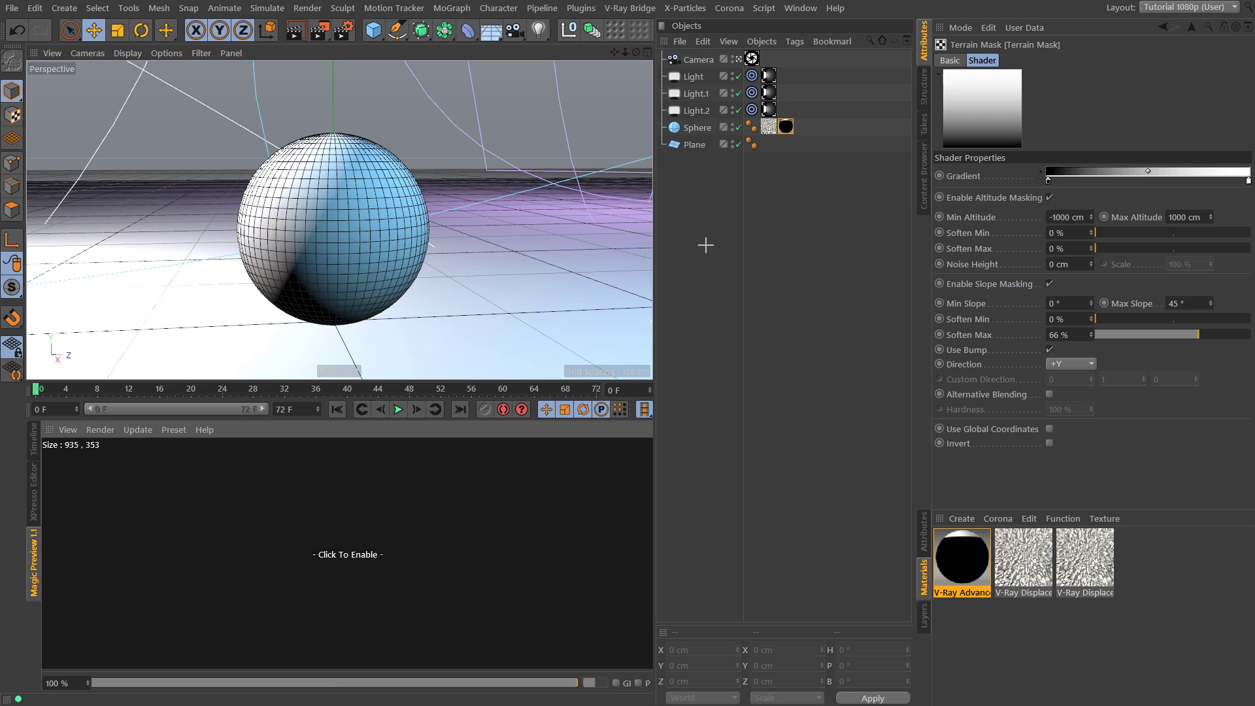
# Check the V-Ray Bridge displacement options in the render settings, close them and enable the render preview
pyautogui.hotkey('ctrl', 'b')
pyautogui.moveTo(352, 295); pyautogui.dragTo(184, 268)
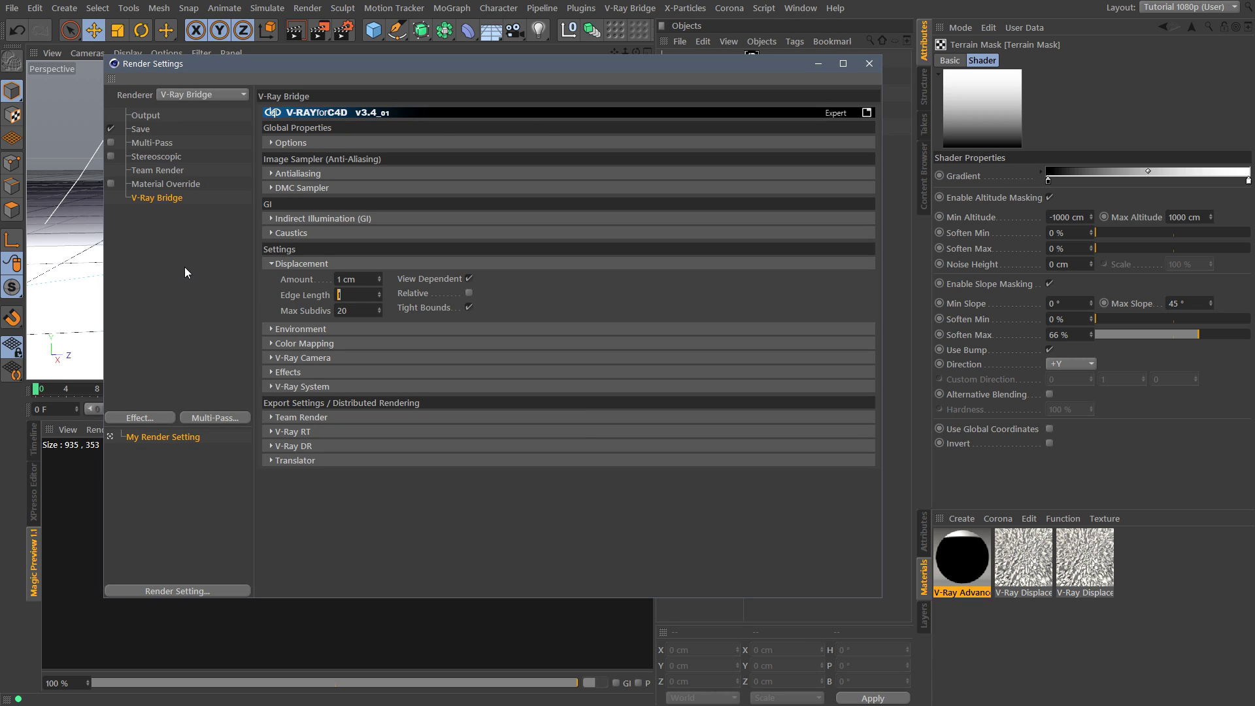
pyautogui.click(868, 63)
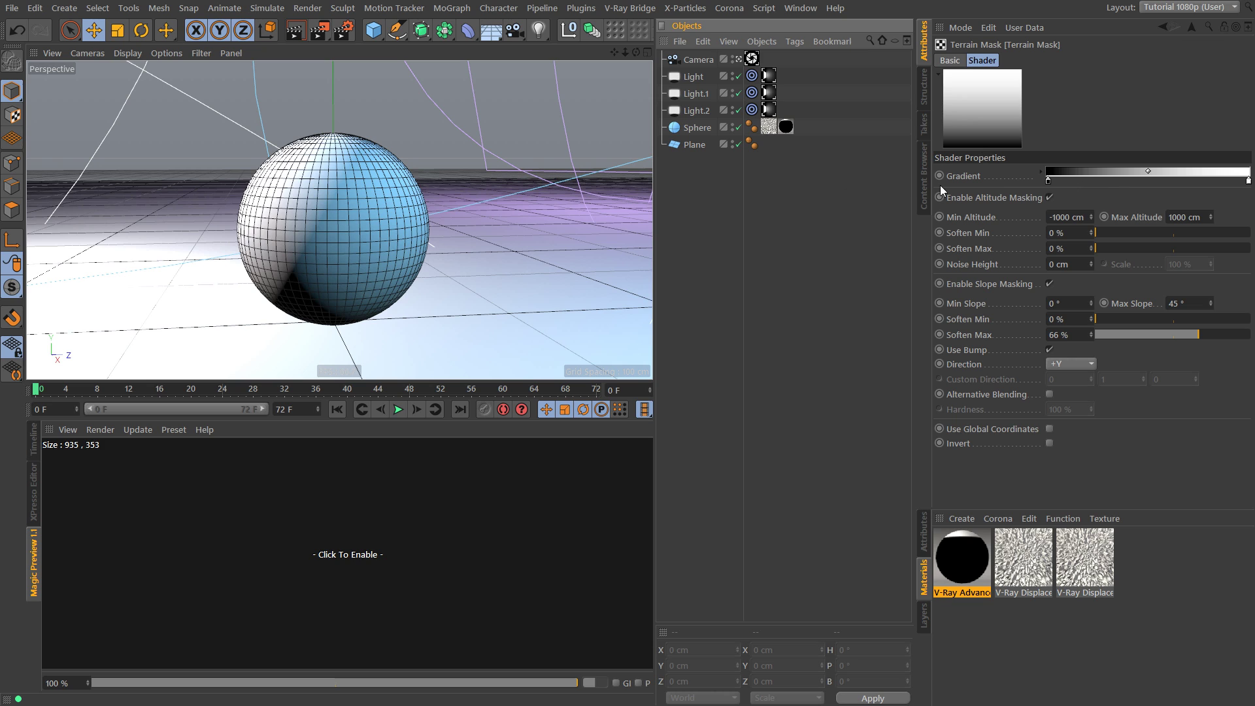
pyautogui.click(282, 541)
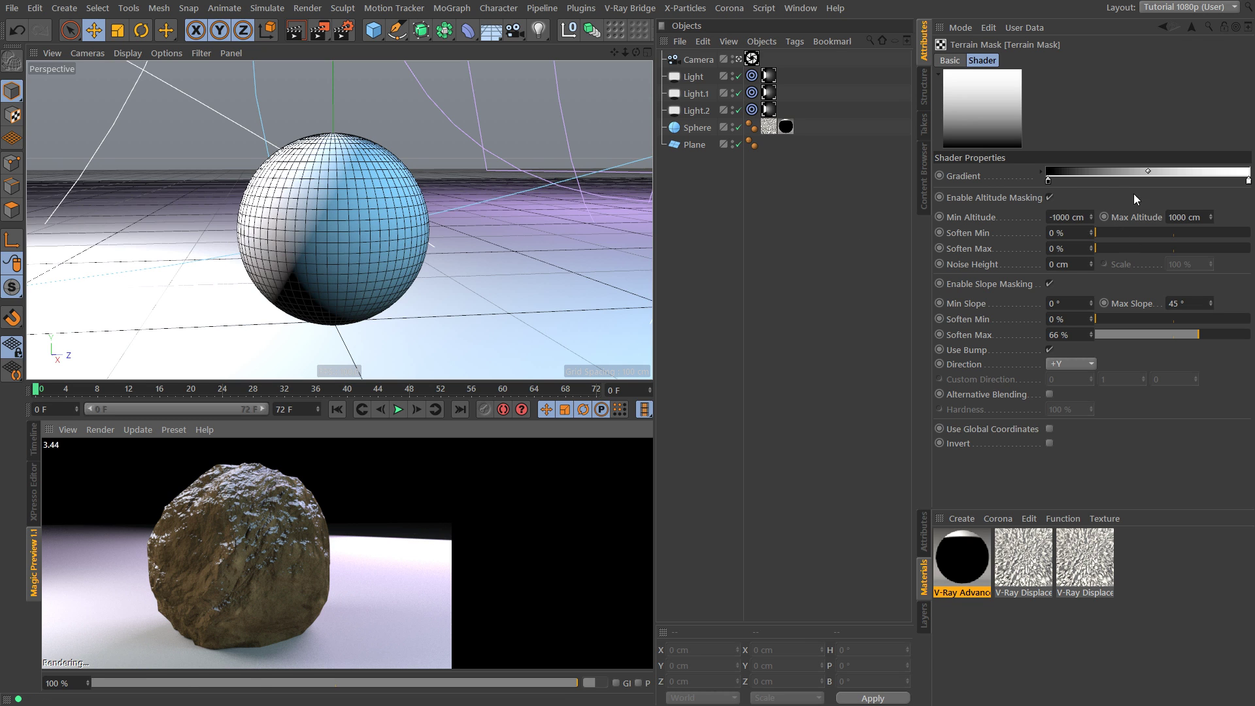
# Set the Terrain Mask's Max Slope to 63° and return to the Layer shader
pyautogui.click(1210, 300)
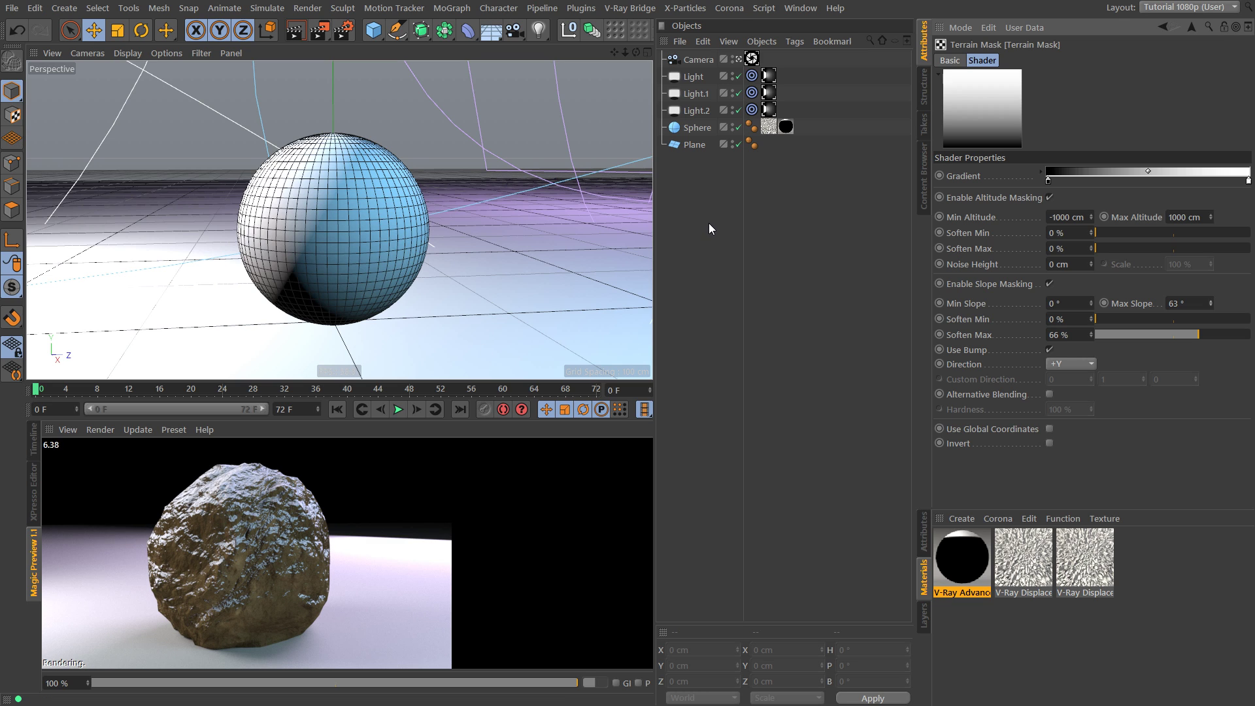
pyautogui.scroll(5, 347, 219)
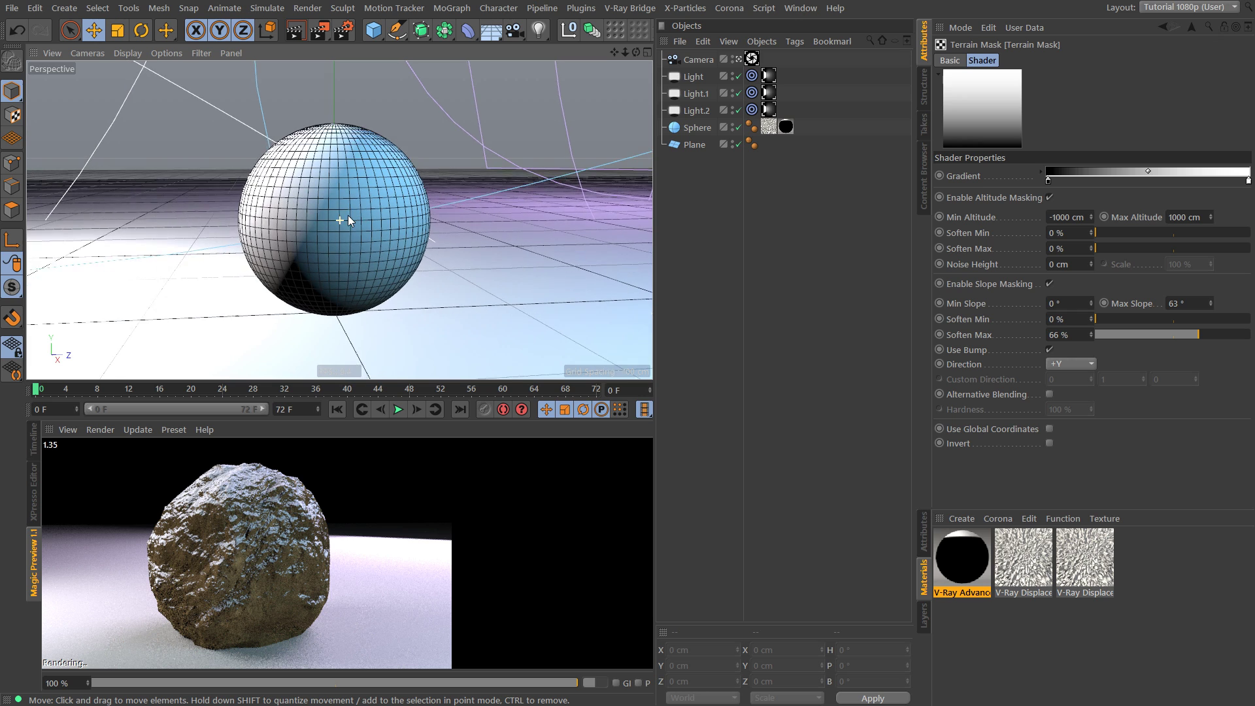
pyautogui.moveTo(362, 214)
pyautogui.keyDown('alt'); pyautogui.mouseDown()
pyautogui.moveTo(319, 210)
pyautogui.moveTo(374, 209)
pyautogui.moveTo(345, 213)
pyautogui.mouseUp(); pyautogui.keyUp('alt')
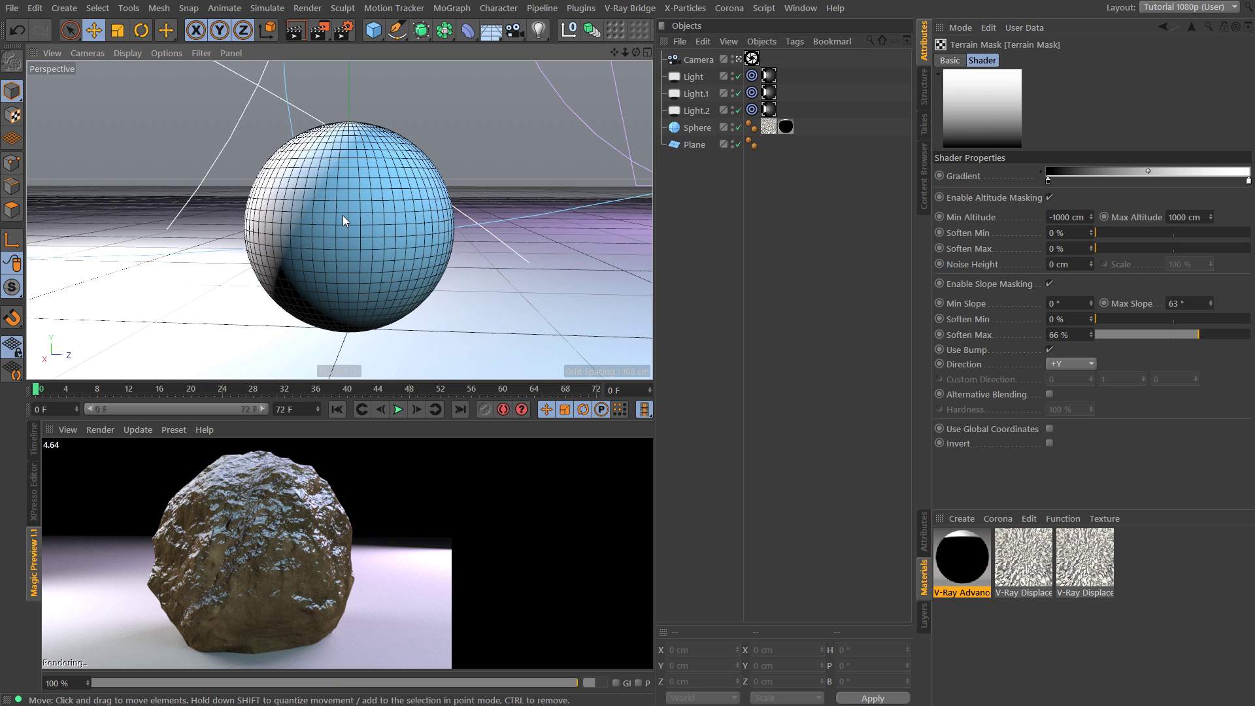
pyautogui.moveTo(384, 204)
pyautogui.keyDown('alt'); pyautogui.mouseDown()
pyautogui.moveTo(346, 210)
pyautogui.moveTo(375, 207)
pyautogui.mouseUp(); pyautogui.keyUp('alt')
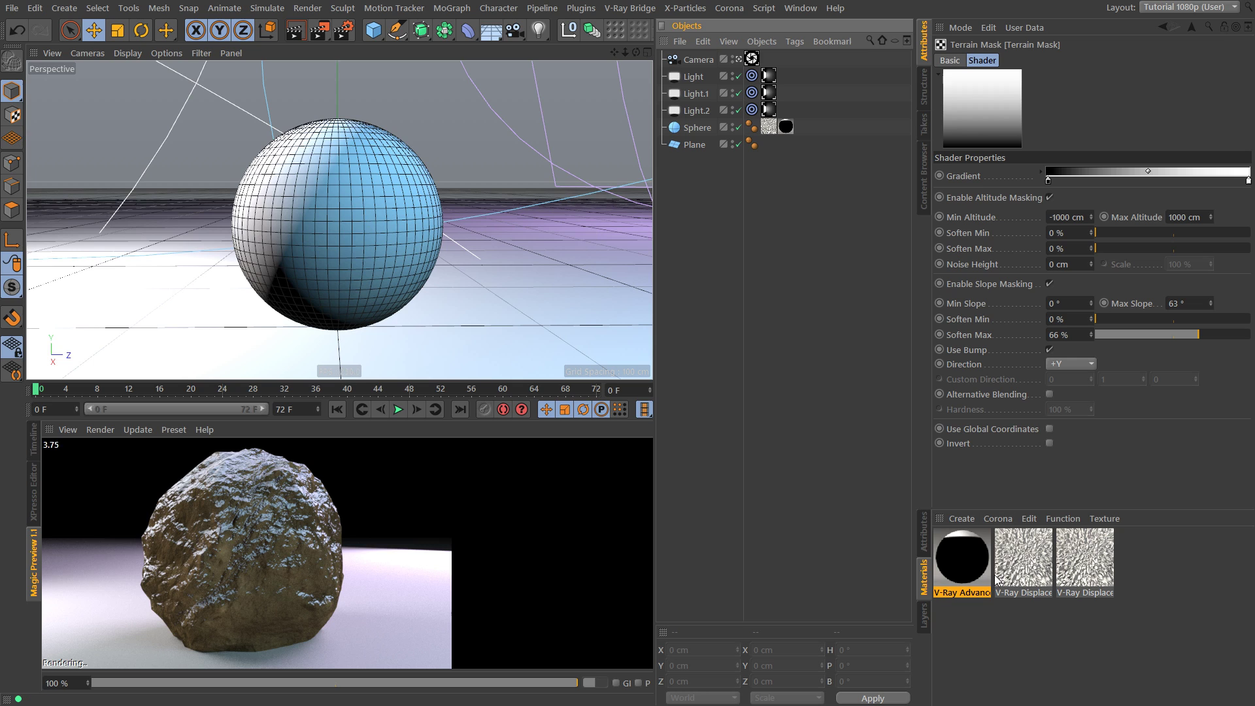
pyautogui.click(1193, 28)
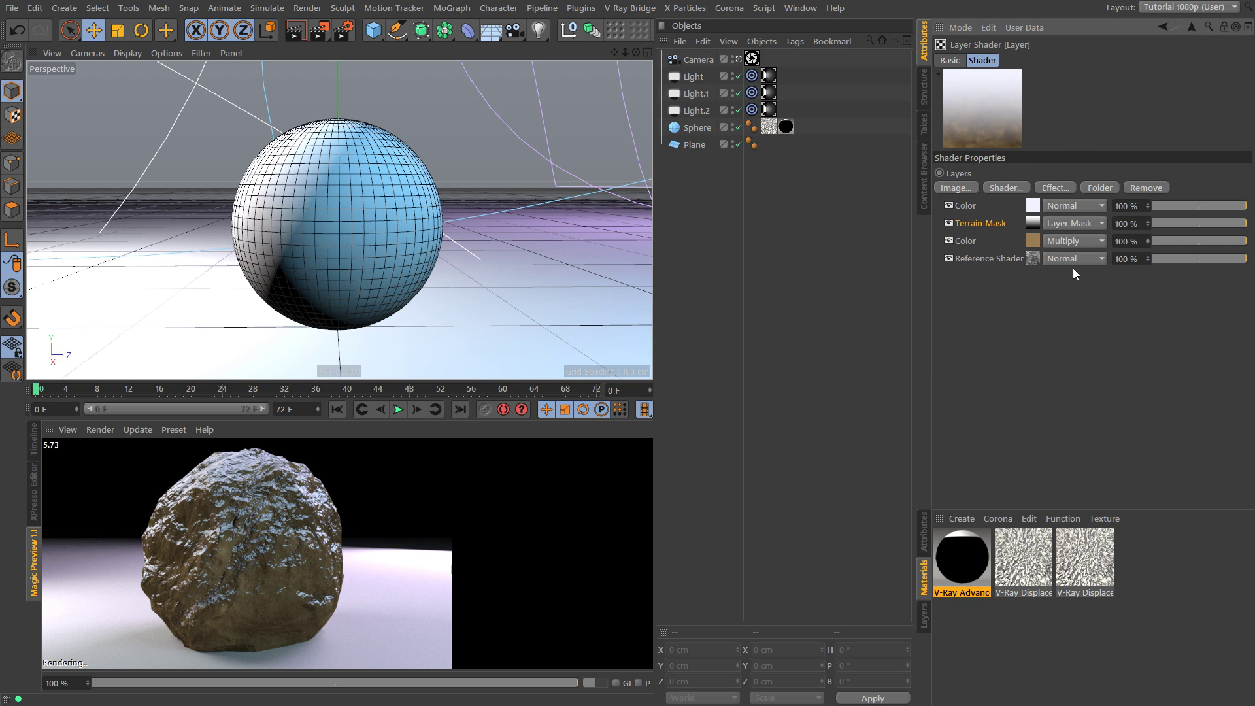
pyautogui.click(711, 205)
pyautogui.click(327, 231)
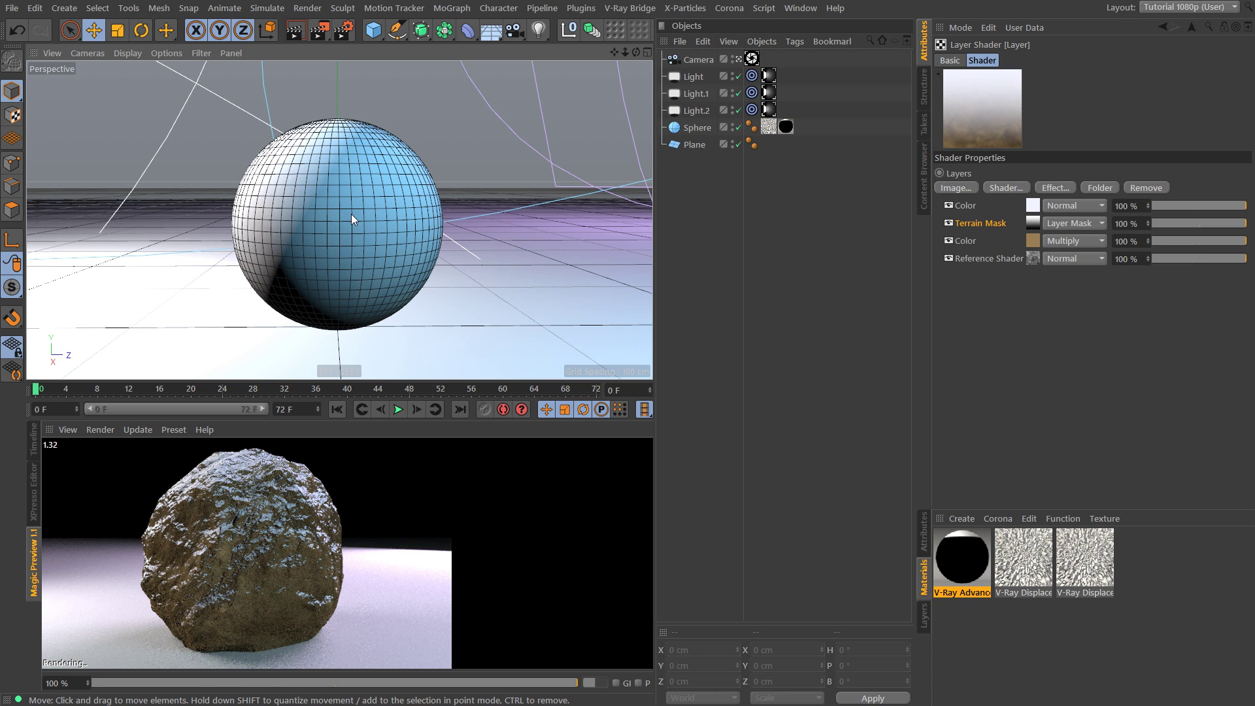
pyautogui.scroll(-1, 350, 213)
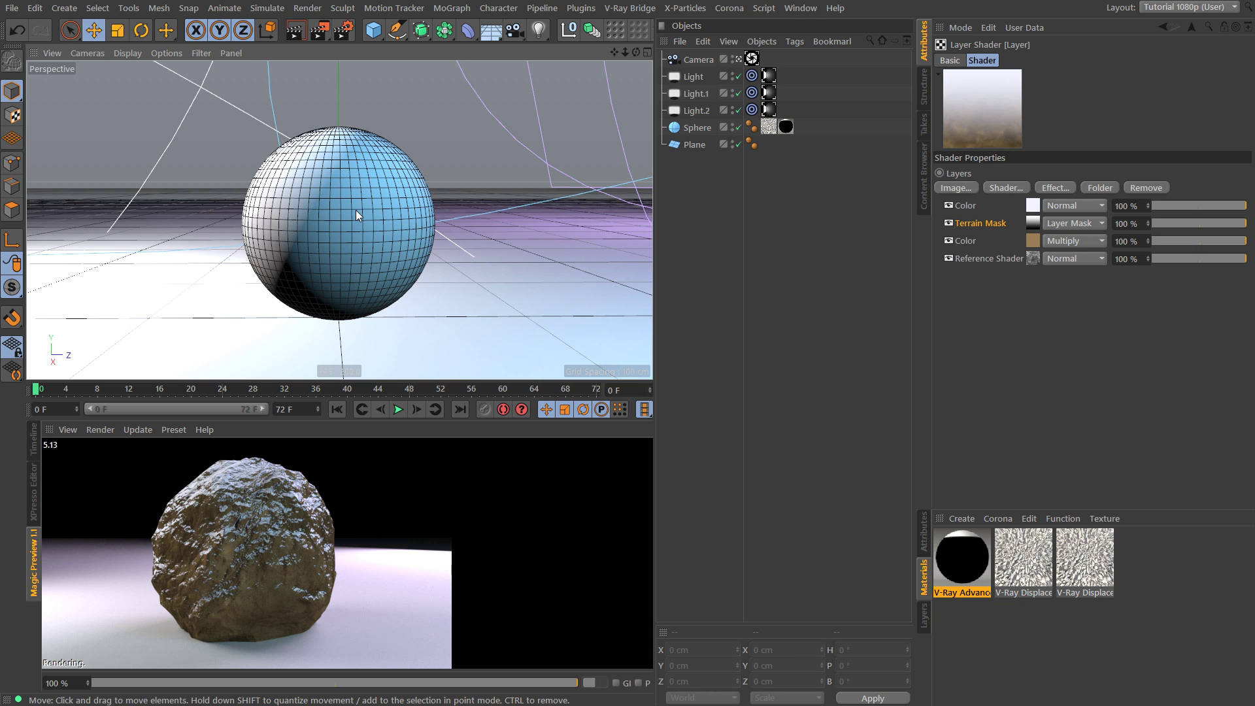
pyautogui.click(689, 181)
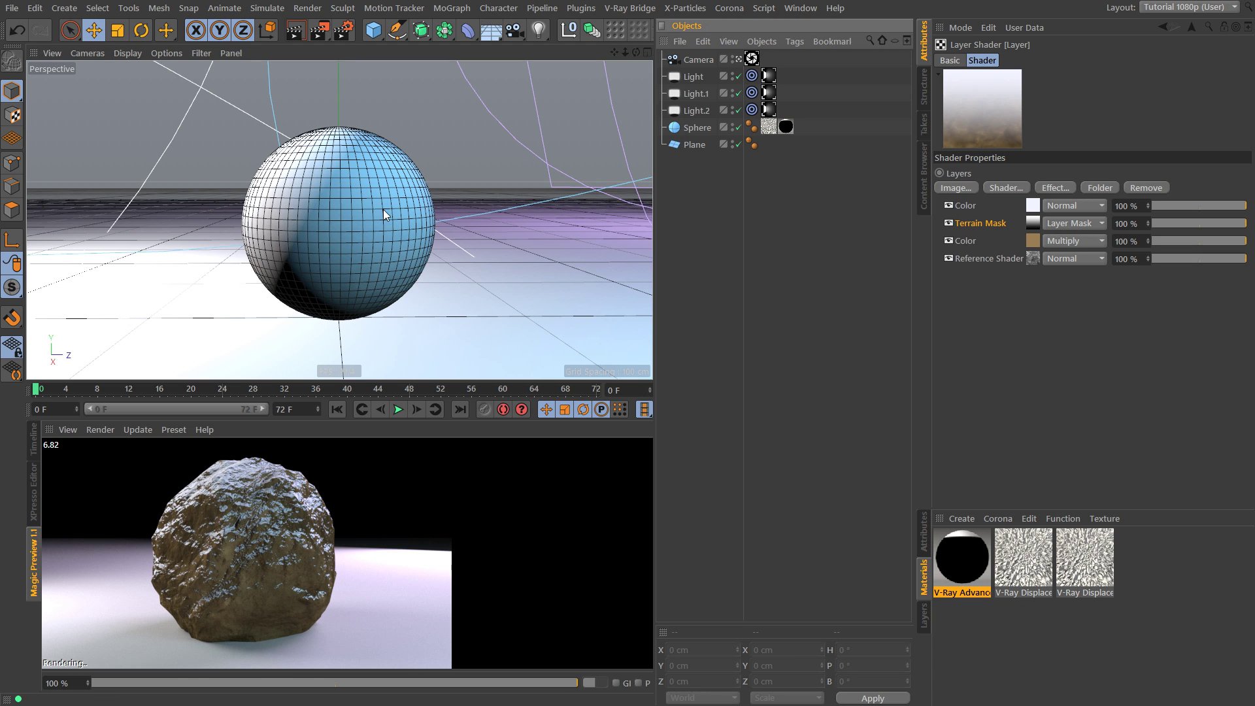
pyautogui.click(344, 186)
# Add a cube and raise it above the sphere to a Y position of about 151 cm
pyautogui.scroll(-3, 351, 202)
pyautogui.keyDown('alt'); pyautogui.moveTo(333, 265); pyautogui.dragTo(330, 288, button='middle'); pyautogui.keyUp('alt')
pyautogui.moveTo(377, 30); pyautogui.dragTo(500, 49)
pyautogui.moveTo(342, 274); pyautogui.dragTo(349, 59)
pyautogui.click(237, 553)
pyautogui.keyDown('alt'); pyautogui.moveTo(394, 179); pyautogui.dragTo(368, 283, button='middle'); pyautogui.keyUp('alt')
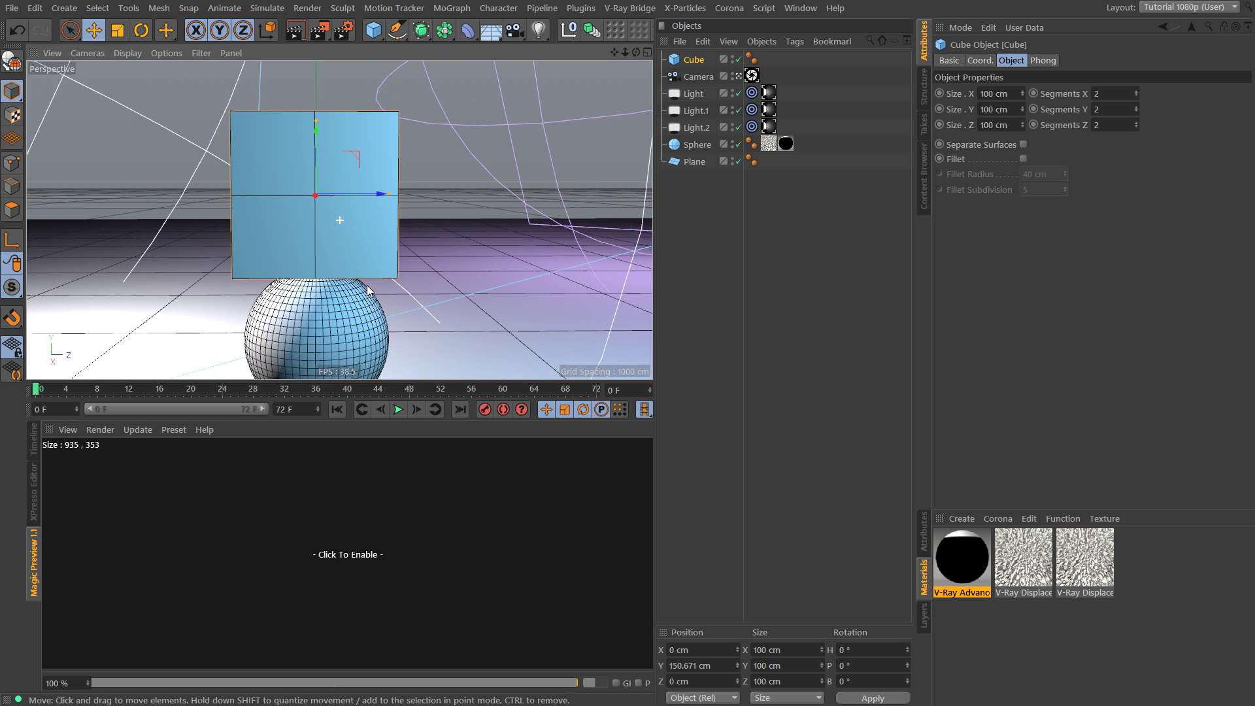
# Flatten and widen the cube above the sphere to about 131 × 47 × 134 cm and save the scene
pyautogui.keyDown('alt'); pyautogui.moveTo(344, 232); pyautogui.dragTo(348, 180); pyautogui.keyUp('alt')
pyautogui.moveTo(318, 92); pyautogui.dragTo(320, 138)
pyautogui.keyDown('alt'); pyautogui.moveTo(338, 285); pyautogui.dragTo(334, 255, button='middle'); pyautogui.keyUp('alt')
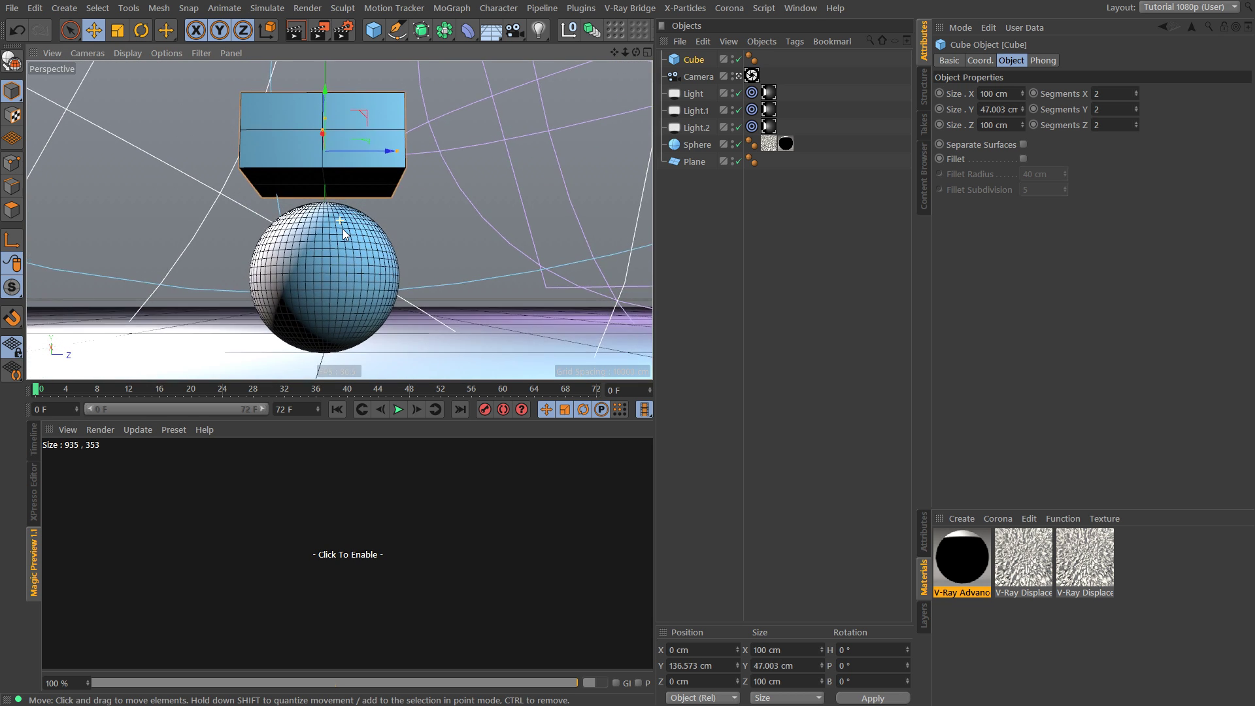
pyautogui.keyDown('alt'); pyautogui.moveTo(332, 255); pyautogui.dragTo(348, 255); pyautogui.keyUp('alt')
pyautogui.moveTo(401, 153); pyautogui.dragTo(428, 150)
pyautogui.moveTo(335, 145)
pyautogui.keyDown('alt'); pyautogui.mouseDown()
pyautogui.moveTo(409, 154)
pyautogui.moveTo(339, 132)
pyautogui.mouseUp(); pyautogui.keyUp('alt')
pyautogui.keyDown('alt'); pyautogui.moveTo(315, 192); pyautogui.dragTo(339, 178, button='middle'); pyautogui.keyUp('alt')
pyautogui.keyDown('alt'); pyautogui.moveTo(339, 178); pyautogui.dragTo(316, 182); pyautogui.keyUp('alt')
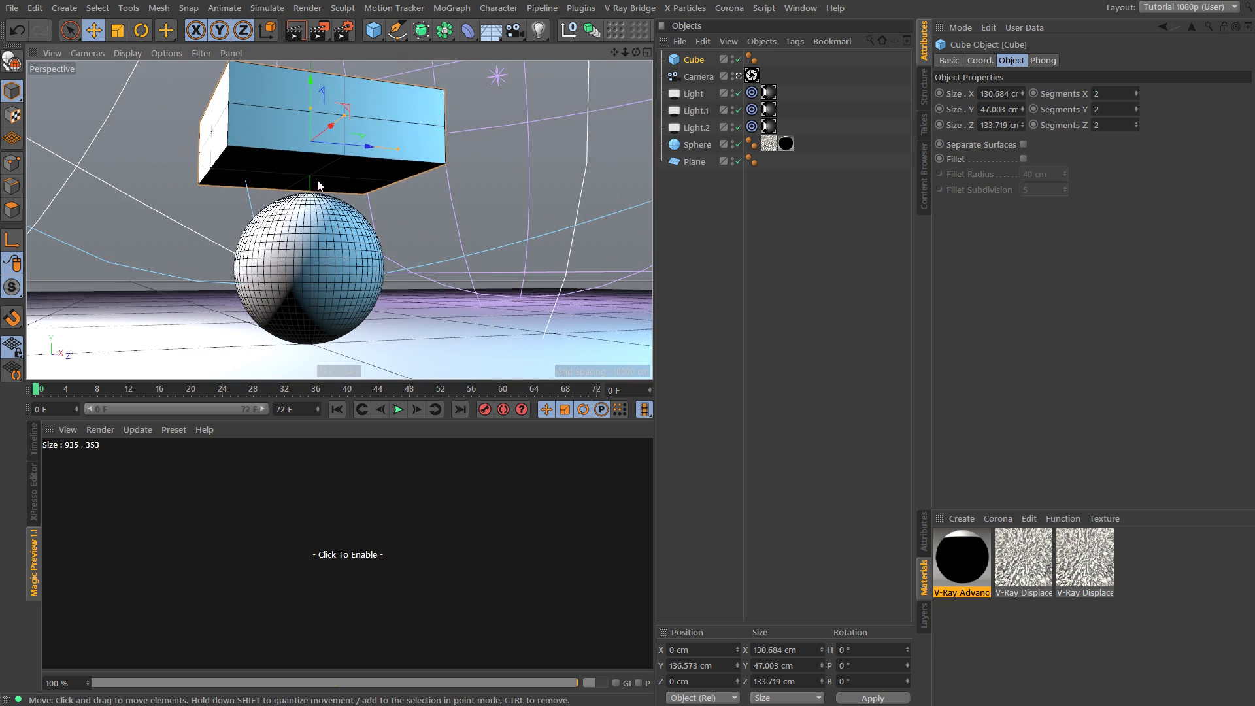
pyautogui.keyDown('alt'); pyautogui.moveTo(316, 182); pyautogui.dragTo(342, 203, button='middle'); pyautogui.keyUp('alt')
pyautogui.keyDown('alt'); pyautogui.moveTo(343, 203); pyautogui.dragTo(322, 212); pyautogui.keyUp('alt')
pyautogui.keyDown('alt'); pyautogui.moveTo(321, 213); pyautogui.dragTo(301, 232, button='middle'); pyautogui.keyUp('alt')
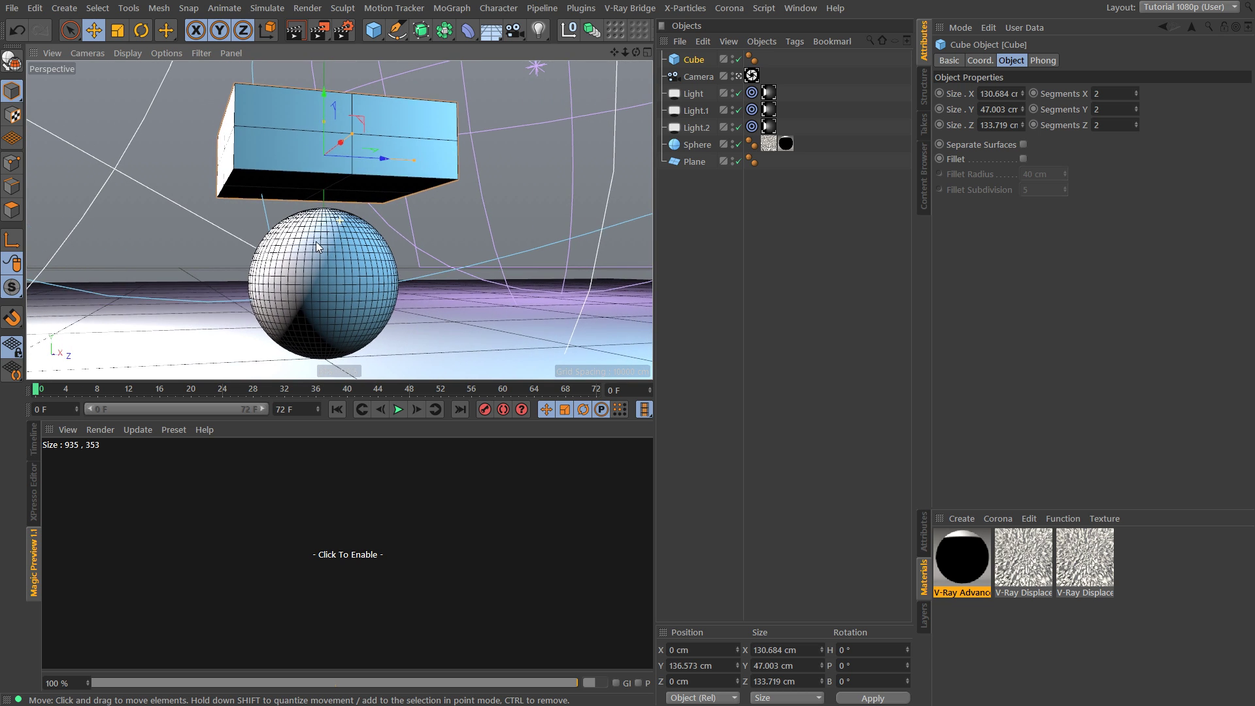
pyautogui.click(707, 275)
pyautogui.hotkey('ctrl', 's')
# Create a V-Ray Volume Material and set its preview scene to 00_Sphere V-RAY (GI) 3d IRLC-RT
pyautogui.click(967, 521)
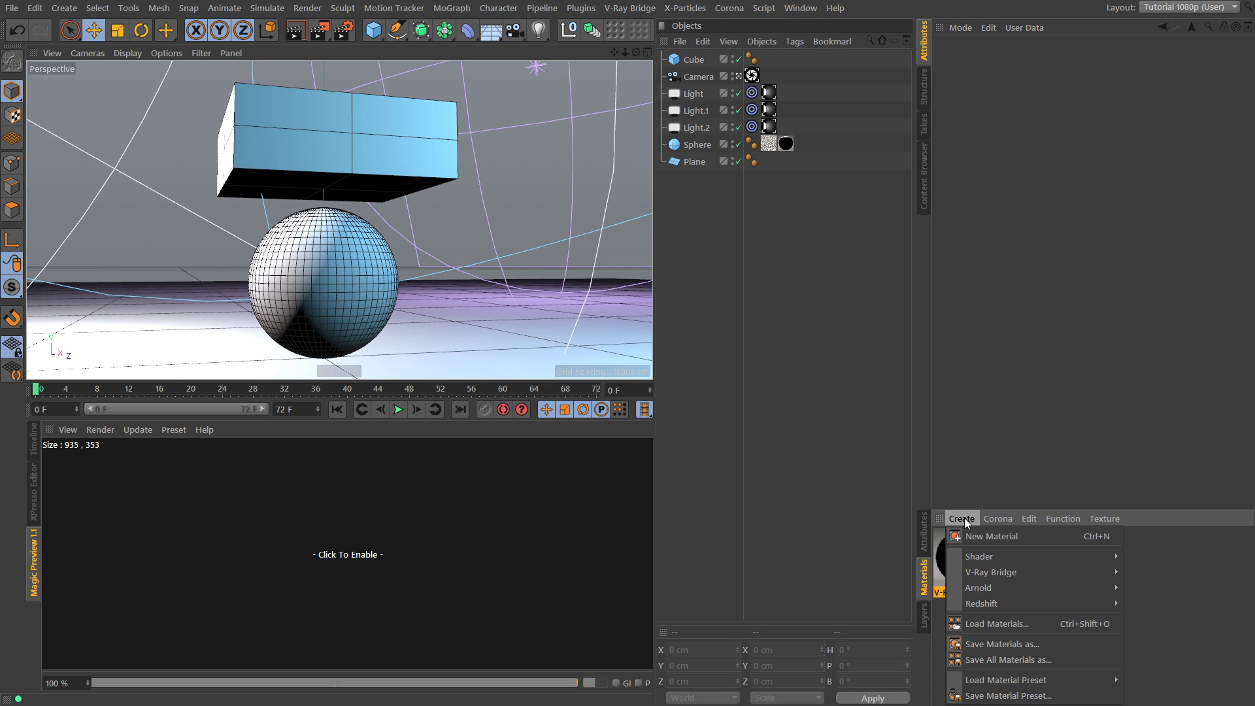
pyautogui.click(955, 505)
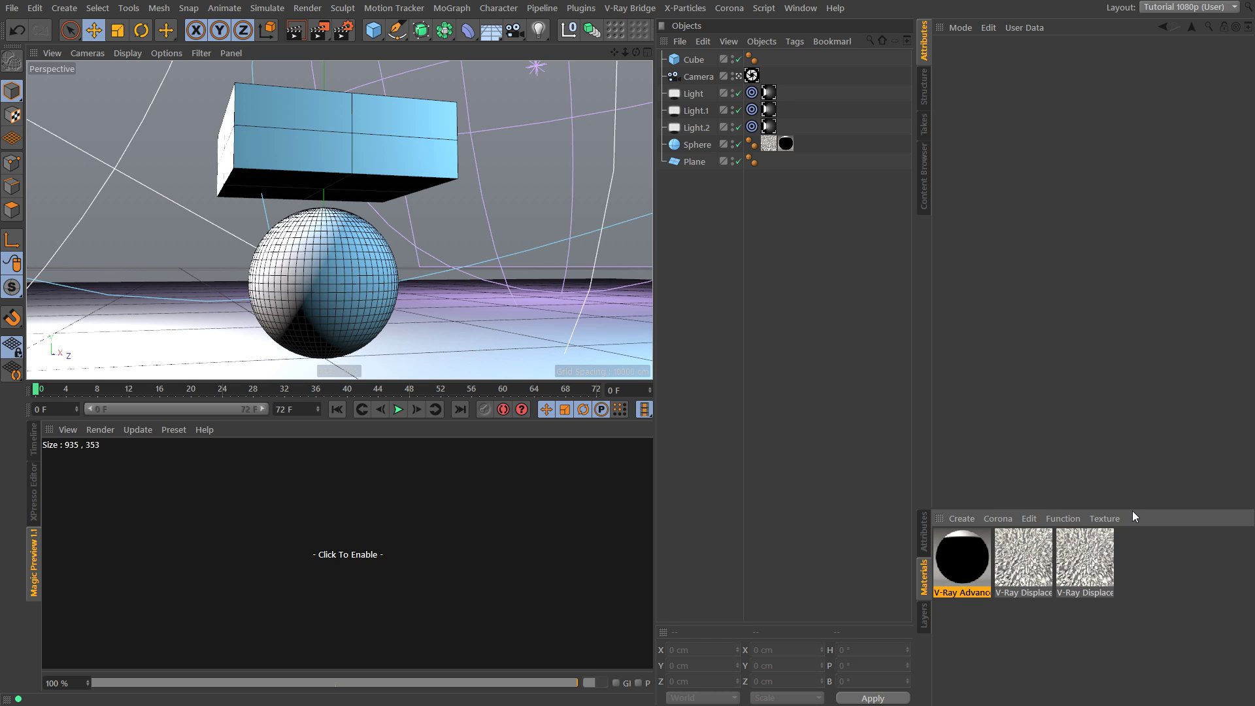
pyautogui.moveTo(1129, 508); pyautogui.dragTo(1134, 439)
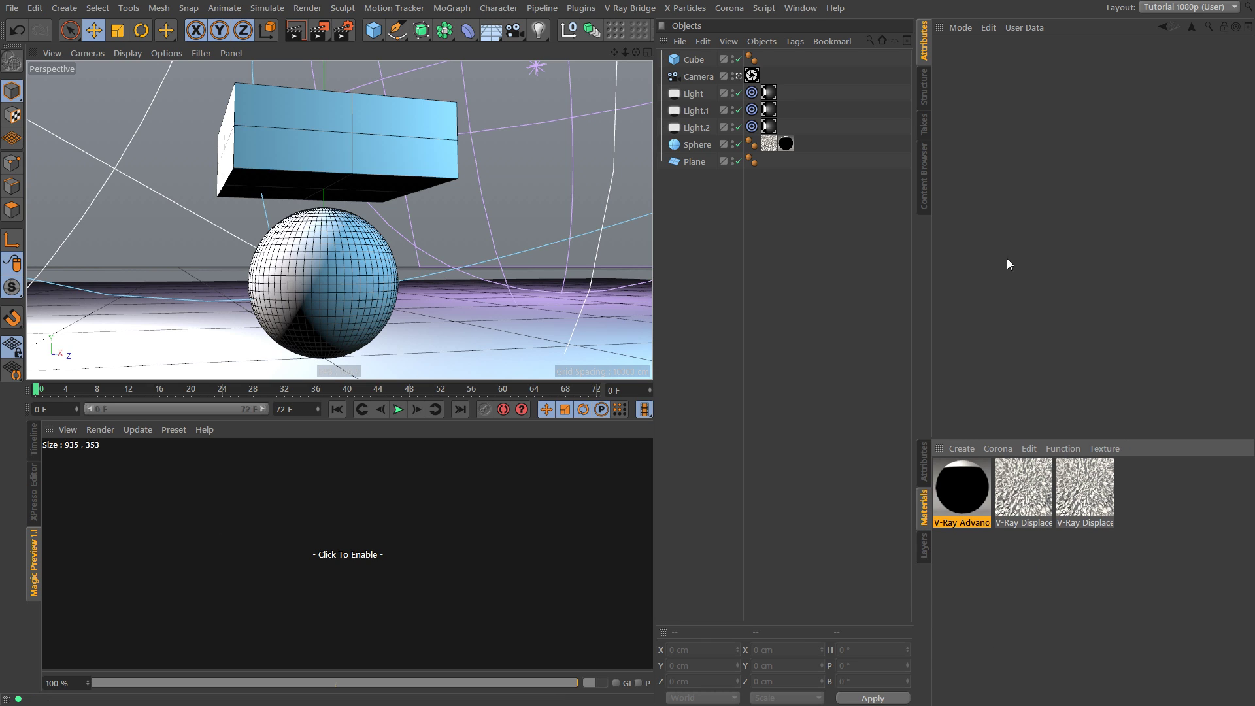
pyautogui.click(956, 447)
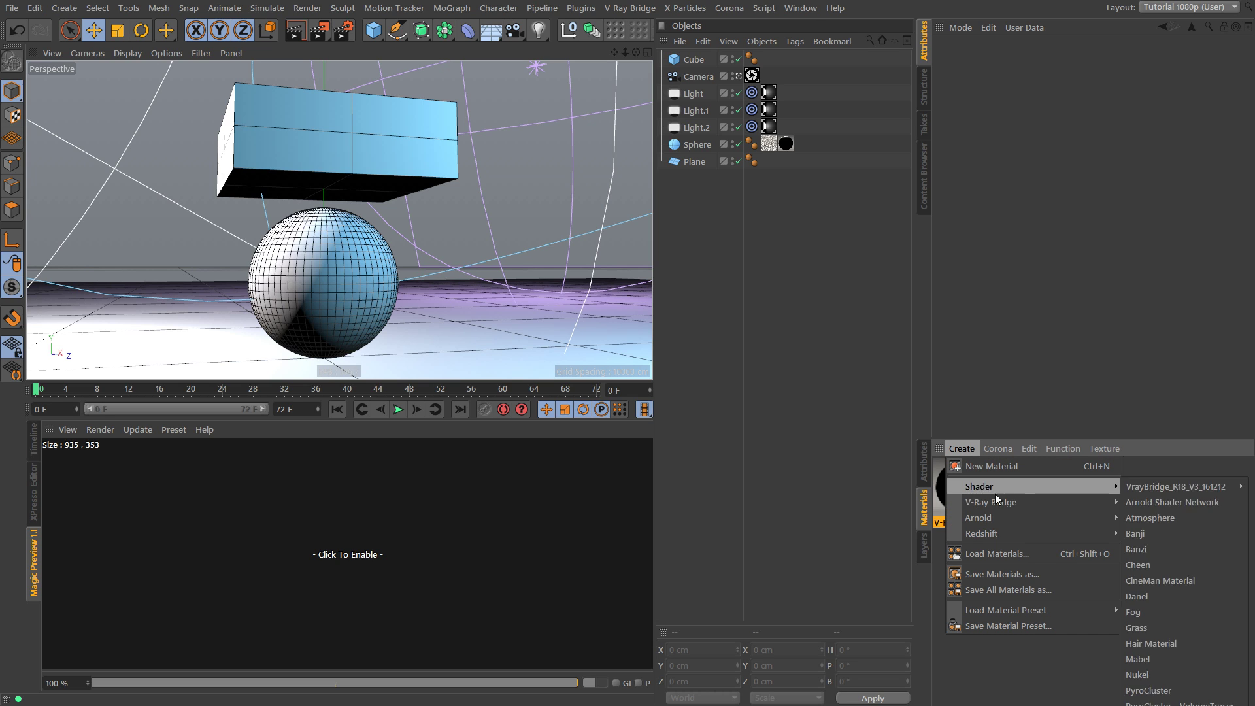
pyautogui.moveTo(1003, 501)
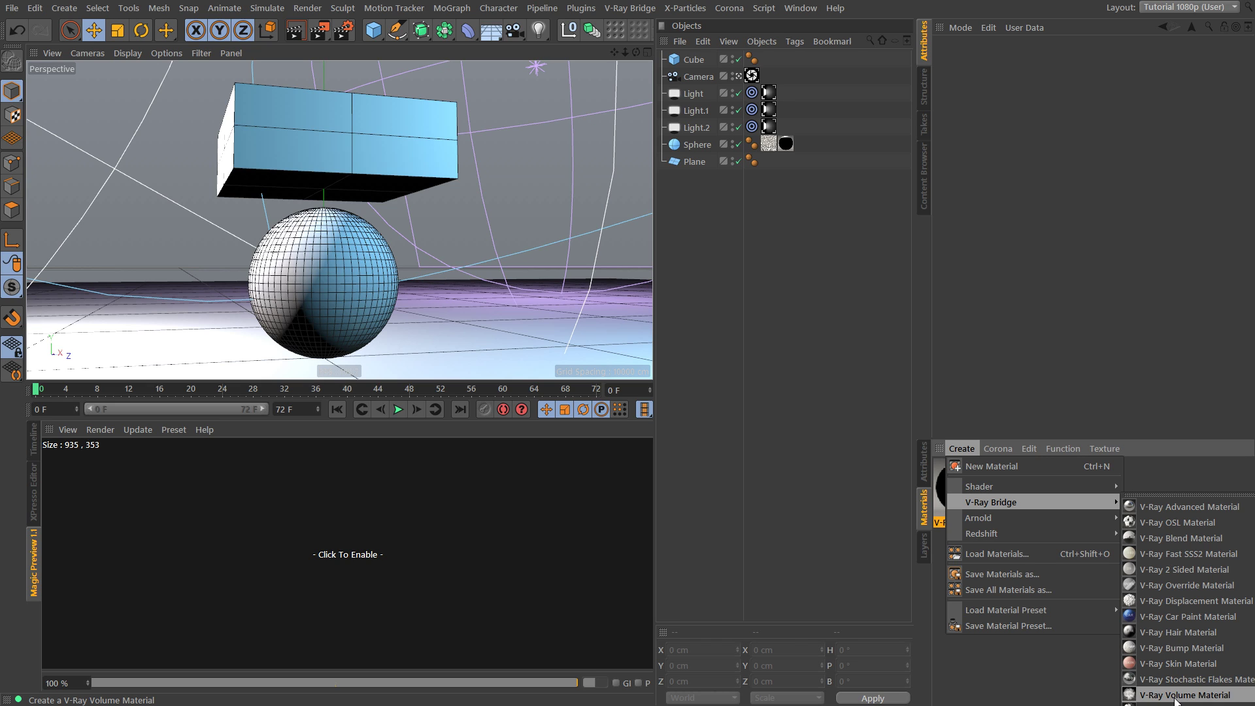
pyautogui.click(1180, 695)
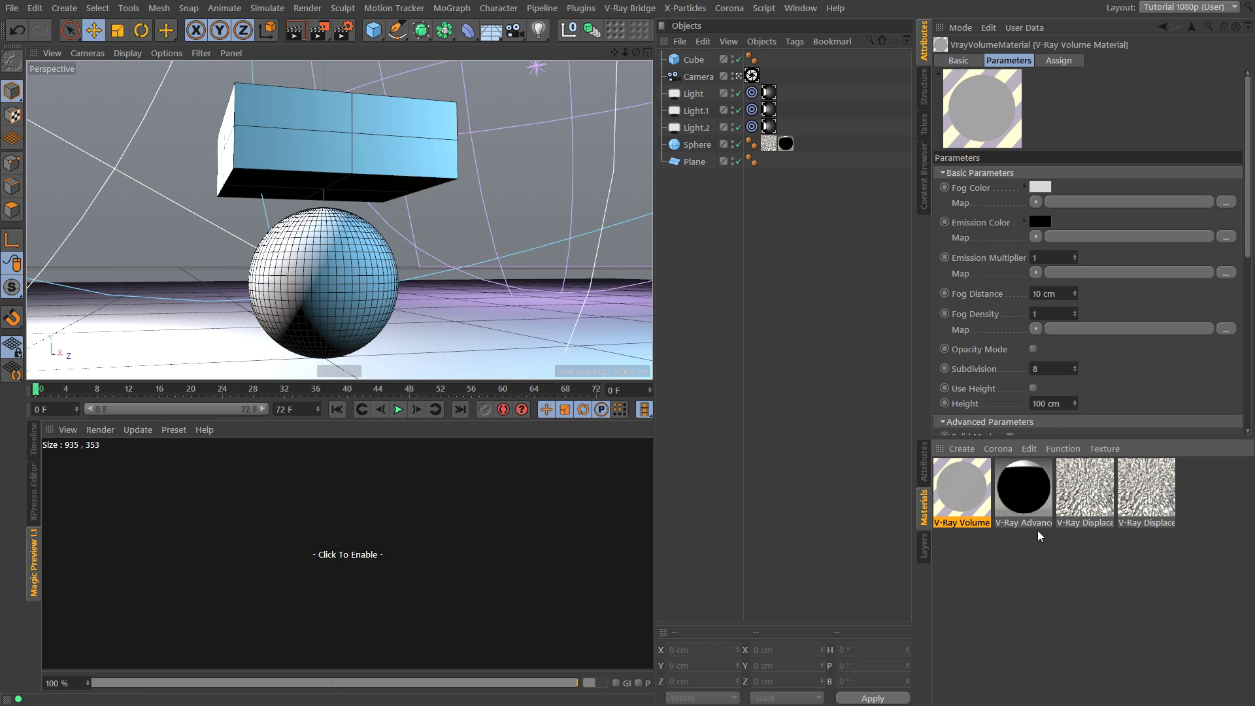
pyautogui.rightClick(985, 95)
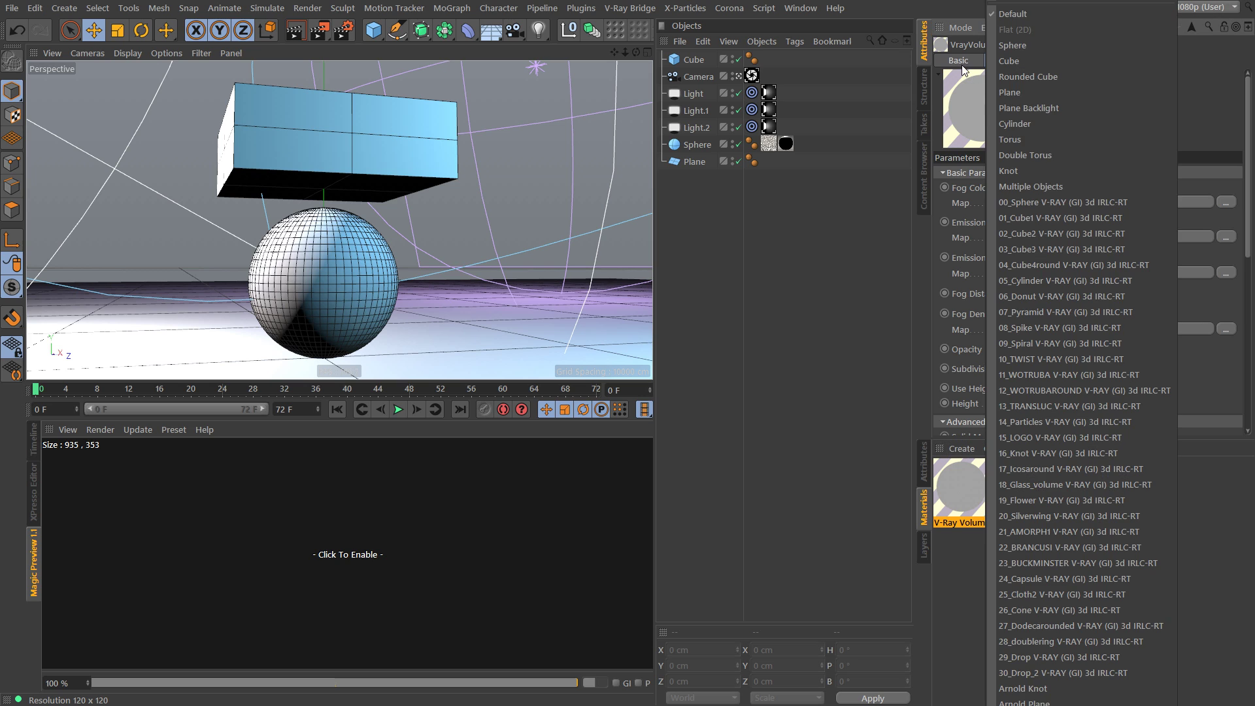
pyautogui.click(1037, 200)
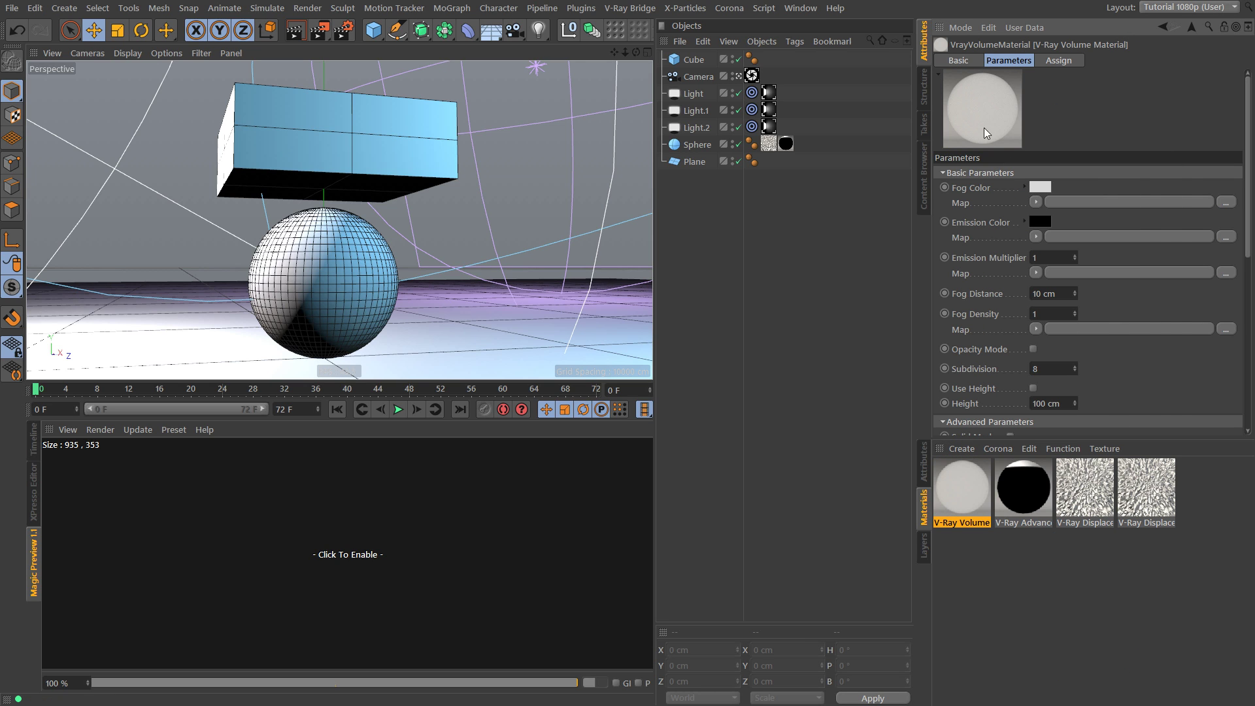
# Look through the volume material's parameter groups, collapsing all of them except Basic Parameters
pyautogui.click(943, 173)
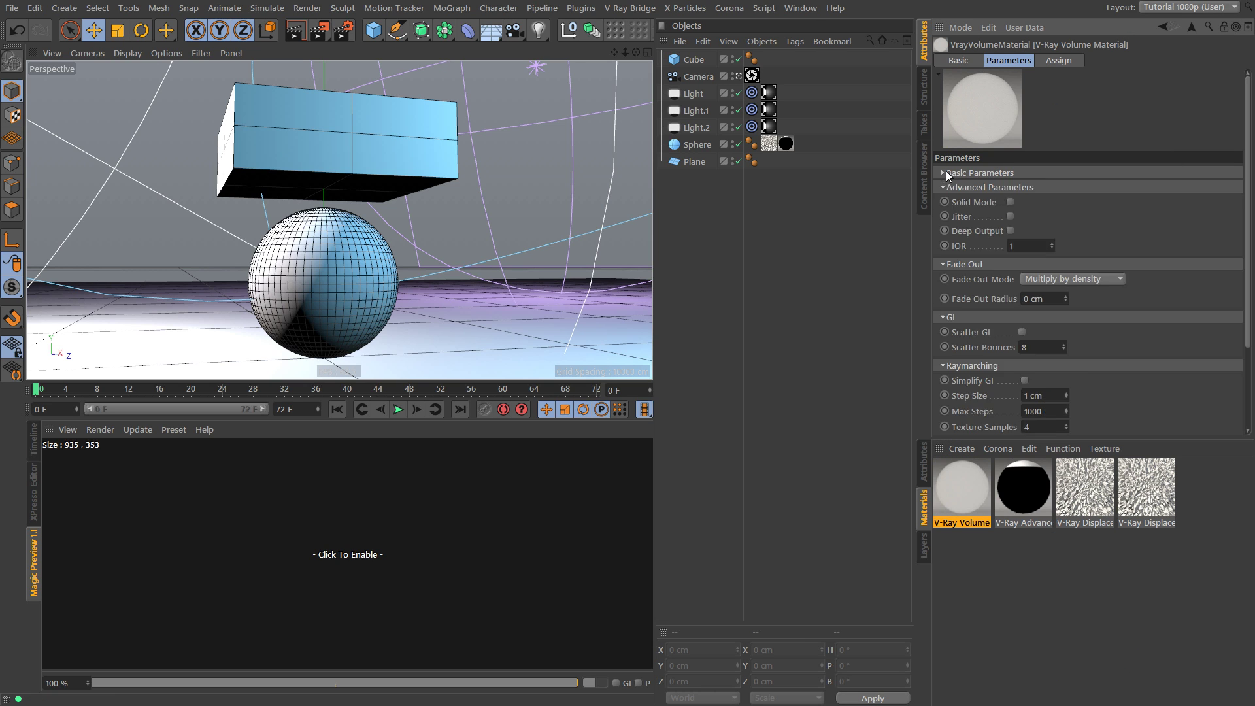
pyautogui.click(943, 187)
pyautogui.click(943, 201)
pyautogui.click(943, 217)
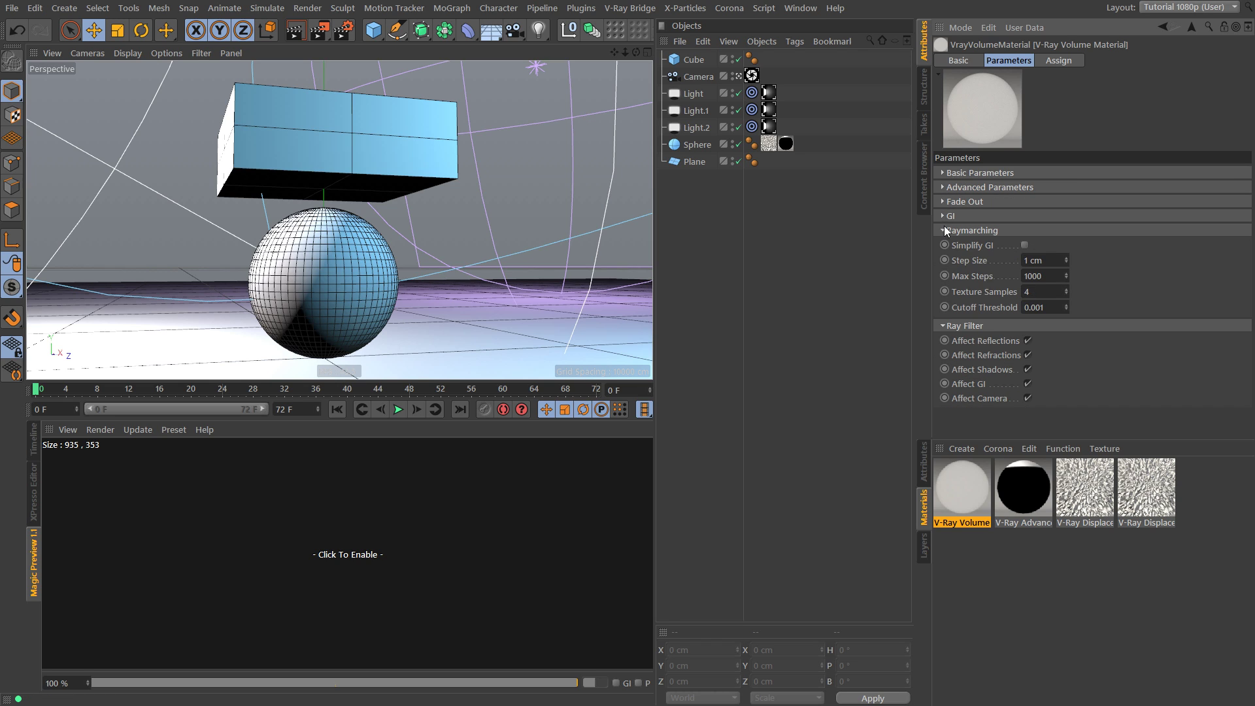
pyautogui.click(943, 230)
pyautogui.click(942, 244)
pyautogui.click(943, 173)
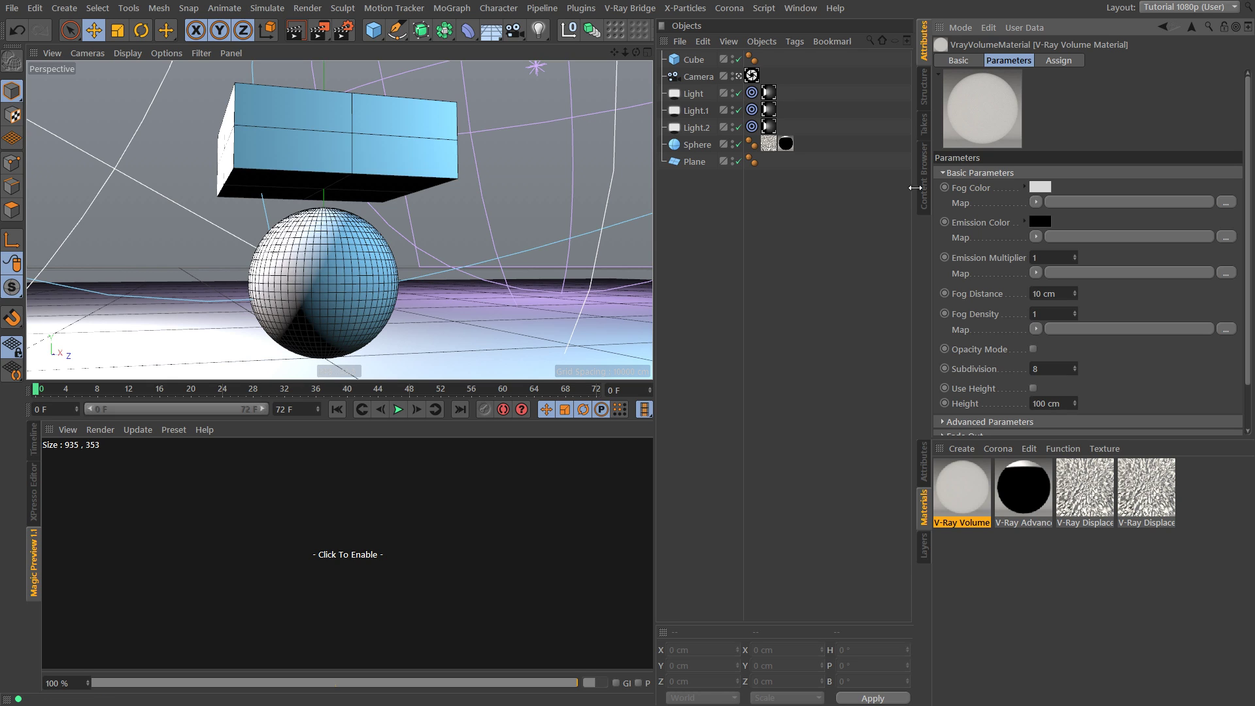
# Create a V-Ray Advanced Material and assign it to the cube, followed by the V-Ray Volume Material
pyautogui.click(961, 448)
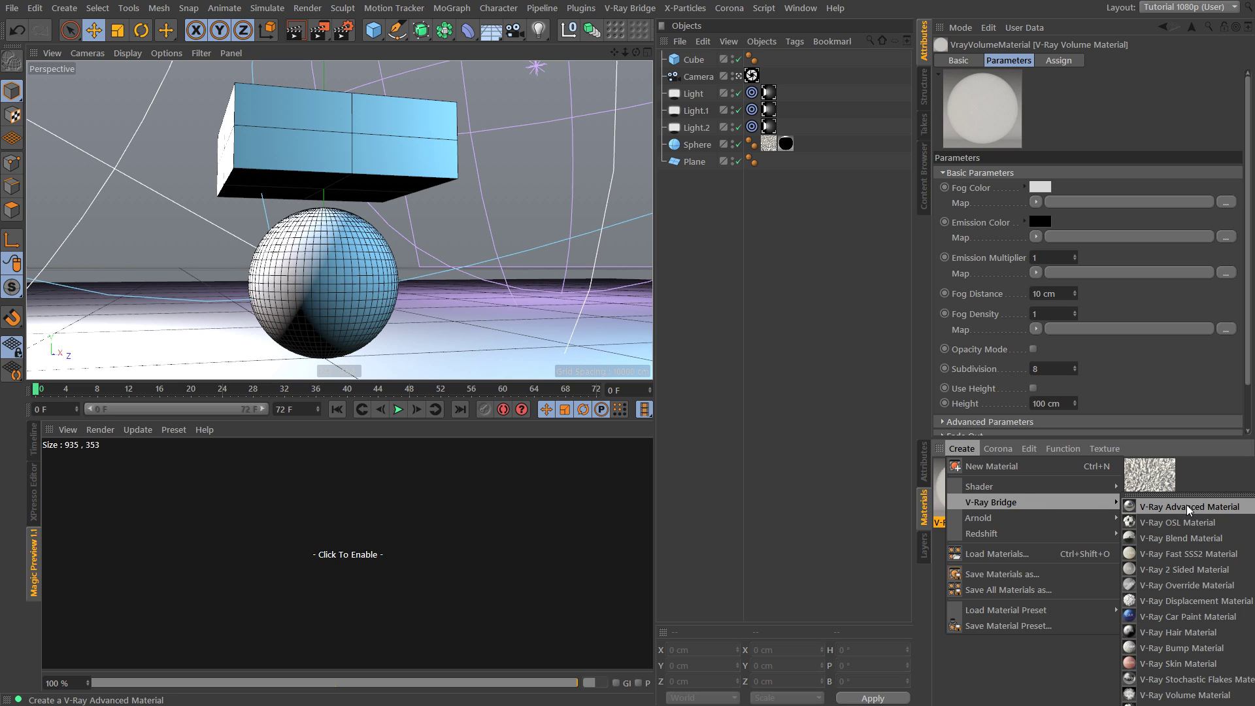
pyautogui.click(1180, 508)
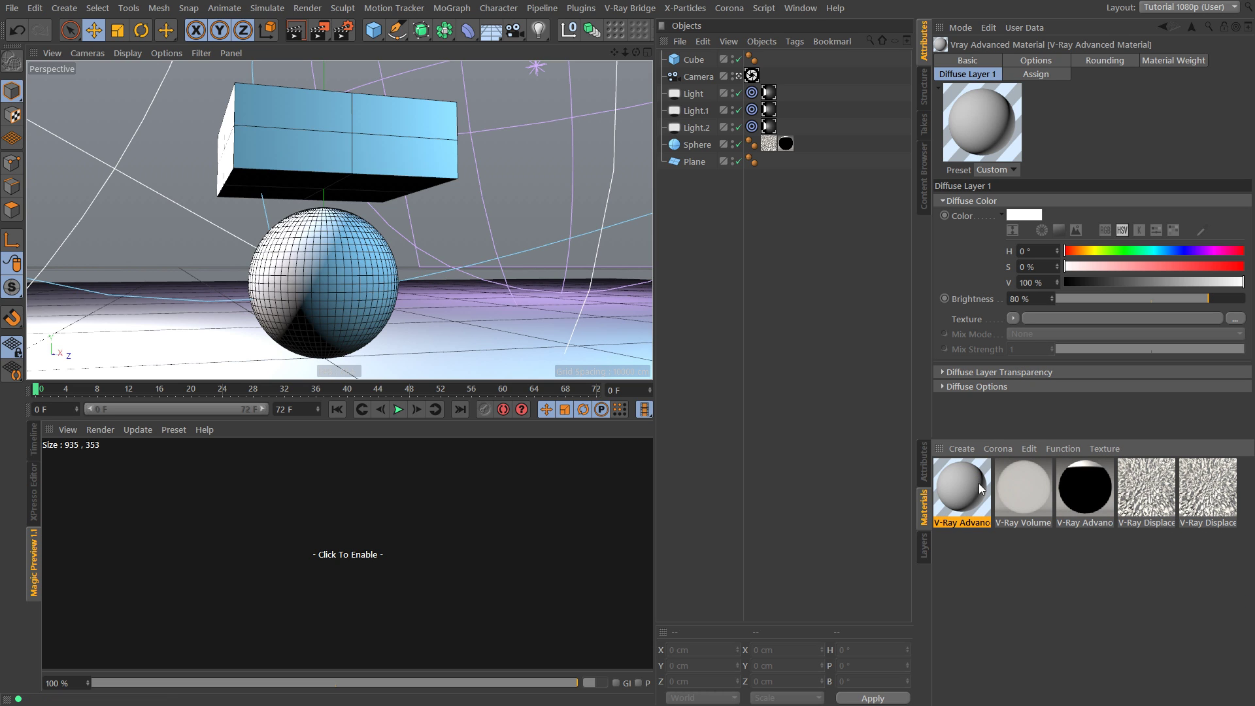
pyautogui.moveTo(967, 492); pyautogui.dragTo(695, 59)
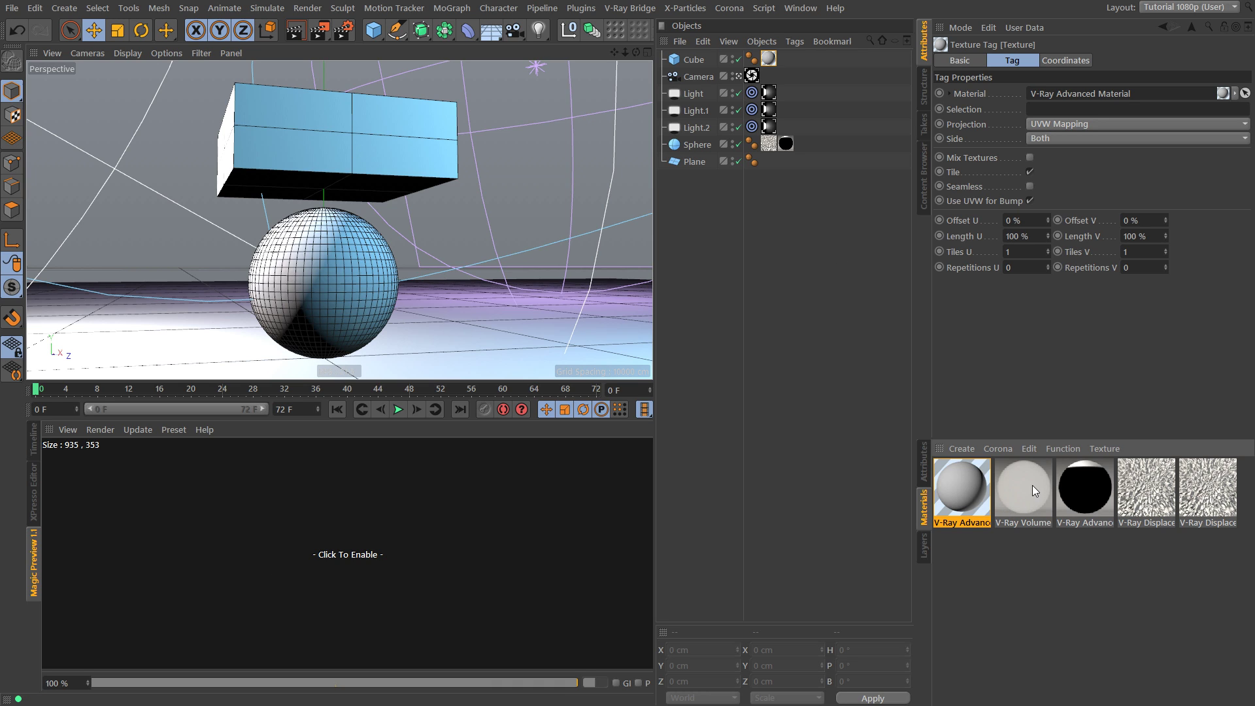
pyautogui.moveTo(1032, 493)
pyautogui.mouseDown()
pyautogui.moveTo(1021, 507)
pyautogui.moveTo(822, 97)
pyautogui.moveTo(710, 62)
pyautogui.mouseUp()
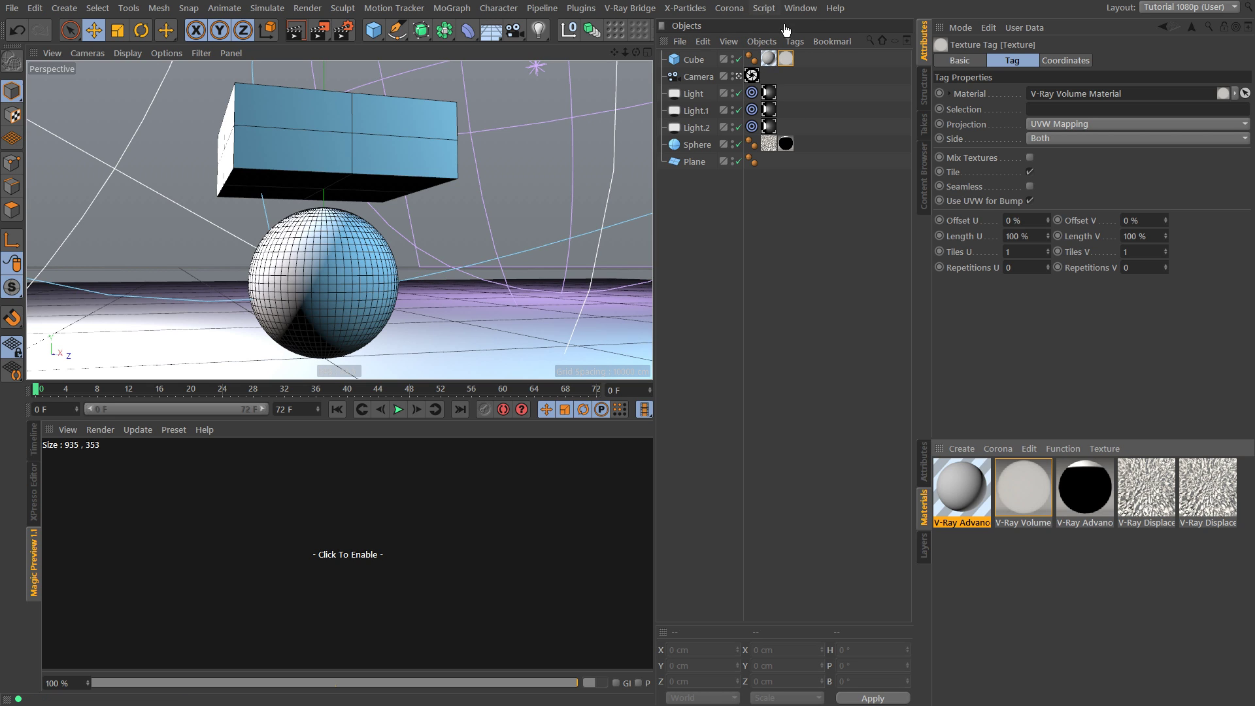
# Disable Material Weight and Diffuse Layer 1 in the cube's V-Ray Advanced Material and set its preview scene to 00_Sphere V-RAY (GI) 3d IRLC-RT
pyautogui.click(770, 59)
pyautogui.click(957, 481)
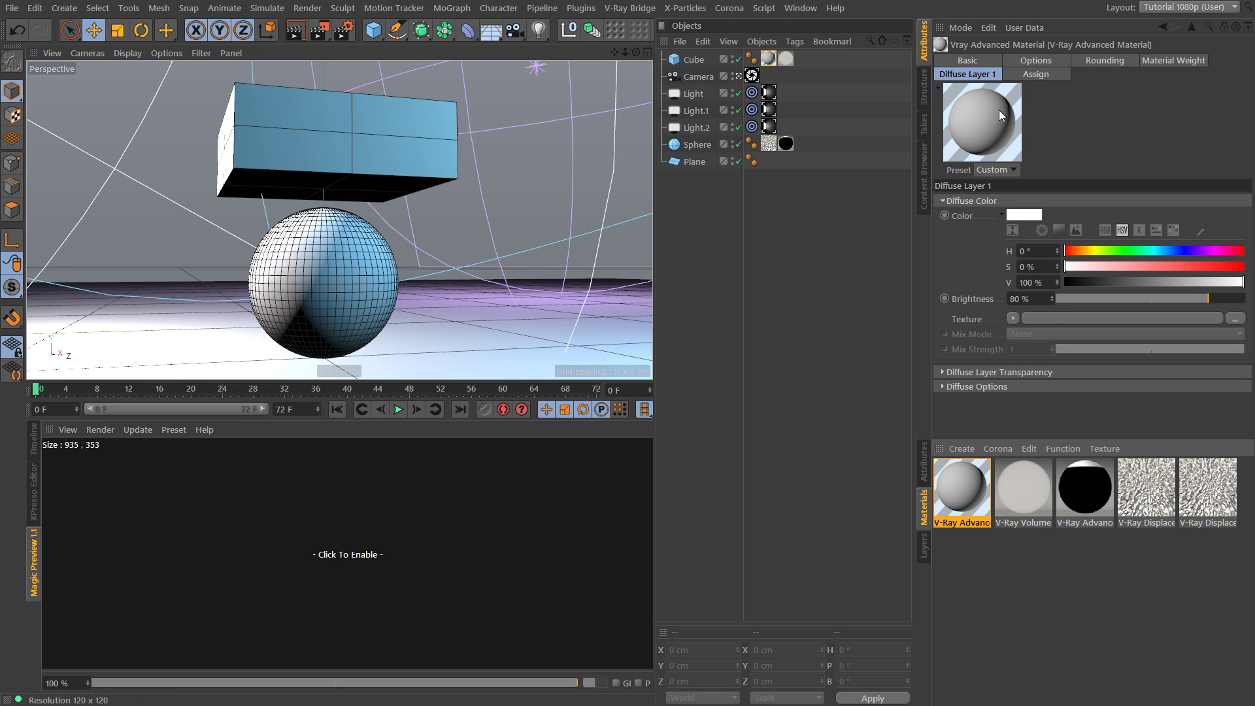
pyautogui.click(967, 60)
pyautogui.click(1020, 233)
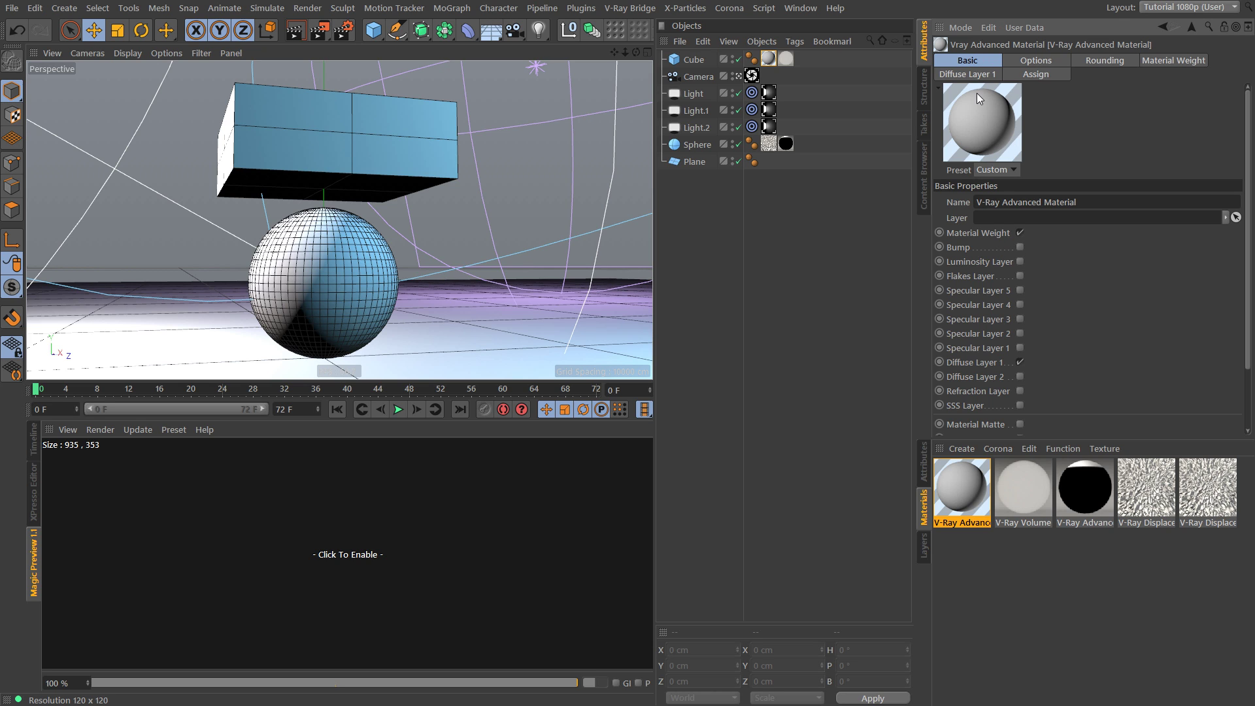
pyautogui.click(1020, 232)
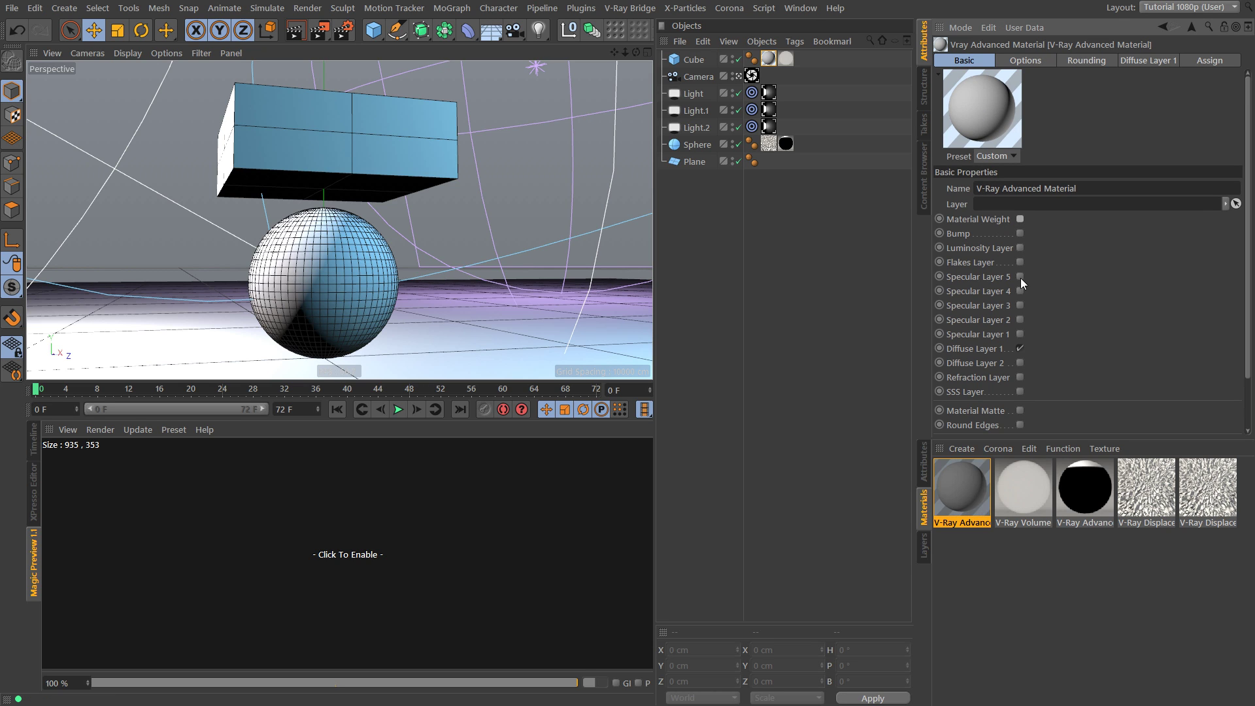
pyautogui.click(1019, 349)
pyautogui.rightClick(981, 104)
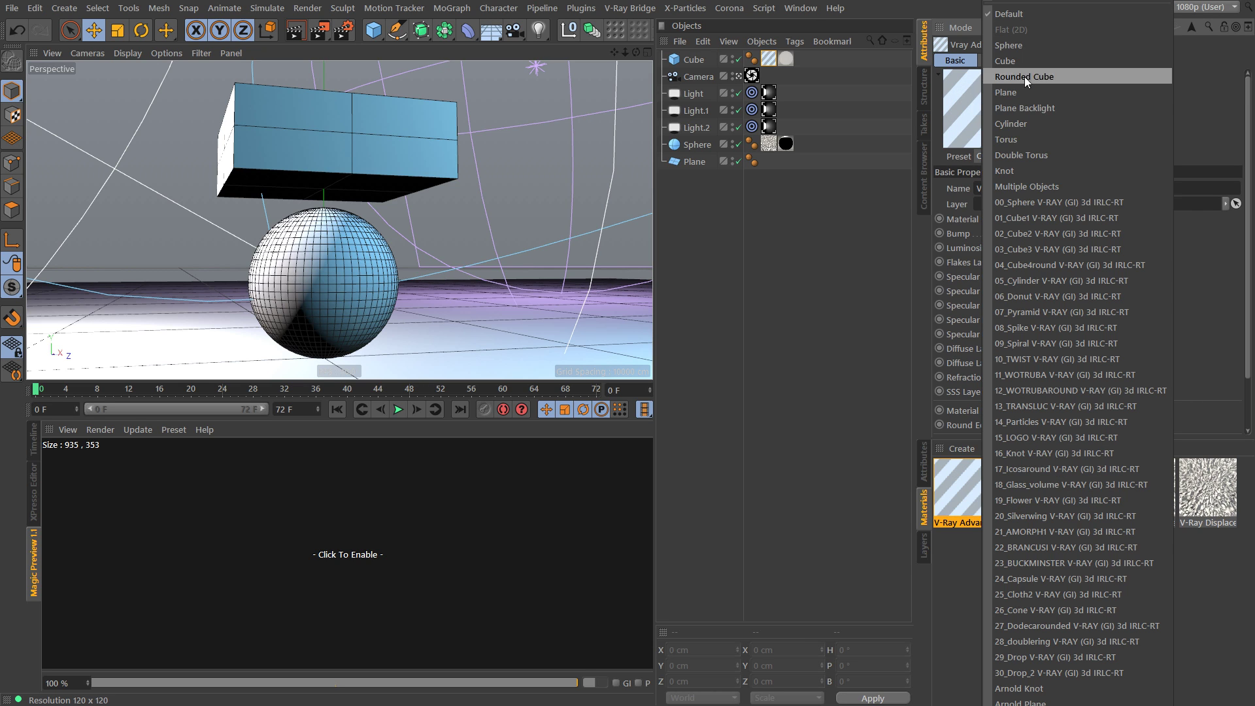
pyautogui.click(1032, 199)
pyautogui.click(967, 547)
pyautogui.click(966, 512)
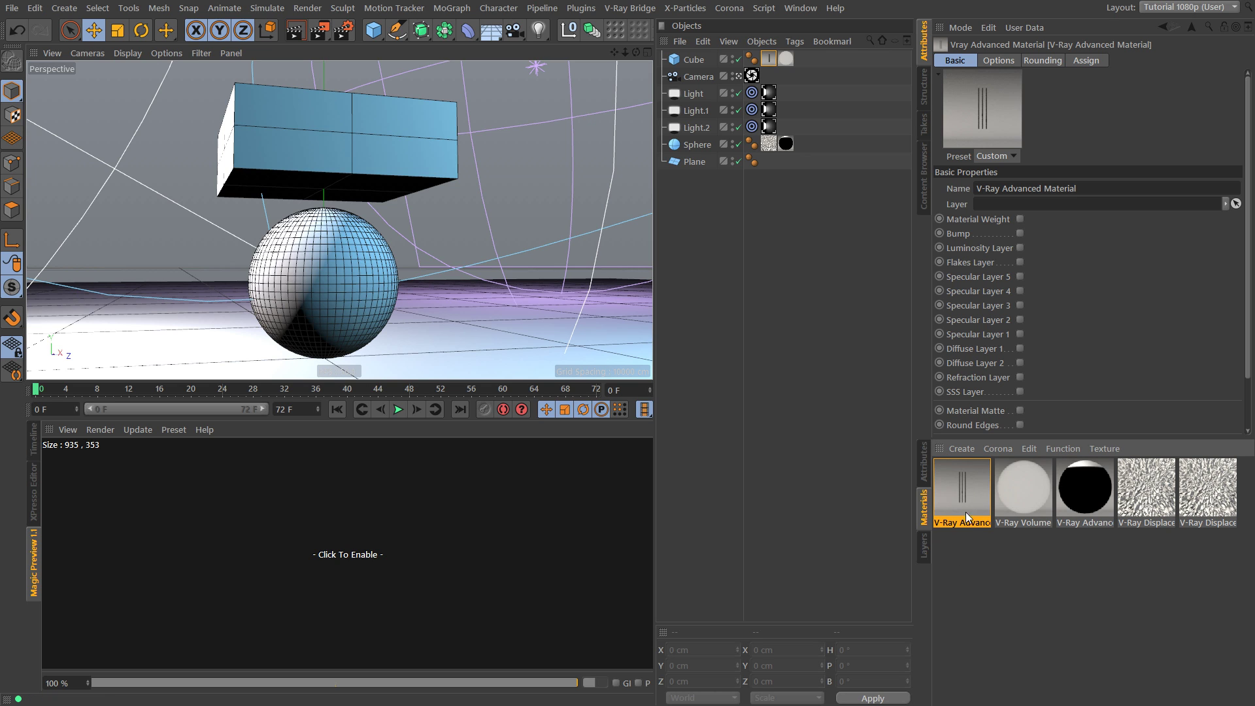
pyautogui.rightClick(961, 93)
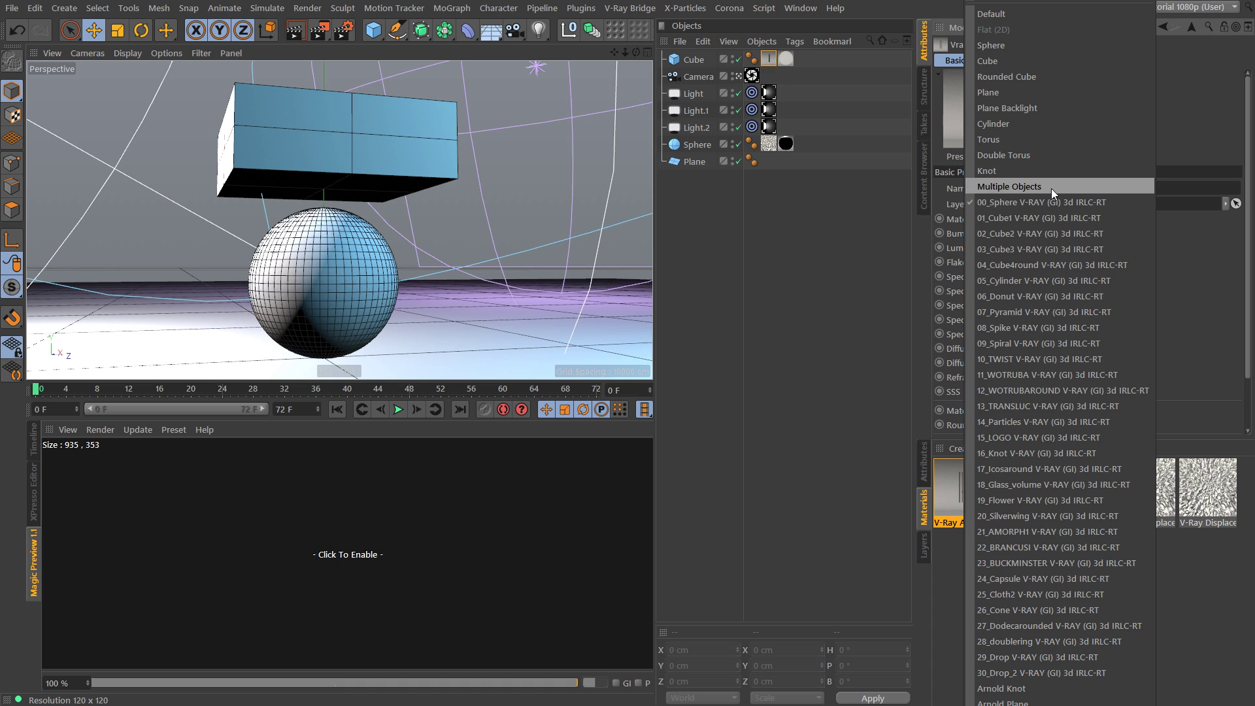
pyautogui.click(950, 558)
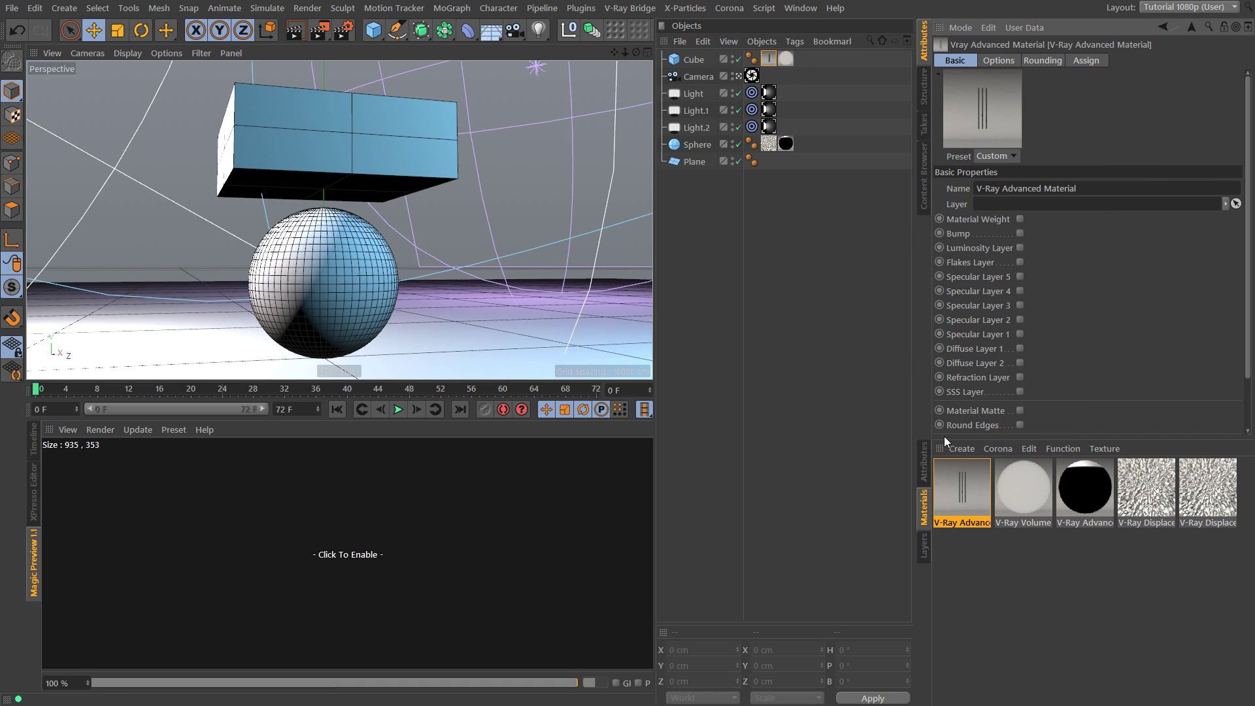
# Run the render preview to examine the cube, select the V-Ray Volume Material and stop the preview
pyautogui.click(208, 560)
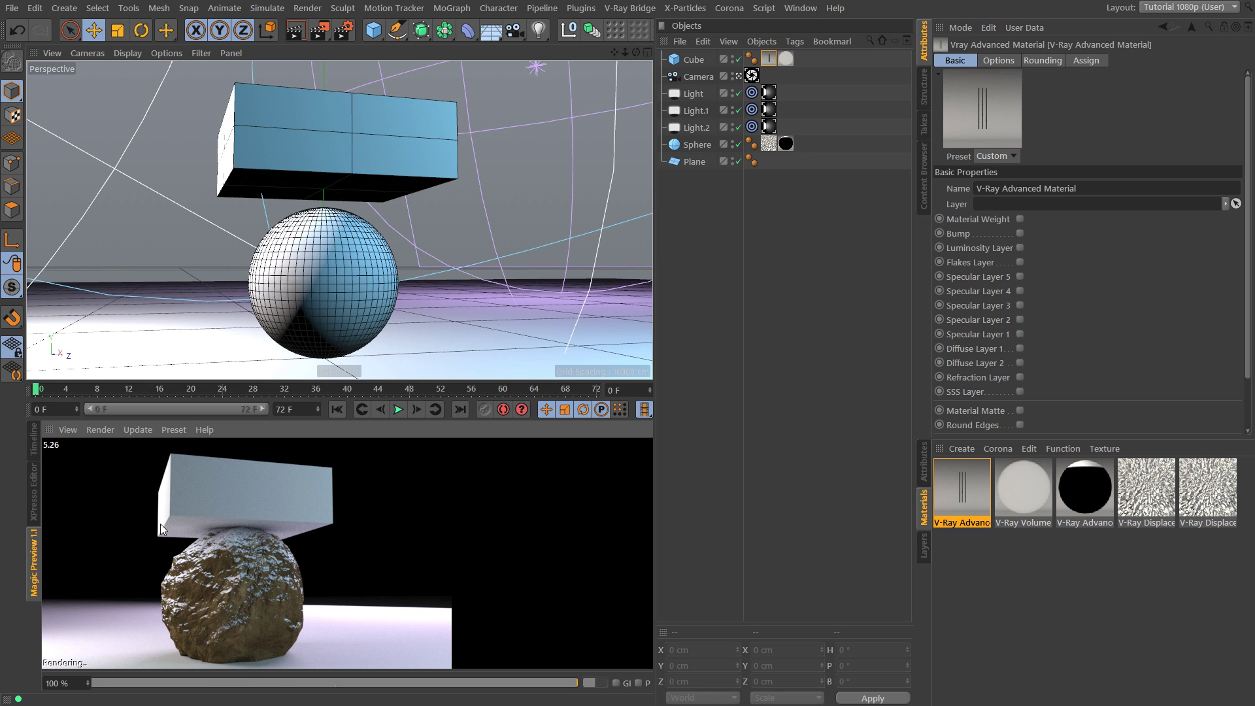
pyautogui.click(1026, 510)
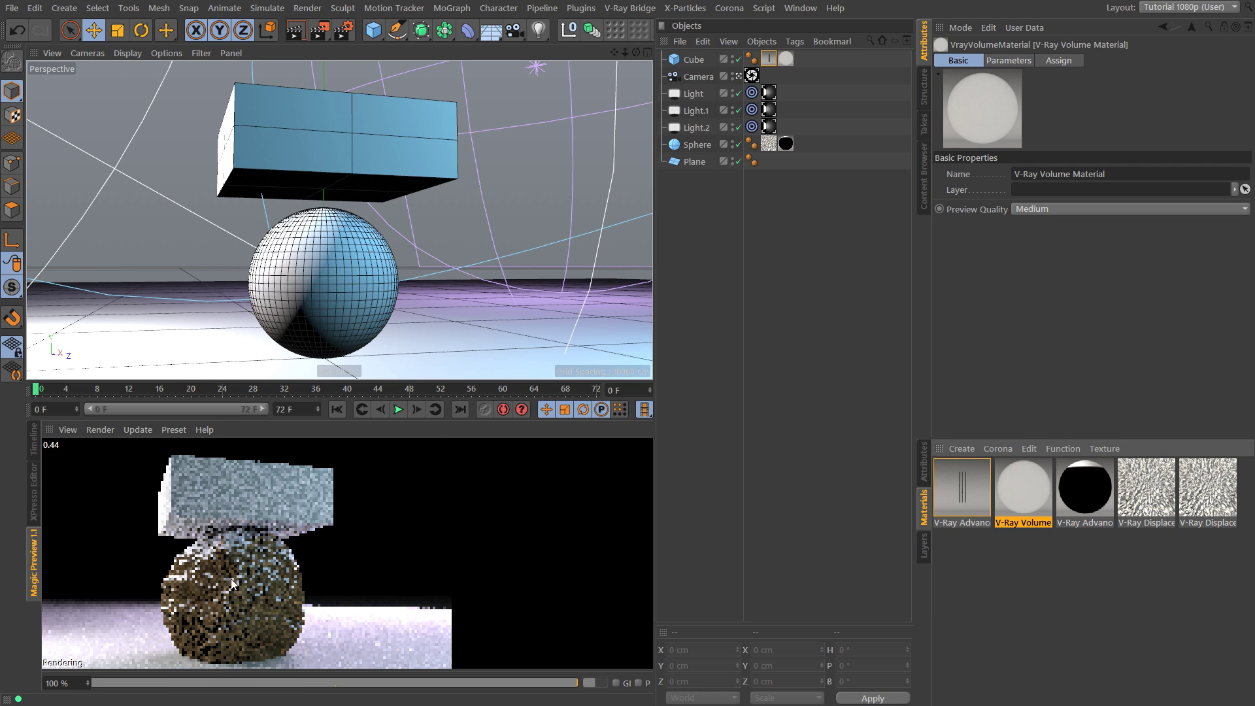
pyautogui.click(172, 573)
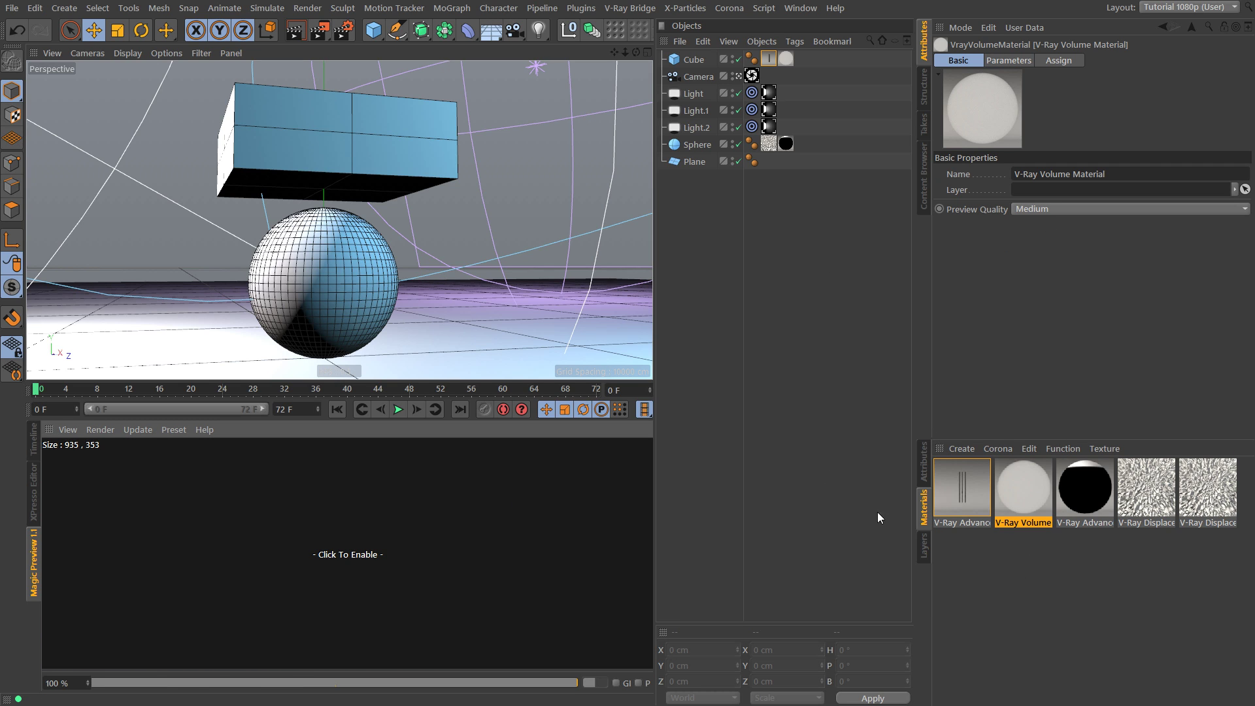
# Set the V-Ray Volume Material's Fog Distance to 500 cm
pyautogui.click(1013, 60)
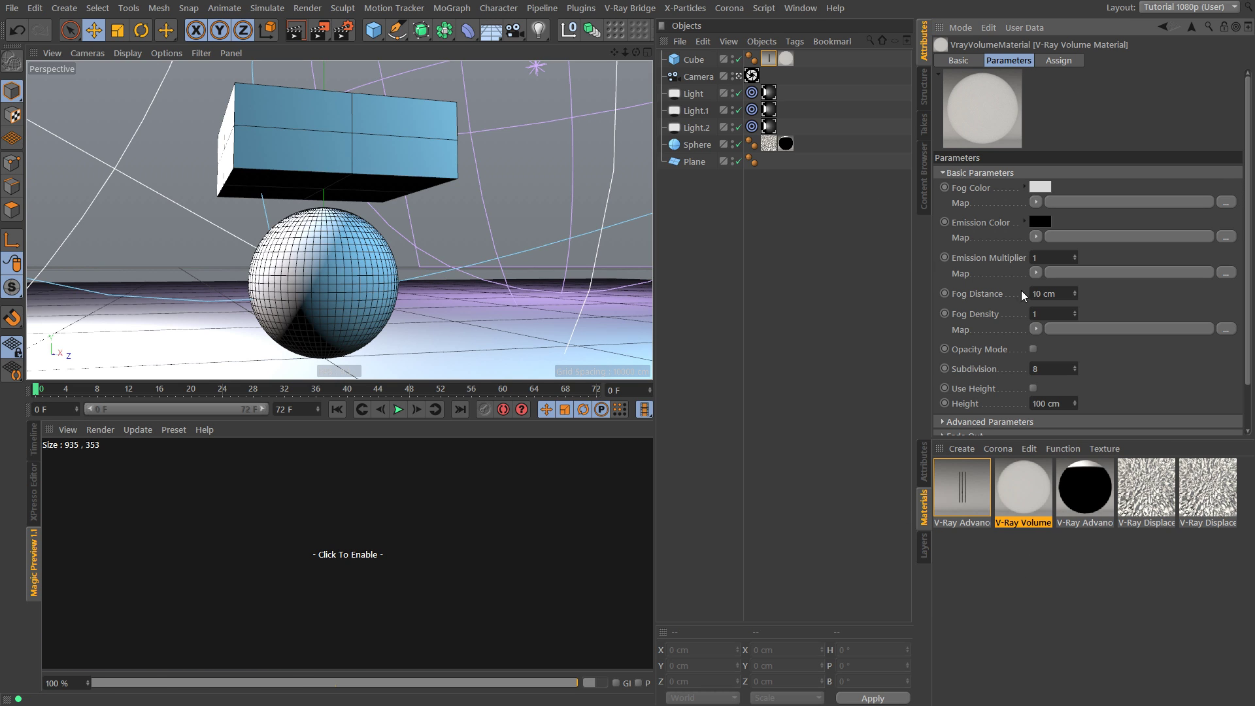
pyautogui.click(947, 171)
pyautogui.click(944, 187)
pyautogui.click(946, 186)
pyautogui.click(946, 174)
pyautogui.moveTo(1133, 438); pyautogui.dragTo(1133, 553)
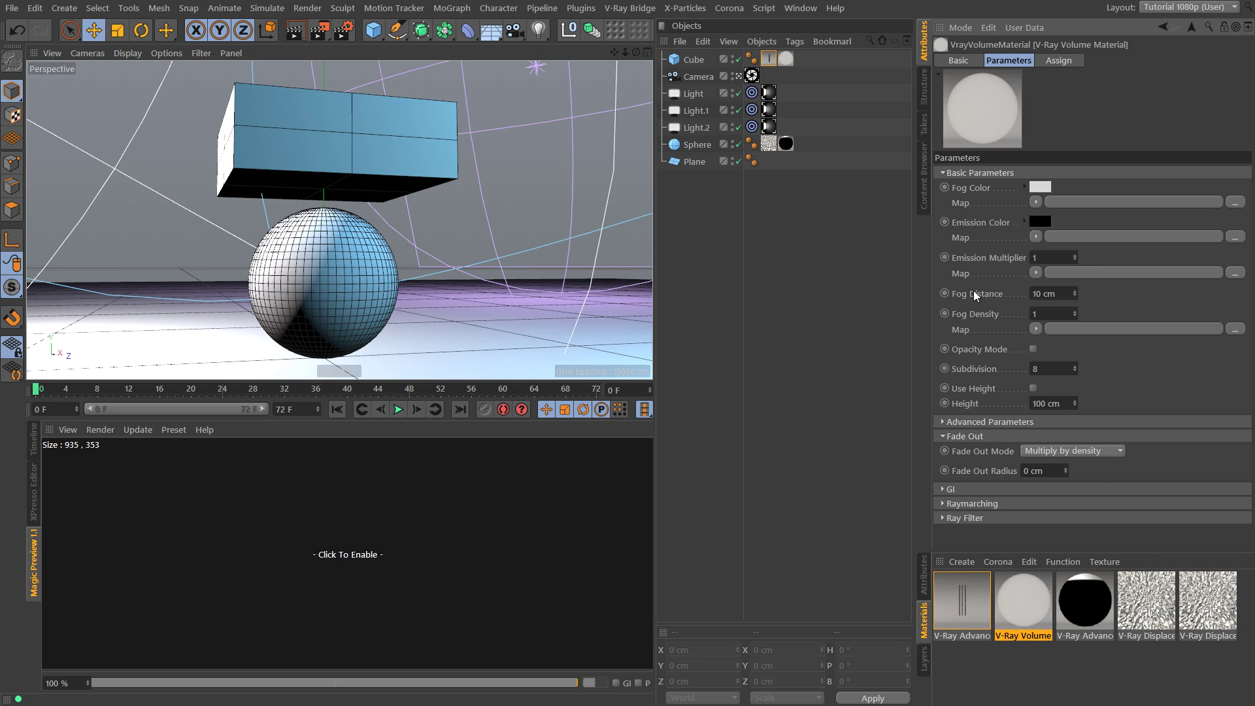
pyautogui.click(1049, 294)
pyautogui.write('500')
pyautogui.press('Return')
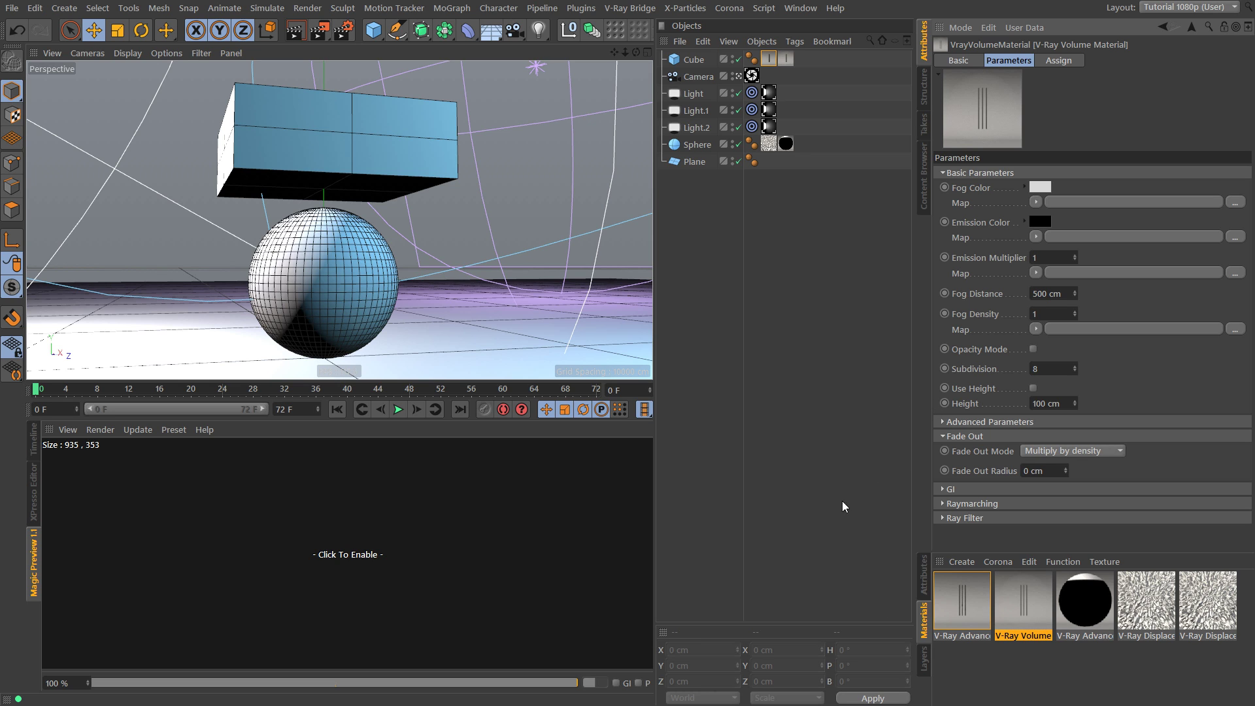
# Move the cube's V-Ray Advanced Material tag behind its V-Ray Volume Material tag and check the change in the render preview
pyautogui.click(359, 527)
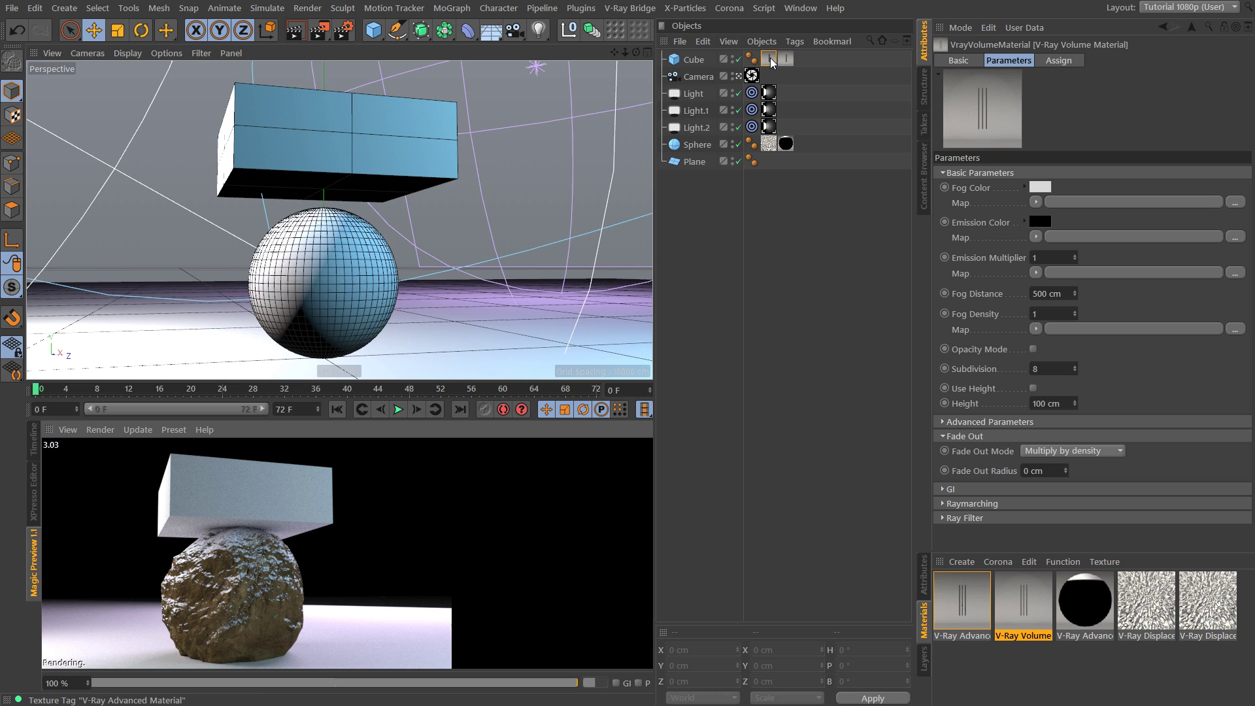
pyautogui.moveTo(772, 65); pyautogui.dragTo(802, 62)
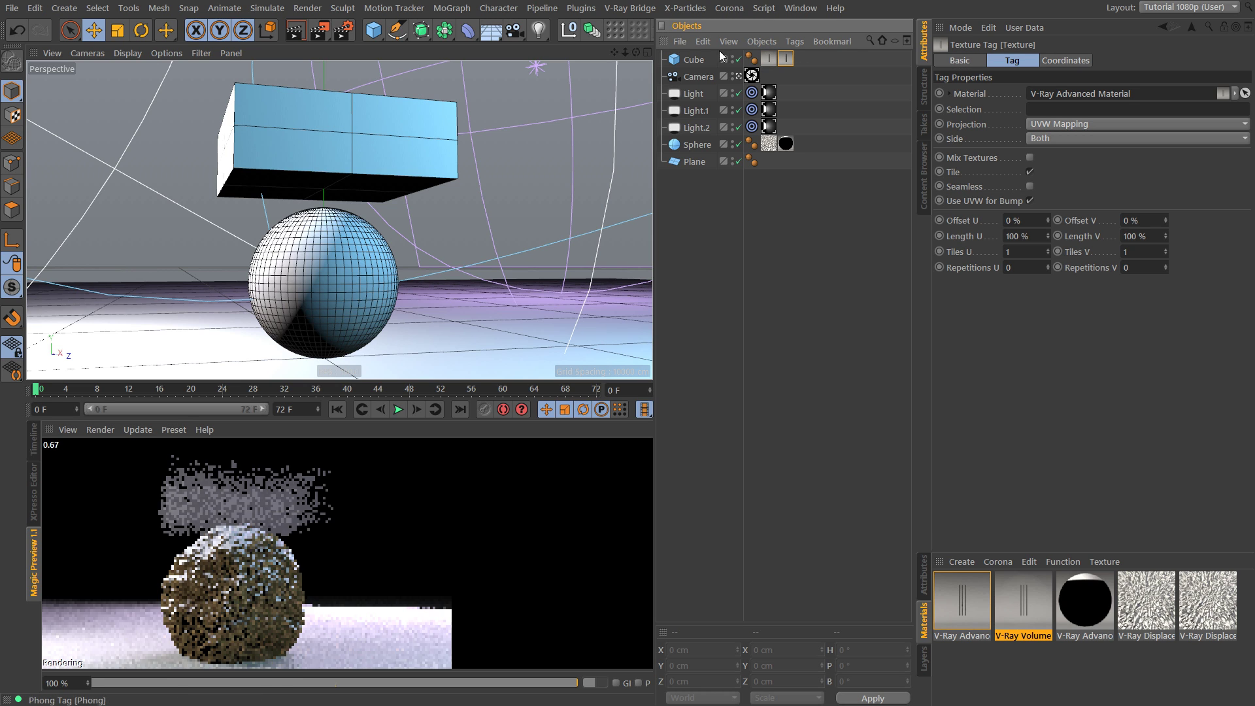
pyautogui.click(232, 568)
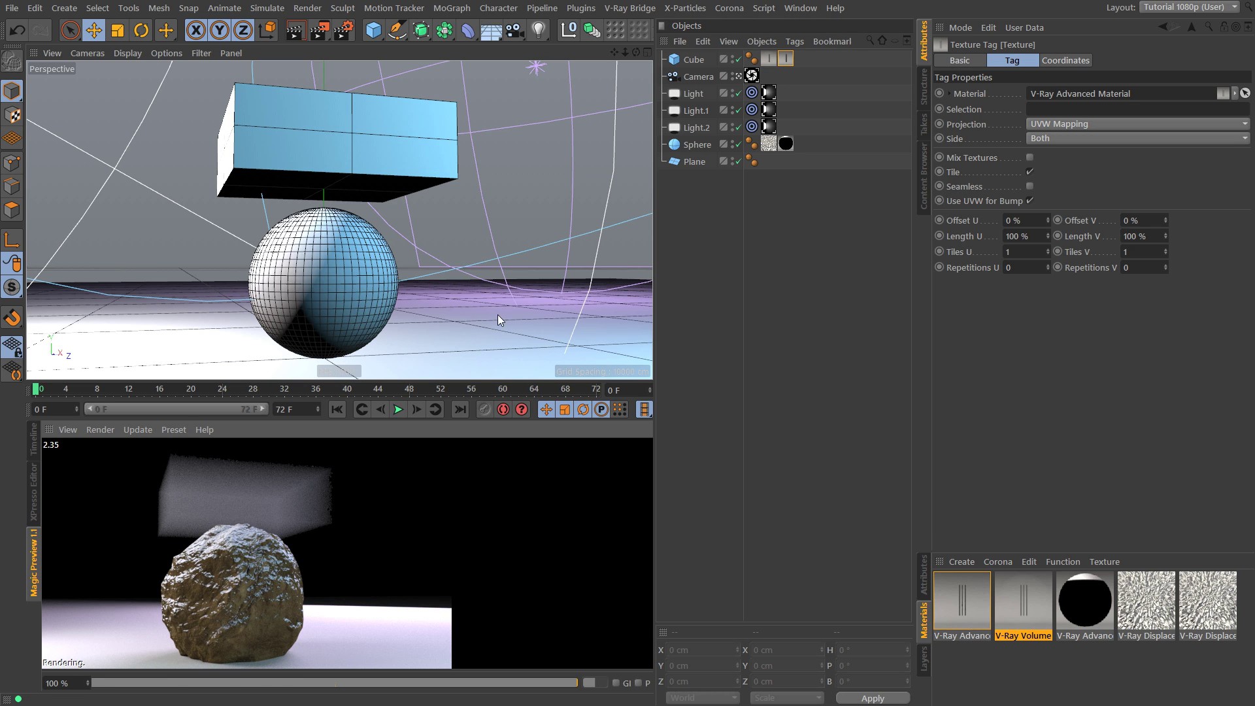
pyautogui.click(786, 85)
pyautogui.click(768, 60)
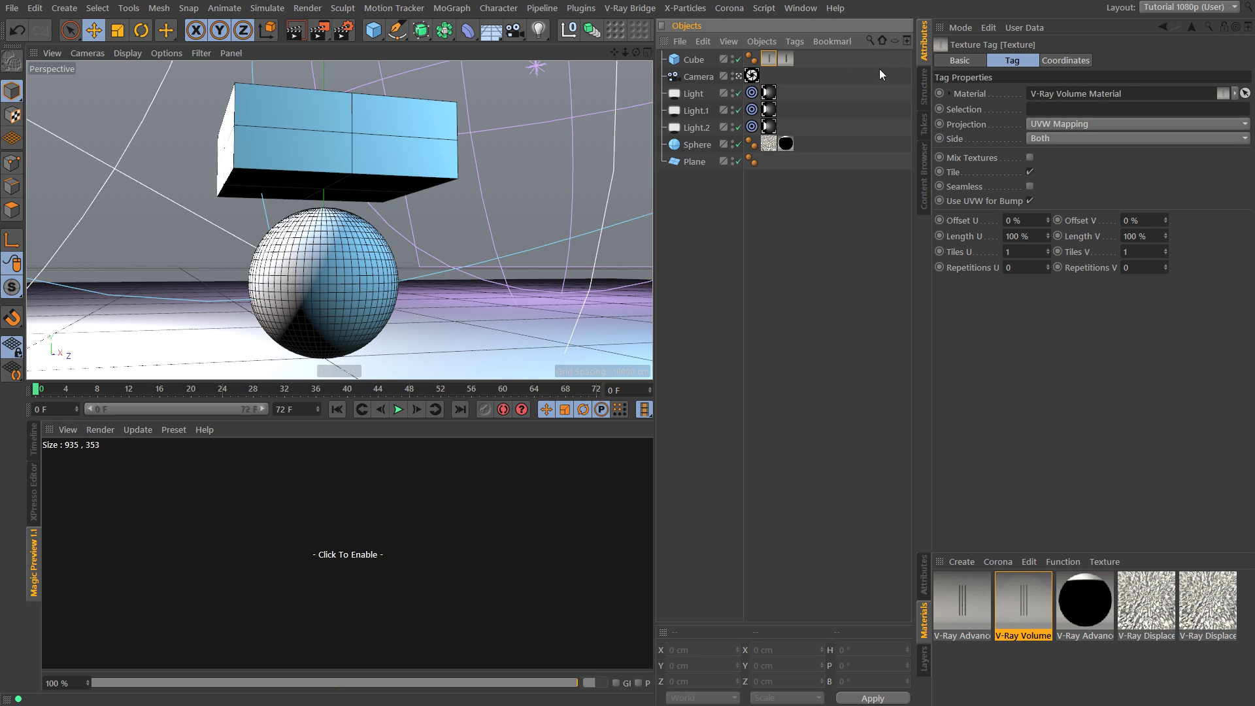
# Run the render preview and set the V-Ray Volume Material's Fog Distance to 50 cm
pyautogui.click(785, 59)
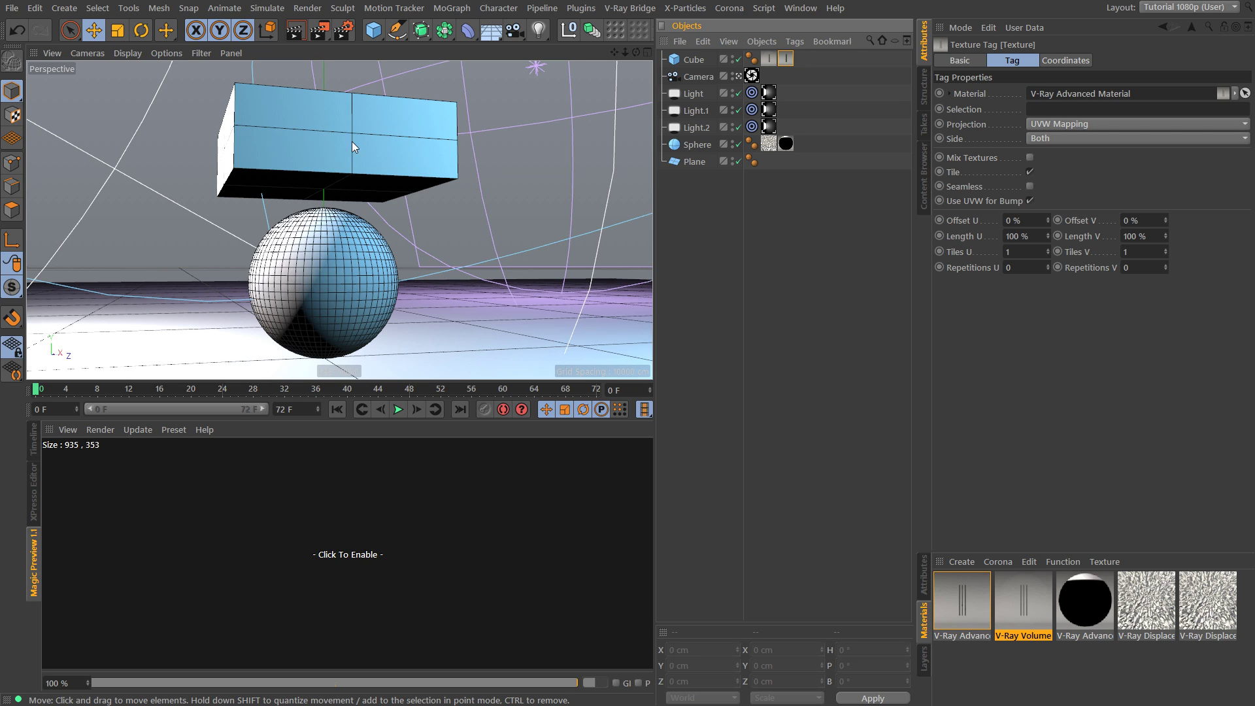
pyautogui.click(268, 552)
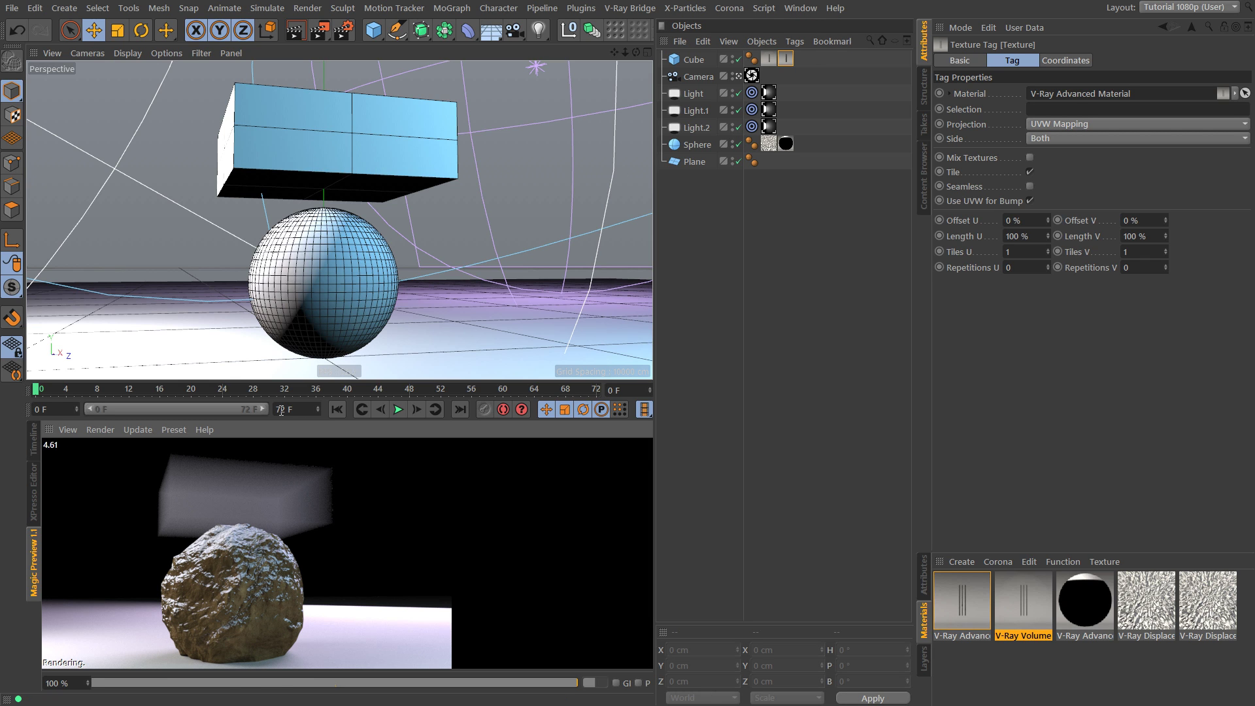
pyautogui.click(1023, 604)
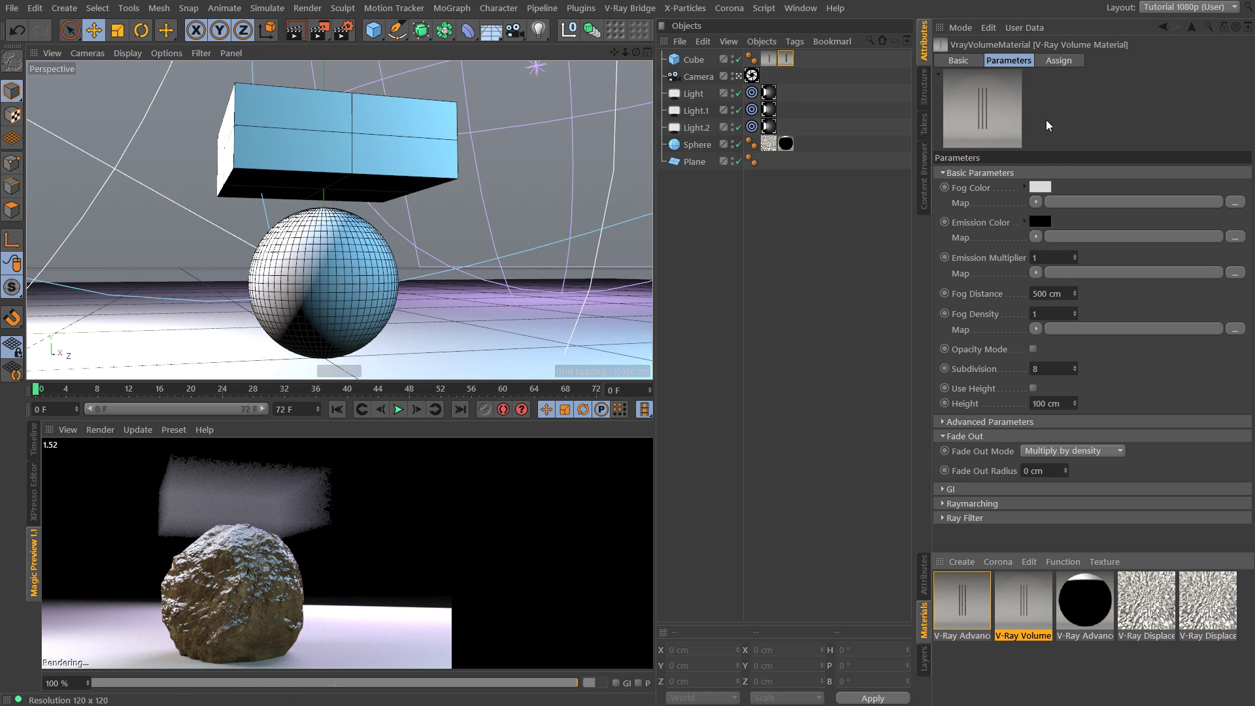
pyautogui.click(1067, 292)
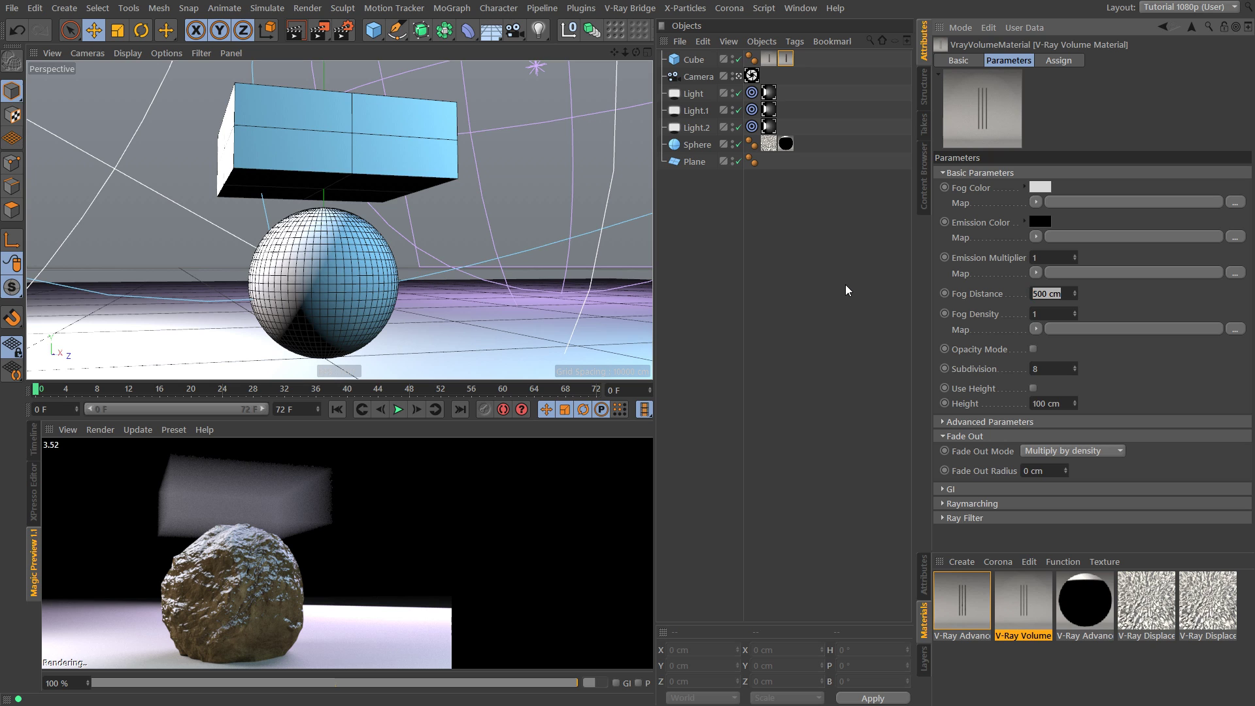
pyautogui.write('50')
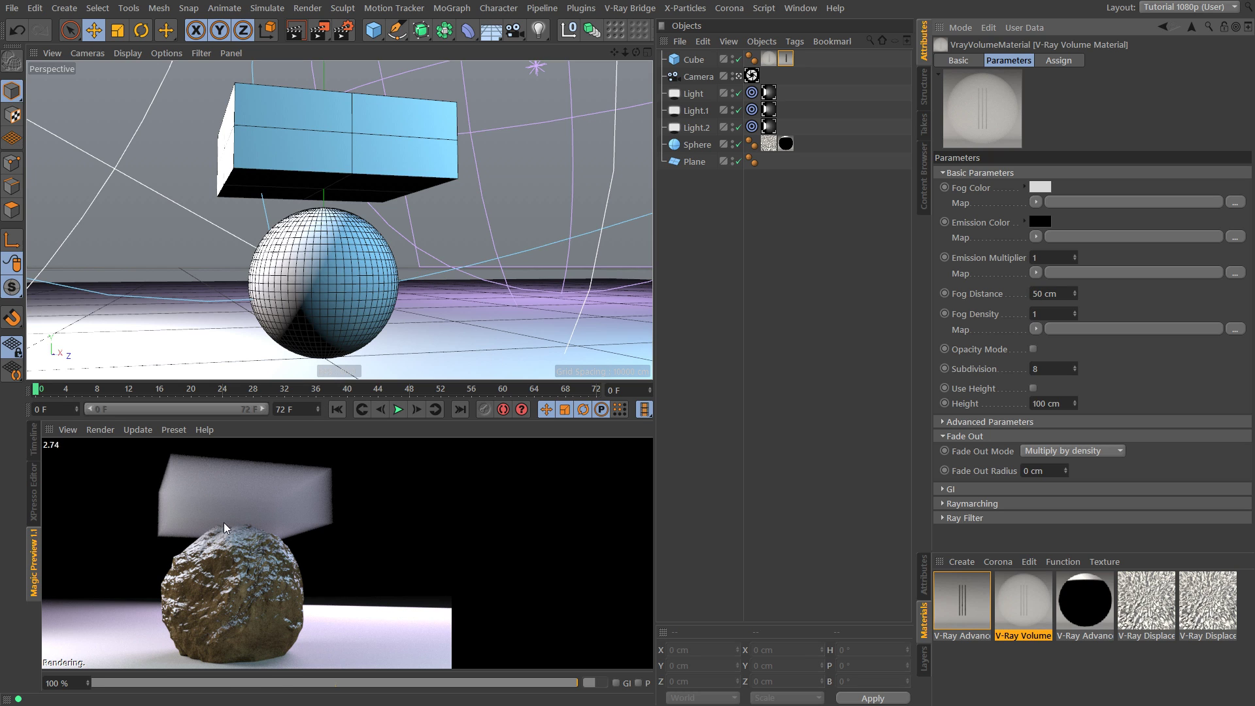
# Lower the cube to about Y 119 cm, enlarge it to about 171 cm in X and 151 cm in Z, and shift it to about Z -6.6 cm
pyautogui.click(325, 111)
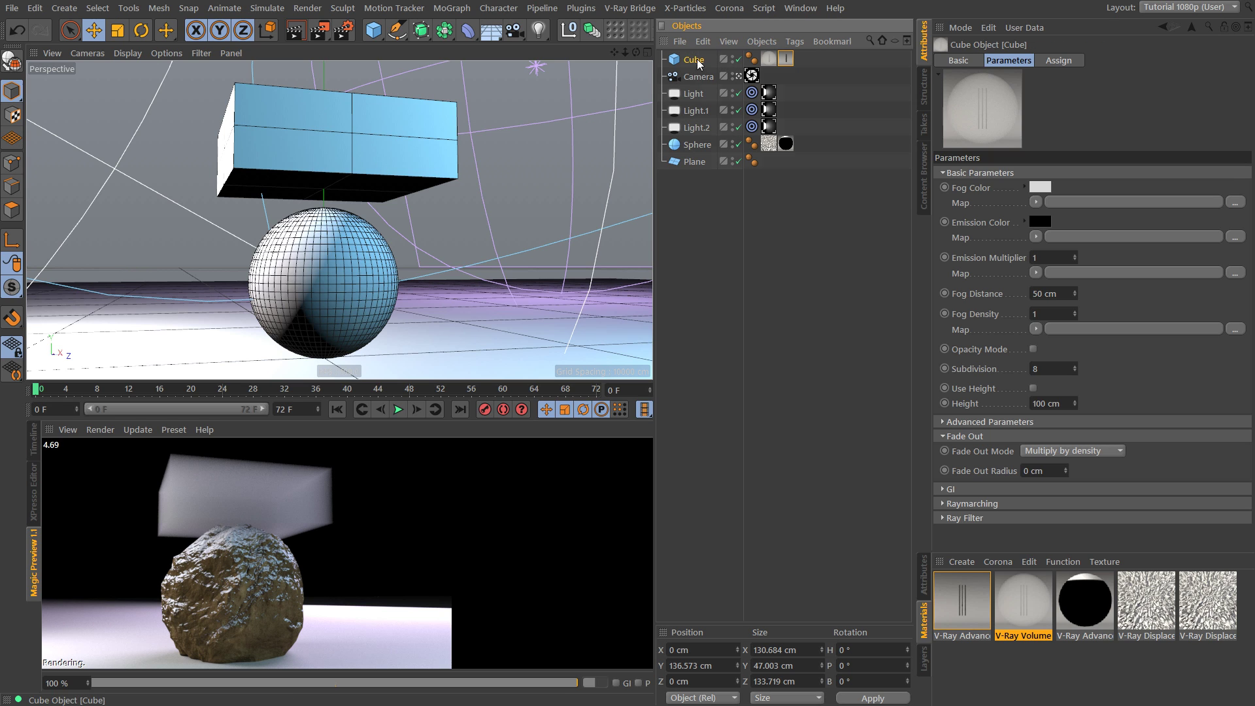
pyautogui.moveTo(325, 111); pyautogui.dragTo(324, 128)
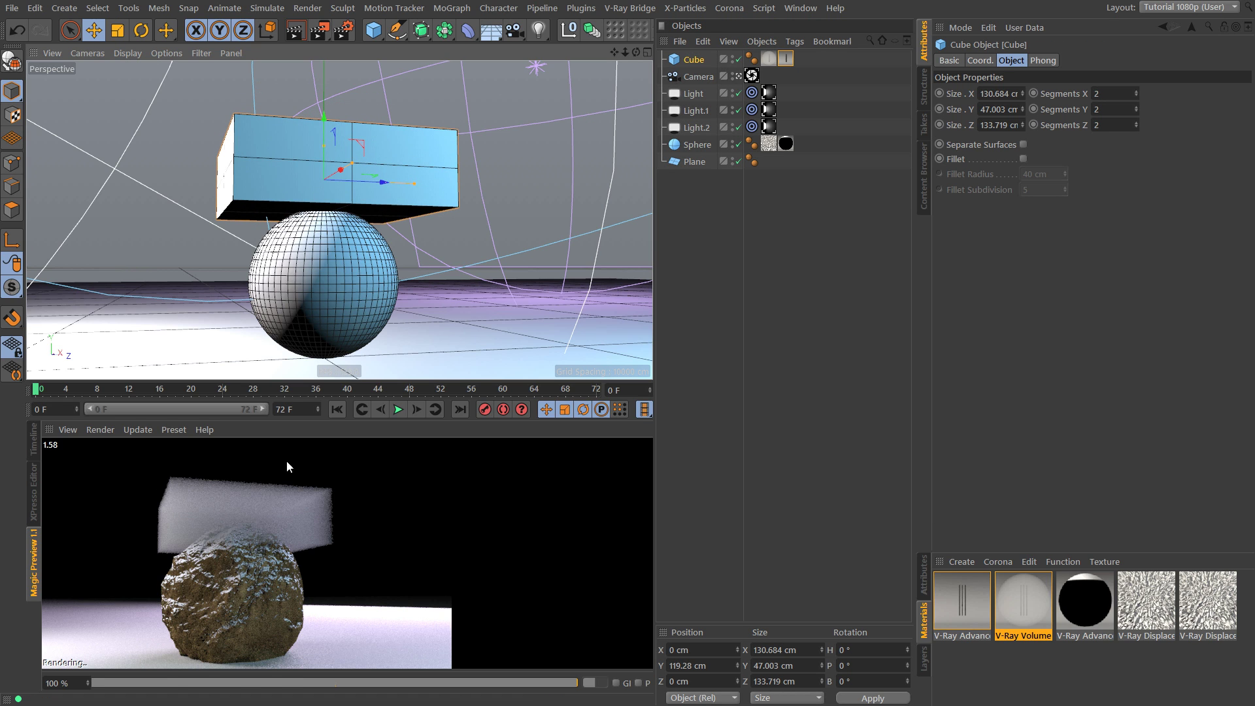
pyautogui.moveTo(413, 182); pyautogui.dragTo(426, 184)
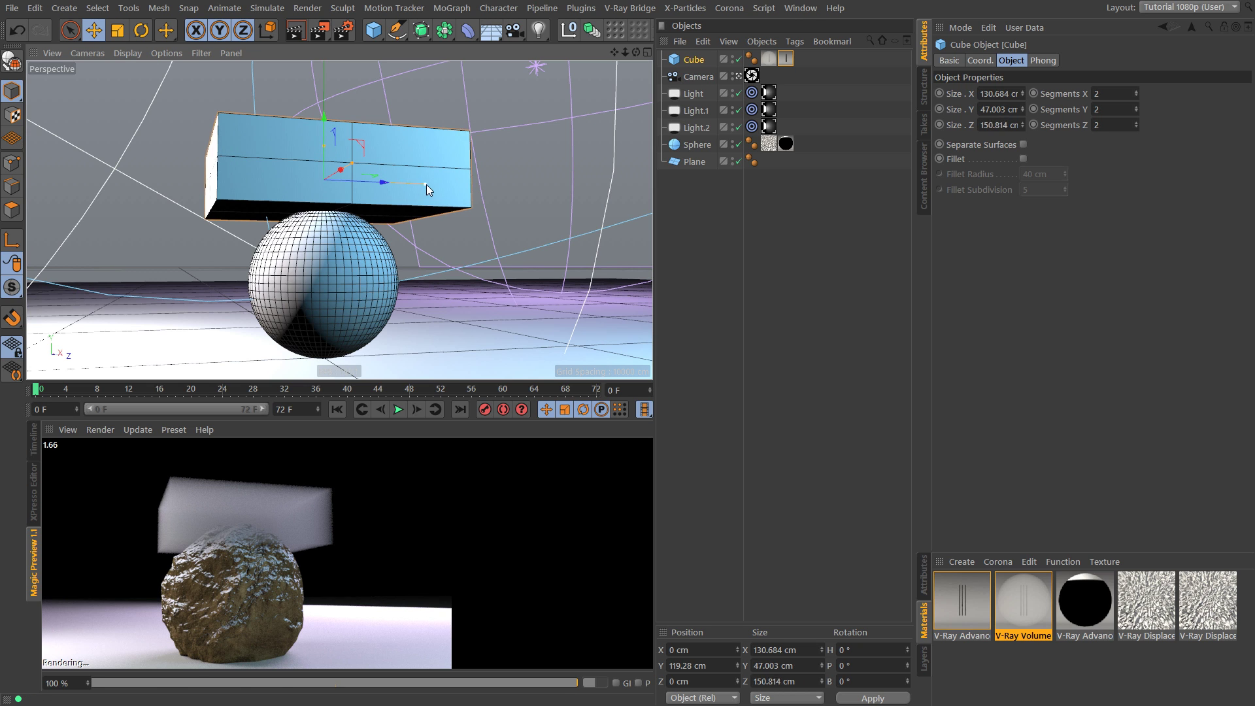
pyautogui.moveTo(353, 163); pyautogui.dragTo(363, 155)
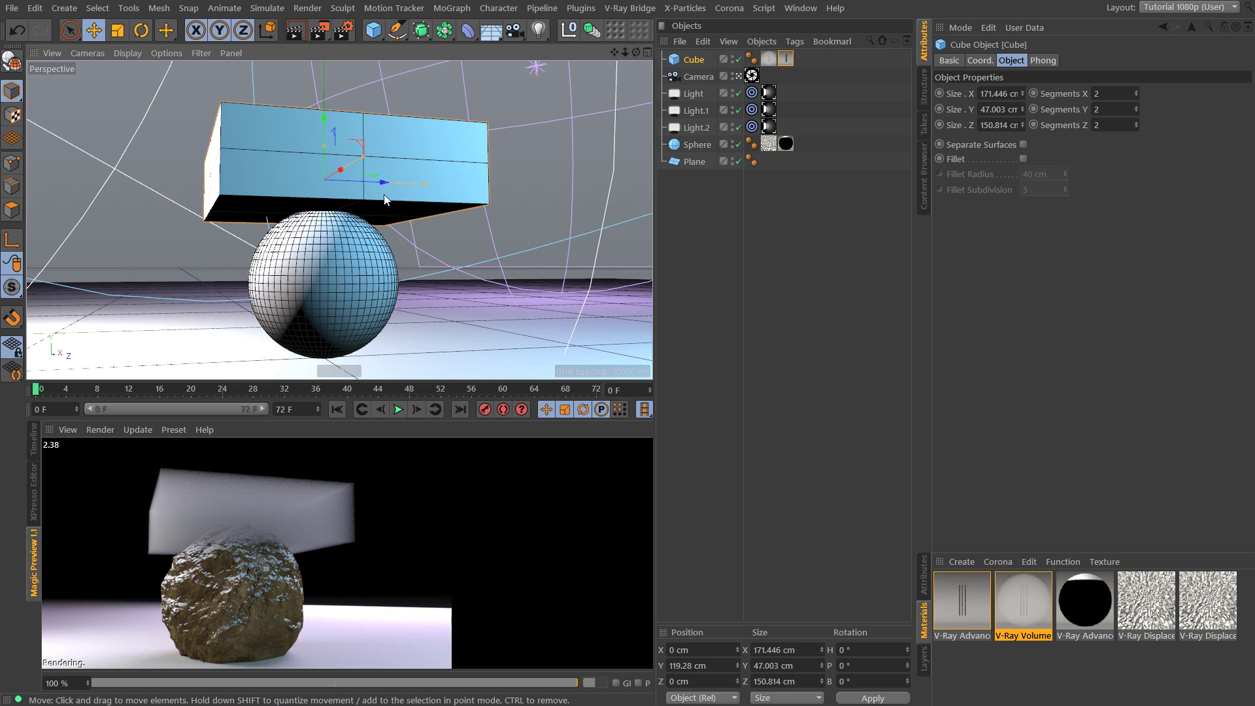
pyautogui.moveTo(384, 183); pyautogui.dragTo(375, 183)
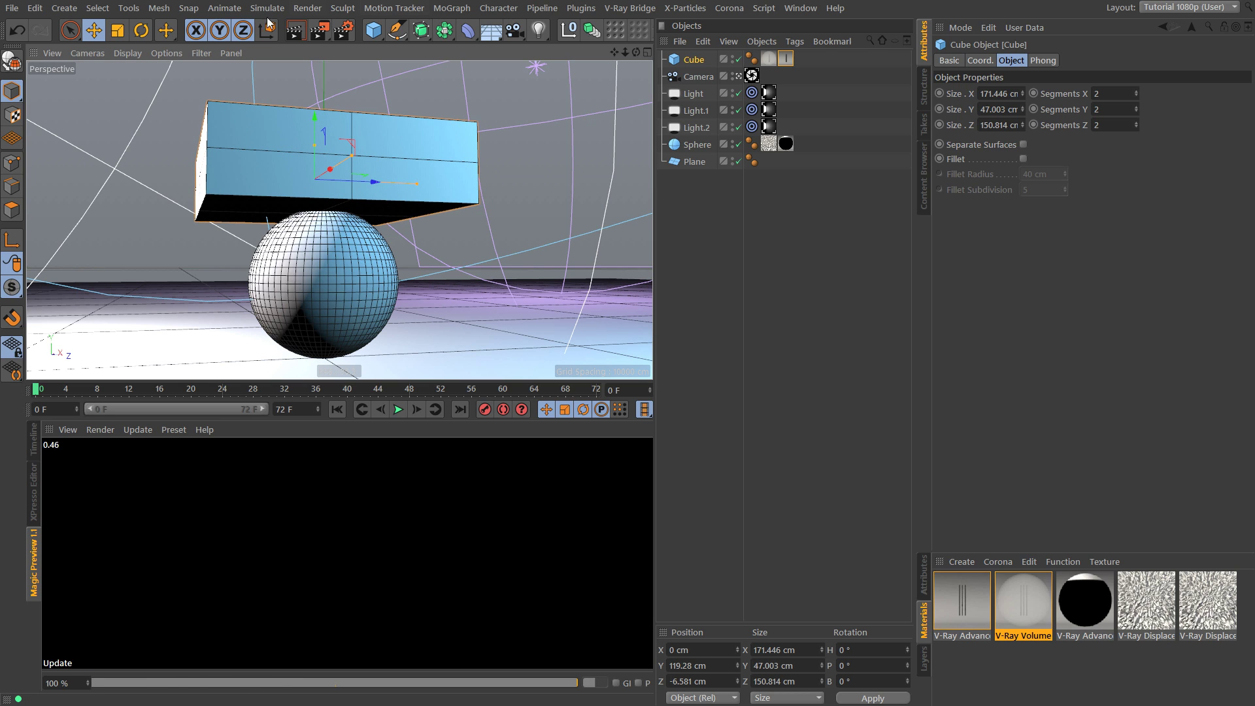
# Stop the render preview and load a Noise shader into the V-Ray Volume Material's Fog Density map
pyautogui.click(1013, 659)
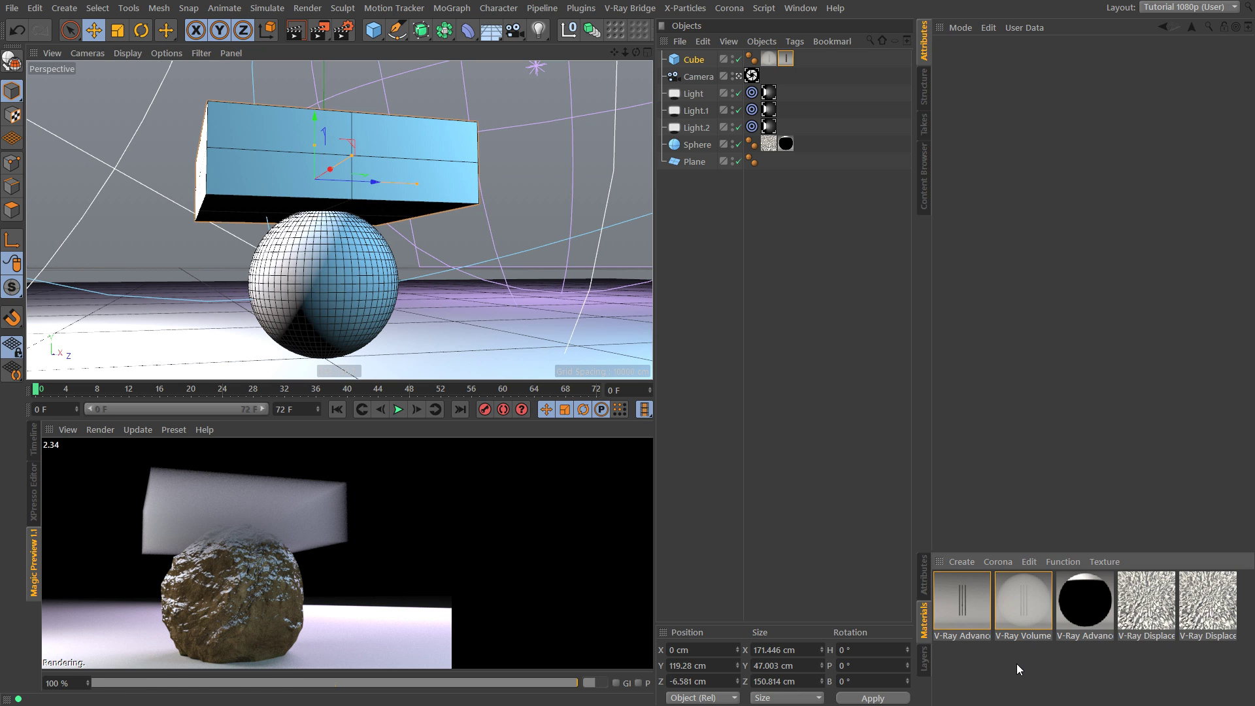
pyautogui.click(216, 556)
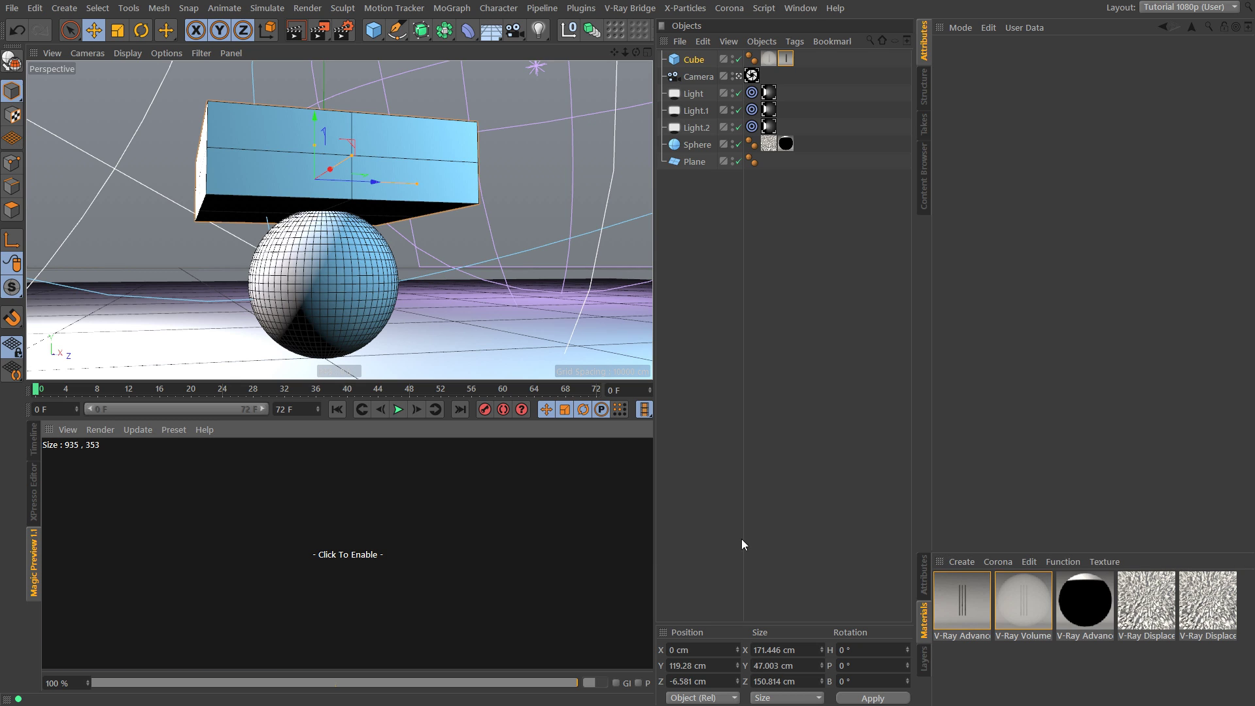
pyautogui.click(1016, 602)
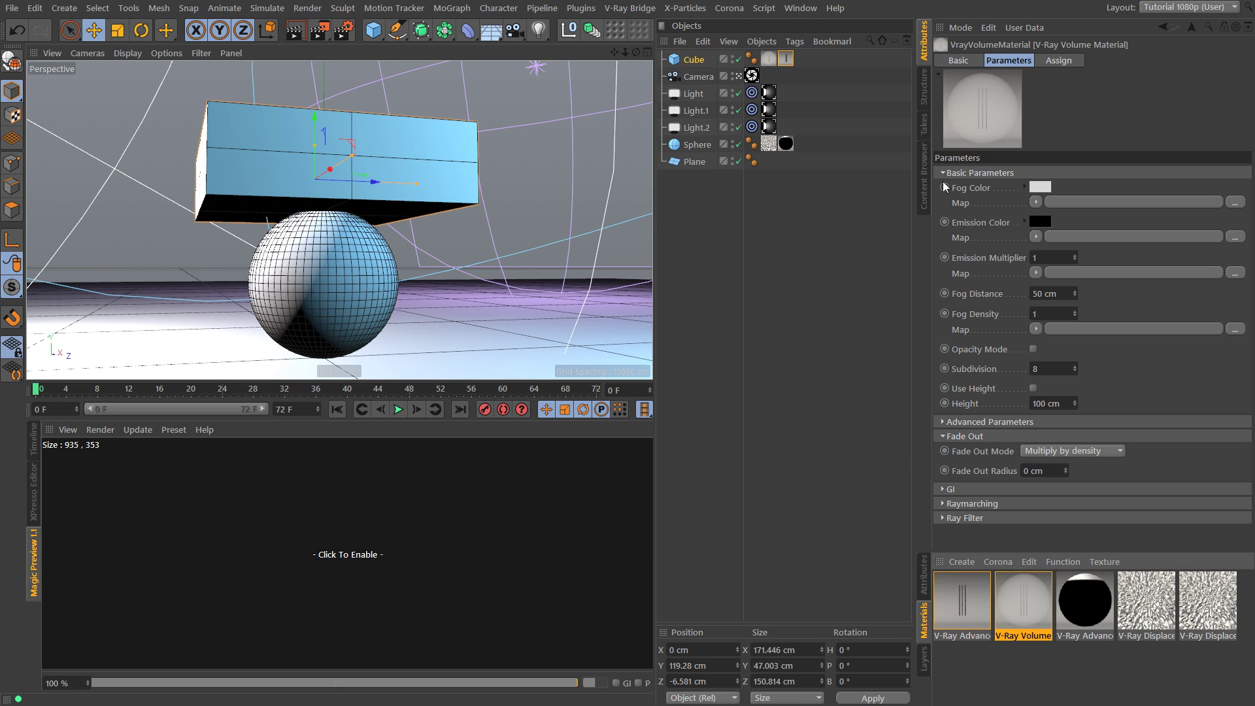
pyautogui.click(1037, 334)
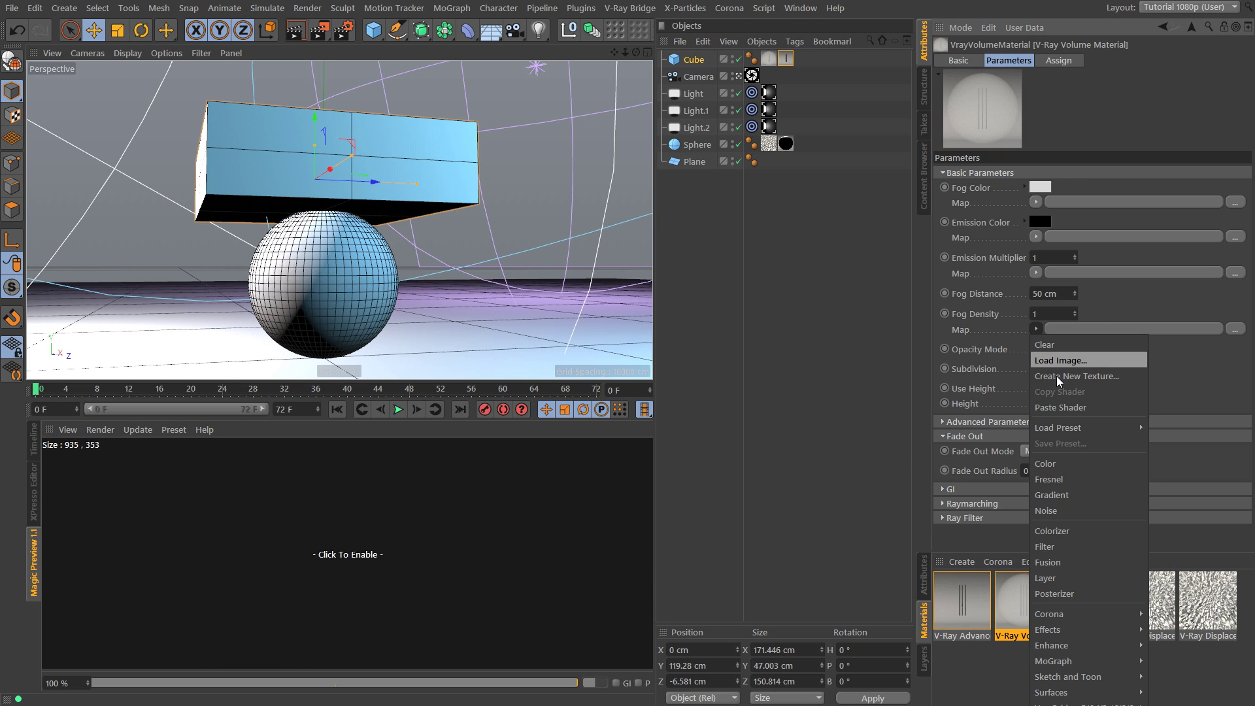
pyautogui.click(1059, 511)
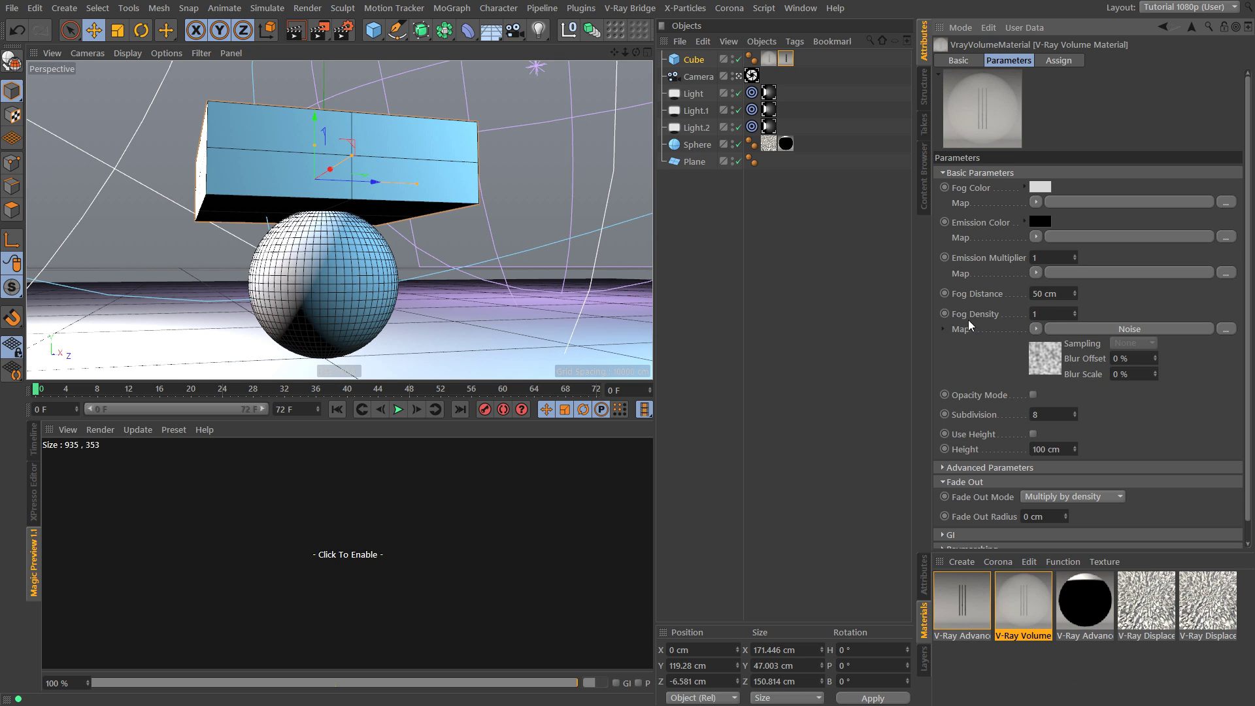
# Raise the Noise shader's Contrast to 88% and run the render preview of the fog from the volume material's parameters
pyautogui.click(1047, 361)
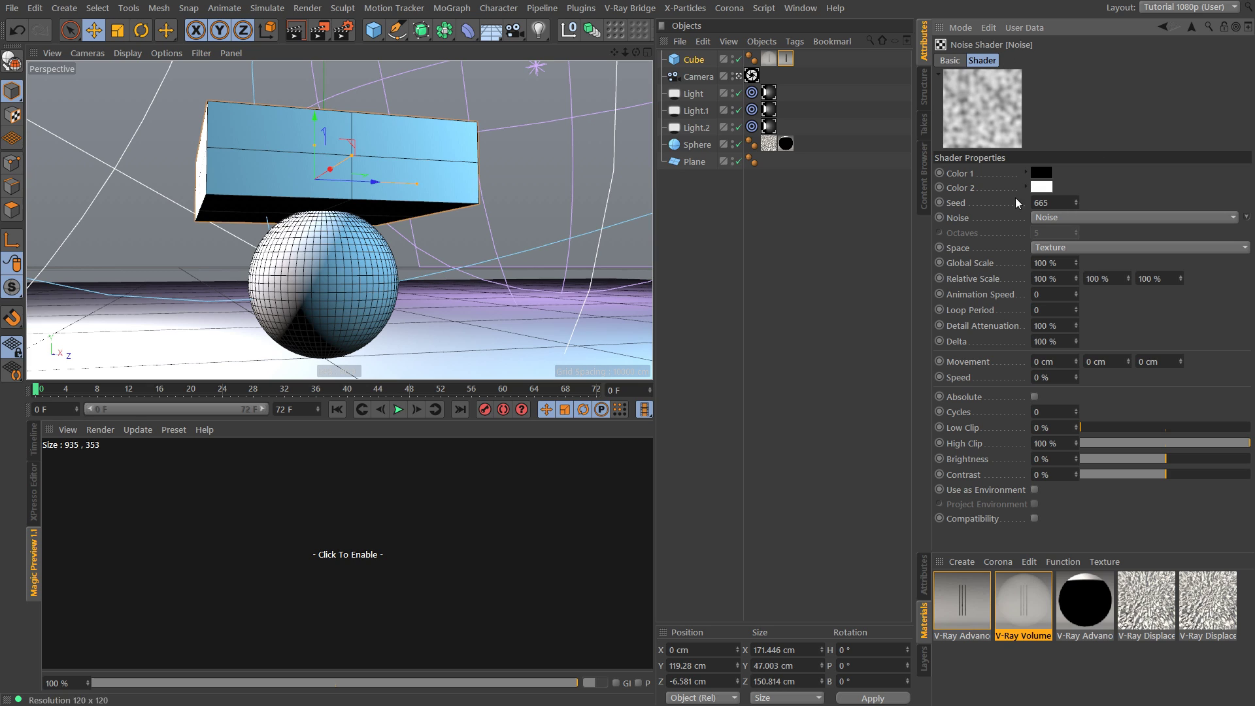
pyautogui.moveTo(1171, 475); pyautogui.dragTo(1240, 474)
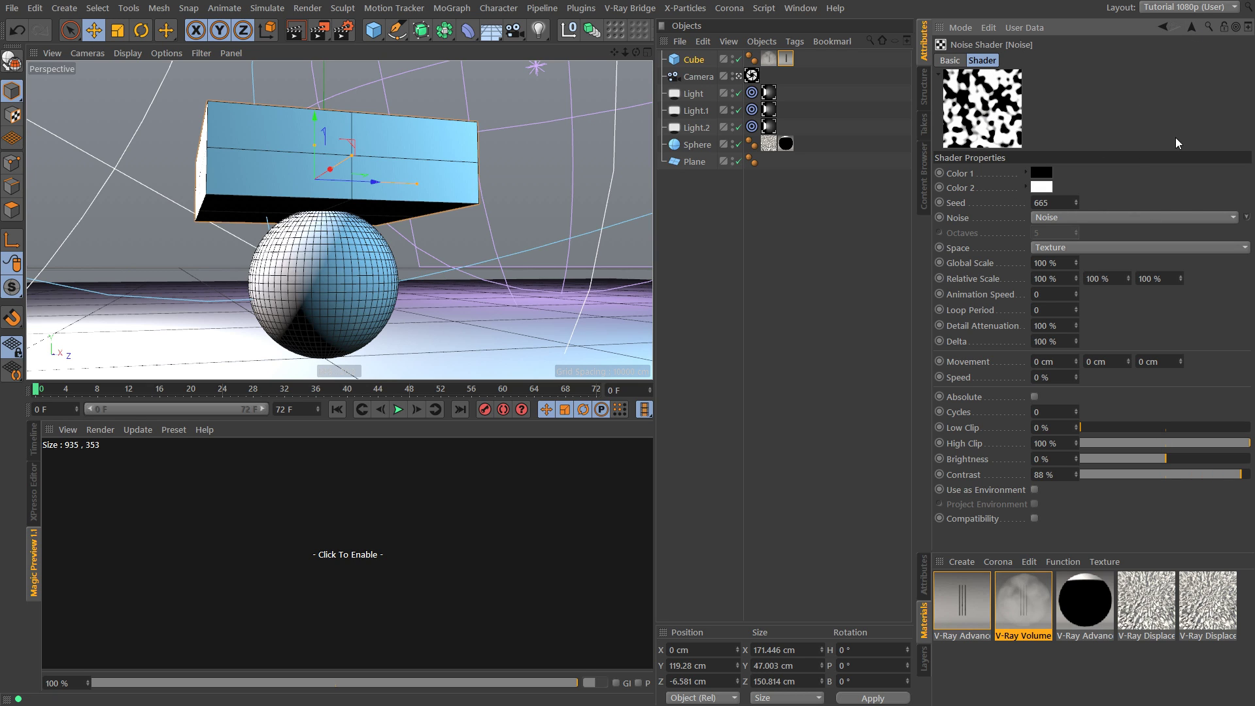
pyautogui.click(1191, 27)
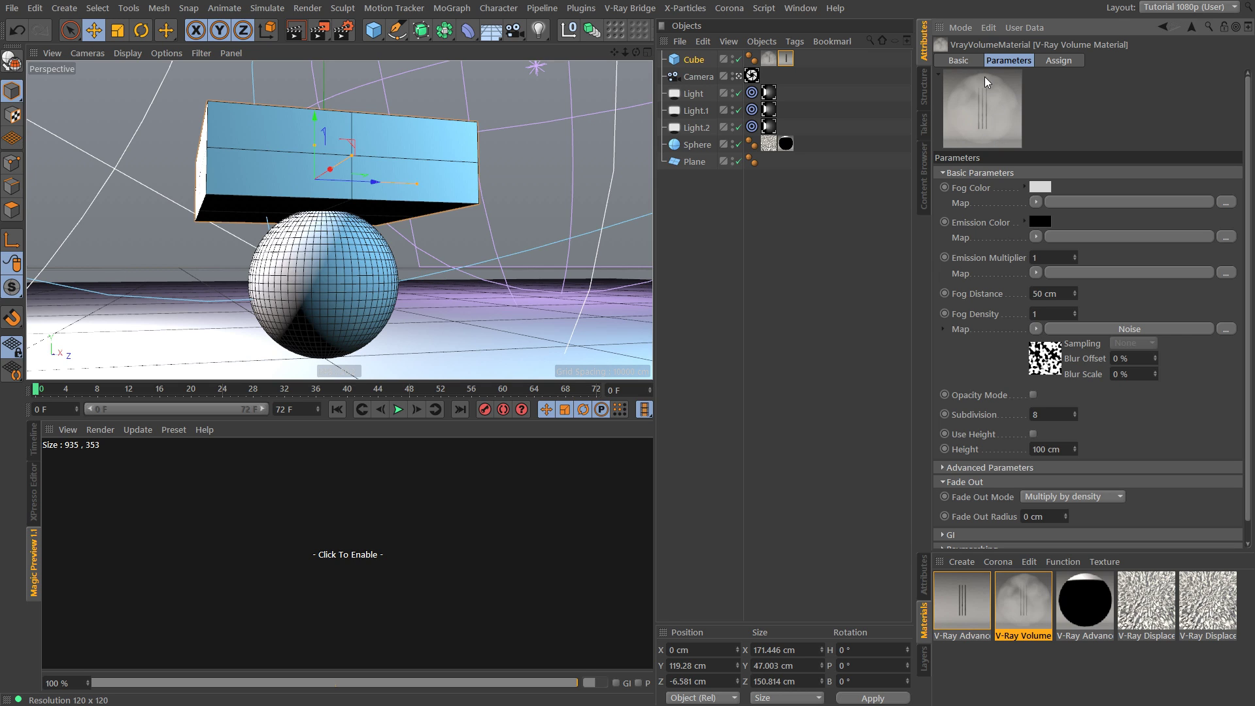
pyautogui.click(258, 532)
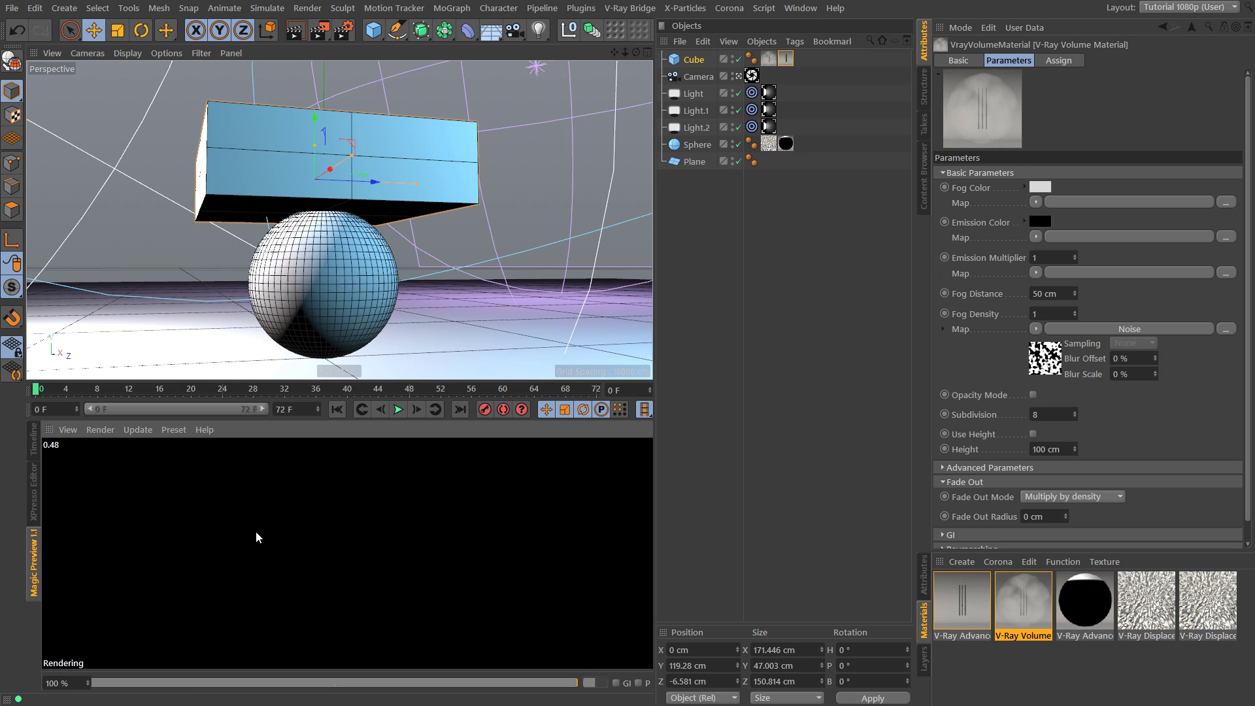
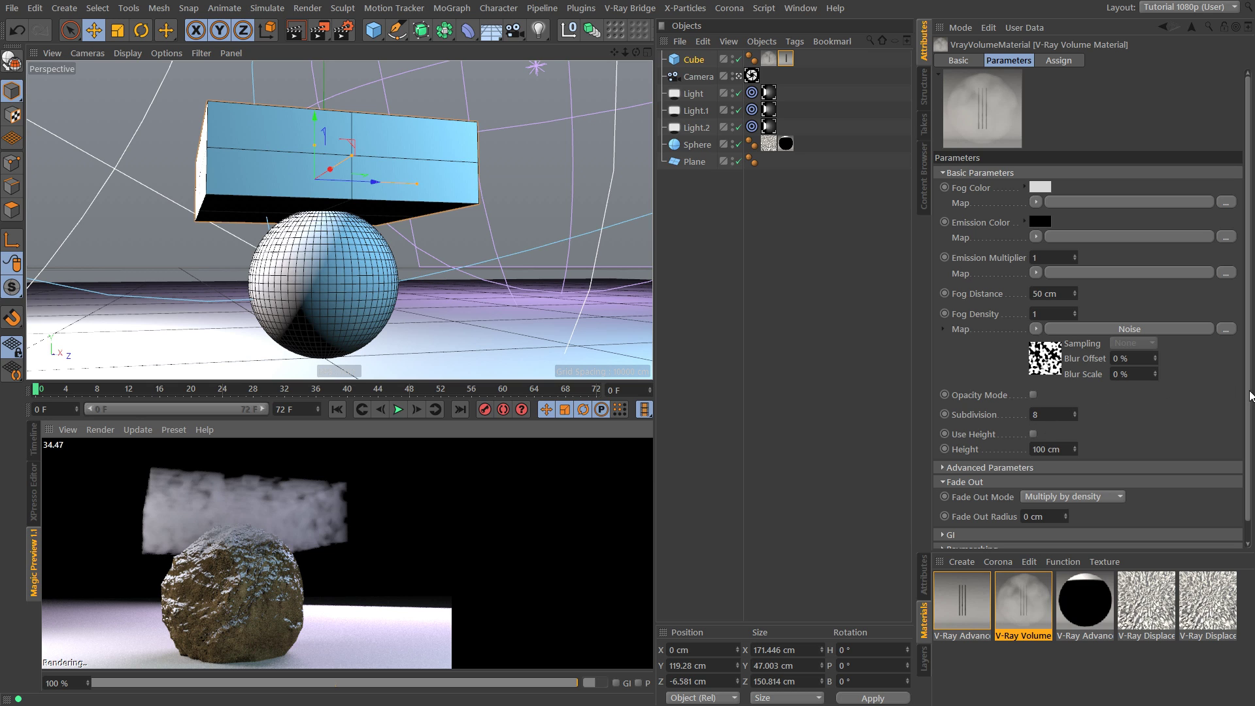
# Expand the volume material's Advanced Parameters and GI settings and enable Scatter GI
pyautogui.click(960, 466)
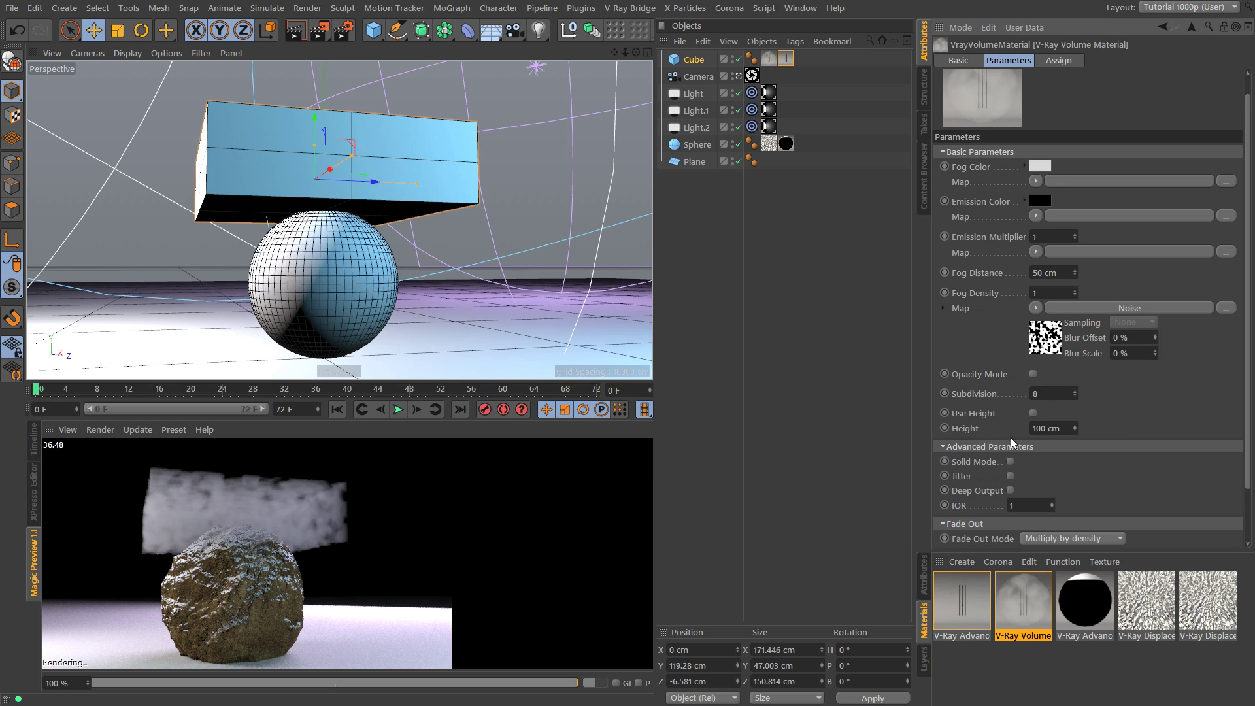
pyautogui.moveTo(1246, 414); pyautogui.dragTo(1239, 506)
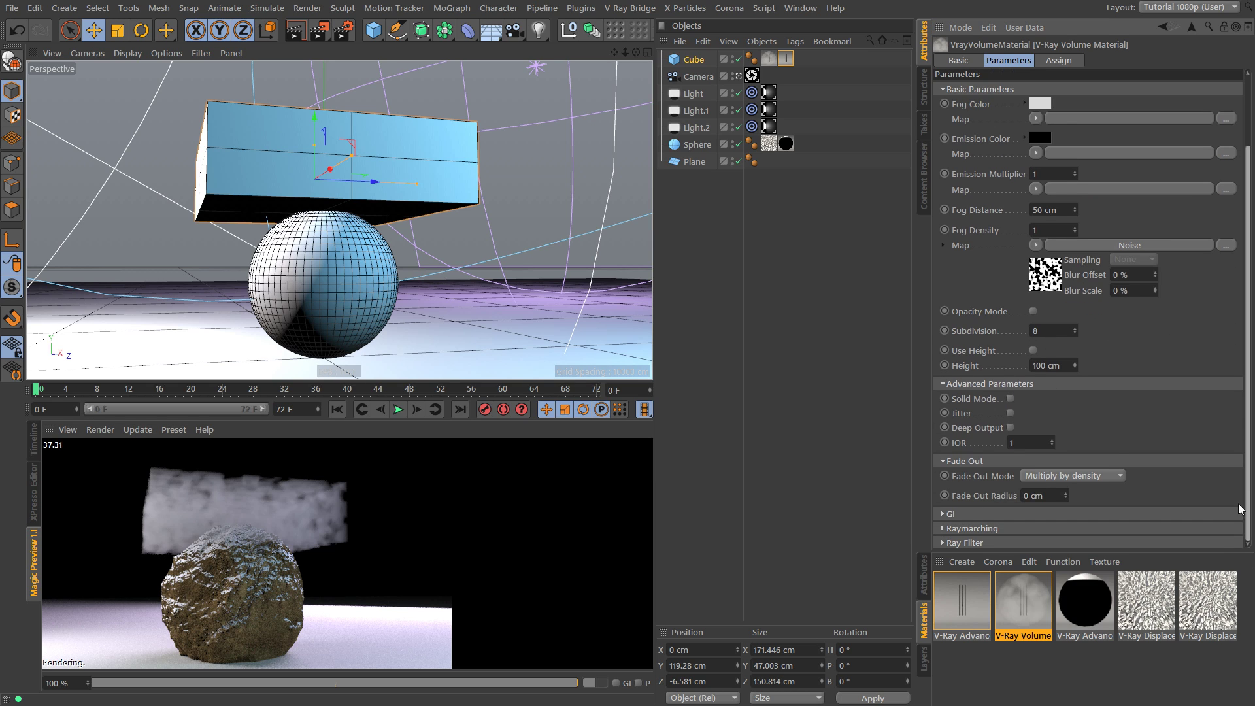
pyautogui.click(942, 514)
pyautogui.scroll(-1, 1056, 505)
pyautogui.click(1022, 494)
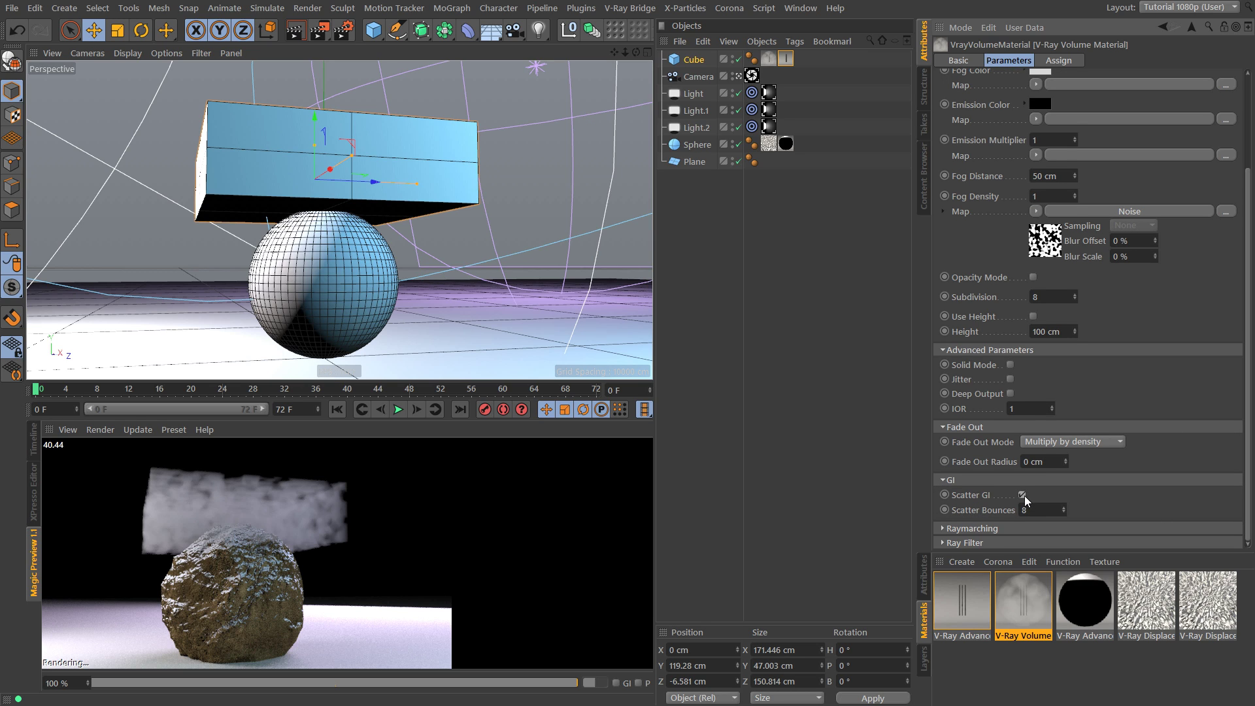
# Set the volume material's Raymarching Step Size to 25 cm
pyautogui.click(943, 528)
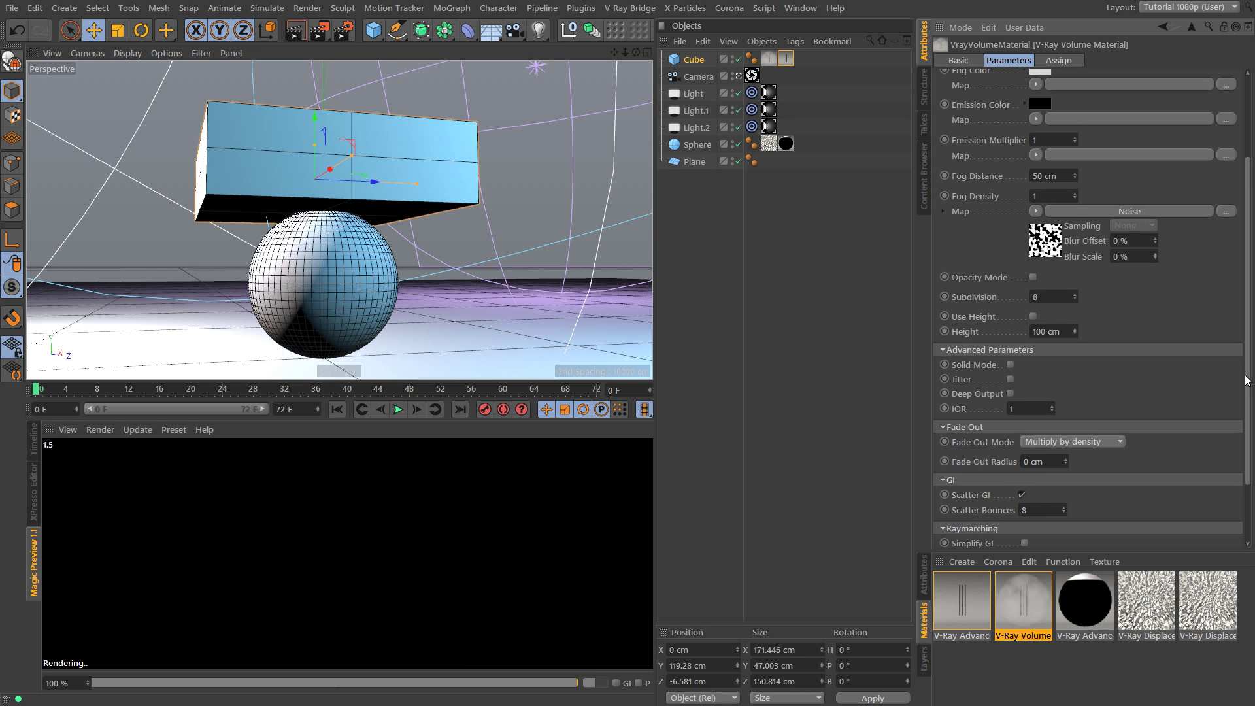
pyautogui.scroll(-3, 1130, 346)
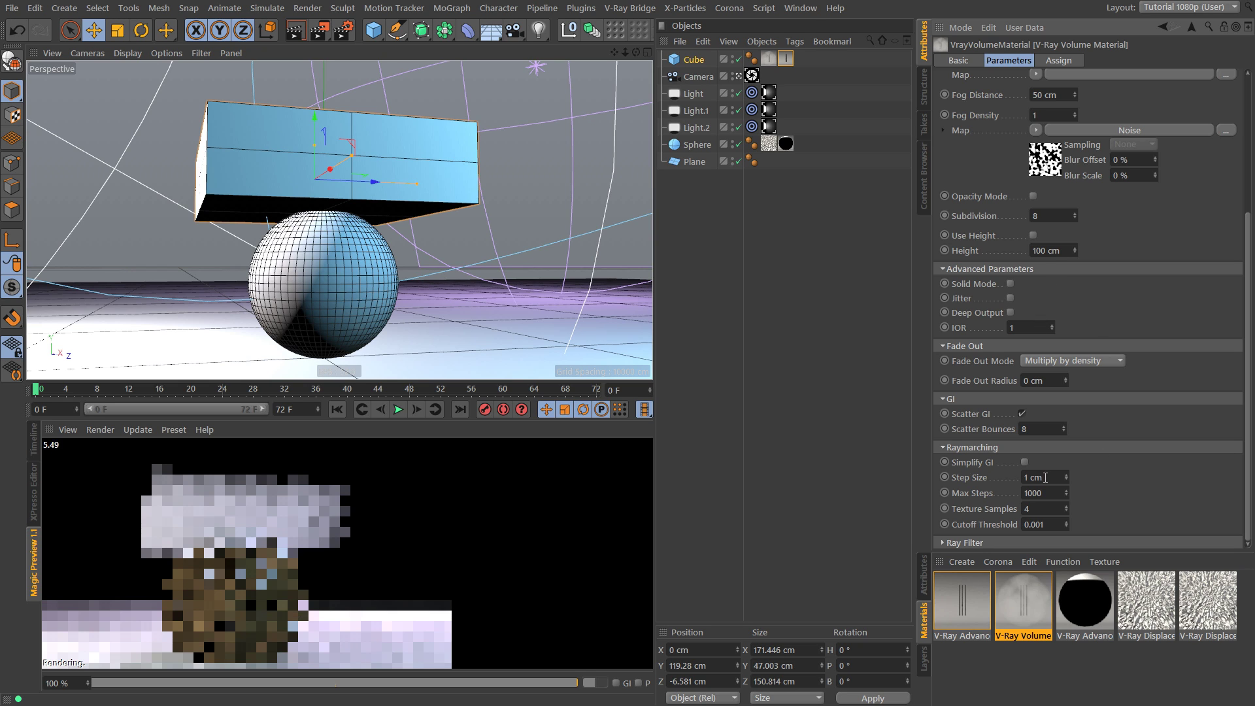
pyautogui.moveTo(1051, 477); pyautogui.dragTo(955, 466)
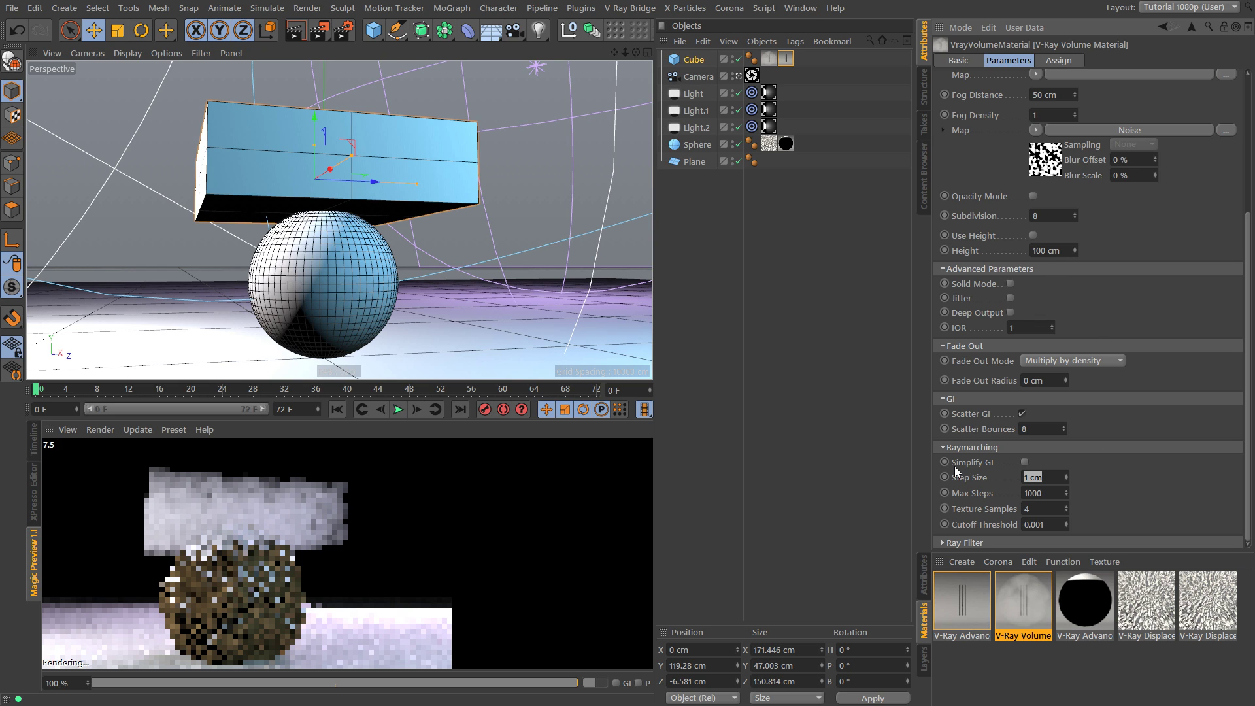
pyautogui.write('25')
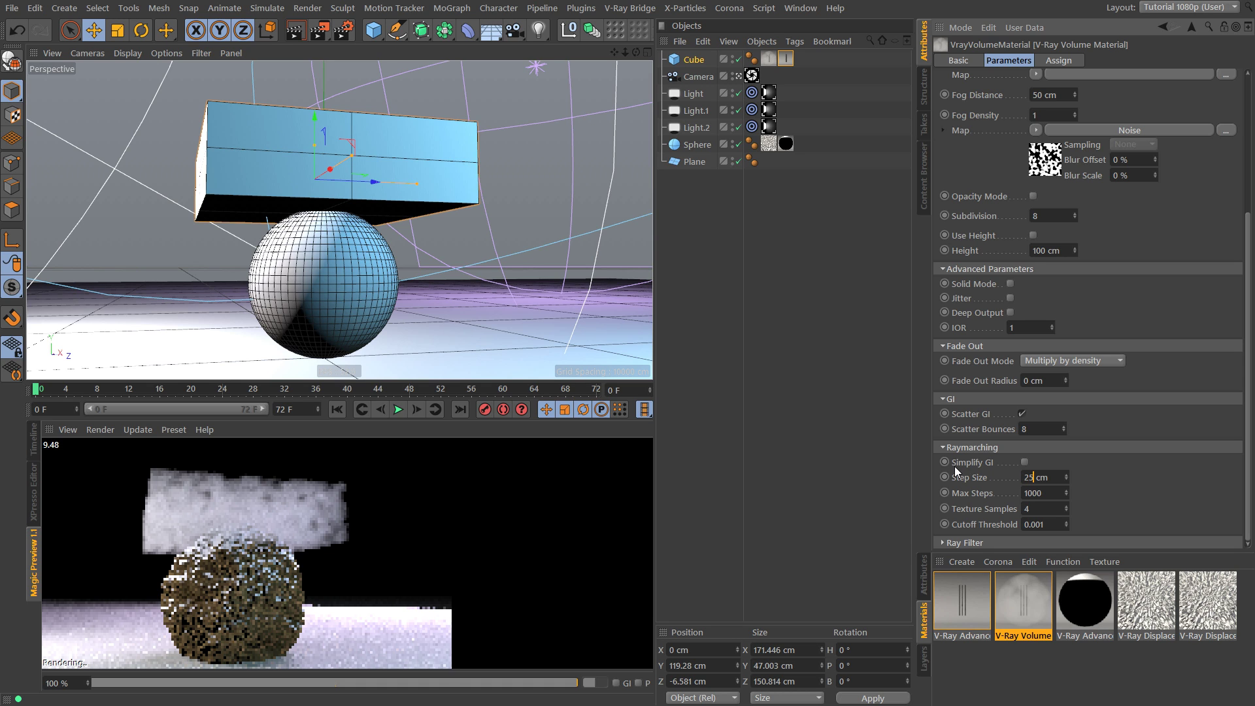
pyautogui.press('Return')
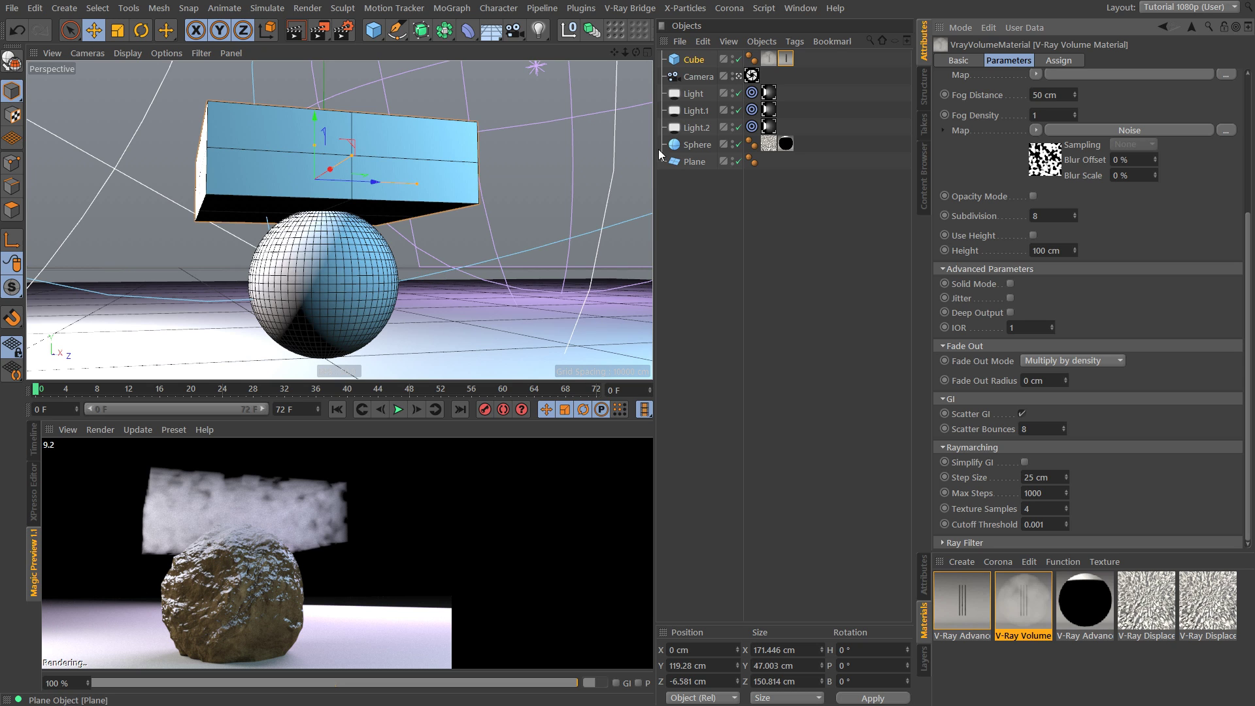
# Disable Light.2 and enlarge the render preview to check the fog above the rock
pyautogui.click(739, 127)
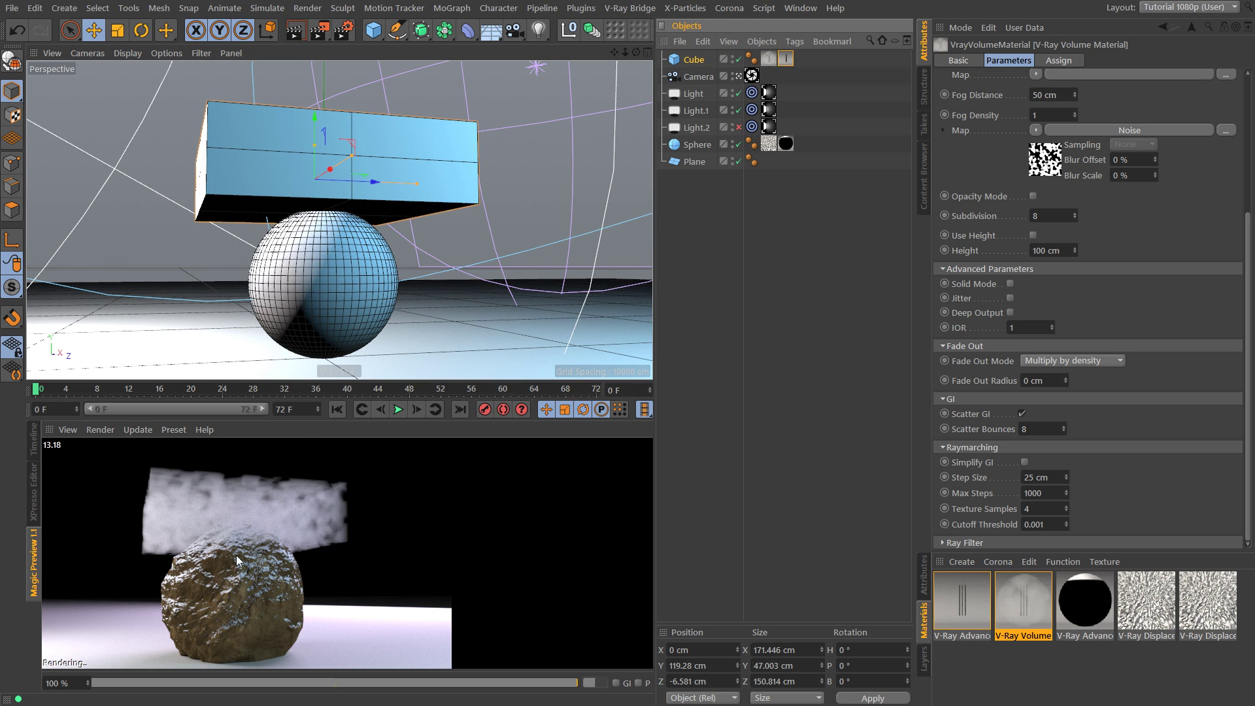
pyautogui.click(739, 110)
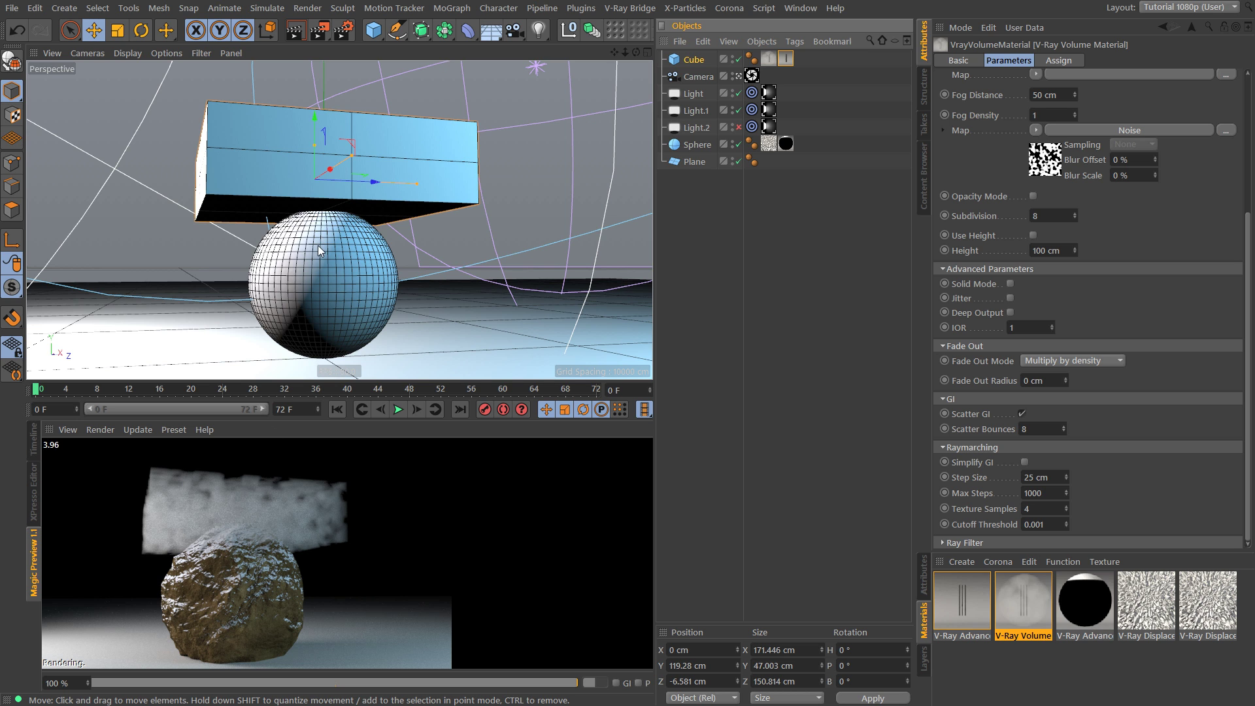
pyautogui.keyDown('alt'); pyautogui.moveTo(320, 247); pyautogui.dragTo(363, 264); pyautogui.keyUp('alt')
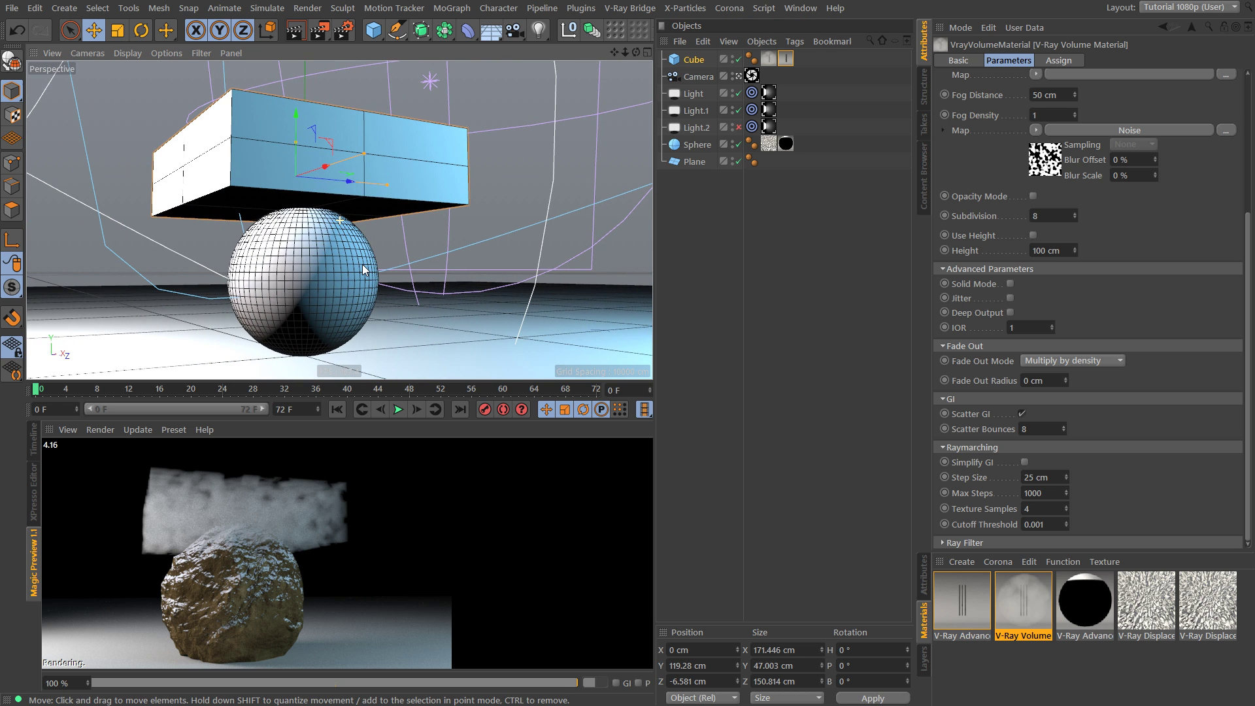
pyautogui.moveTo(436, 380); pyautogui.dragTo(442, 326)
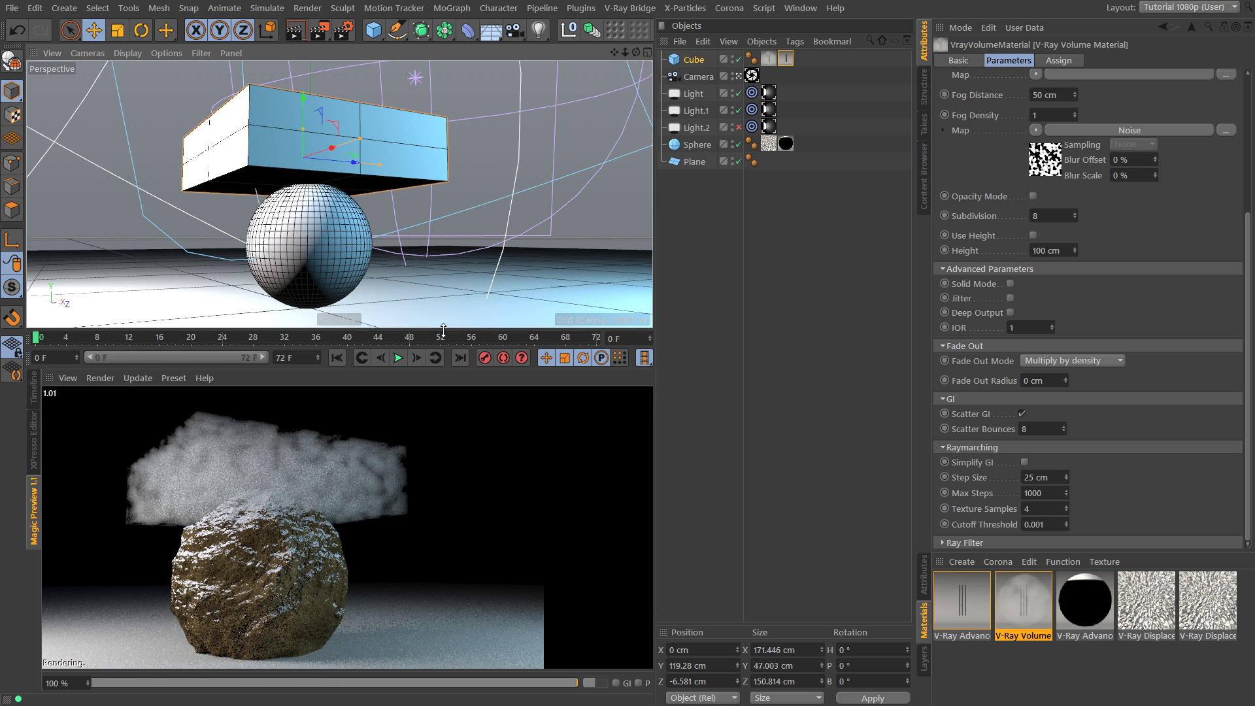
pyautogui.keyDown('alt'); pyautogui.moveTo(315, 216); pyautogui.dragTo(330, 210); pyautogui.keyUp('alt')
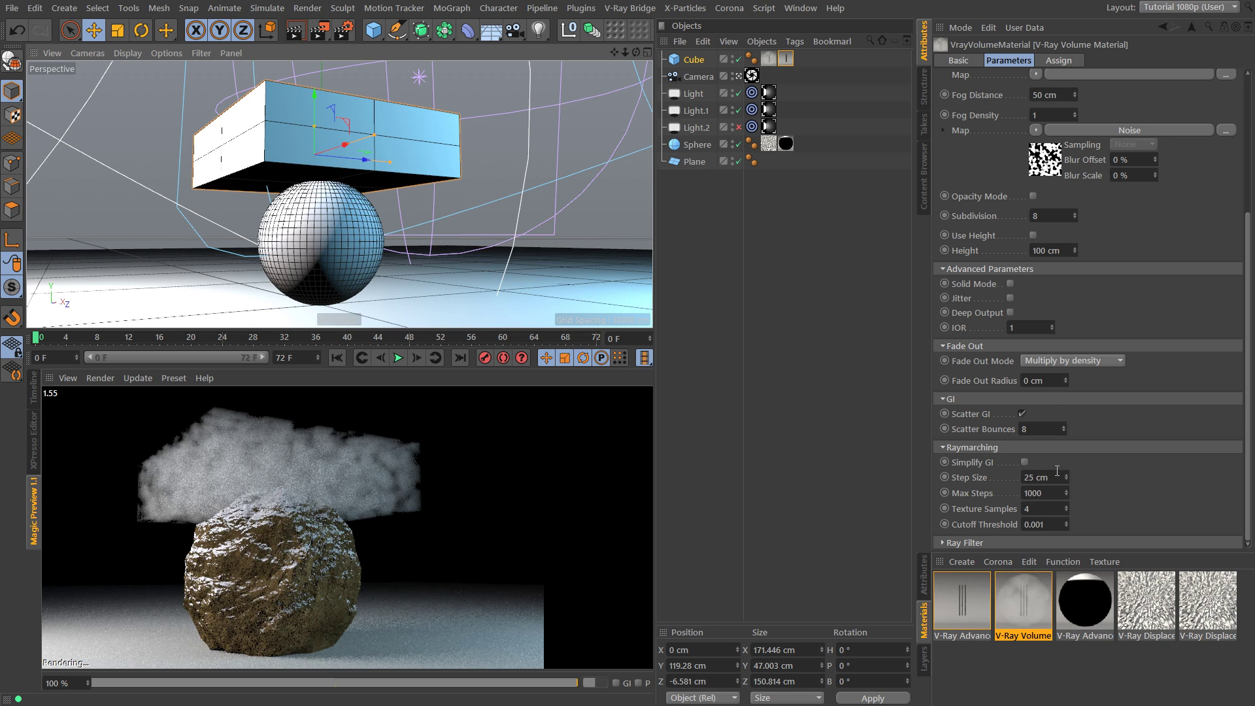
# Set the volume material's Raymarching Step Size to 10 cm
pyautogui.moveTo(1054, 478); pyautogui.dragTo(824, 445)
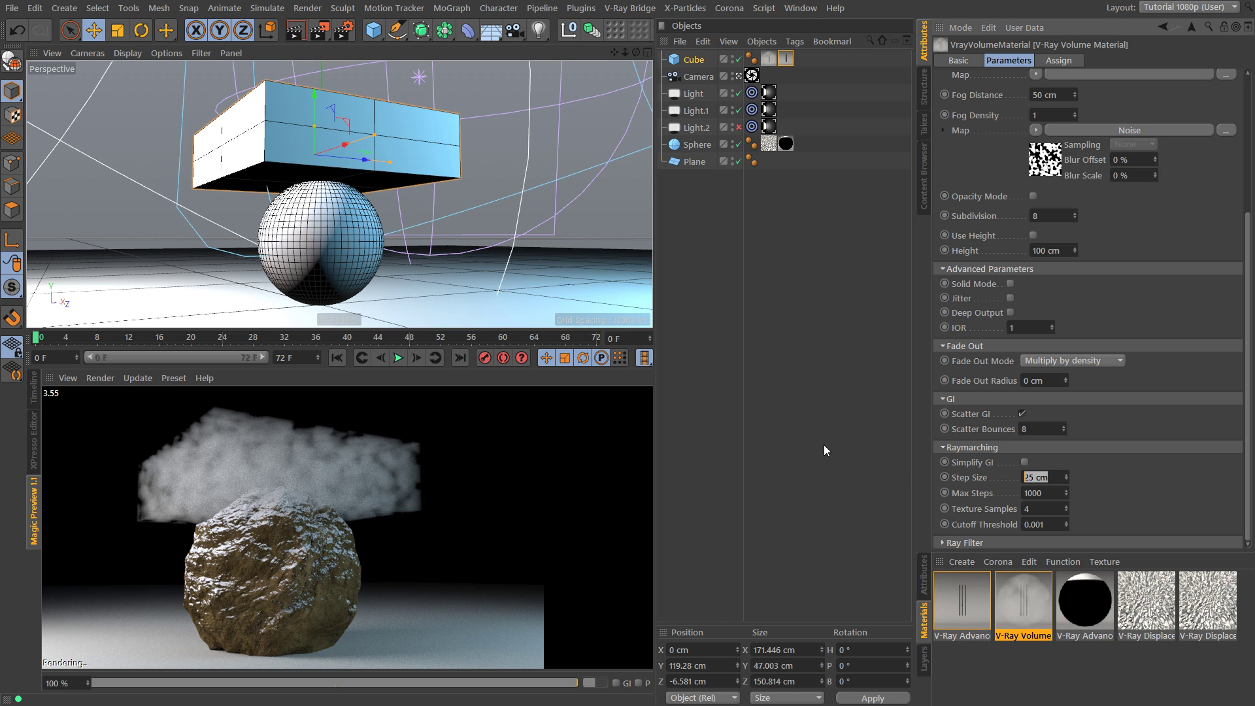
pyautogui.write('10')
pyautogui.press('Return')
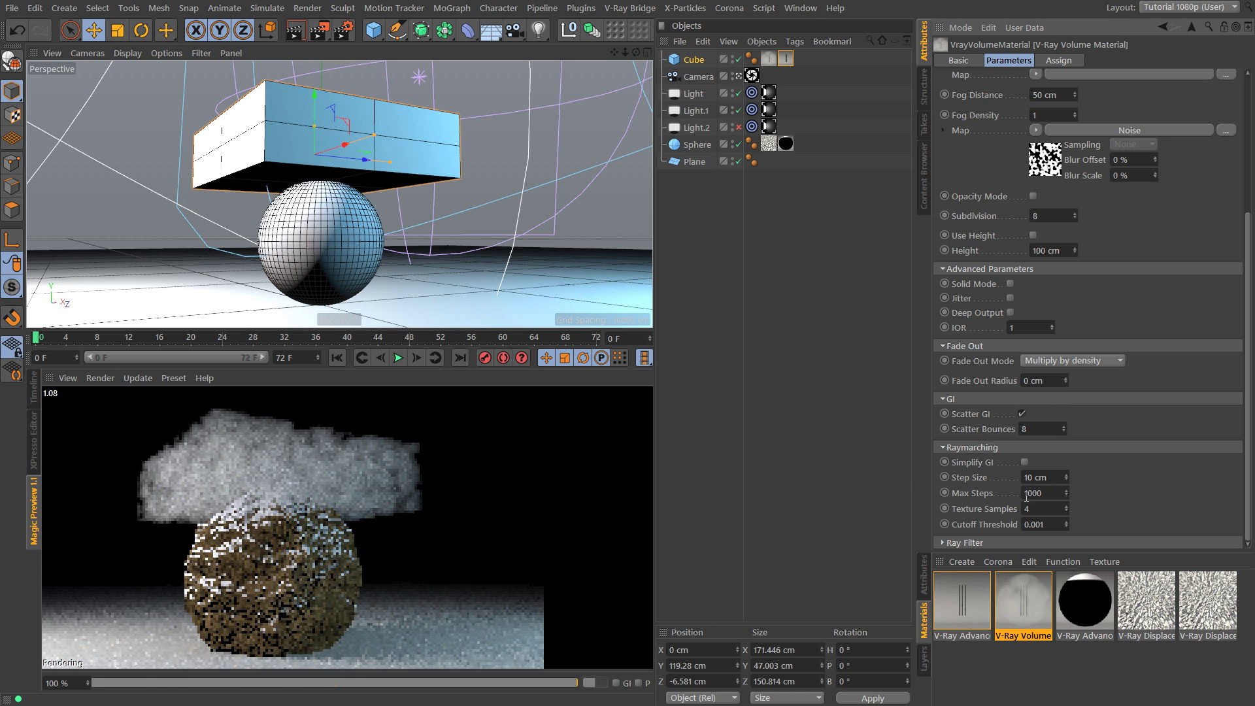
# Change the fog density map's noise type to Luka and set its contrast to 42%
pyautogui.click(1046, 155)
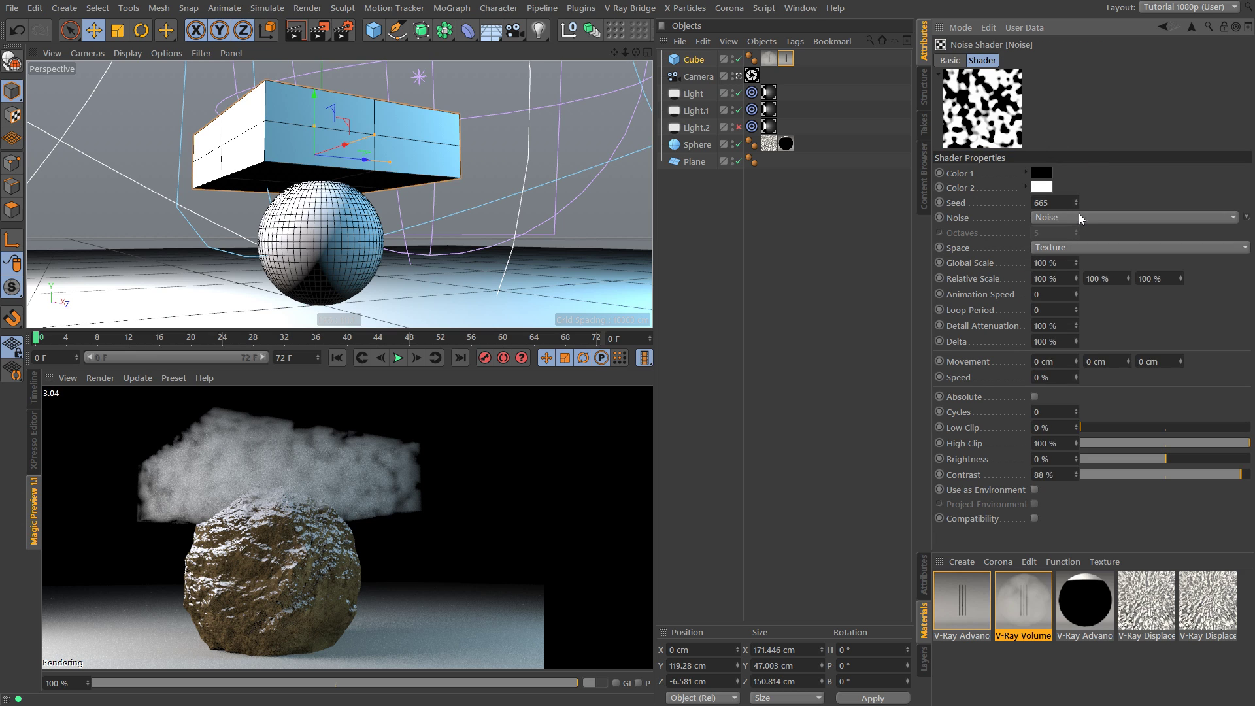
pyautogui.click(1077, 216)
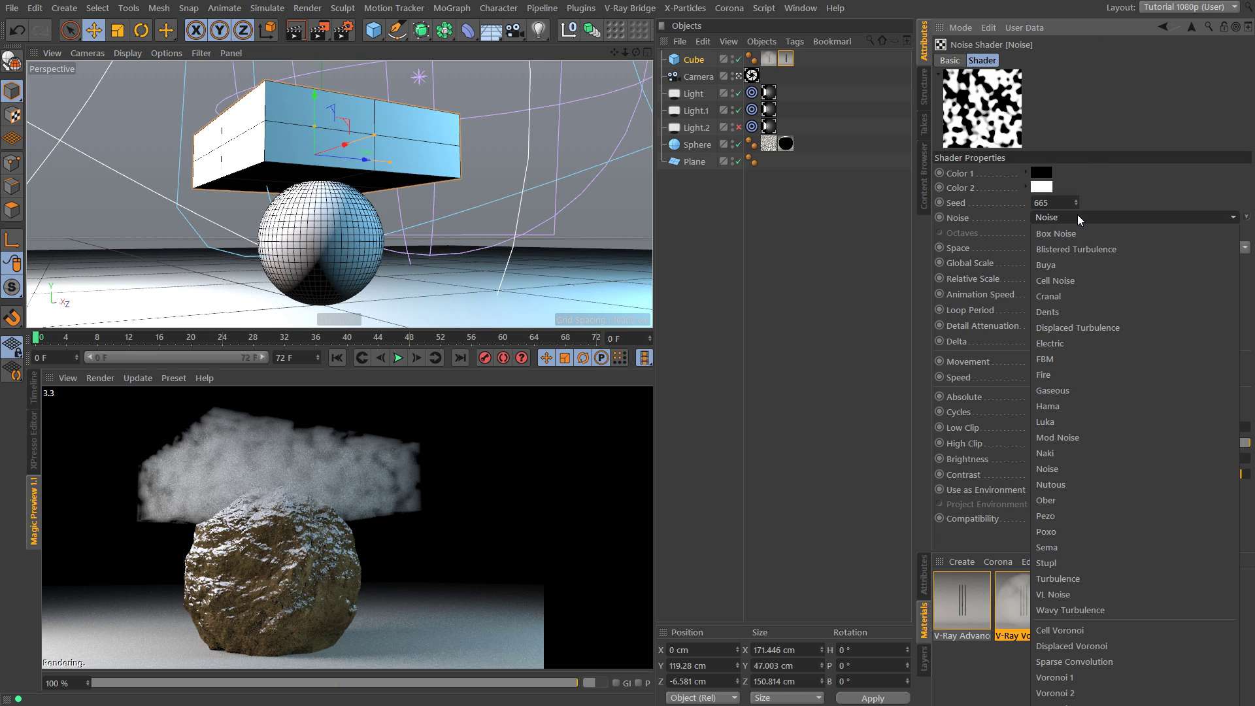
pyautogui.click(1055, 421)
pyautogui.click(1199, 476)
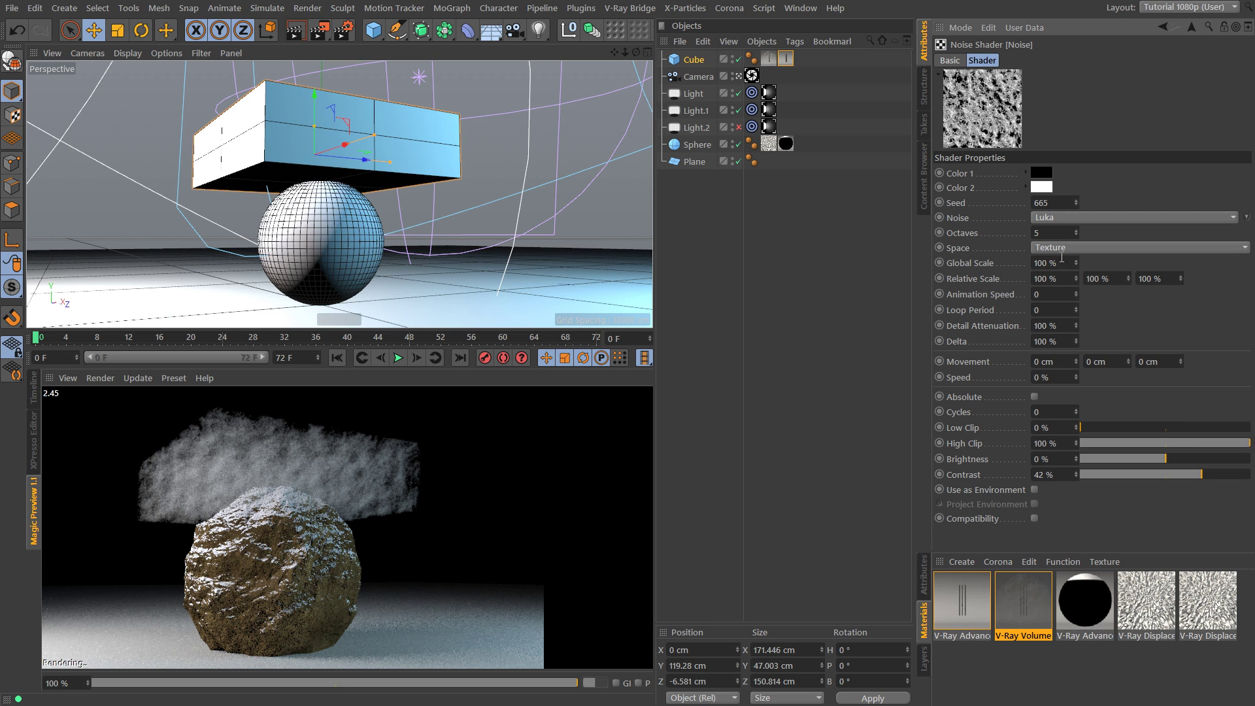
# Set the Luka noise's Global Scale to 800% and raise its contrast to 77%
pyautogui.moveTo(1060, 262); pyautogui.dragTo(942, 253)
pyautogui.write('800')
pyautogui.press('Return')
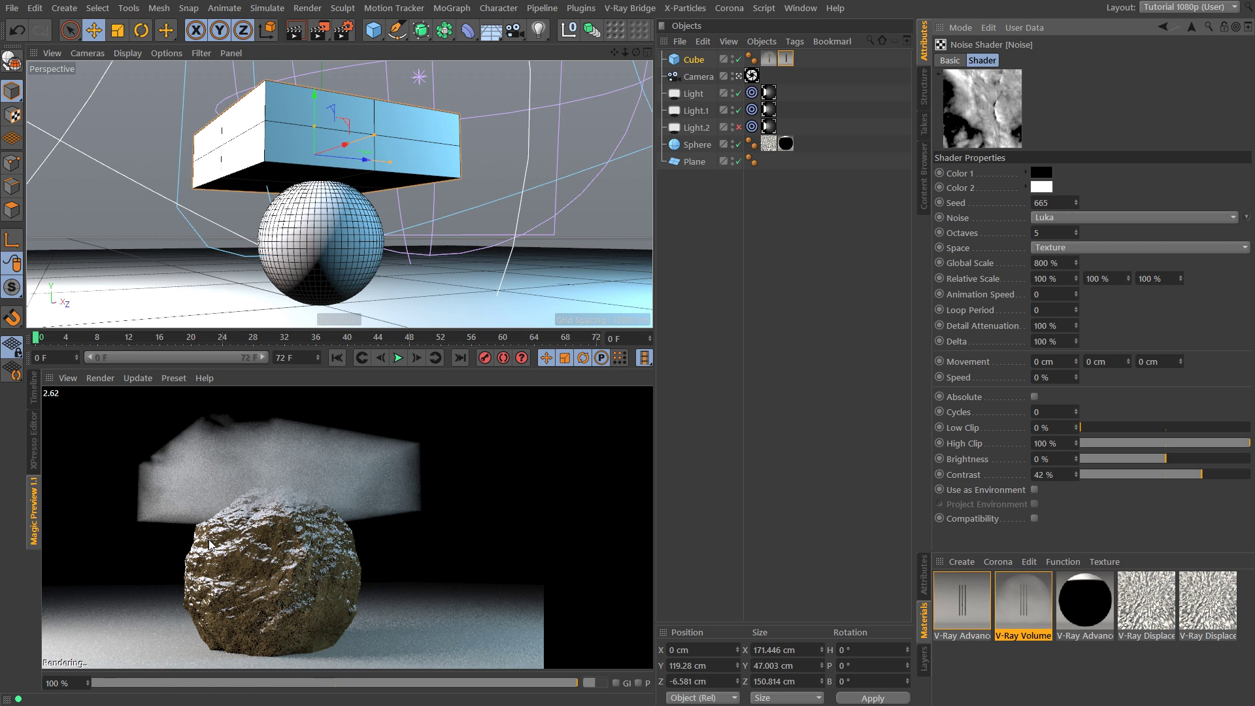
pyautogui.moveTo(1221, 479); pyautogui.dragTo(1231, 483)
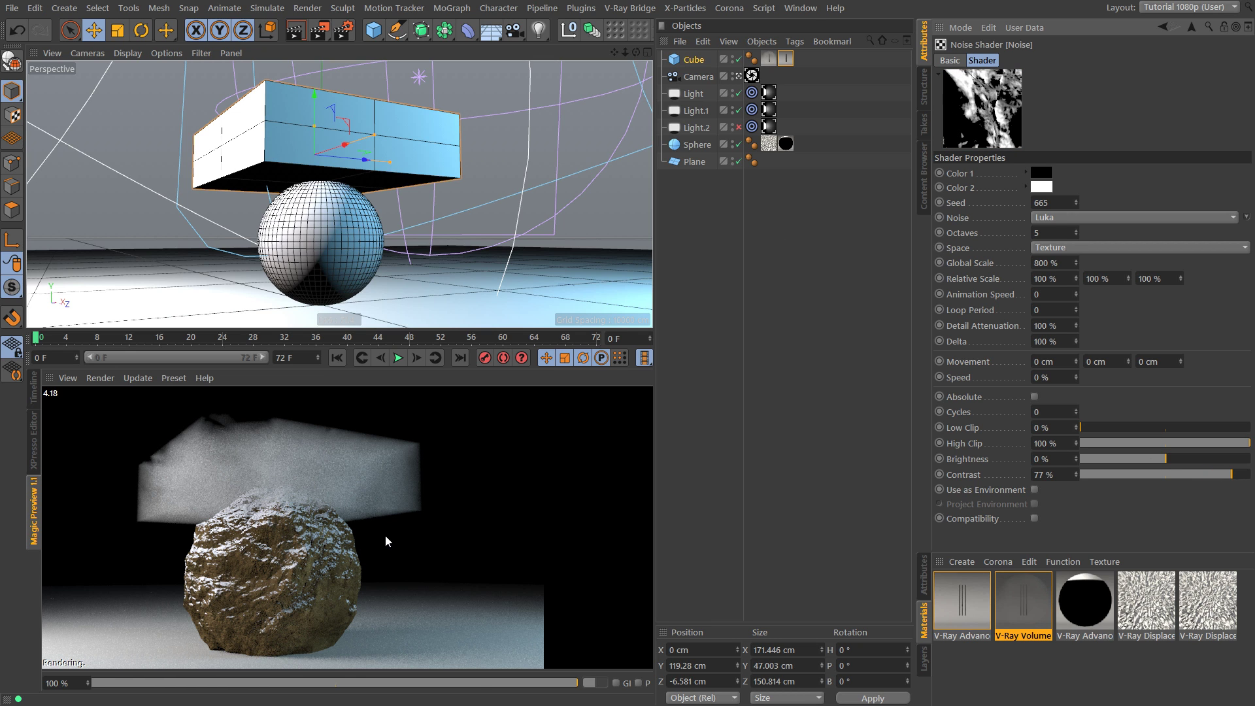
# Reduce the Luka noise's Global Scale to 600%
pyautogui.moveTo(1071, 265); pyautogui.dragTo(910, 243)
pyautogui.write('600')
pyautogui.press('Return')
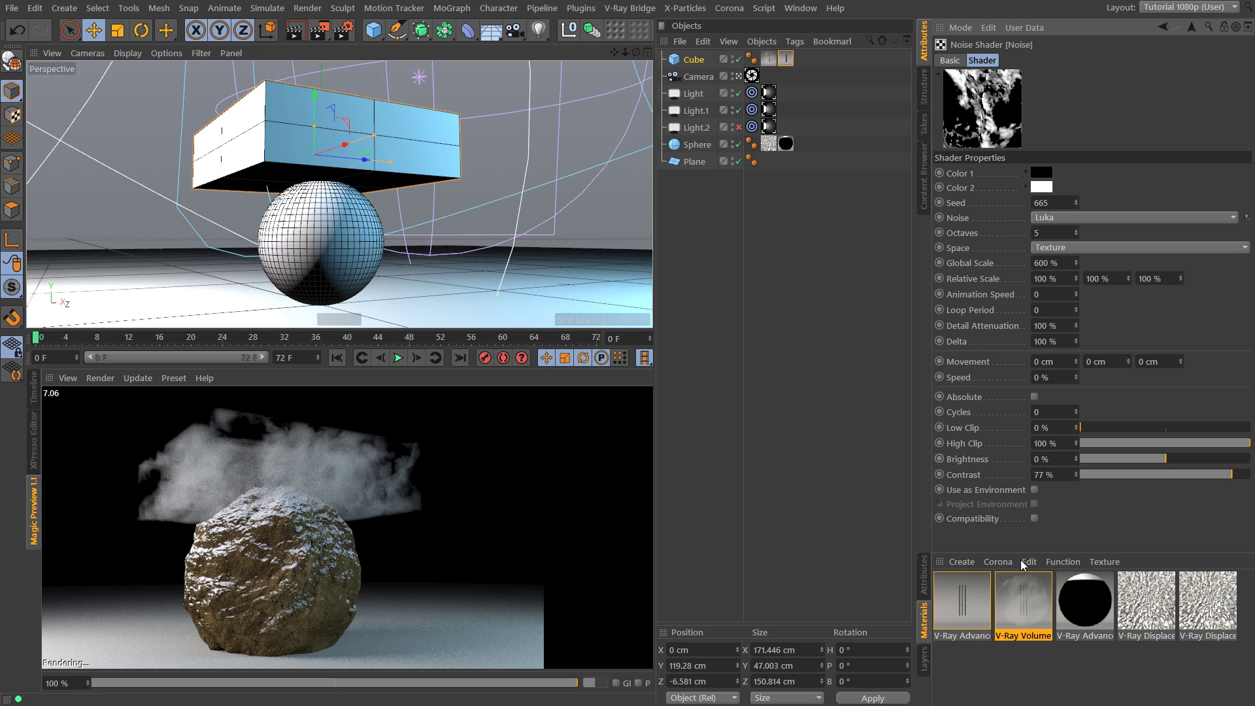
# Return to the volume material, collapse its Basic Parameters and set the Fade Out Radius to 25 cm
pyautogui.click(1024, 592)
pyautogui.click(1056, 364)
pyautogui.click(1024, 595)
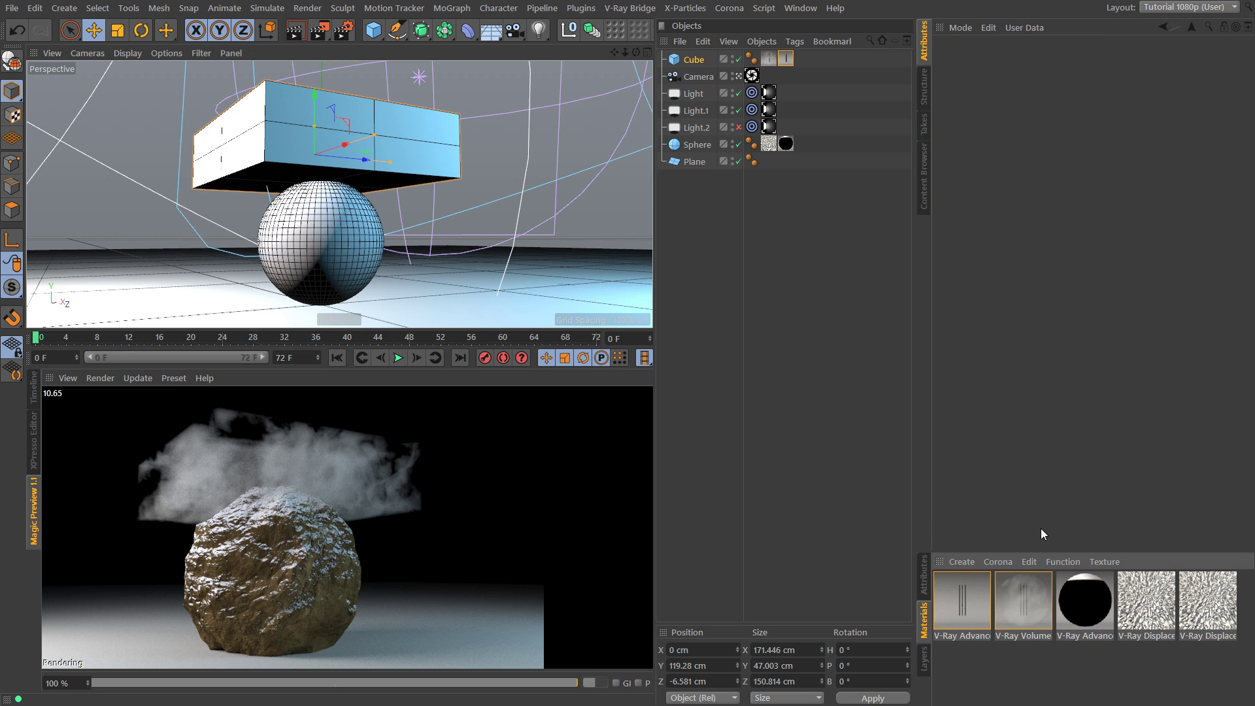
pyautogui.click(943, 173)
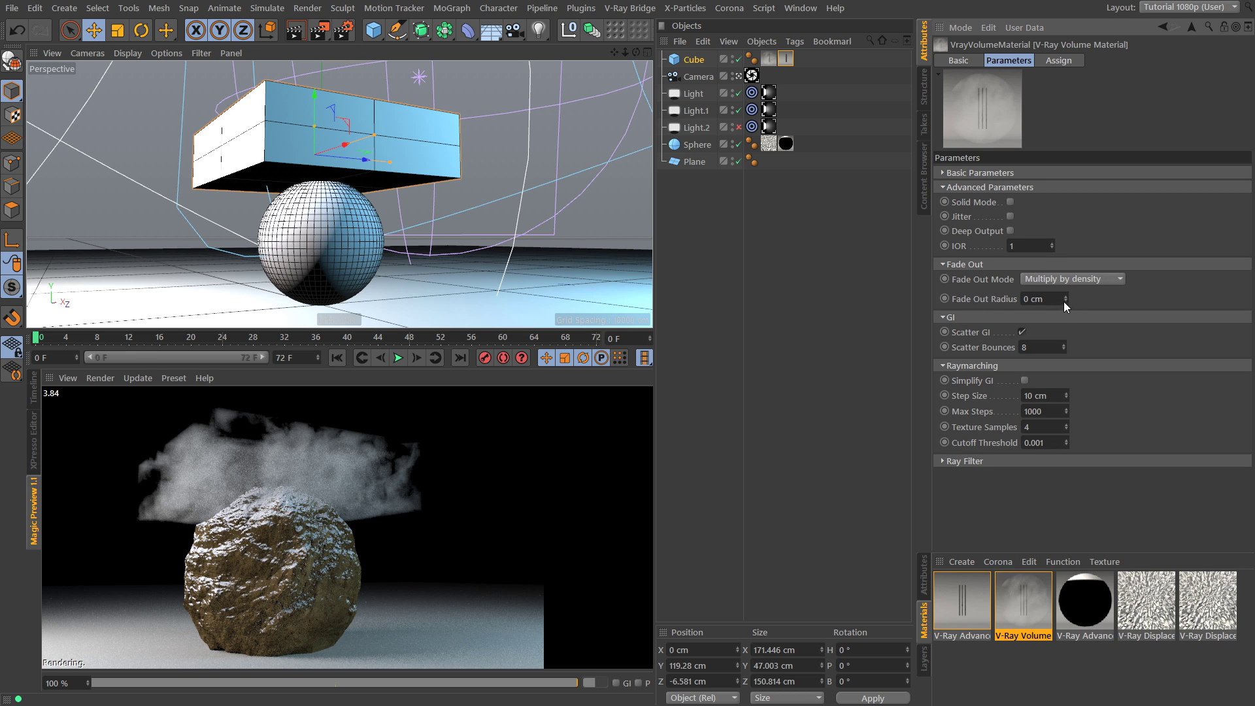
pyautogui.click(1045, 299)
pyautogui.write('25')
pyautogui.press('Return')
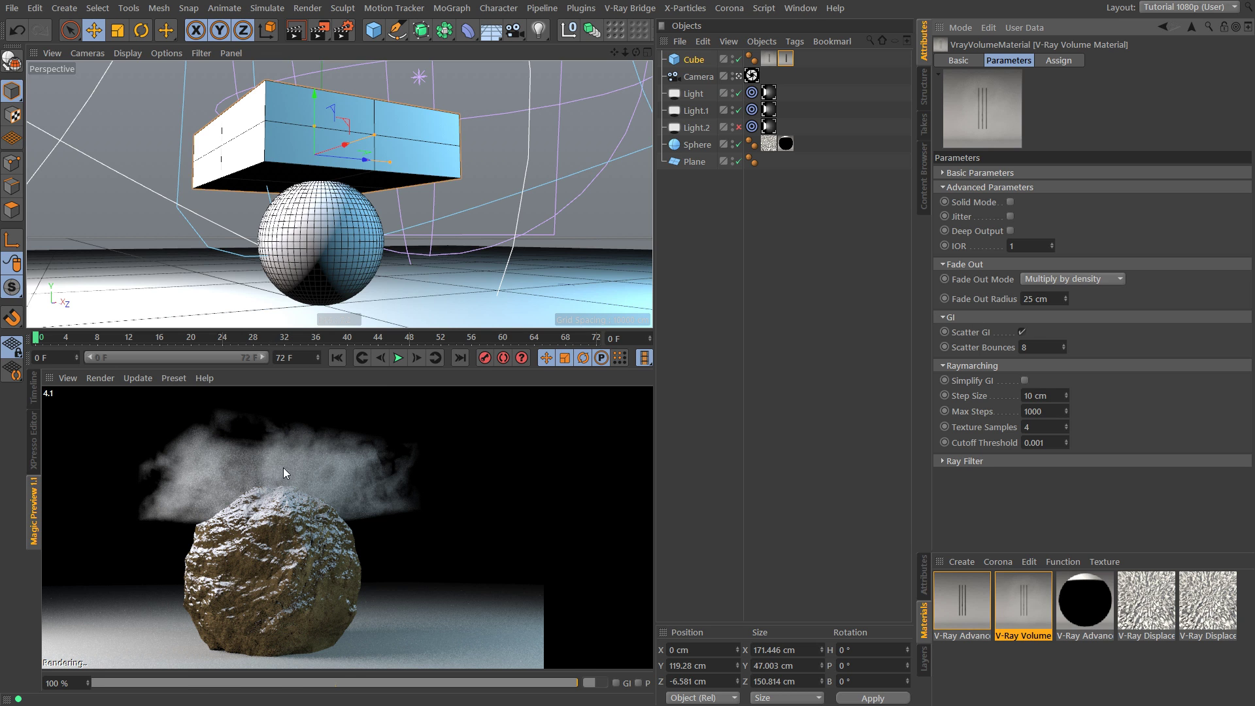
# Enlarge the fog cube above the rock to about 264 cm wide, 69 cm high and 217 cm deep
pyautogui.click(374, 132)
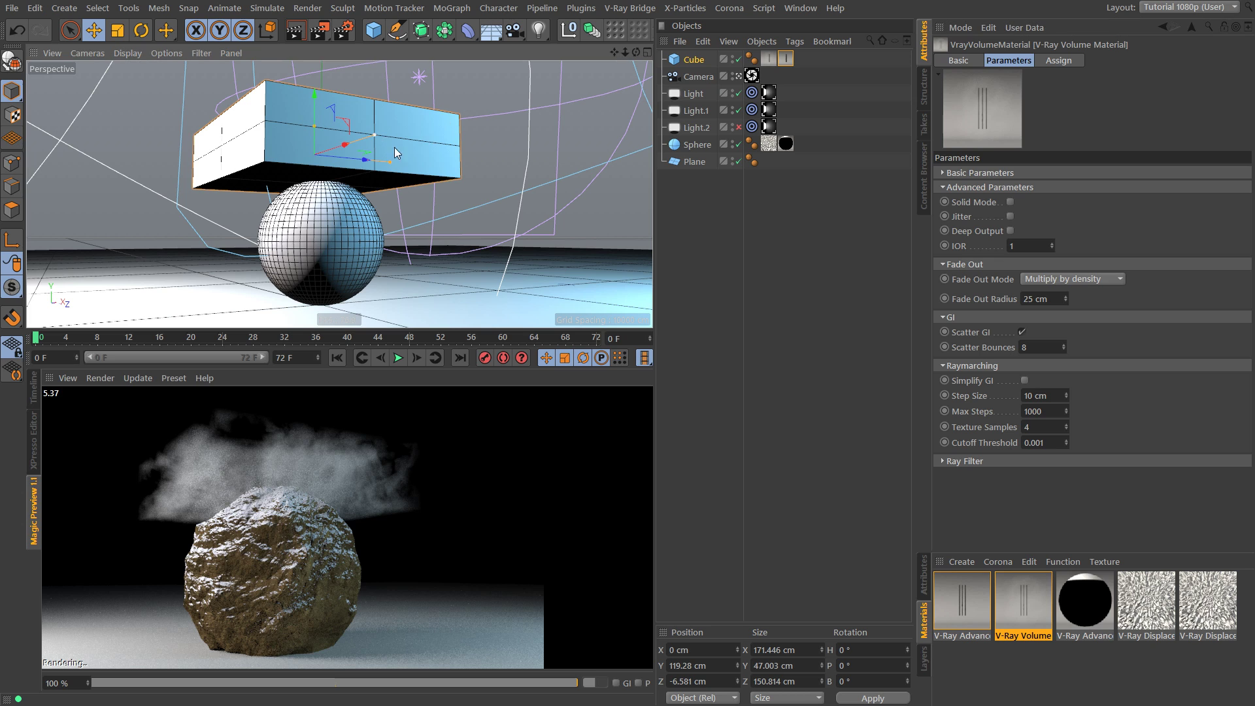
pyautogui.moveTo(375, 136); pyautogui.dragTo(421, 124)
pyautogui.moveTo(391, 165); pyautogui.dragTo(419, 165)
pyautogui.moveTo(314, 126)
pyautogui.mouseDown()
pyautogui.moveTo(316, 104)
pyautogui.moveTo(326, 114)
pyautogui.mouseUp()
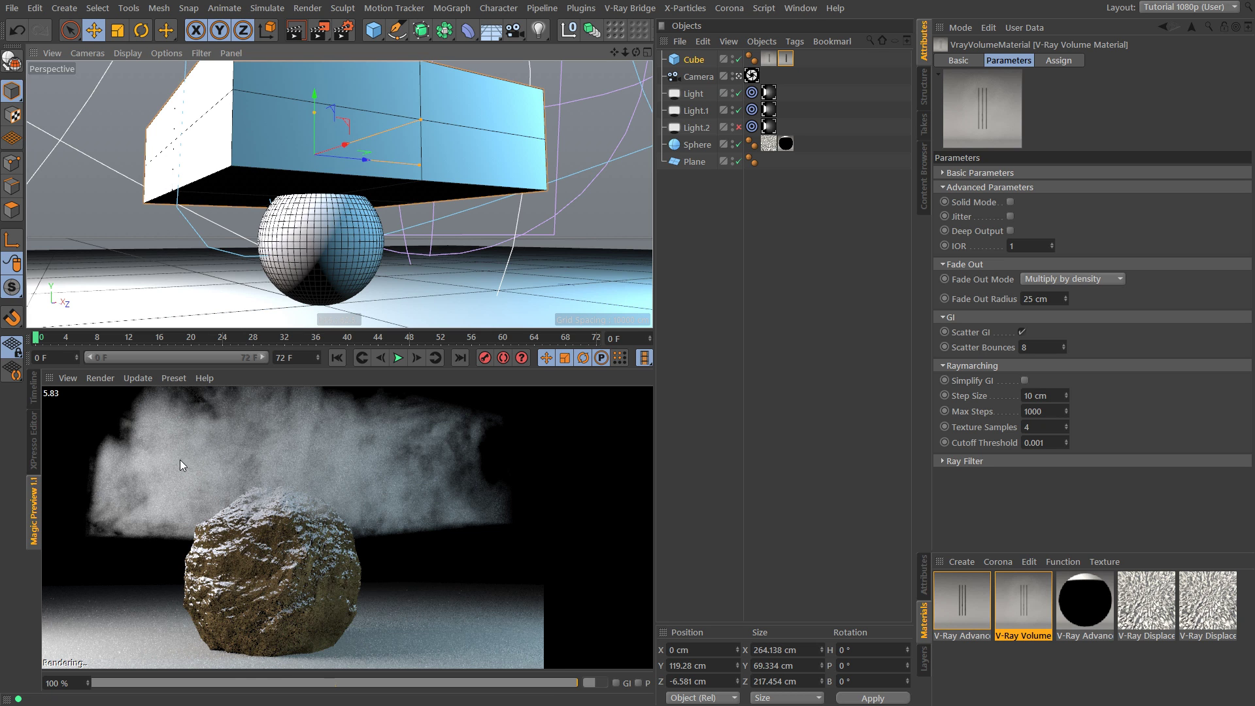
# Set the volume material's Fade Out Radius to 50 cm
pyautogui.doubleClick(1055, 301)
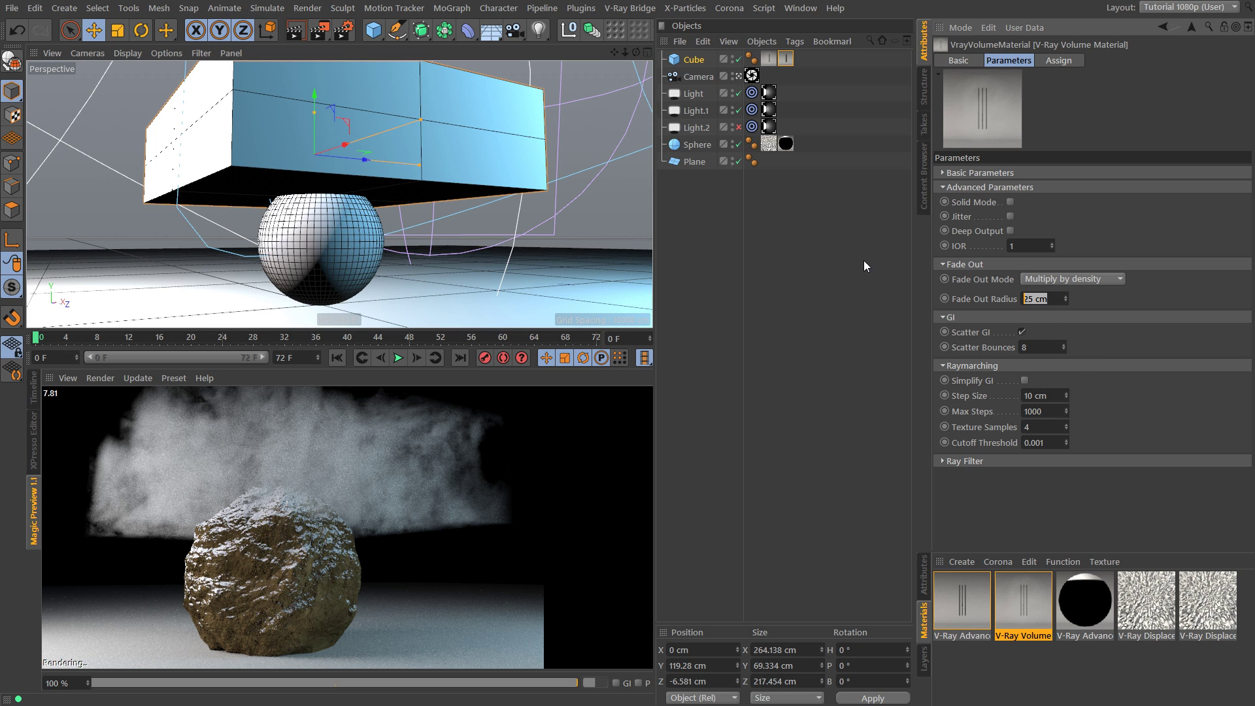
pyautogui.write('50')
pyautogui.press('Return')
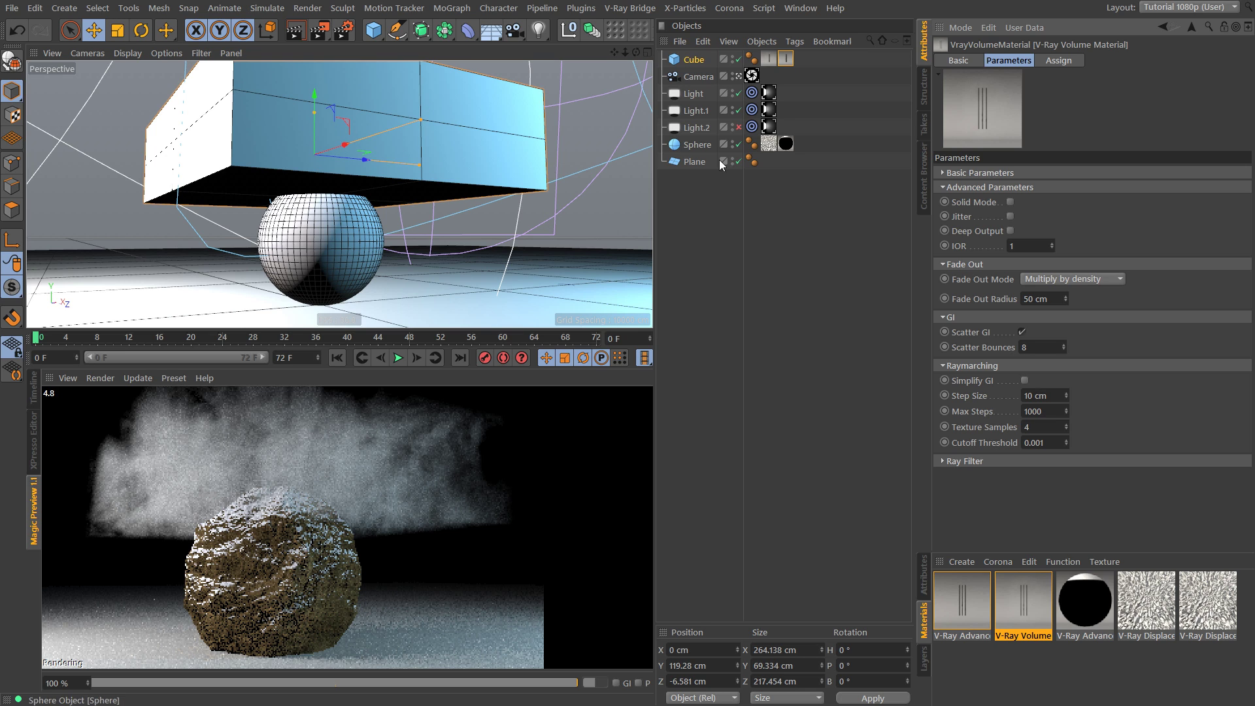
# Deselect the cube and render the scene to the Picture Viewer
pyautogui.click(444, 219)
pyautogui.click(281, 428)
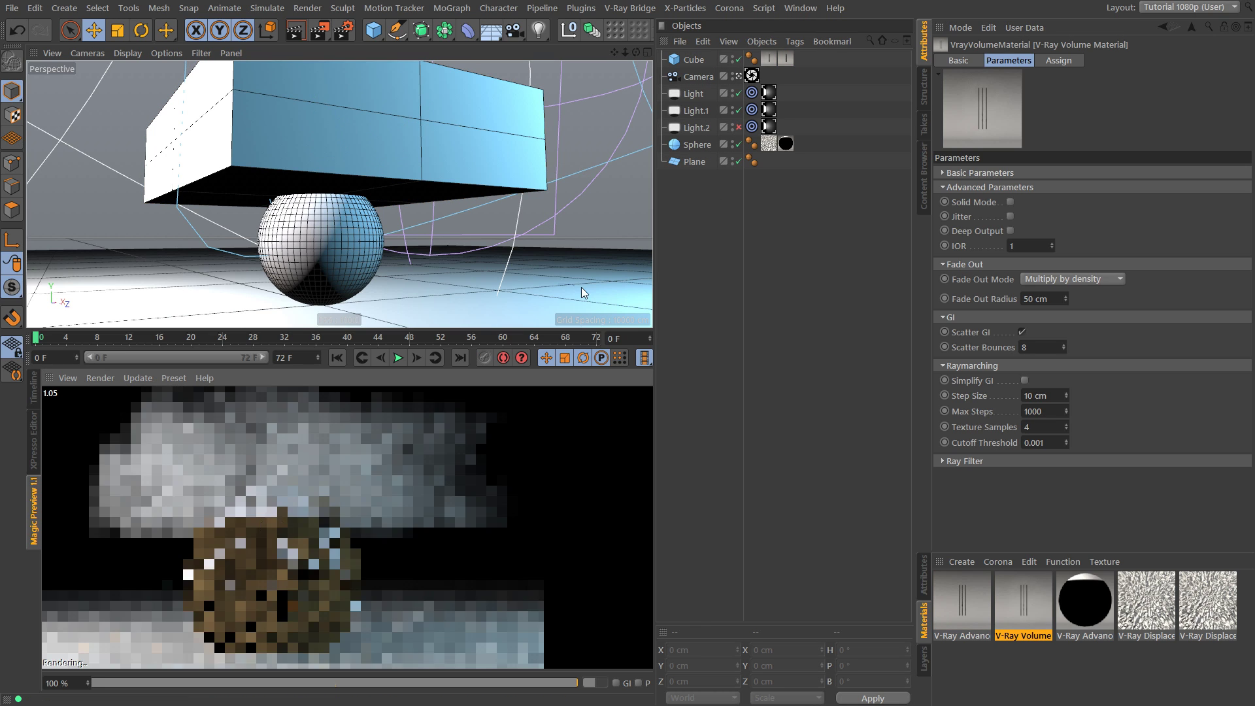
pyautogui.hotkey('shift', 'r')
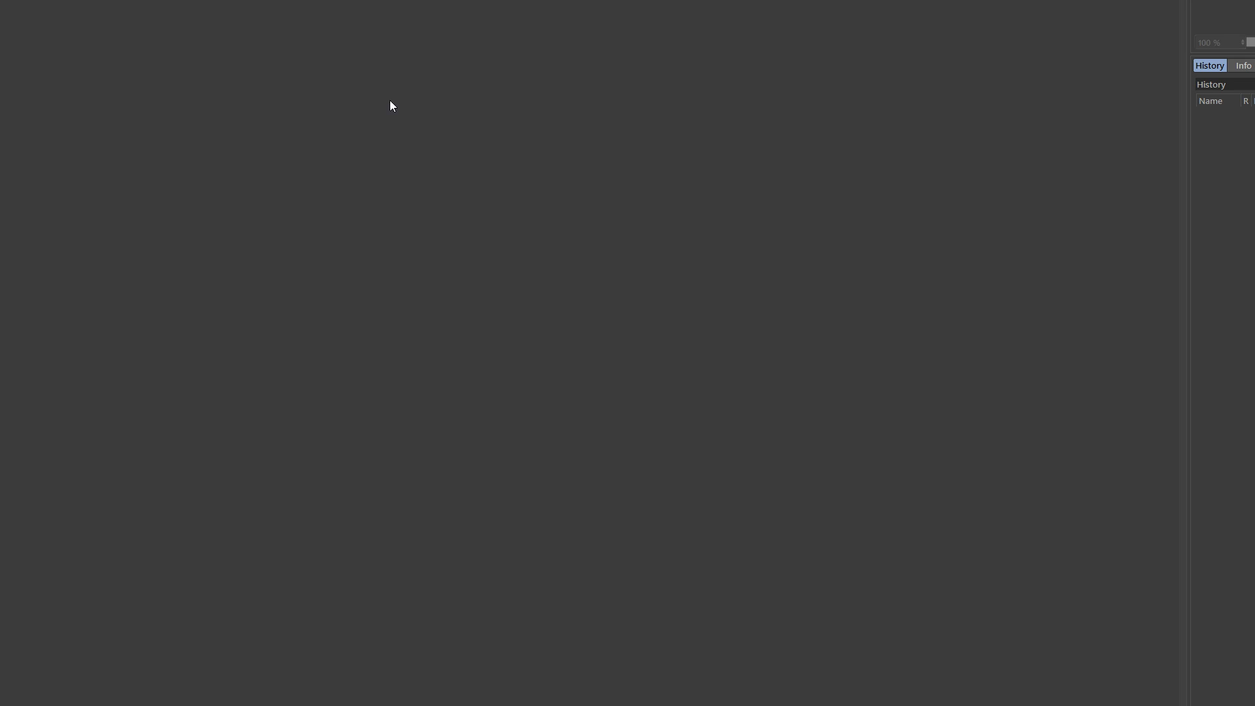
# Shrink and reposition the Picture Viewer window so the whole rendered image fits on screen
pyautogui.moveTo(0, 0); pyautogui.dragTo(188, 164)
pyautogui.moveTo(749, 177); pyautogui.dragTo(574, 35)
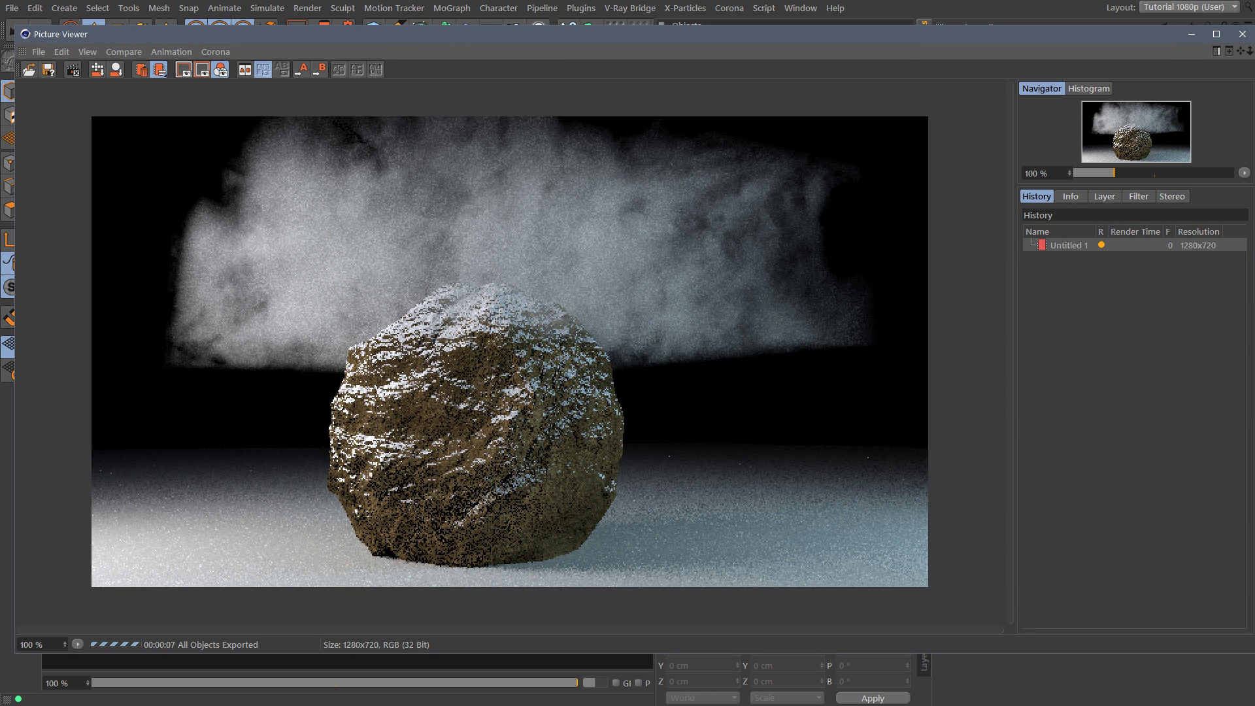
pyautogui.moveTo(1254, 653); pyautogui.dragTo(1195, 653)
pyautogui.moveTo(682, 38)
pyautogui.mouseDown()
pyautogui.moveTo(701, 41)
pyautogui.moveTo(688, 53)
pyautogui.mouseUp()
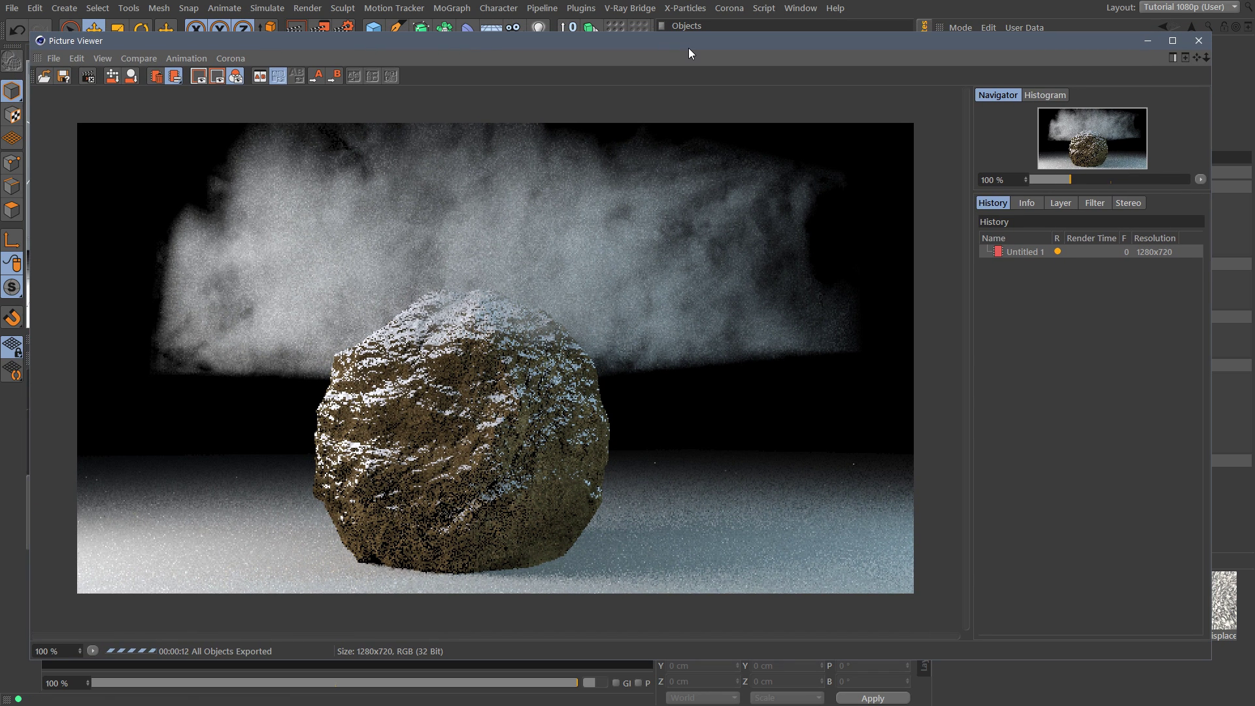